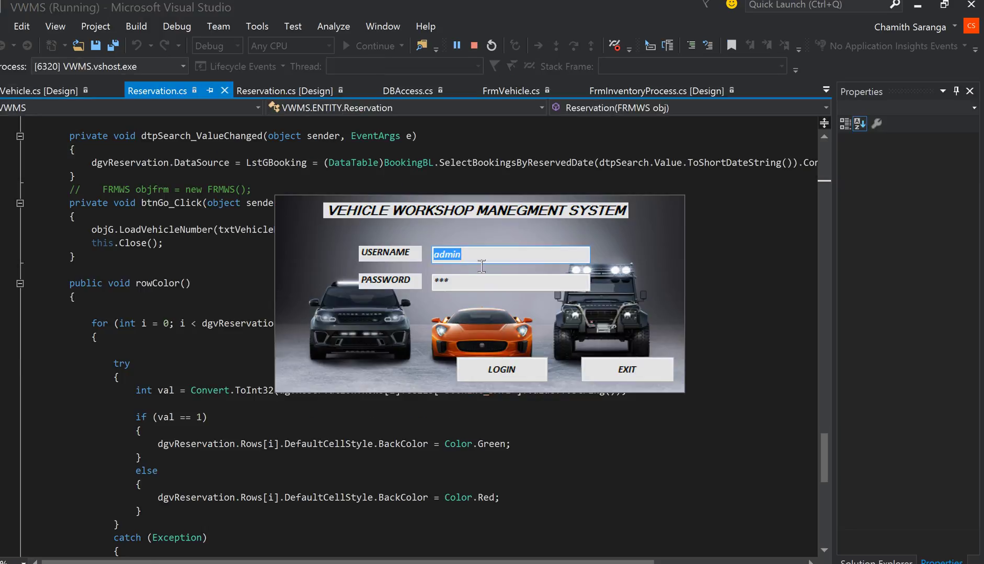
Sign in with the admin account and open the main window's FILE menu.
{"action": "left_click", "coordinate": [513, 370]}
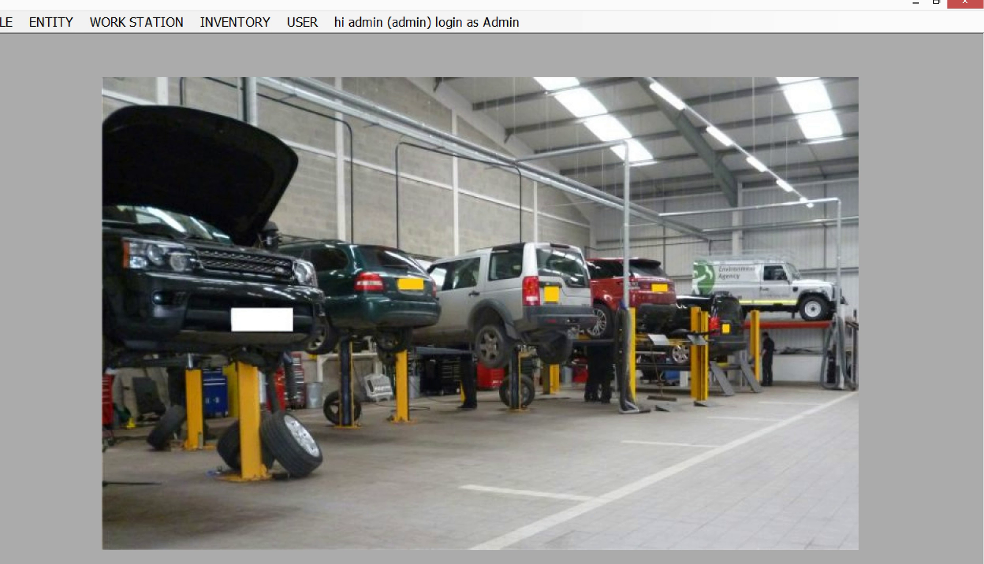
{"action": "left_click", "coordinate": [6, 22]}
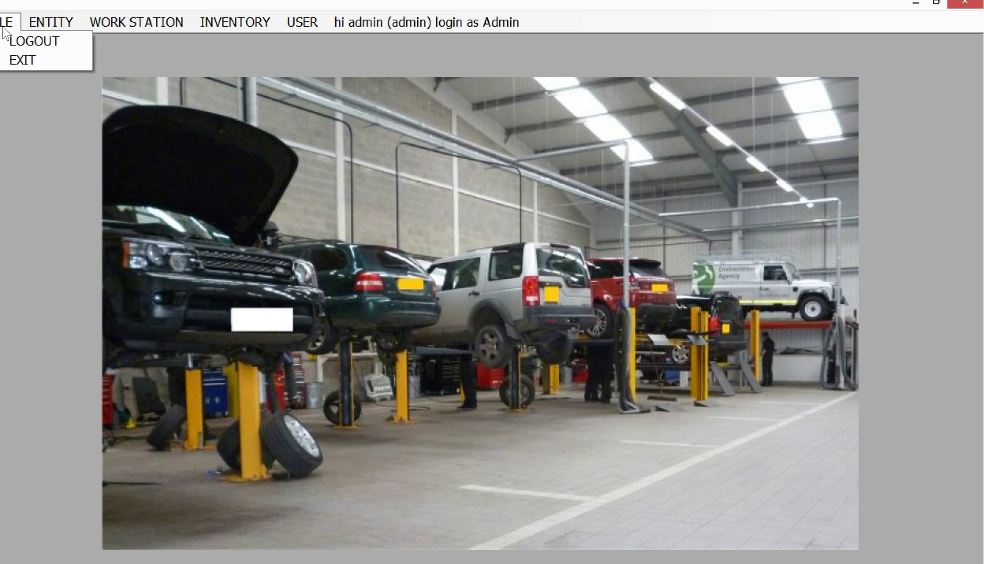
Insert a new make YAMAHA with description MADE IN JAPAN and confirm it.
{"action": "mouse_move", "coordinate": [51, 22]}
{"action": "left_click", "coordinate": [60, 40]}
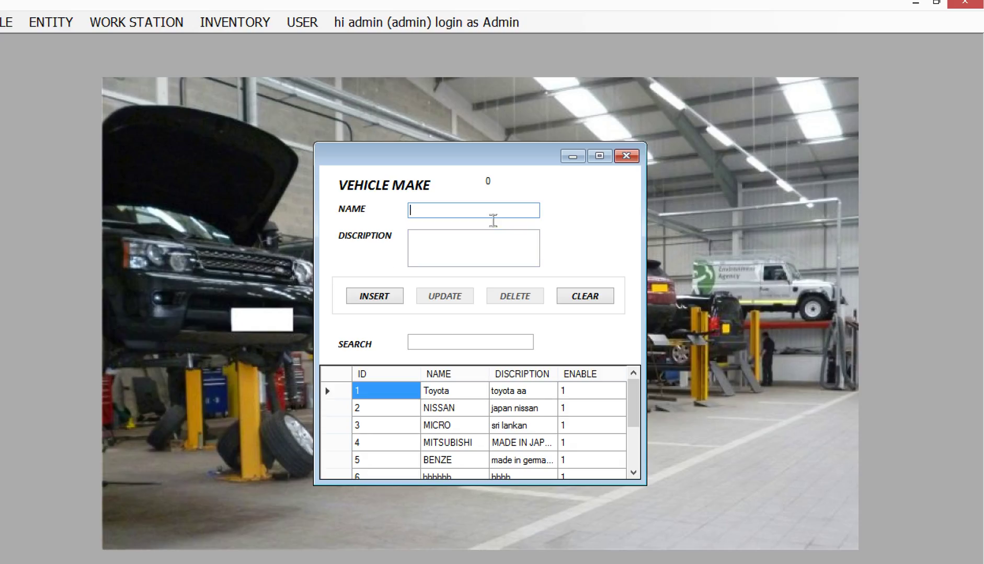
{"action": "type", "text": "Ya"}
{"action": "type", "text": "M"}
{"action": "type", "text": "AHA"}
{"action": "type", "text": "MADE I"}
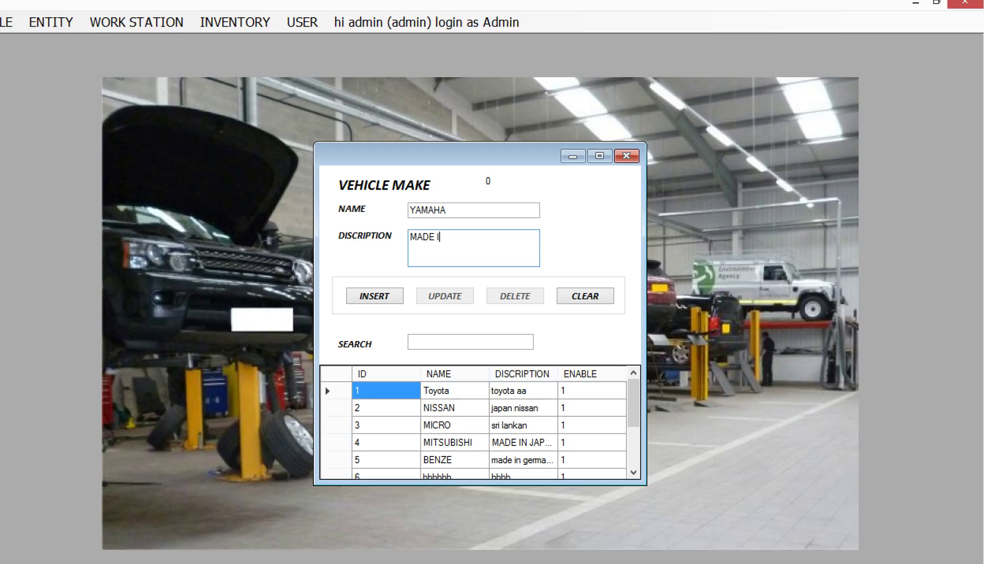
{"action": "type", "text": "N JAPAN"}
{"action": "left_click", "coordinate": [396, 305]}
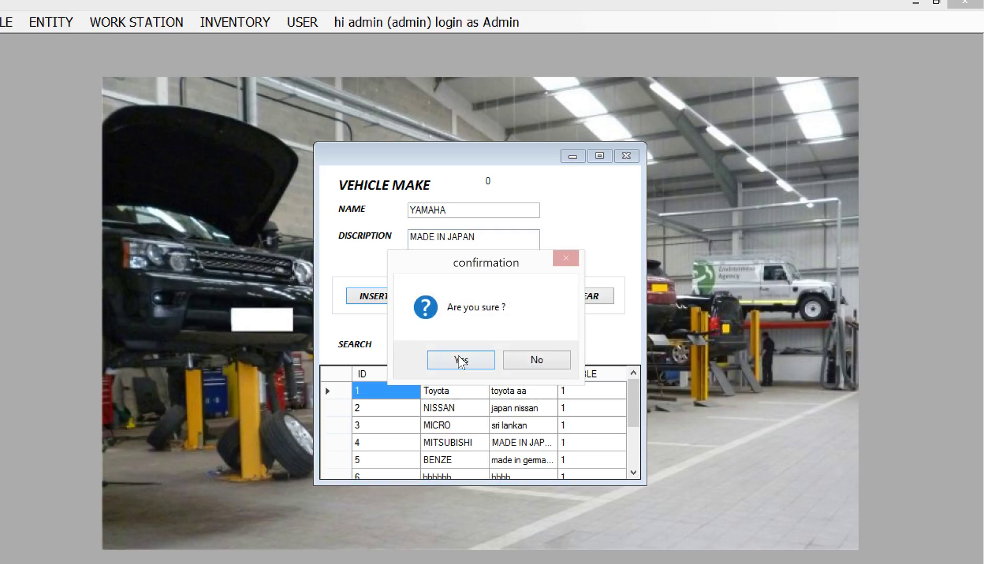
{"action": "left_click", "coordinate": [476, 365]}
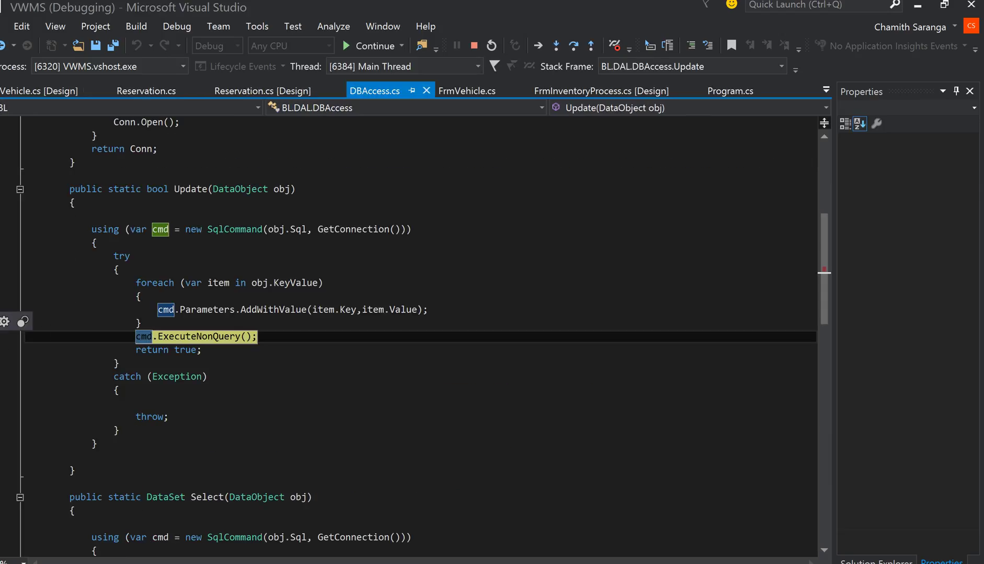
Delete all breakpoints in Visual Studio and continue the paused application.
{"action": "left_click", "coordinate": [162, 22]}
{"action": "left_click", "coordinate": [162, 22]}
{"action": "left_click", "coordinate": [162, 22]}
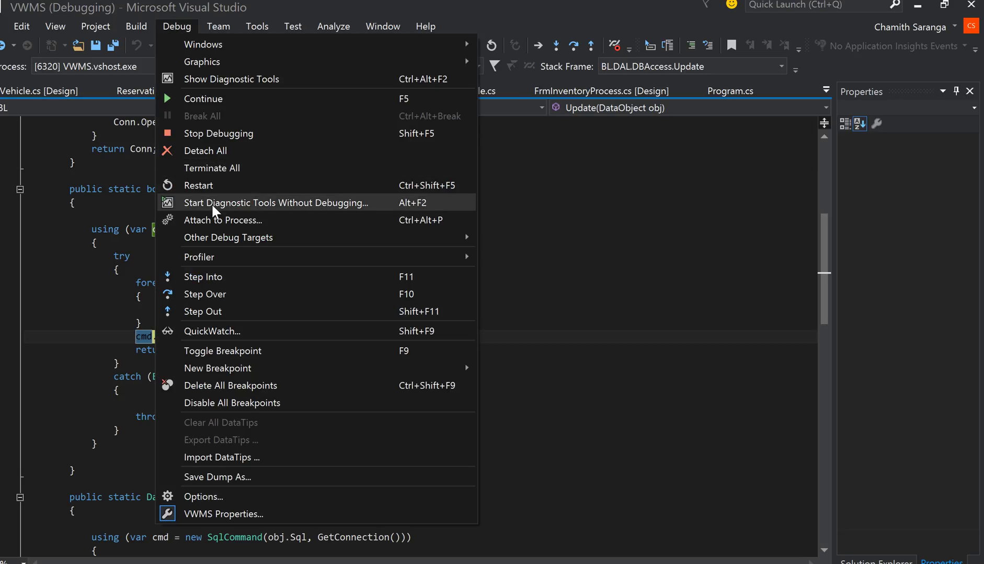
{"action": "left_click", "coordinate": [222, 385]}
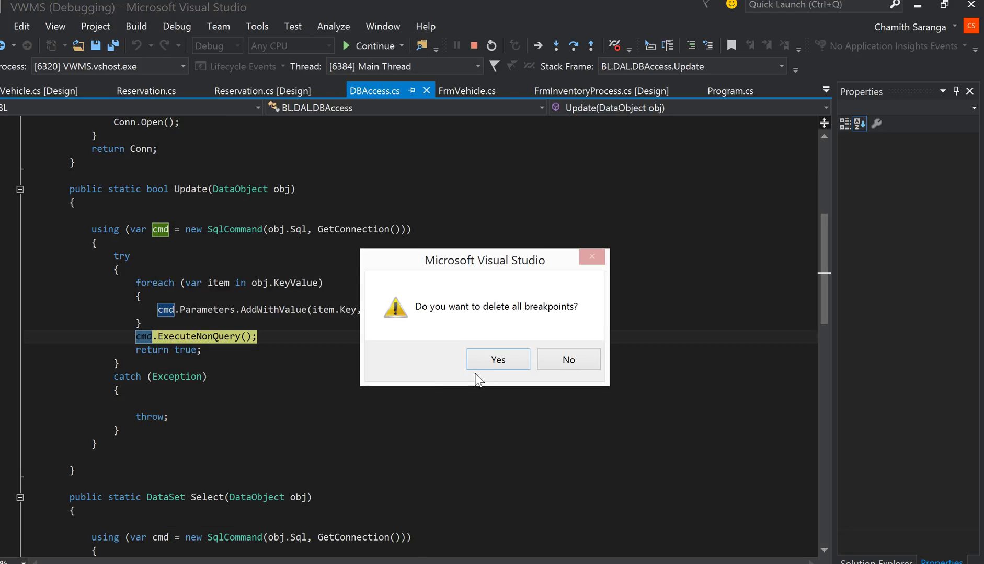
{"action": "left_click", "coordinate": [494, 359]}
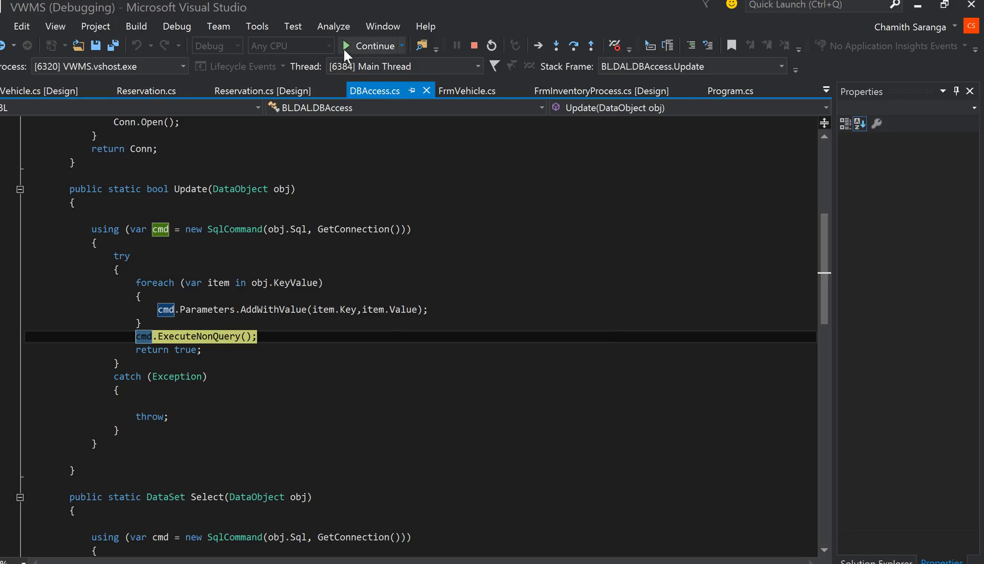
{"action": "left_click", "coordinate": [343, 46]}
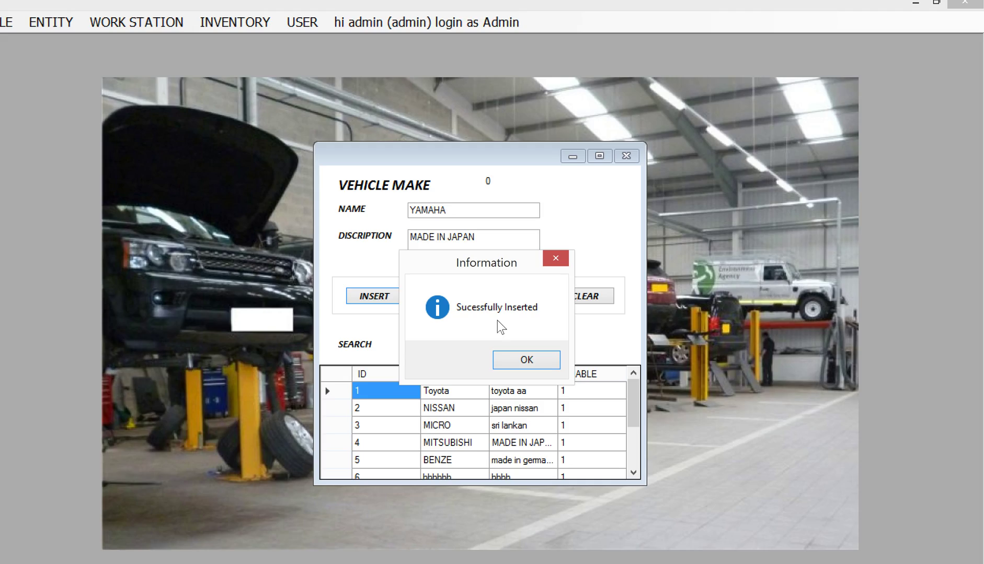
Search the makes for 'Y' and load the YAMAHA record into the form.
{"action": "left_click", "coordinate": [526, 355]}
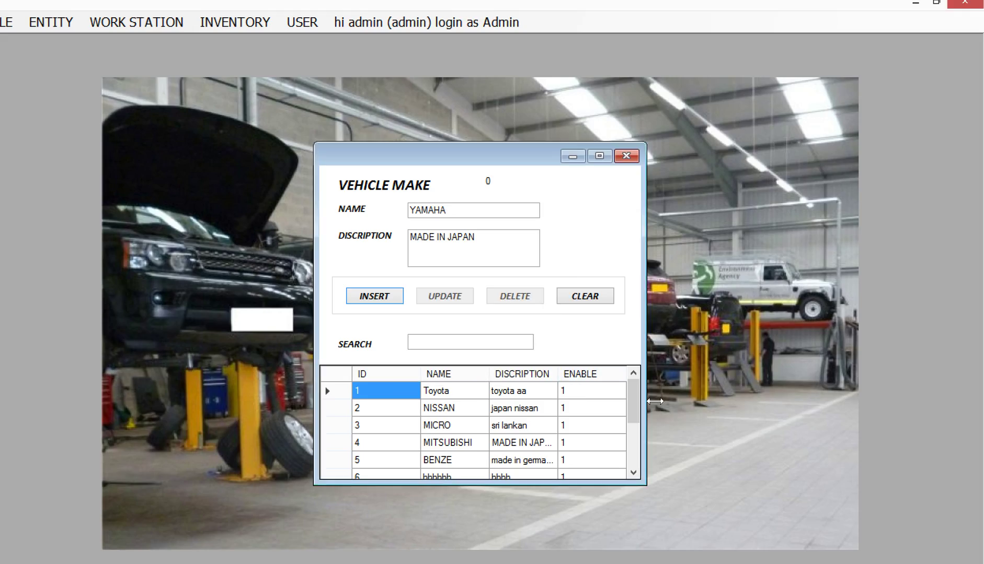
{"action": "scroll", "coordinate": [643, 426], "scroll_direction": "down", "scroll_amount": 3}
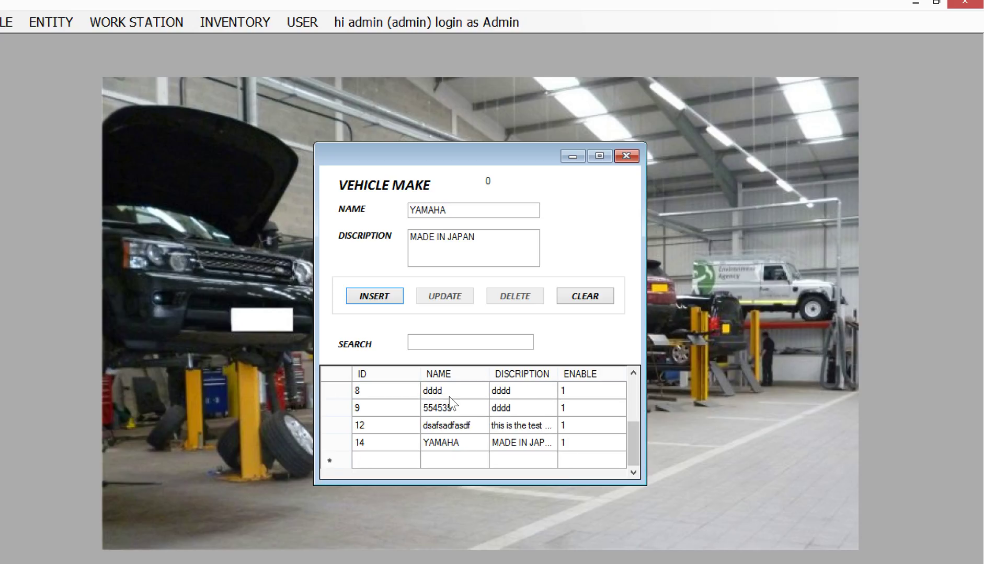
{"action": "left_click", "coordinate": [454, 374]}
{"action": "left_click", "coordinate": [463, 349]}
{"action": "type", "text": "Y"}
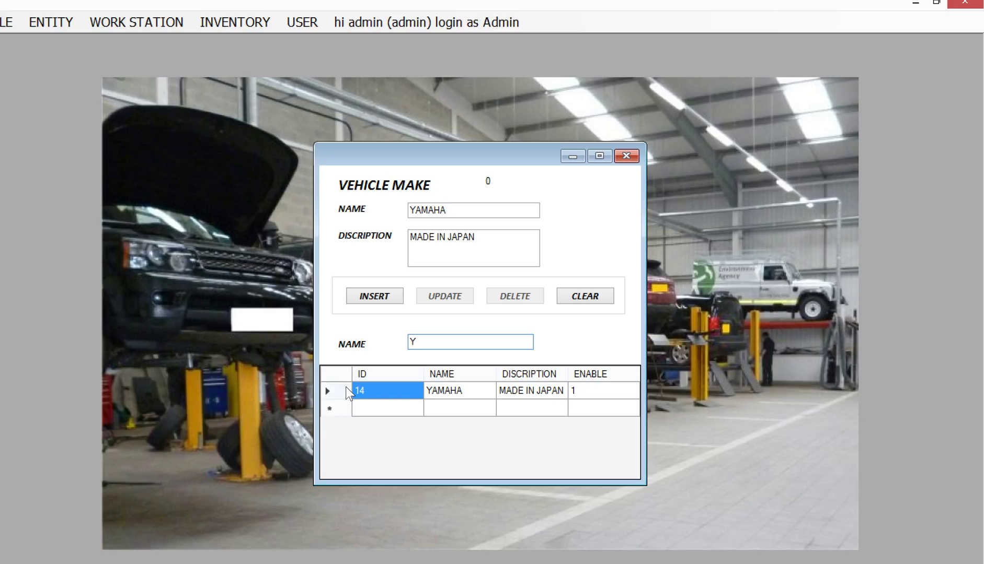
{"action": "left_click", "coordinate": [346, 390]}
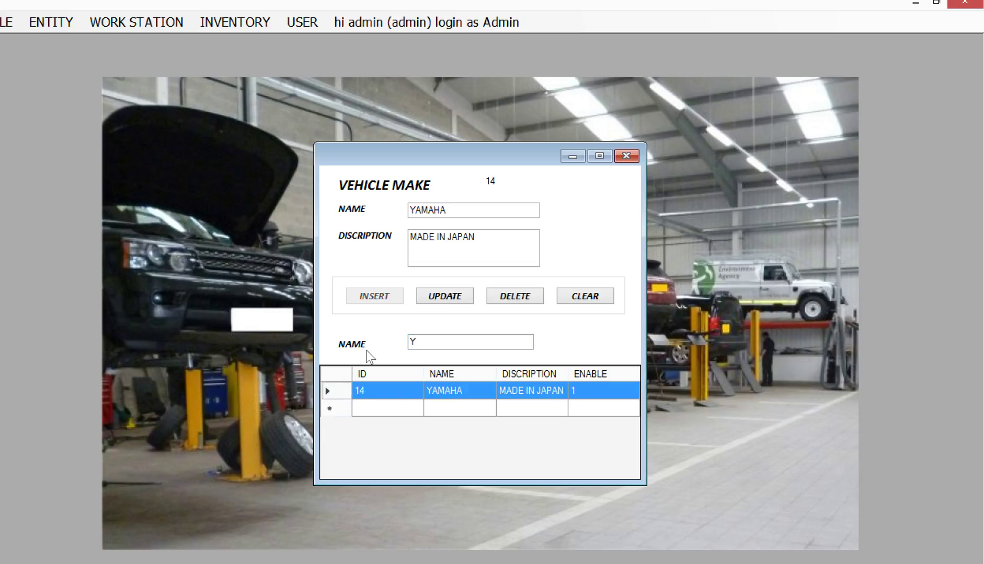
Rename it to YAMAHA BIKE, append '..' to the description, and save the update.
{"action": "left_click", "coordinate": [474, 211]}
{"action": "type", "text": "BIKE"}
{"action": "left_click", "coordinate": [496, 251]}
{"action": "type", "text": "..."}
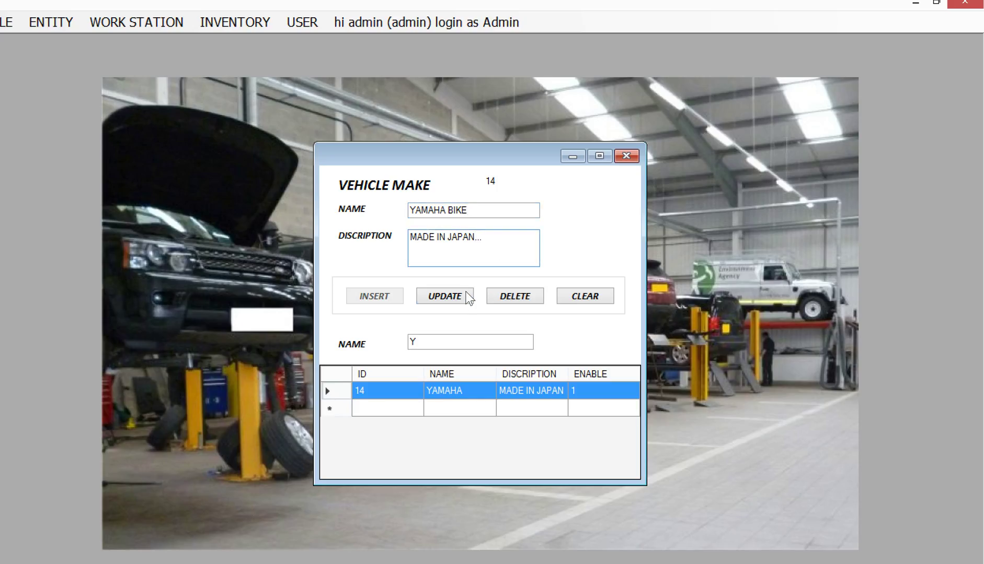
{"action": "left_click", "coordinate": [462, 296]}
{"action": "left_click", "coordinate": [467, 360]}
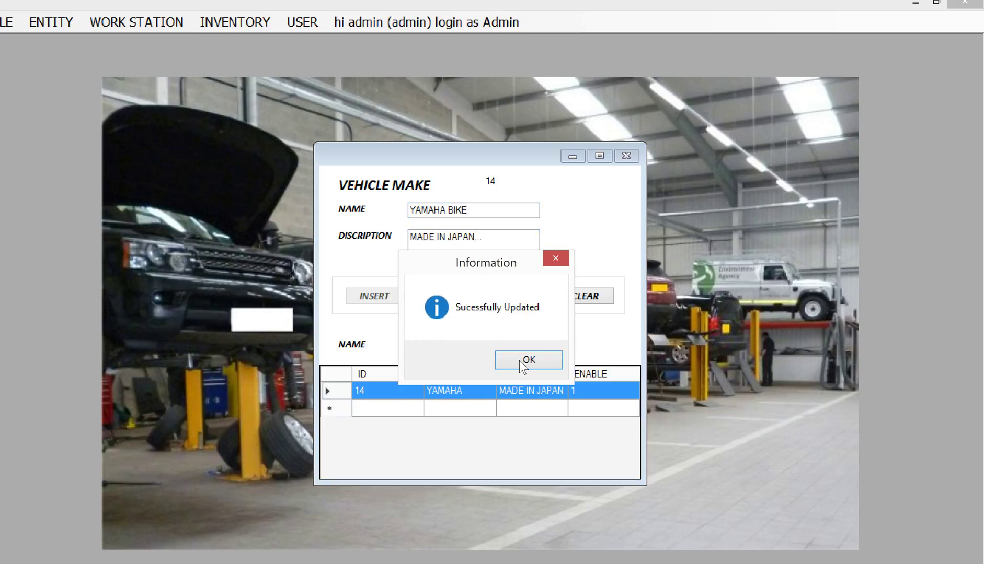
{"action": "left_click", "coordinate": [521, 362]}
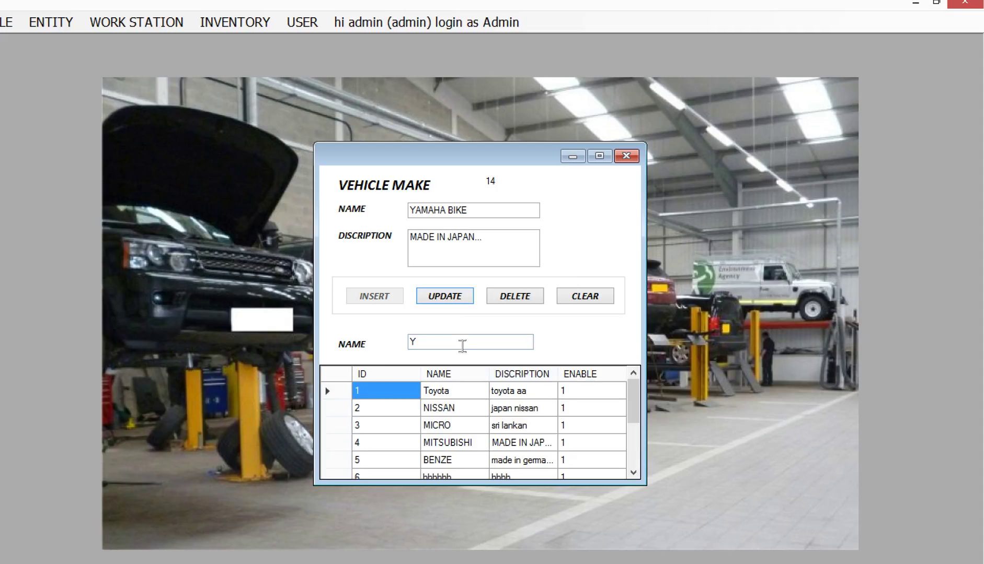
Search 'Y', select the YAMAHA BIKE make and delete it.
{"action": "left_click", "coordinate": [461, 345]}
{"action": "key", "text": "BackSpace"}
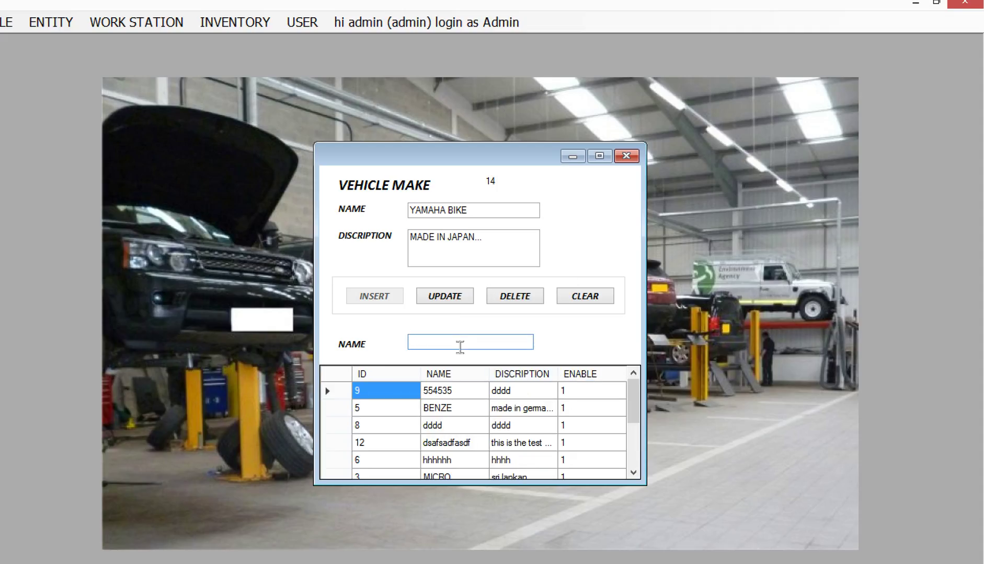
{"action": "type", "text": "Y"}
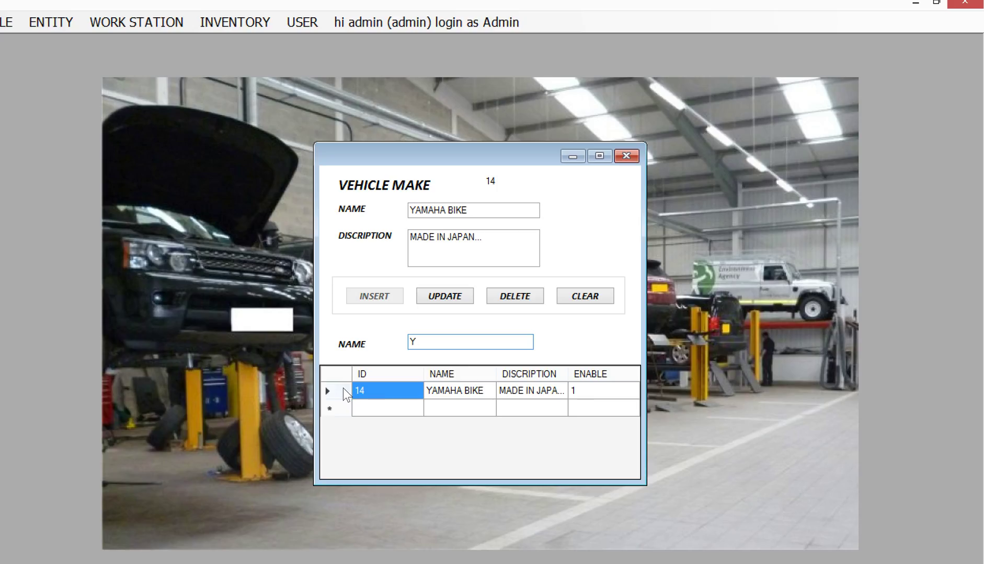
{"action": "left_click", "coordinate": [377, 384]}
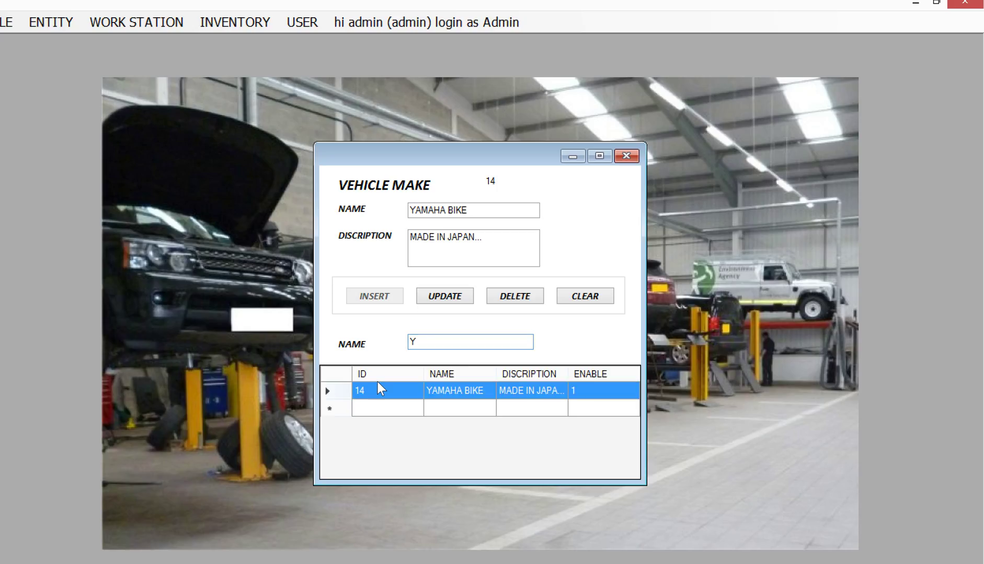
{"action": "left_click", "coordinate": [514, 298]}
{"action": "left_click", "coordinate": [481, 356]}
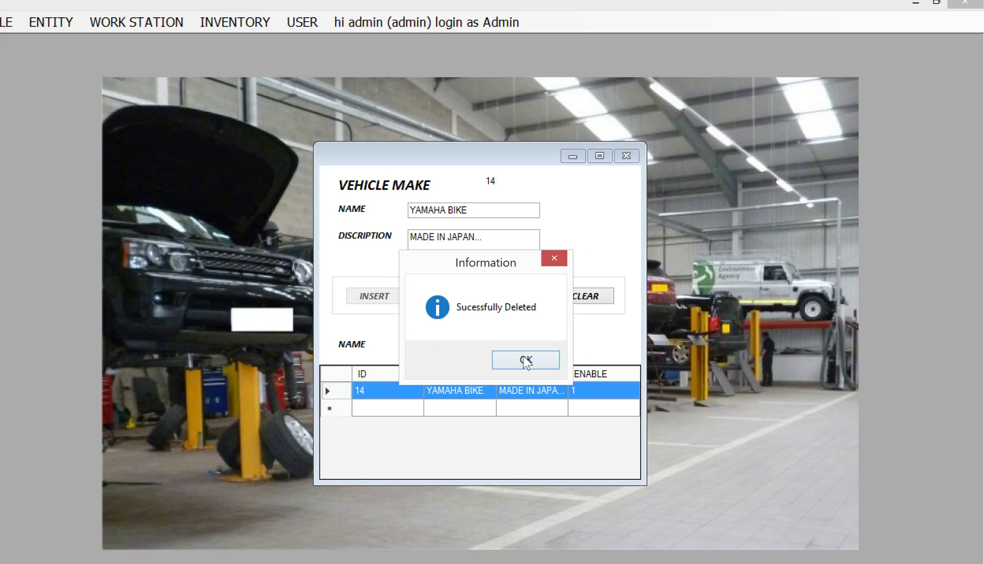
{"action": "left_click", "coordinate": [526, 360]}
Clear the name search to list all makes and empty the make form.
{"action": "left_click", "coordinate": [458, 345]}
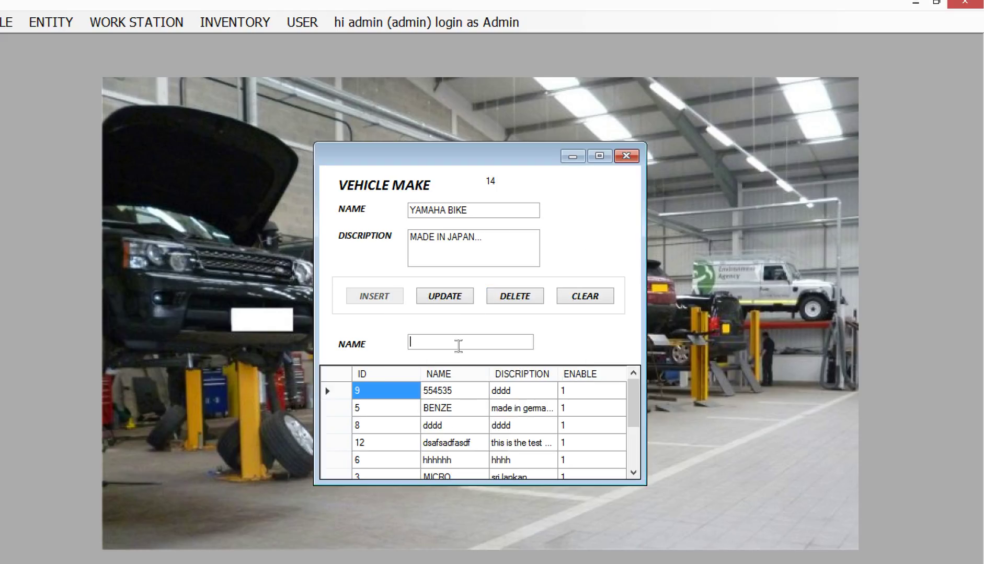
{"action": "type", "text": "Y"}
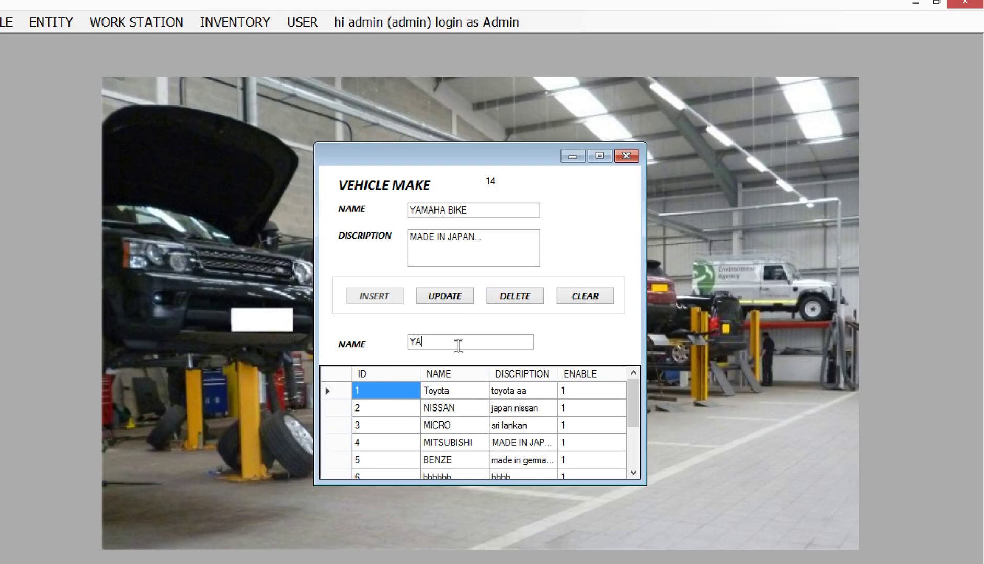
{"action": "key", "text": "BackSpace"}
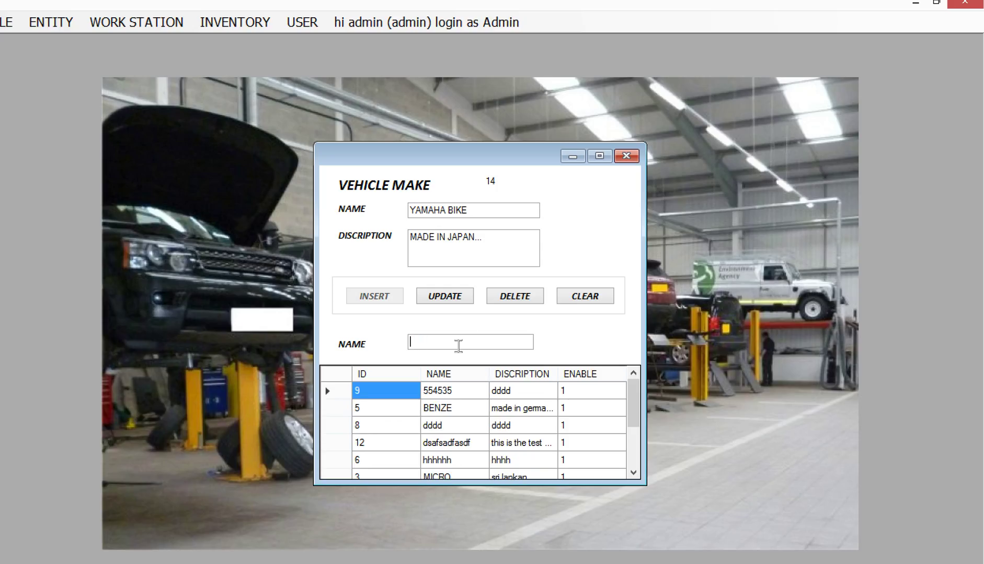
{"action": "left_click", "coordinate": [596, 296]}
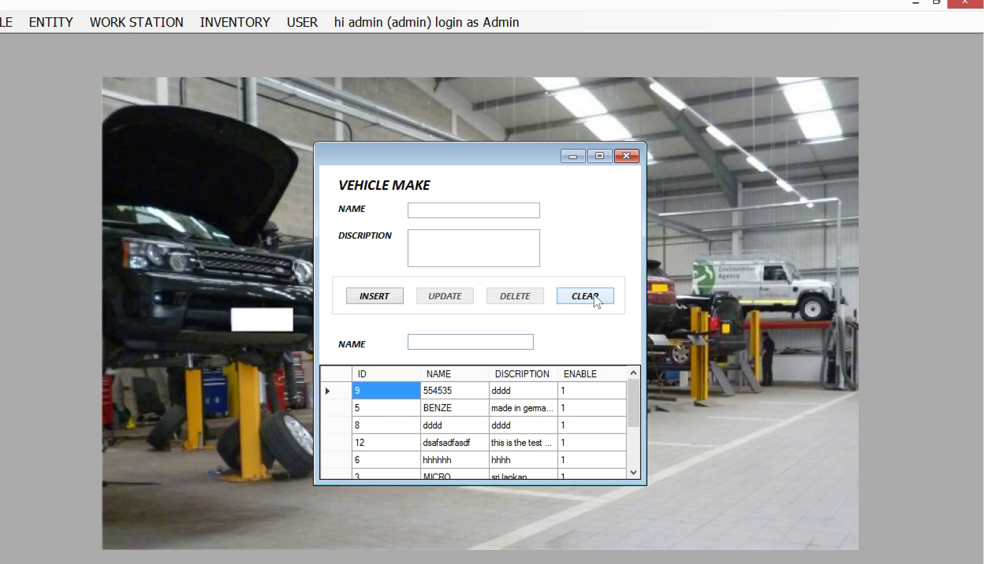
Close the make form and open the Vehicle Models form.
{"action": "left_click", "coordinate": [625, 156]}
{"action": "left_click", "coordinate": [51, 22]}
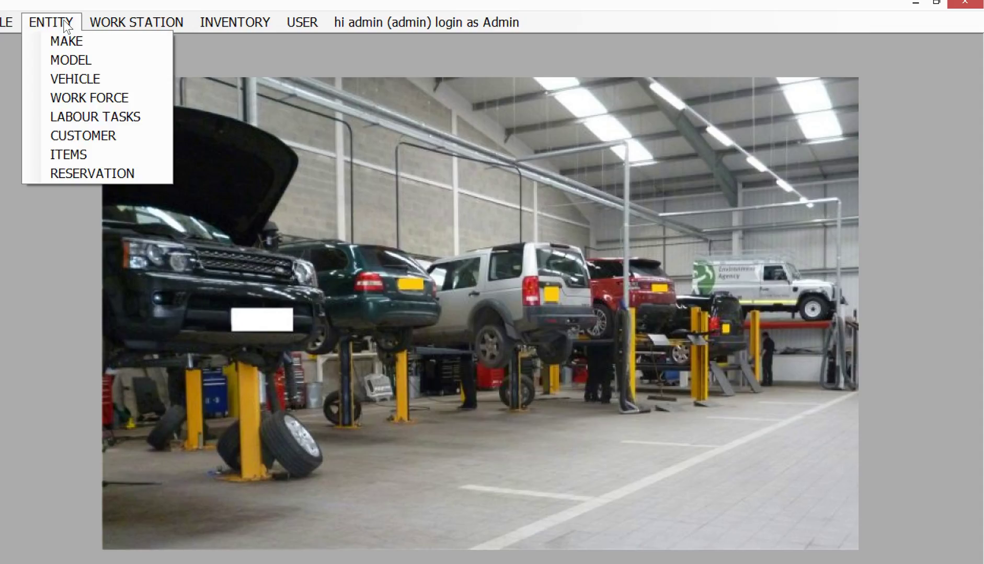
{"action": "left_click", "coordinate": [72, 59]}
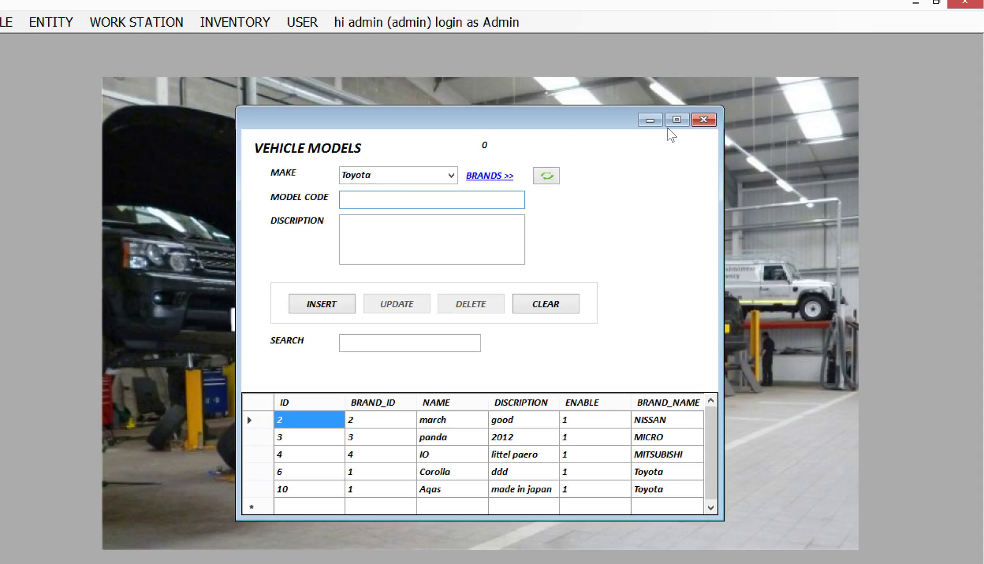
Re-add make YAMAHA described as MADE IN JAPAN, then close the makes window.
{"action": "left_click", "coordinate": [546, 178]}
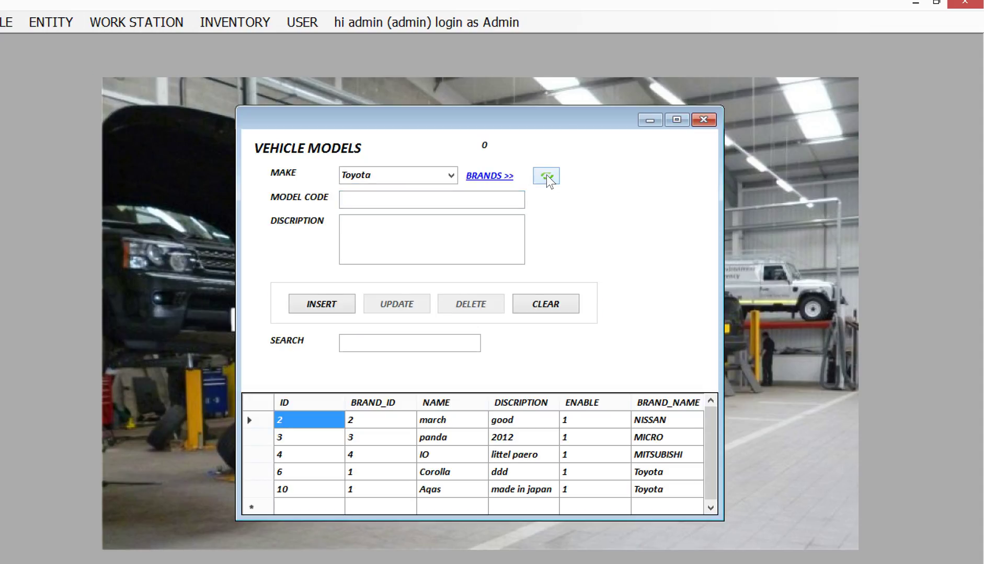
{"action": "left_click", "coordinate": [504, 180]}
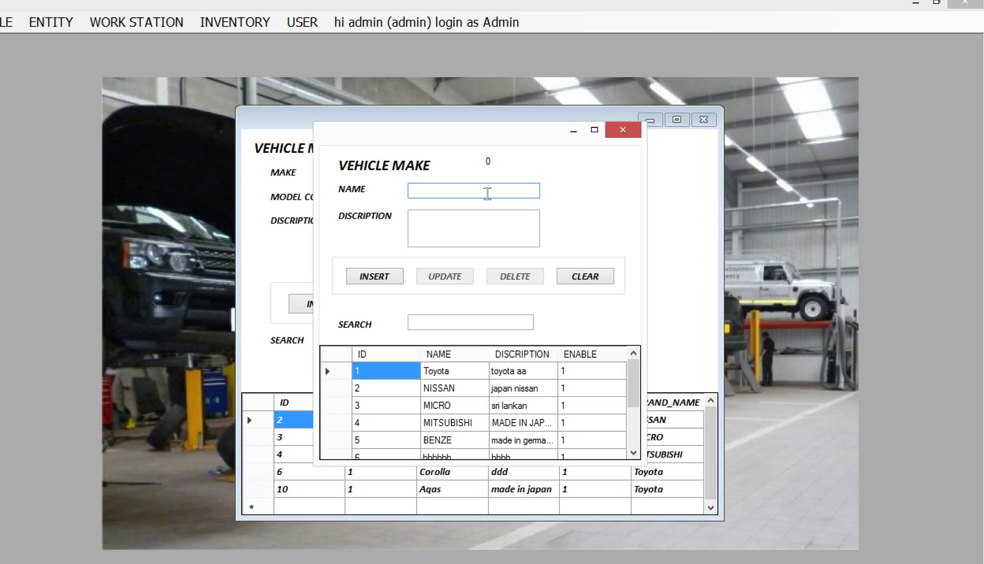
{"action": "type", "text": "YAMAHA"}
{"action": "left_click", "coordinate": [488, 218]}
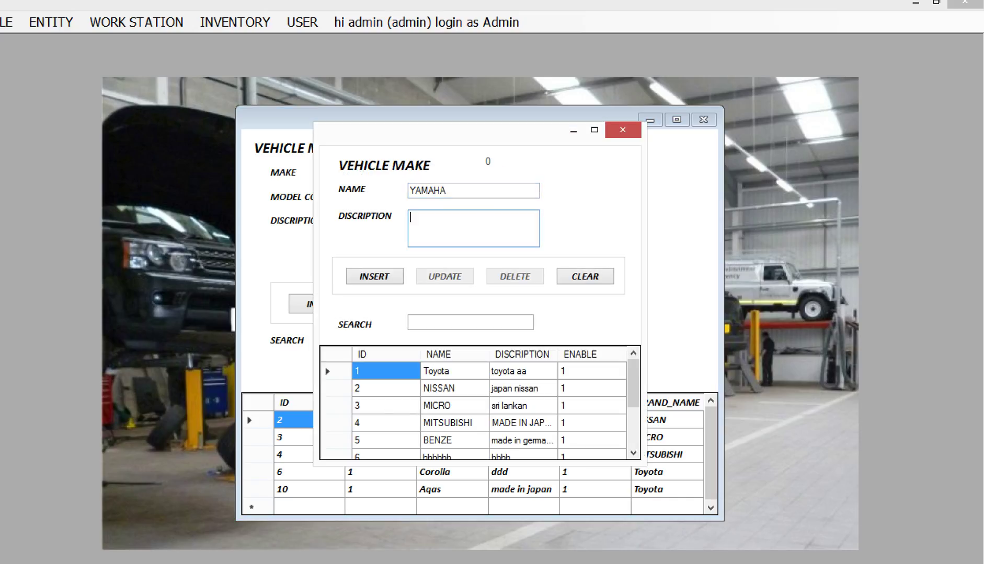
{"action": "type", "text": "MADE IN JAPAN"}
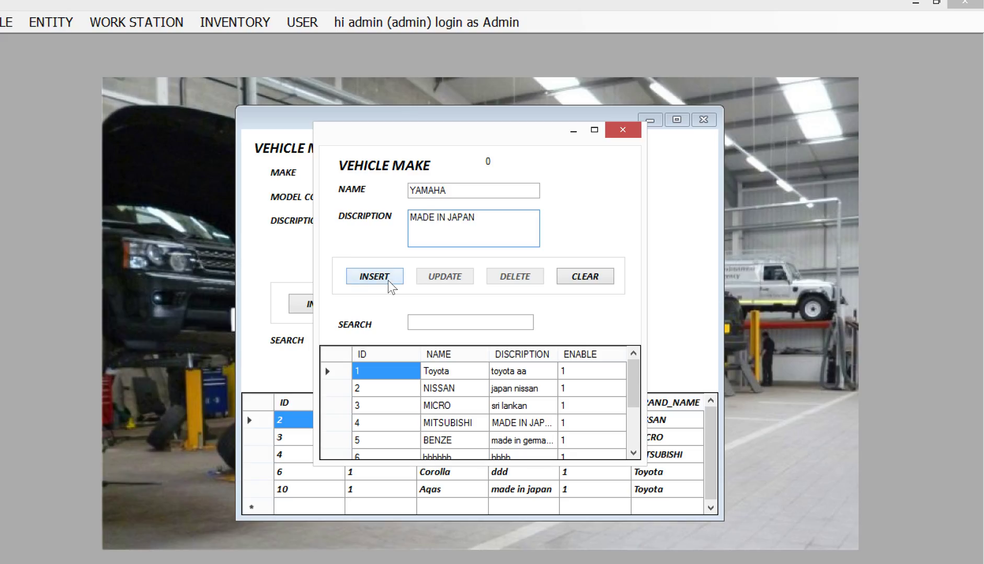
{"action": "left_click", "coordinate": [389, 285]}
{"action": "left_click", "coordinate": [461, 358]}
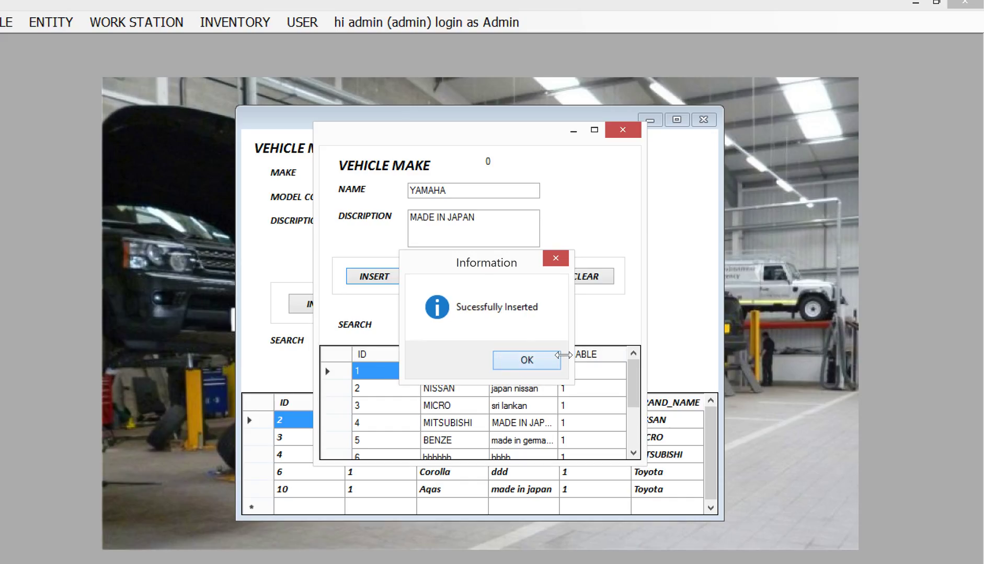
{"action": "left_click", "coordinate": [523, 359]}
{"action": "left_click", "coordinate": [629, 132]}
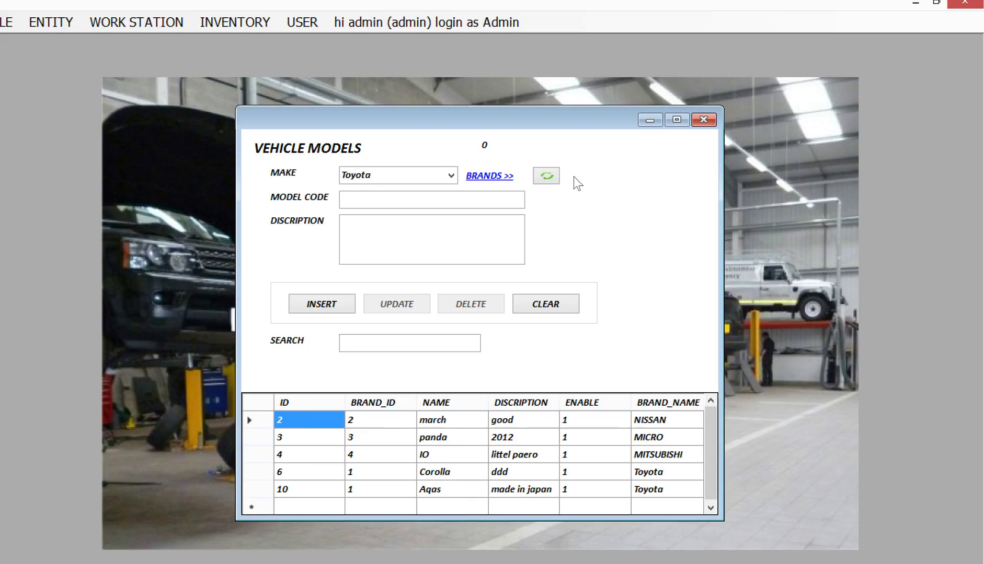
Refresh the makes, choose YAMAHA, and enter model code bYKE-5152.
{"action": "left_click", "coordinate": [552, 178]}
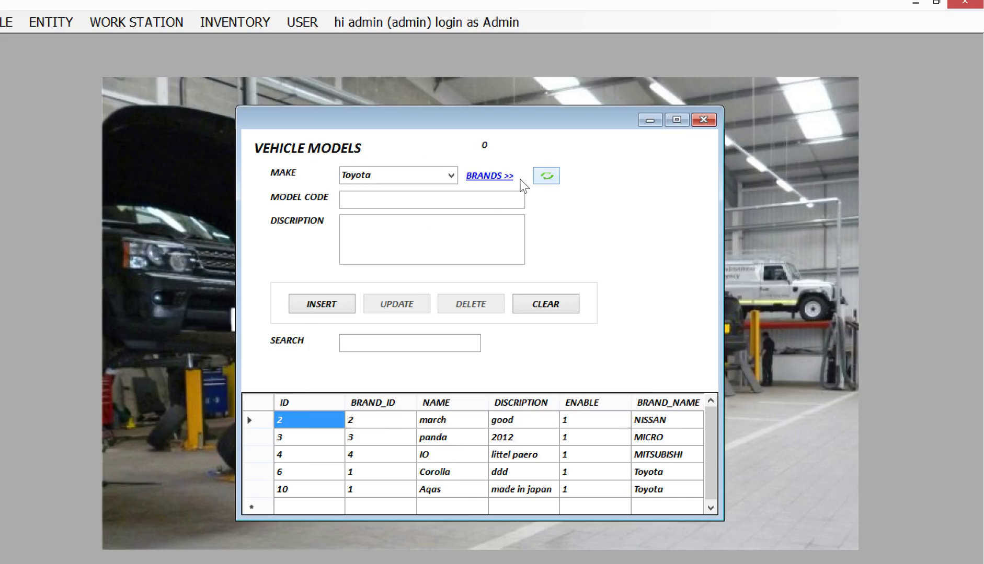
{"action": "left_click", "coordinate": [450, 175]}
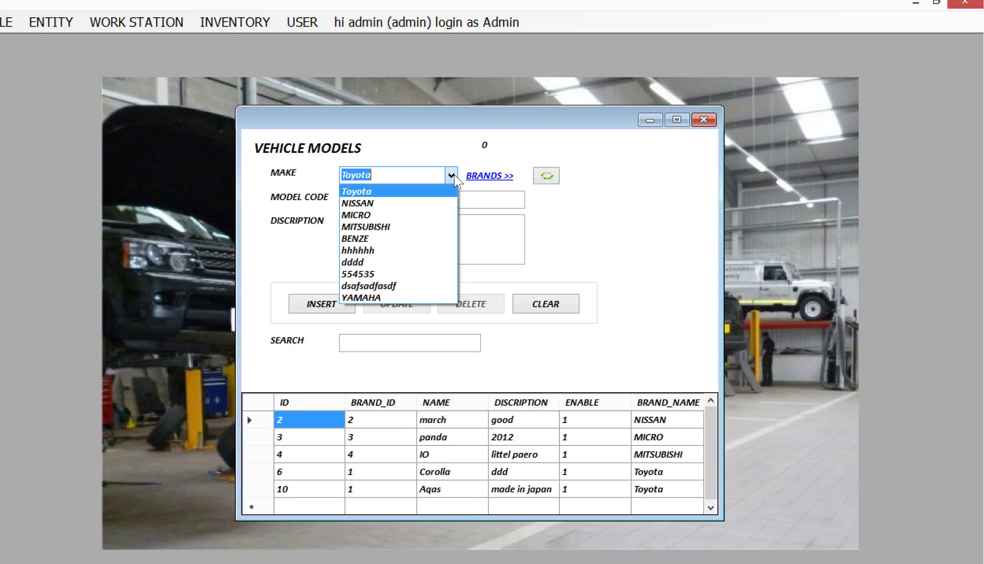
{"action": "left_click", "coordinate": [413, 294]}
{"action": "left_click", "coordinate": [417, 206]}
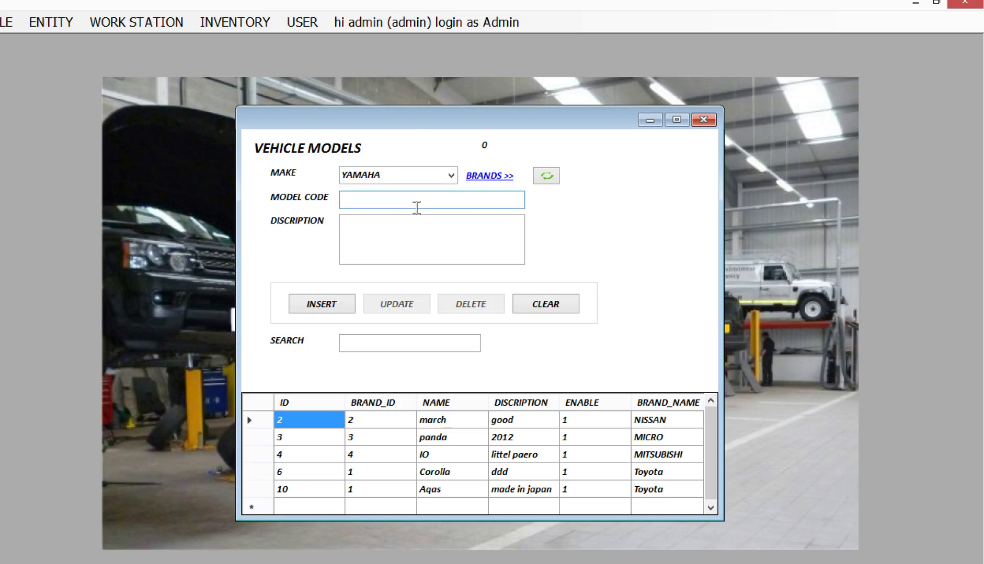
{"action": "type", "text": "1"}
{"action": "key", "text": "BackSpace"}
{"action": "key", "text": "BackSpace"}
{"action": "type", "text": "bYKE-5152"}
Give the model description SIMPLE DISCRIPTION and insert it.
{"action": "left_click", "coordinate": [401, 240]}
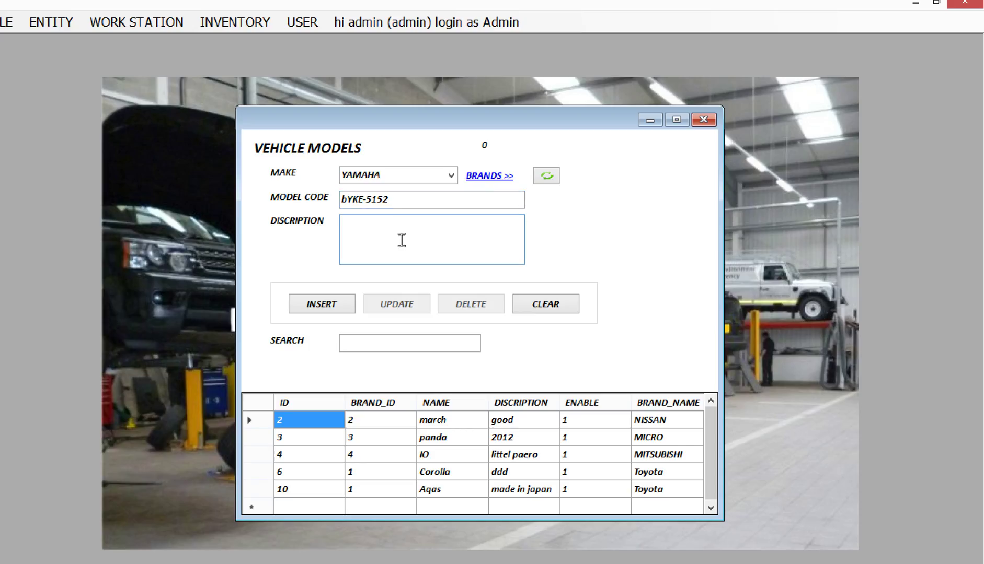
{"action": "type", "text": "SIMPLE DISCRIPTION"}
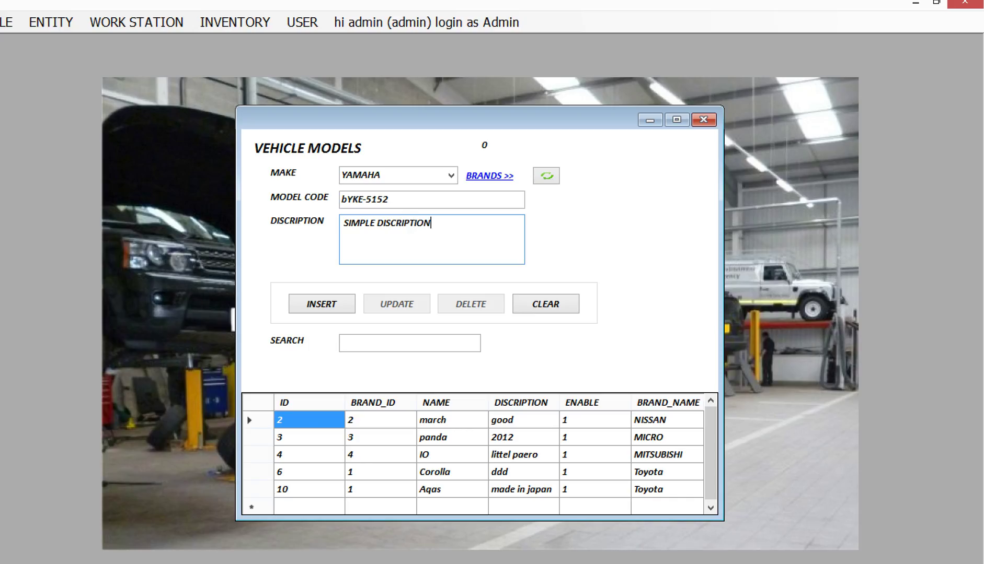
{"action": "left_click", "coordinate": [332, 304]}
{"action": "left_click", "coordinate": [471, 355]}
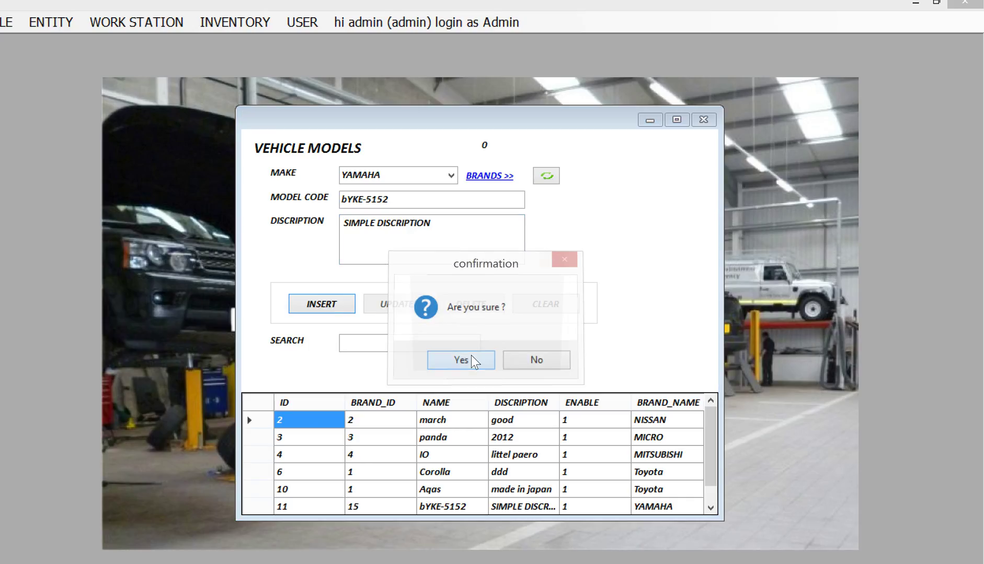
{"action": "left_click", "coordinate": [526, 360]}
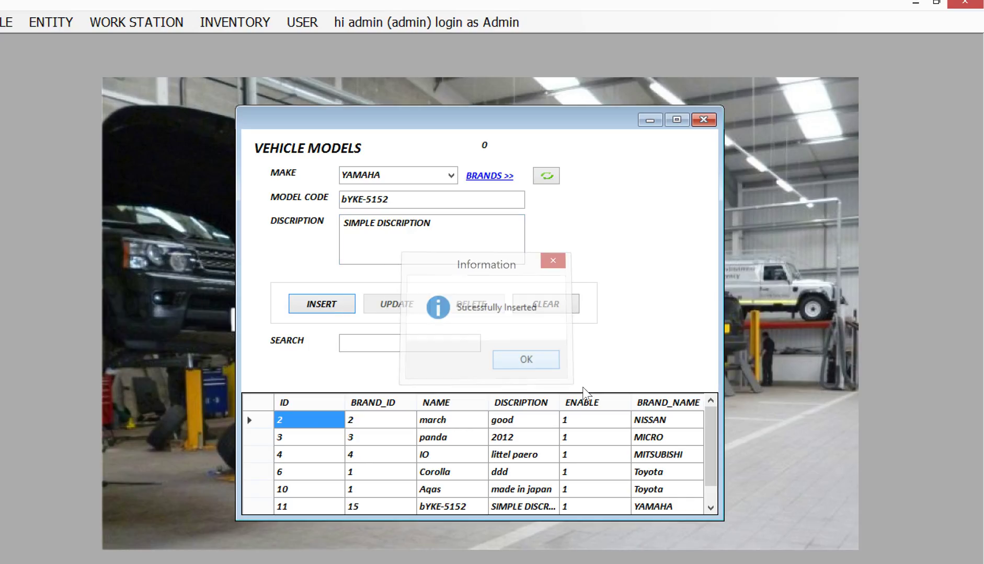
Review the model rows, load bYKE-5152, then close the models window.
{"action": "left_click", "coordinate": [266, 506]}
{"action": "left_click", "coordinate": [266, 473]}
{"action": "left_click", "coordinate": [268, 454]}
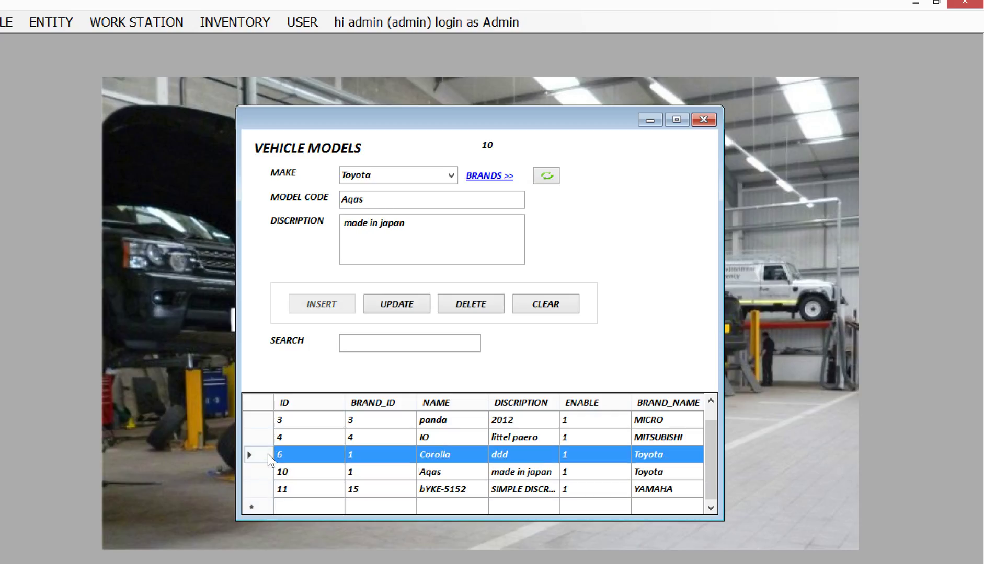
{"action": "left_click", "coordinate": [268, 489]}
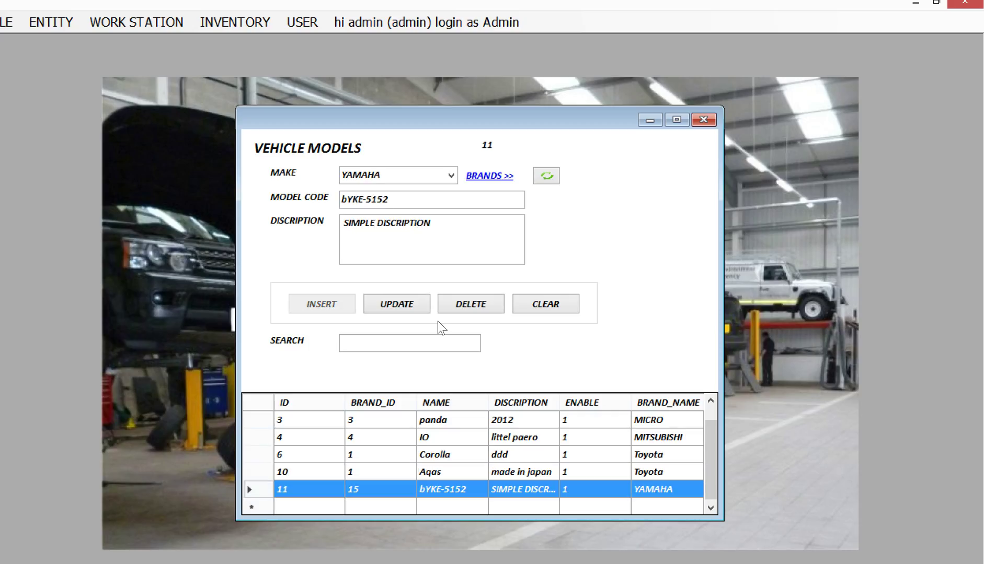
{"action": "left_click", "coordinate": [707, 122]}
Open the vehicle register and reposition and enlarge its window.
{"action": "left_click", "coordinate": [59, 27]}
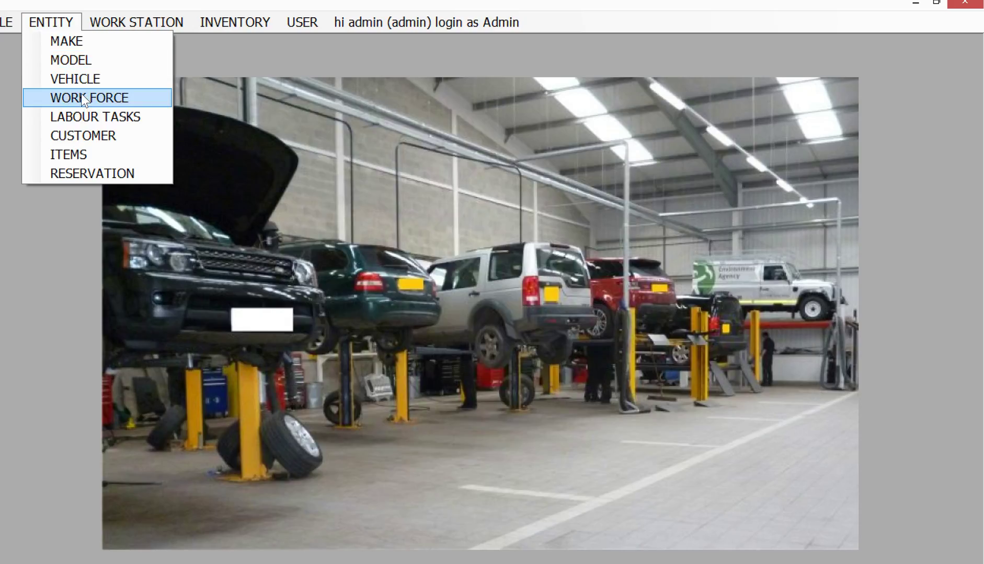
{"action": "left_click", "coordinate": [83, 79]}
{"action": "left_click_drag", "start_coordinate": [305, 96], "coordinate": [345, 80]}
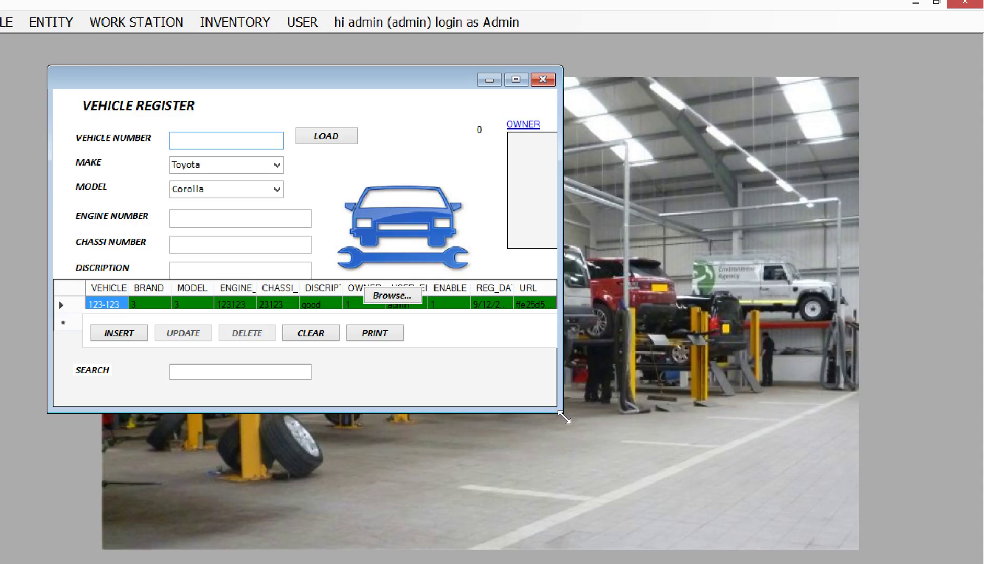
{"action": "left_click_drag", "start_coordinate": [564, 418], "coordinate": [866, 538]}
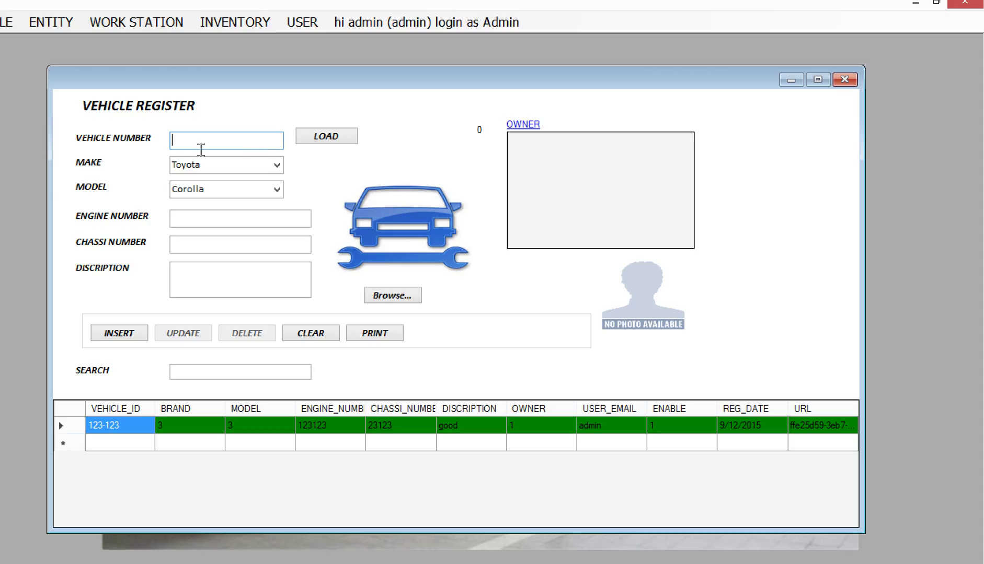
Enter vehicle number 12-58965 with make YAMAHA and model bYKE-5152.
{"action": "type", "text": "12-58965"}
{"action": "left_click", "coordinate": [276, 166]}
{"action": "left_click", "coordinate": [253, 288]}
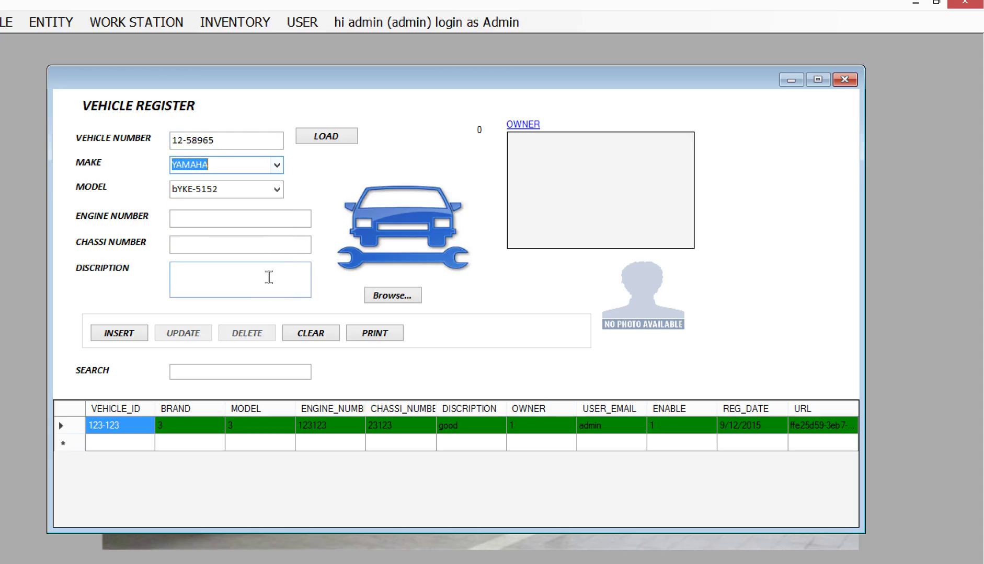
{"action": "left_click", "coordinate": [263, 193]}
{"action": "left_click", "coordinate": [257, 206]}
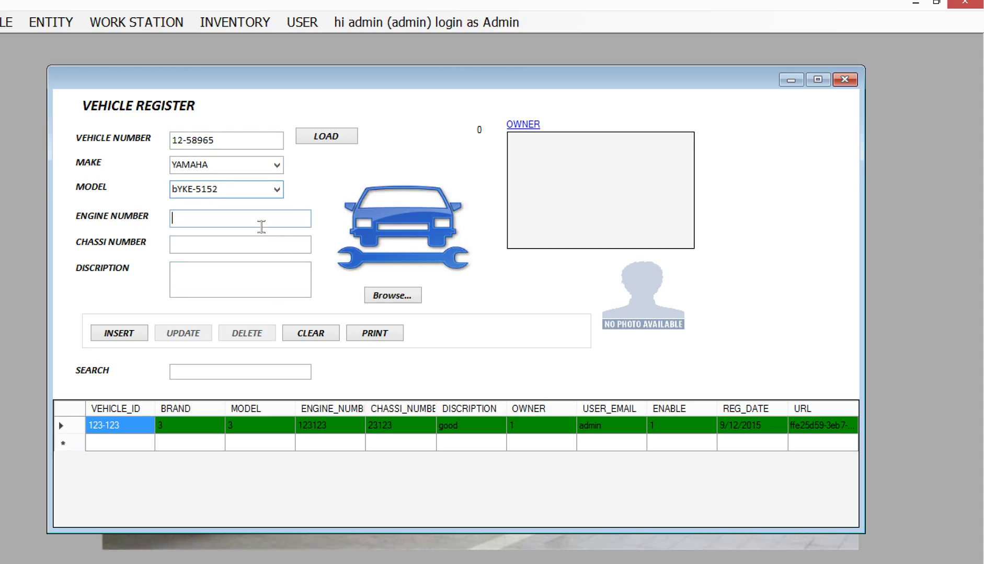
Fill engine 4585475, chassis 8954125 and description SIMPLE DISCRIPTION, then open owner registration.
{"action": "left_click", "coordinate": [259, 222]}
{"action": "type", "text": "15-6585"}
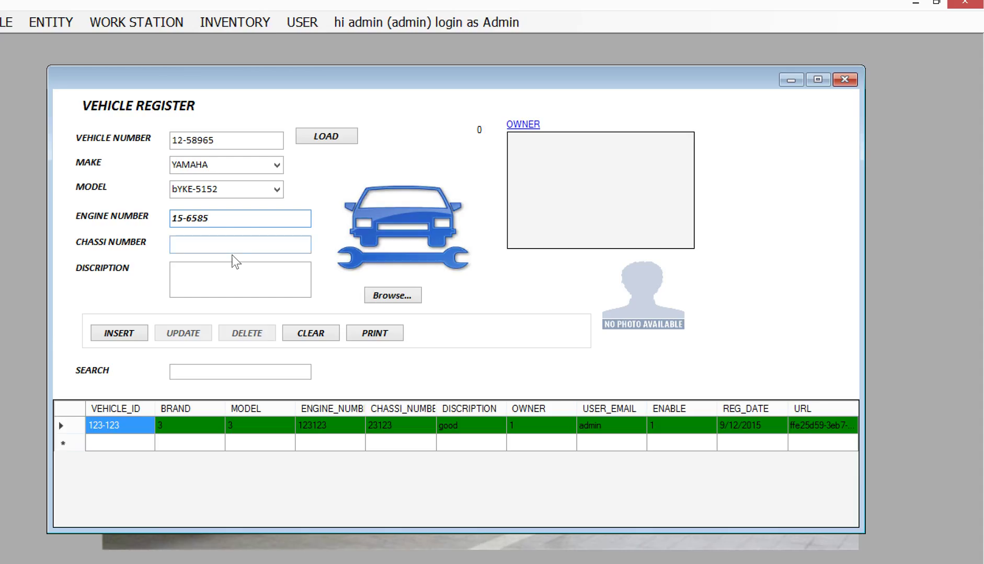
{"action": "left_click", "coordinate": [240, 253]}
{"action": "type", "text": "8954125"}
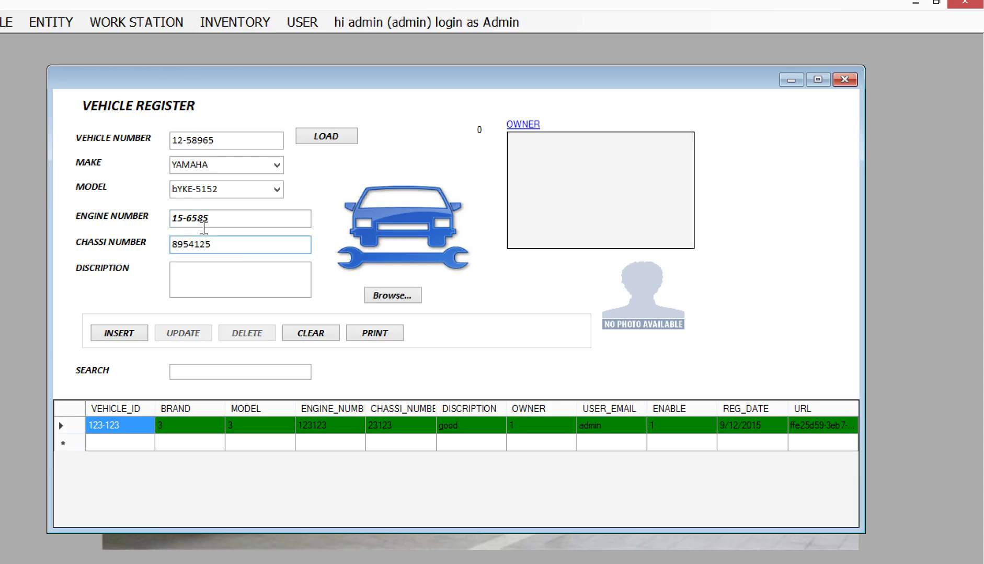
{"action": "left_click_drag", "start_coordinate": [228, 222], "coordinate": [105, 223]}
{"action": "type", "text": "4585"}
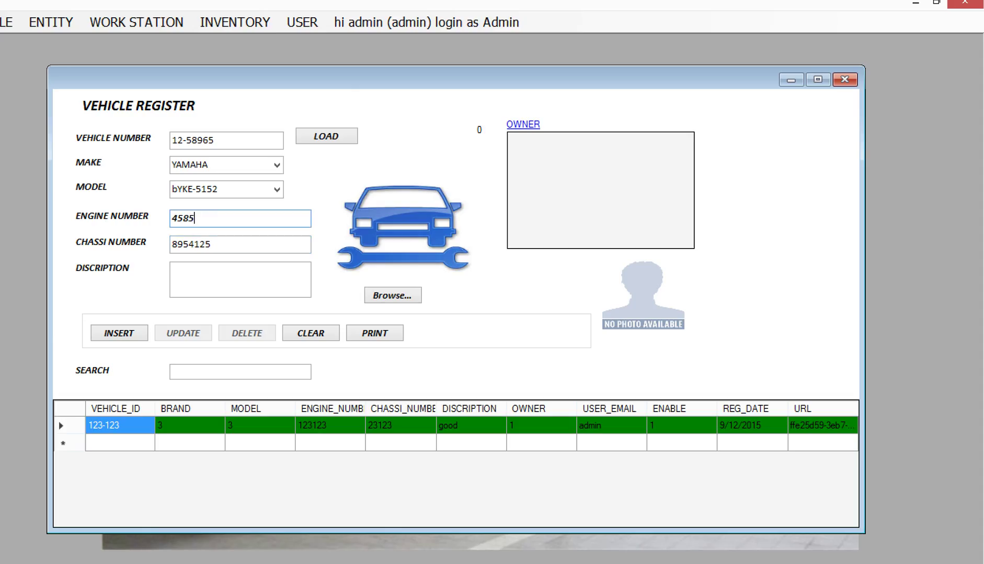
{"action": "type", "text": "475"}
{"action": "left_click", "coordinate": [212, 287]}
{"action": "type", "text": "SIMPLE "}
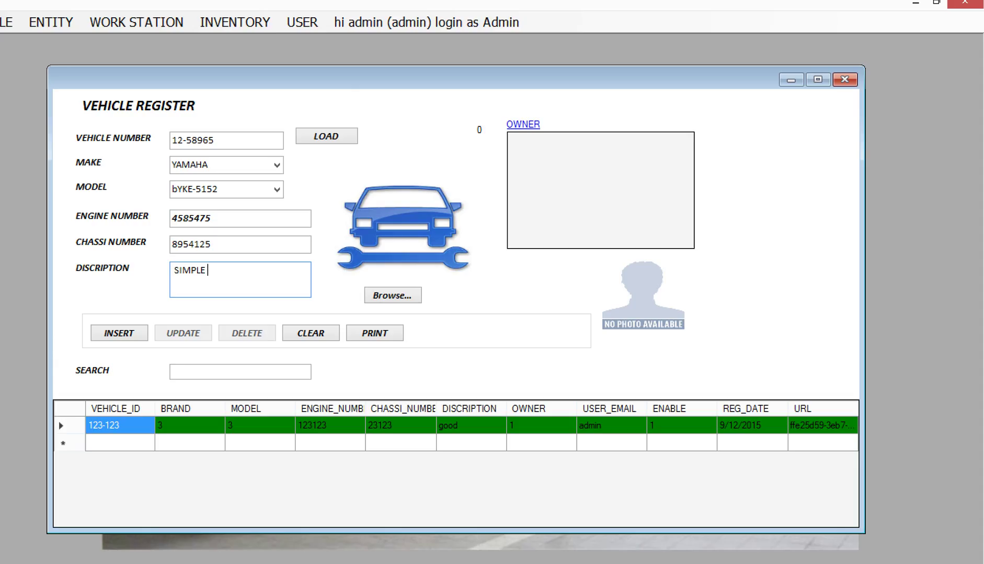
{"action": "type", "text": "DISCRIPTION"}
{"action": "left_click", "coordinate": [537, 126]}
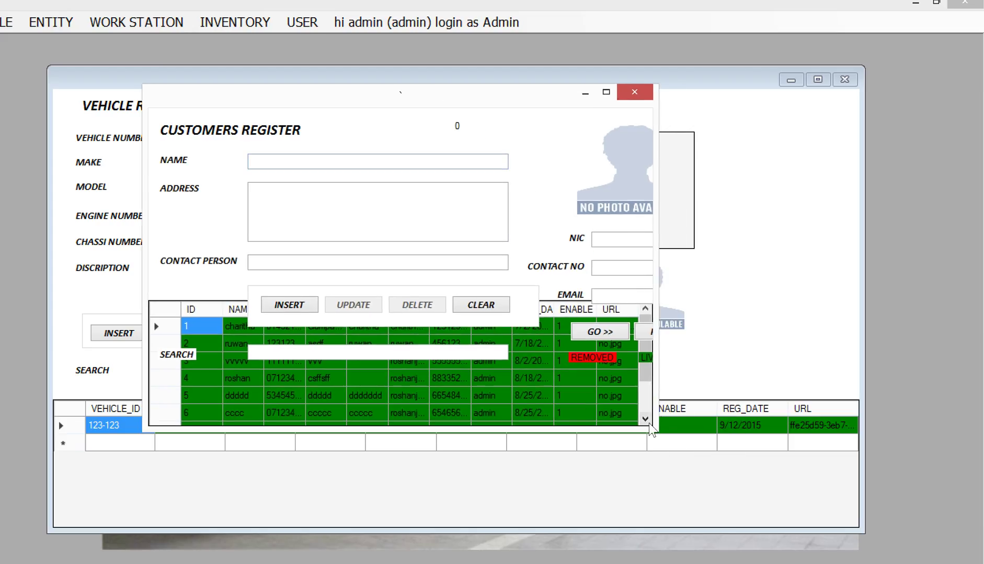
Enlarge the Customers Register and enter the owner's name, address and contact person.
{"action": "left_click_drag", "start_coordinate": [653, 429], "coordinate": [850, 526]}
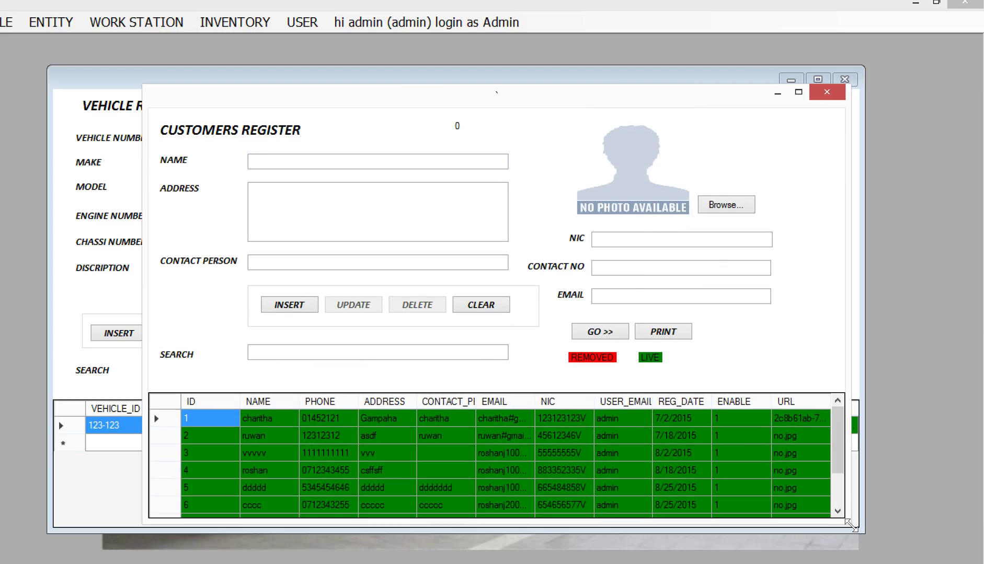
{"action": "left_click", "coordinate": [310, 167]}
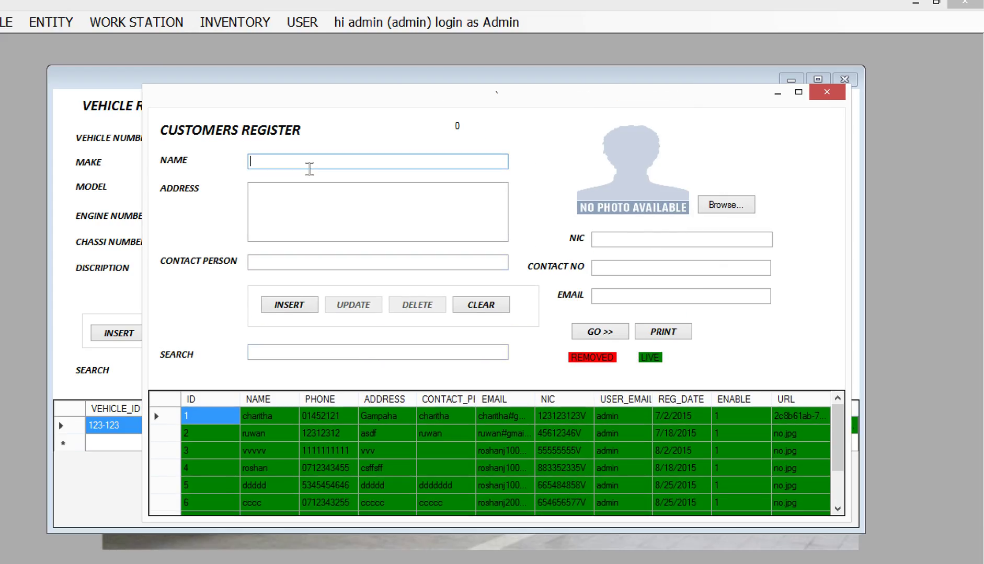
{"action": "type", "text": "G"}
{"action": "type", "text": "AUA"}
{"action": "key", "text": "BackSpace"}
{"action": "key", "text": "BackSpace"}
{"action": "key", "text": "BackSpace"}
{"action": "key", "text": "BackSpace"}
{"action": "type", "text": "GANGA"}
{"action": "left_click", "coordinate": [302, 209]}
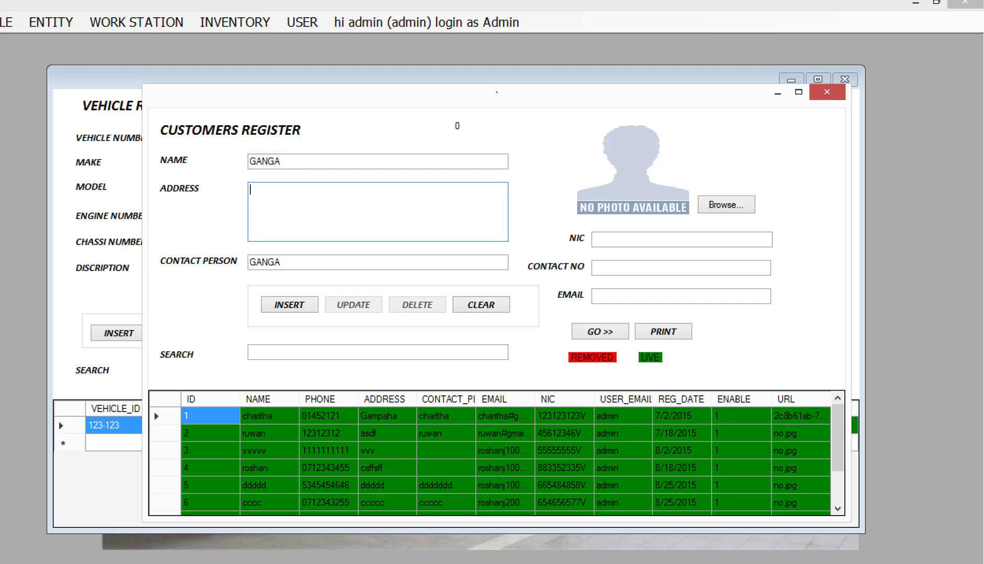
{"action": "type", "text": "MALABE"}
{"action": "left_click", "coordinate": [310, 267]}
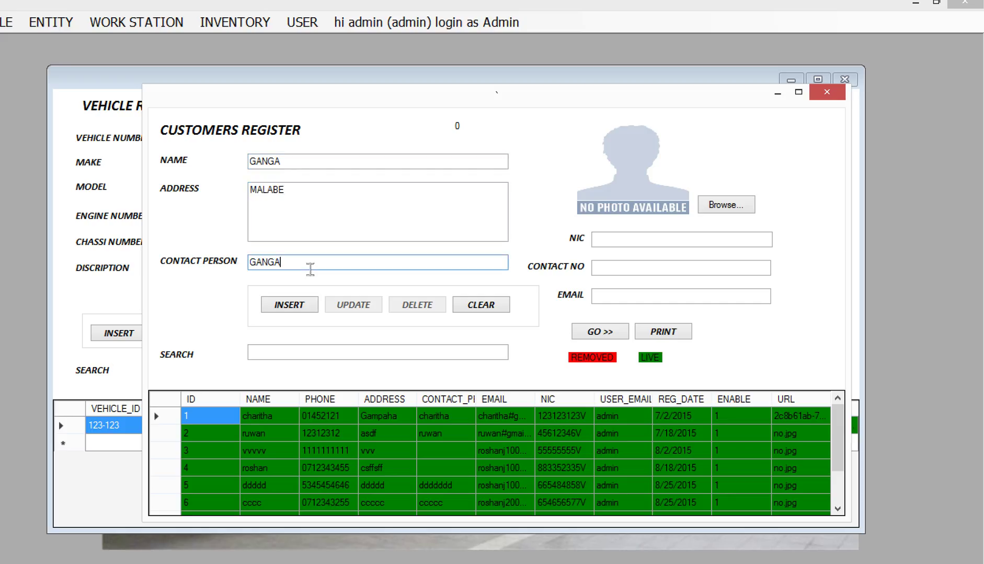
{"action": "type", "text": "PERERA"}
Enter the owner's NIC number, contact number and e-mail, then browse for a photo.
{"action": "left_click", "coordinate": [609, 245]}
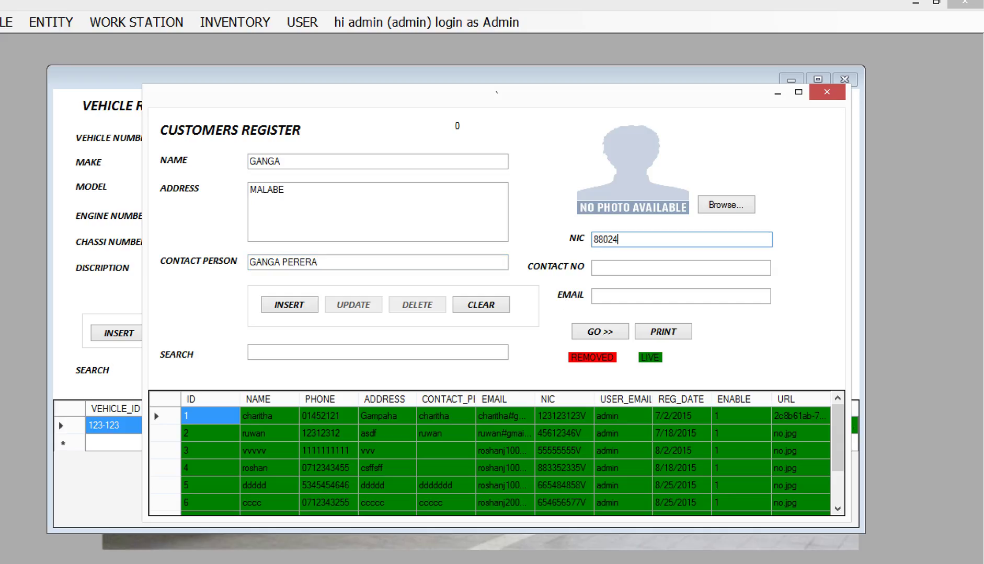
{"action": "left_click", "coordinate": [628, 273]}
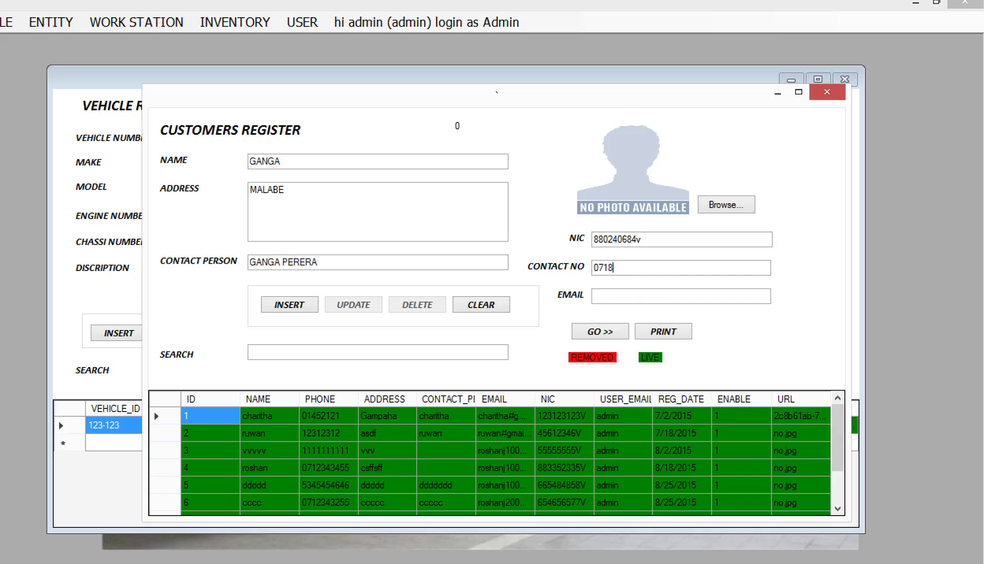
{"action": "key", "text": "Tab"}
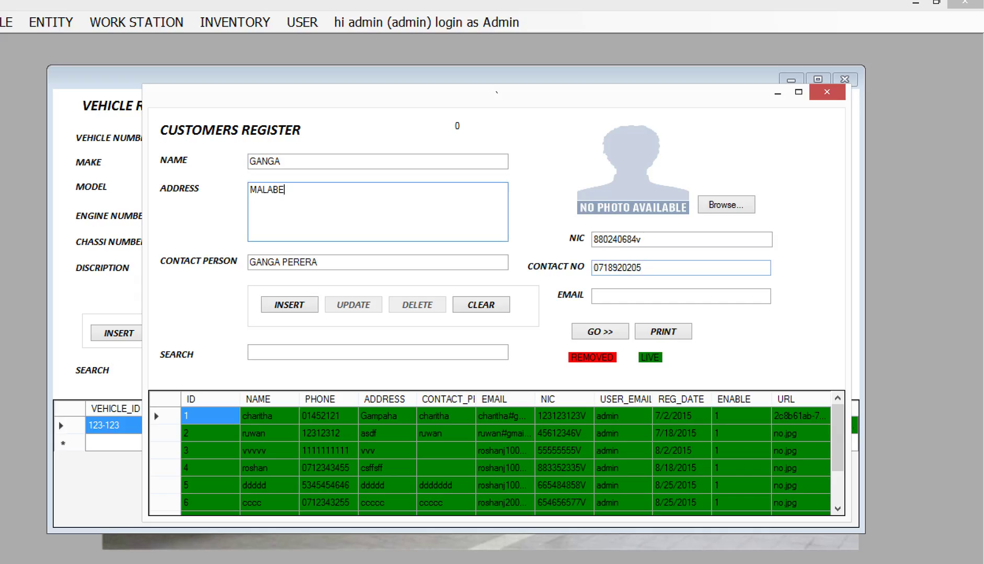
{"action": "left_click", "coordinate": [694, 302]}
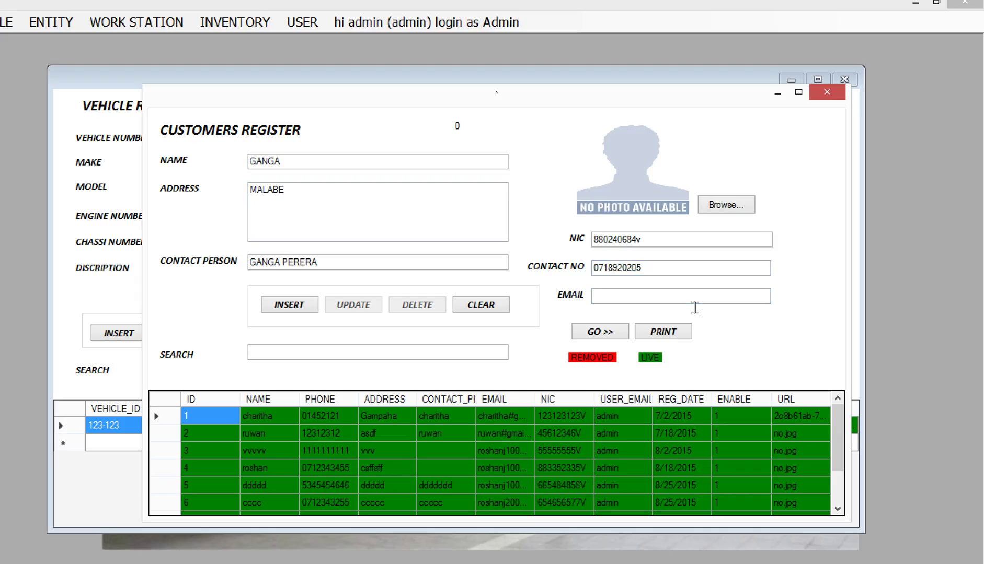
{"action": "left_click", "coordinate": [746, 208]}
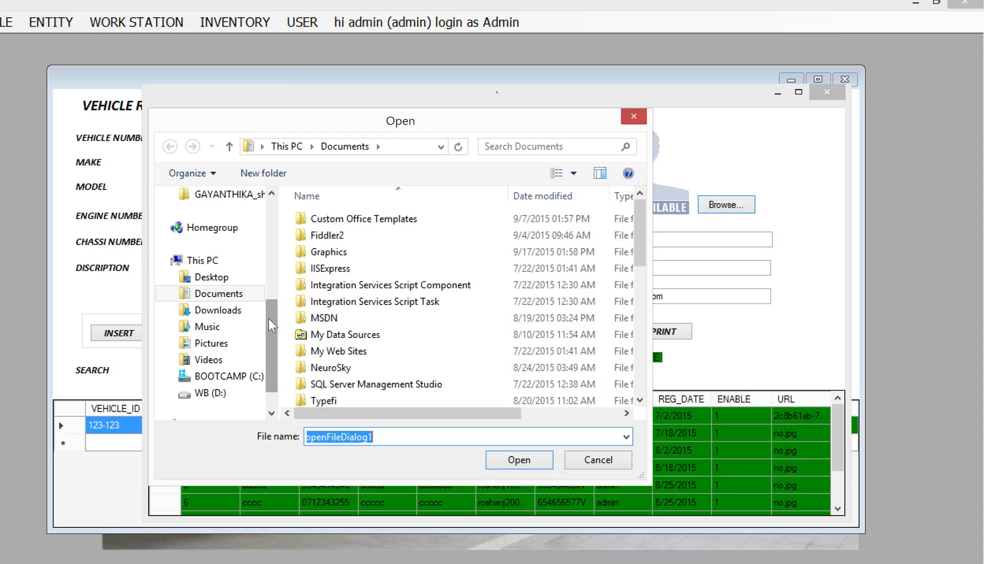
Load a photo from the Pictures folder and insert the new customer record.
{"action": "left_click_drag", "start_coordinate": [274, 318], "coordinate": [279, 297]}
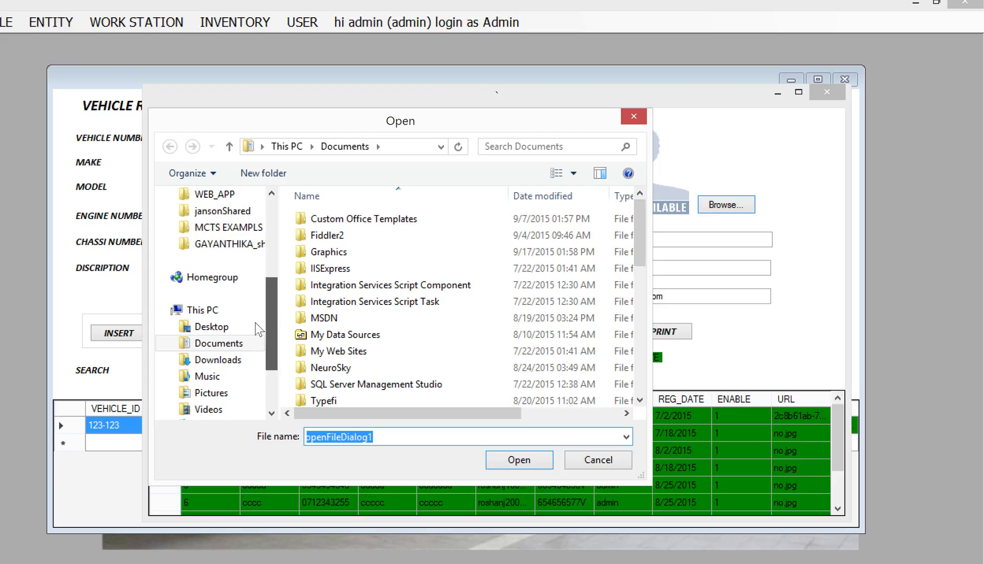
{"action": "left_click", "coordinate": [211, 393]}
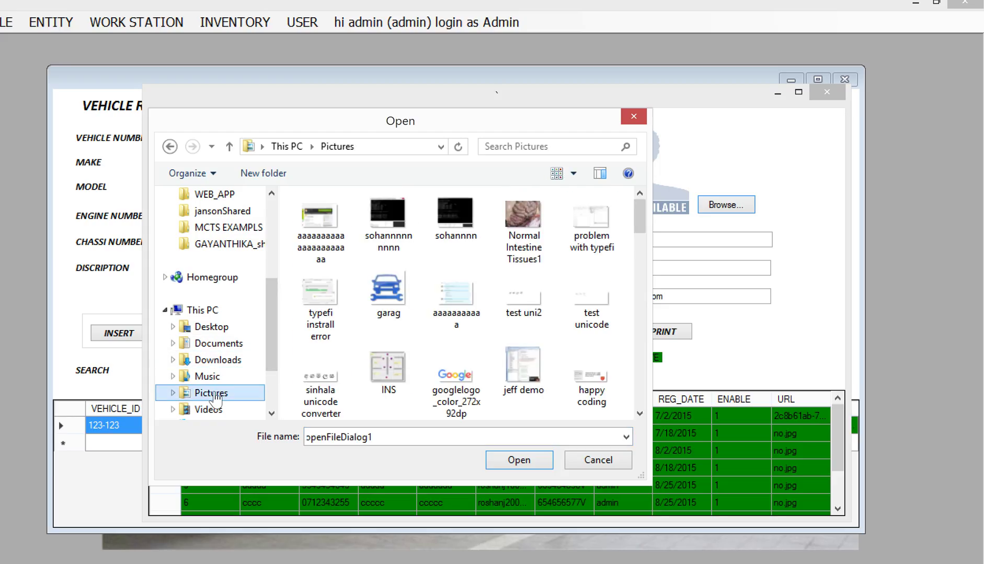
{"action": "left_click_drag", "start_coordinate": [640, 254], "coordinate": [620, 368]}
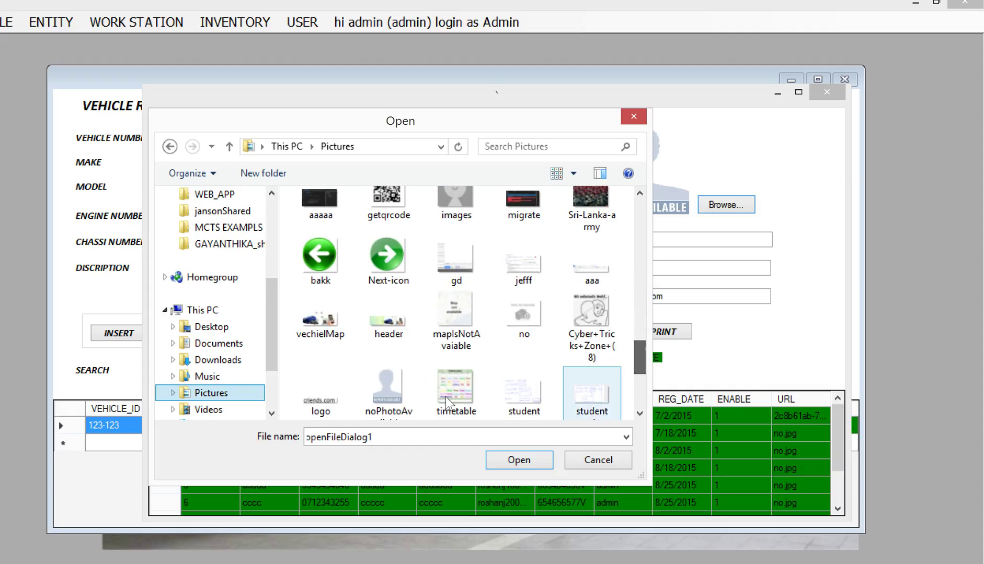
{"action": "double_click", "coordinate": [585, 310]}
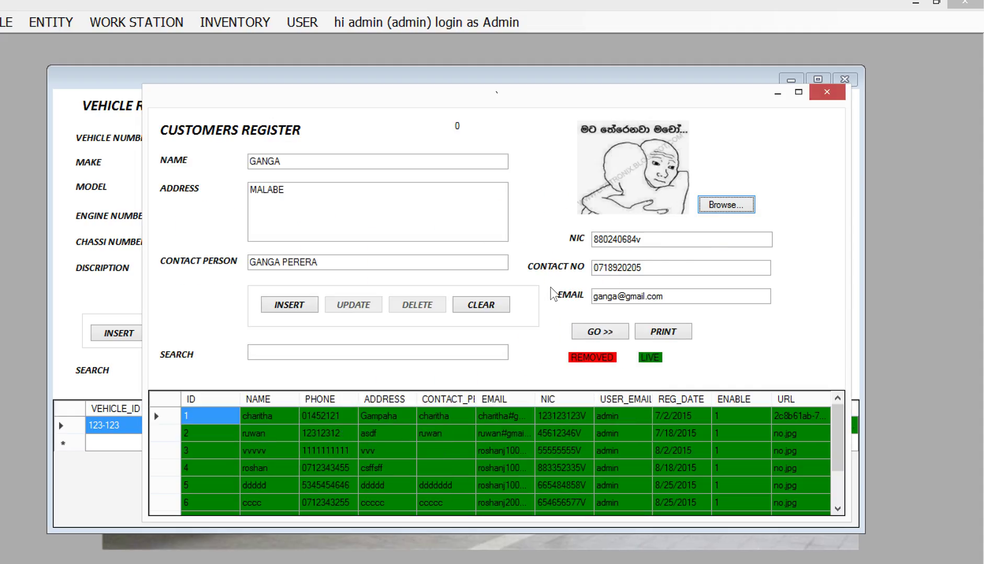
{"action": "left_click", "coordinate": [718, 211]}
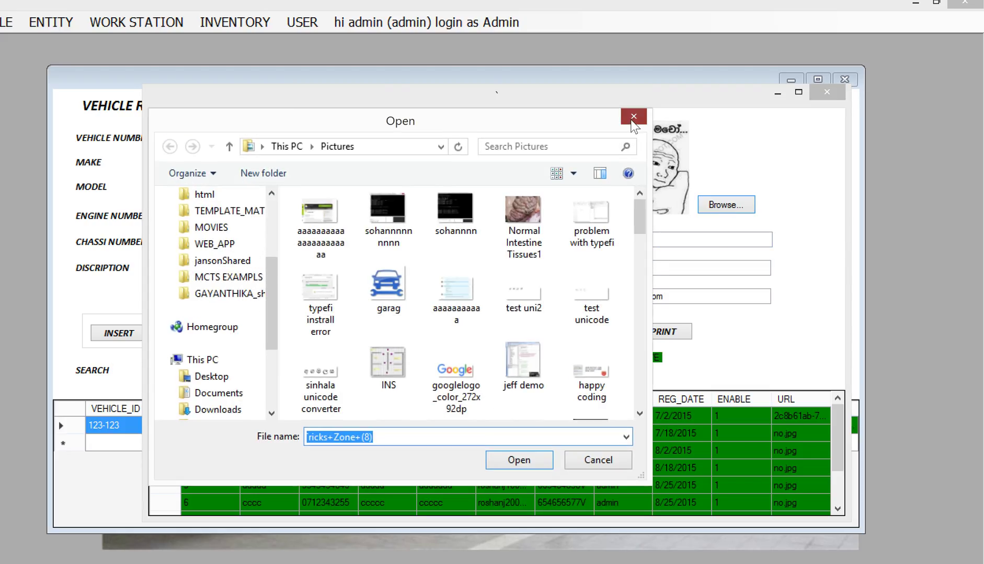
{"action": "left_click", "coordinate": [634, 116]}
{"action": "left_click", "coordinate": [289, 306]}
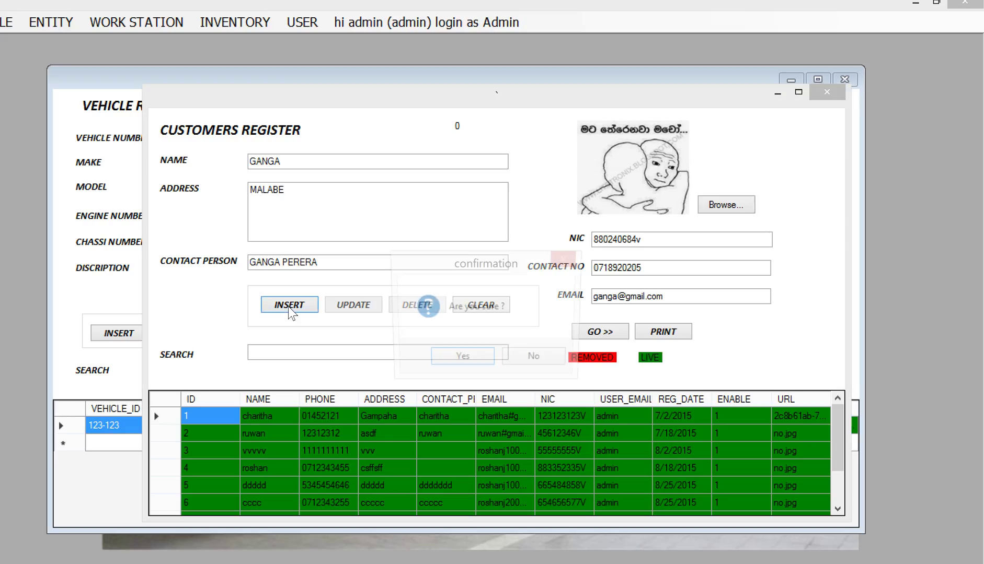
{"action": "left_click", "coordinate": [453, 362]}
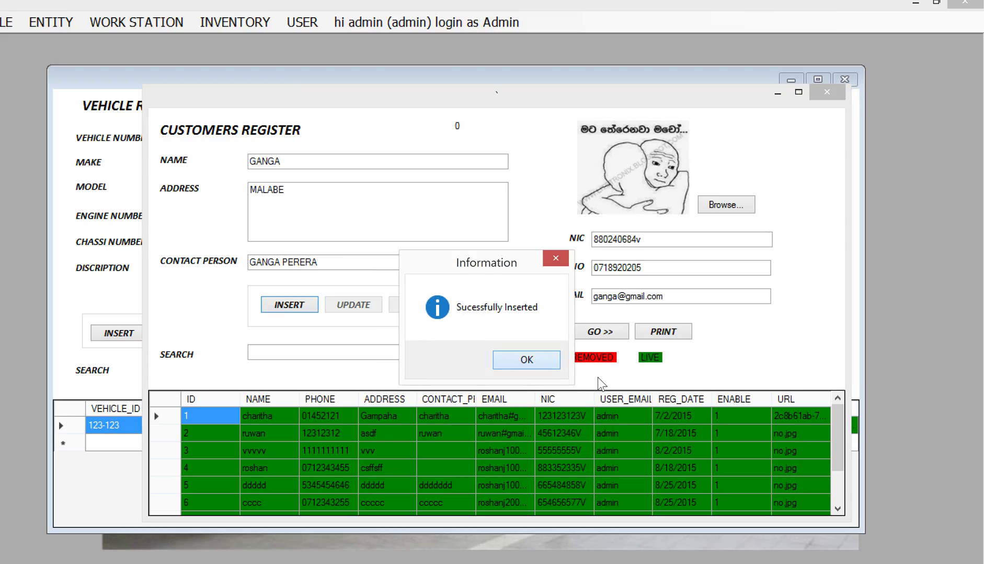
{"action": "left_click", "coordinate": [521, 366]}
Search customers by name, select the new customer, and set them as the vehicle's owner.
{"action": "left_click_drag", "start_coordinate": [838, 451], "coordinate": [834, 402]}
{"action": "left_click", "coordinate": [277, 405]}
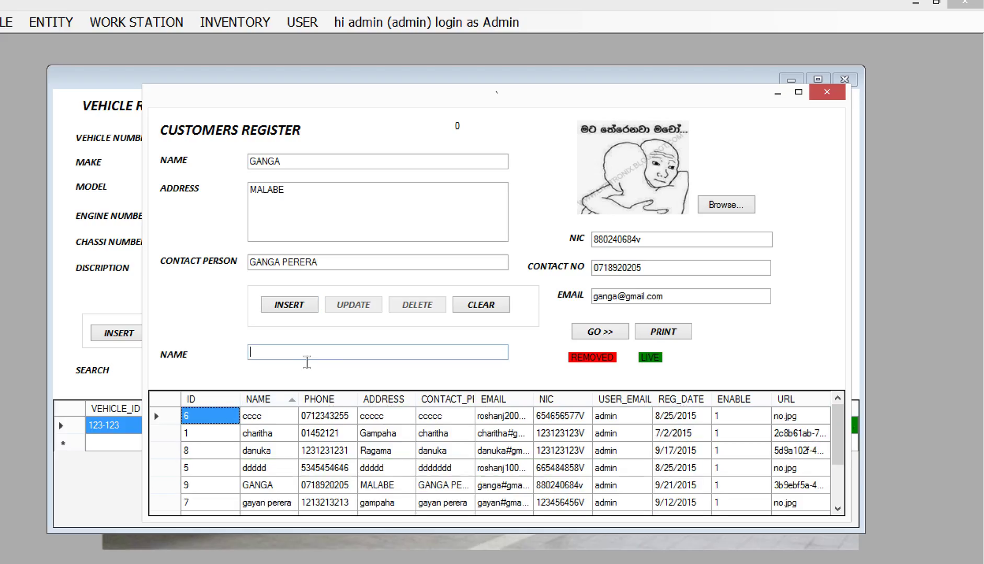
{"action": "left_click", "coordinate": [306, 358]}
{"action": "type", "text": "ga"}
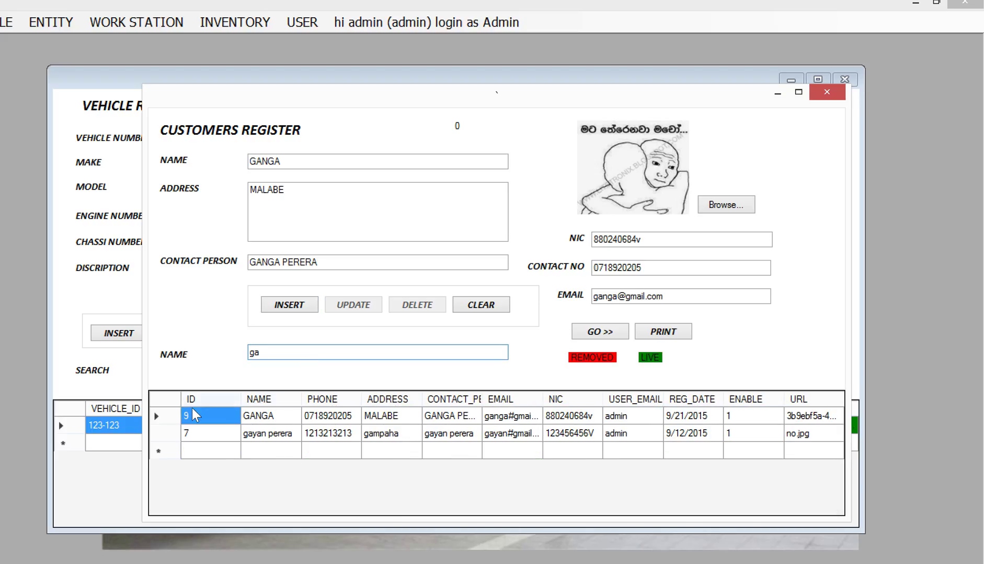
{"action": "left_click", "coordinate": [170, 417]}
{"action": "left_click", "coordinate": [619, 334]}
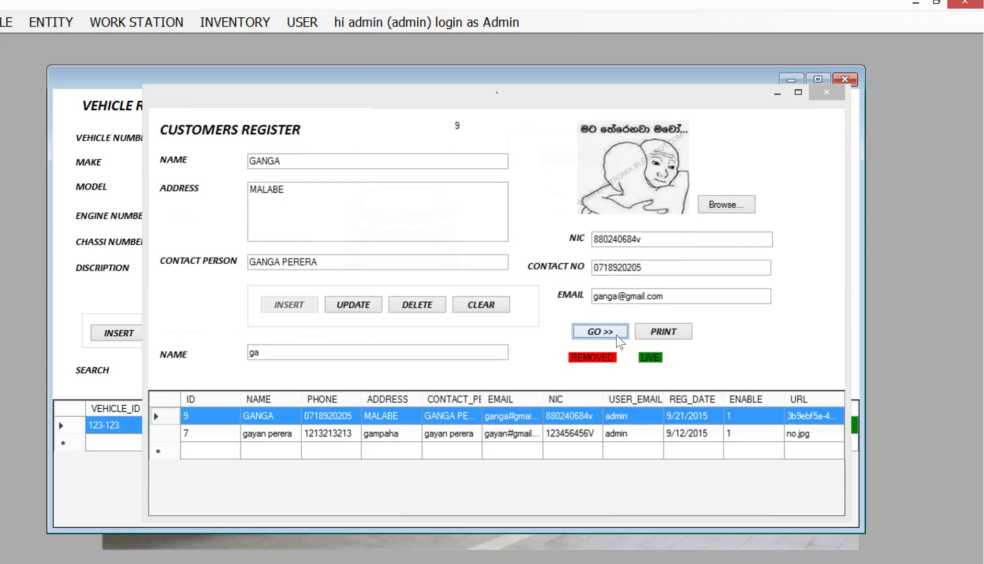
{"action": "left_click_drag", "start_coordinate": [689, 160], "coordinate": [691, 198]}
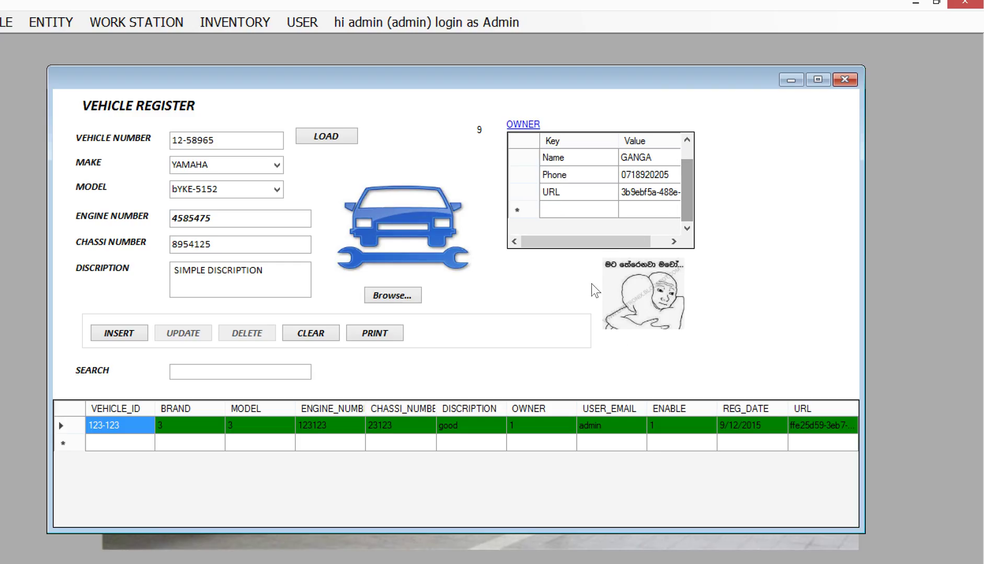
Attach the igloo picture to vehicle 12-58965 and insert the record.
{"action": "left_click", "coordinate": [396, 299]}
{"action": "scroll", "coordinate": [314, 157], "scroll_direction": "down", "scroll_amount": 10}
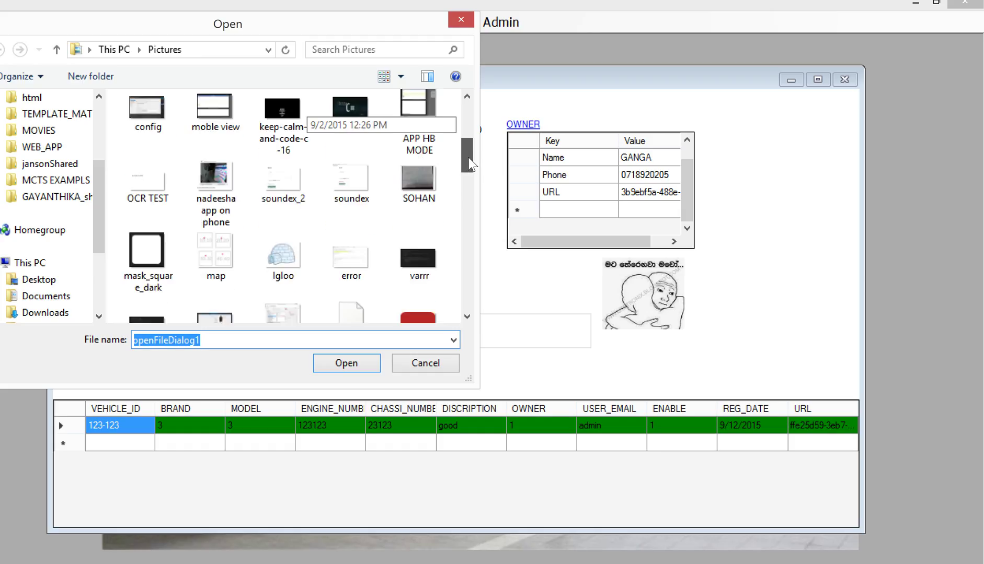
{"action": "double_click", "coordinate": [297, 175]}
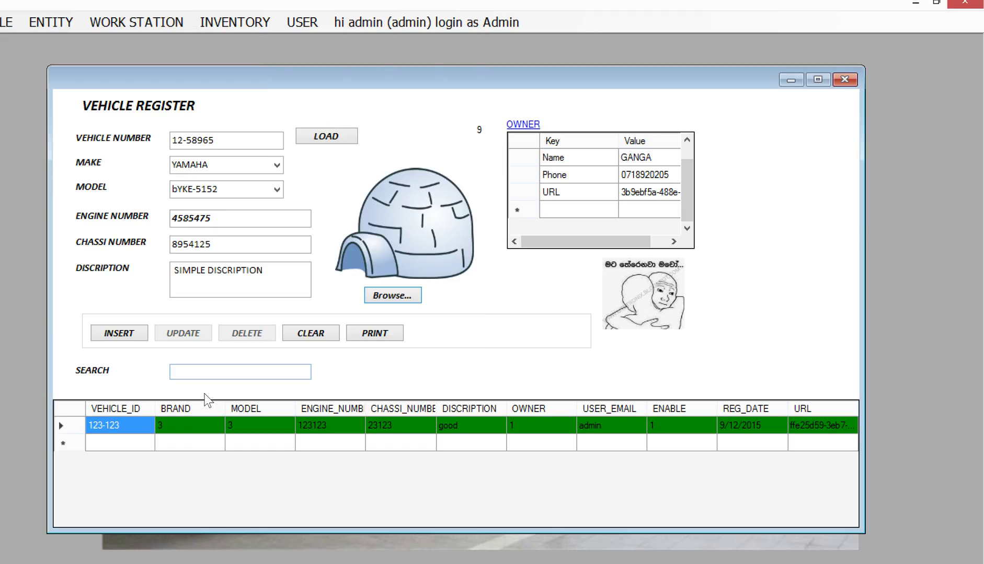
{"action": "left_click", "coordinate": [124, 339]}
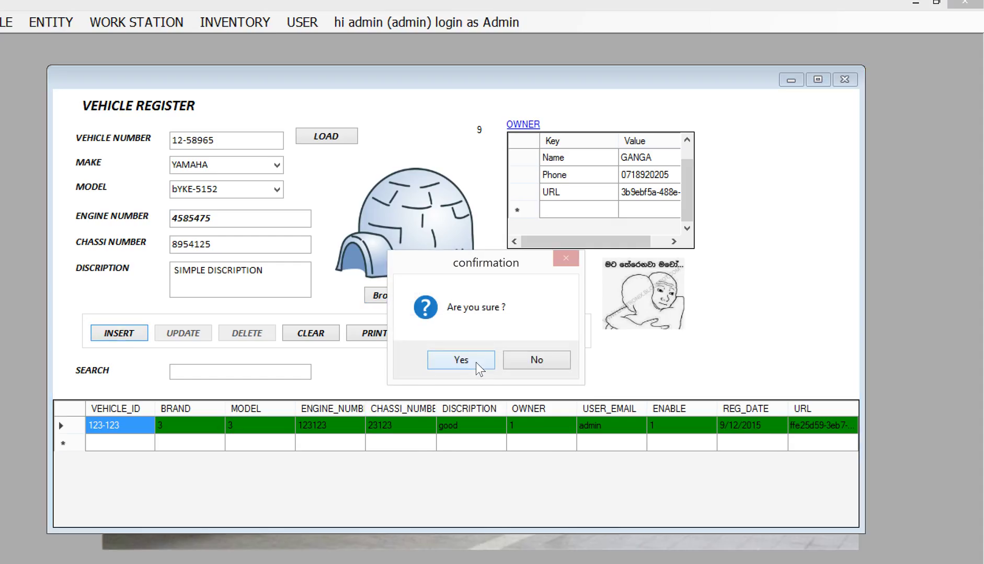
{"action": "left_click", "coordinate": [477, 366]}
{"action": "left_click", "coordinate": [517, 359]}
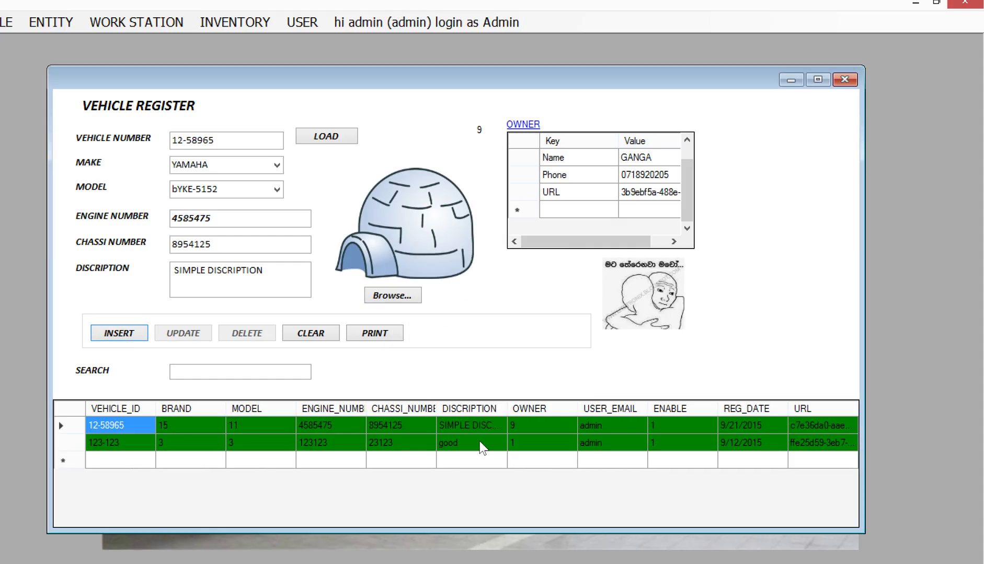
Check the rows for vehicles 12-58965 and 123-123, then close the Vehicle Register.
{"action": "left_click", "coordinate": [67, 427]}
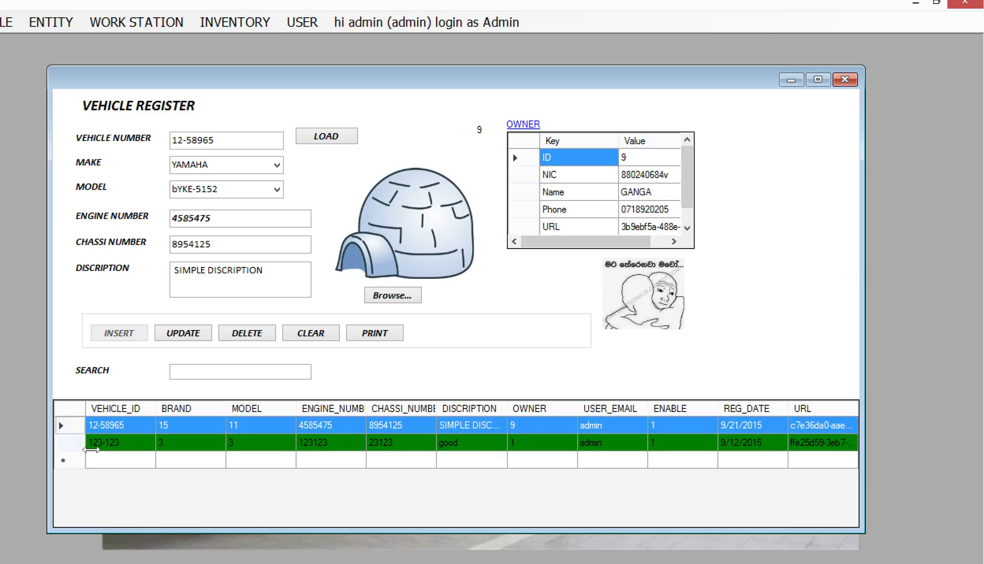
{"action": "left_click", "coordinate": [77, 442]}
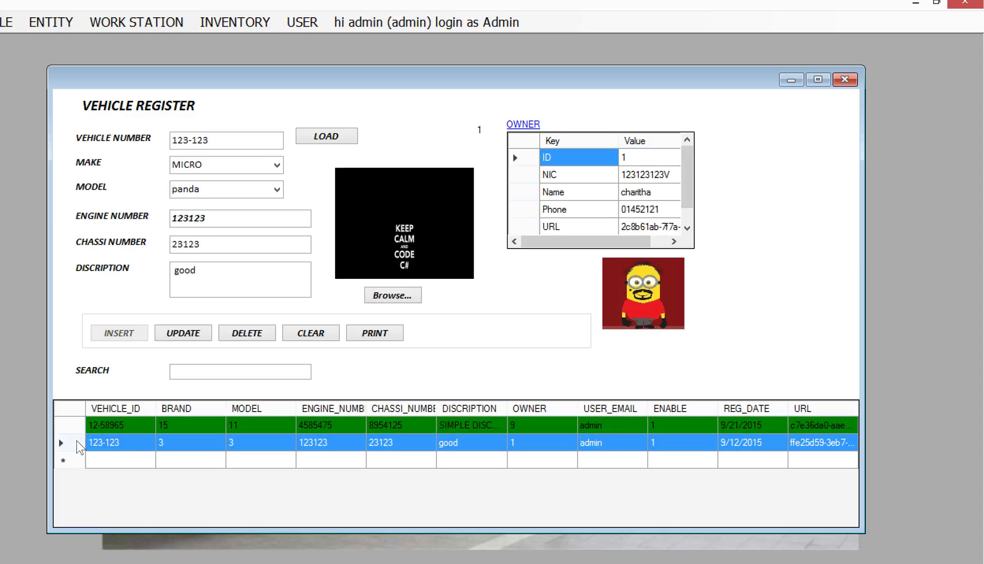
{"action": "left_click", "coordinate": [75, 425]}
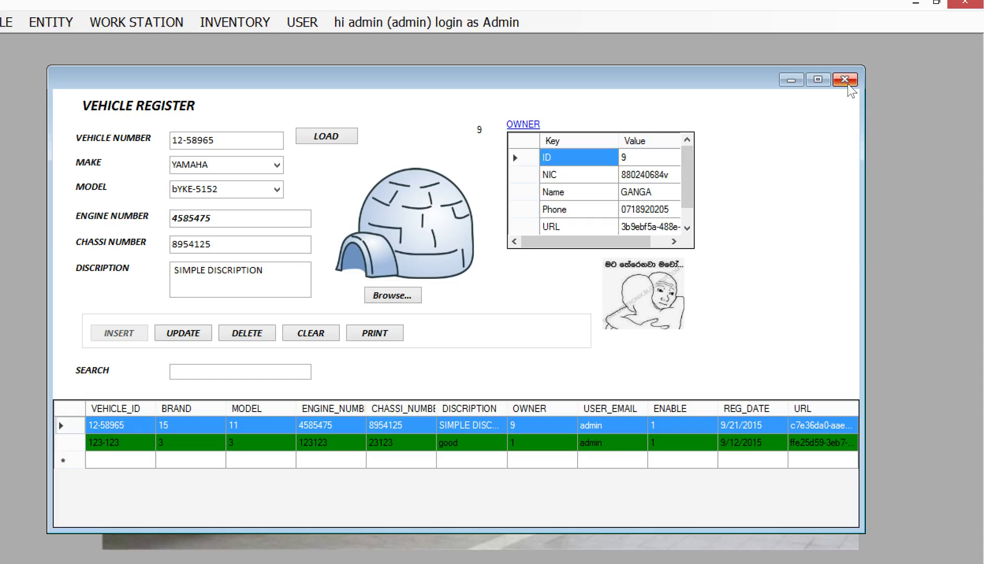
{"action": "left_click", "coordinate": [844, 79]}
Open the Work Force records in a larger window and select member 2.
{"action": "left_click", "coordinate": [55, 23]}
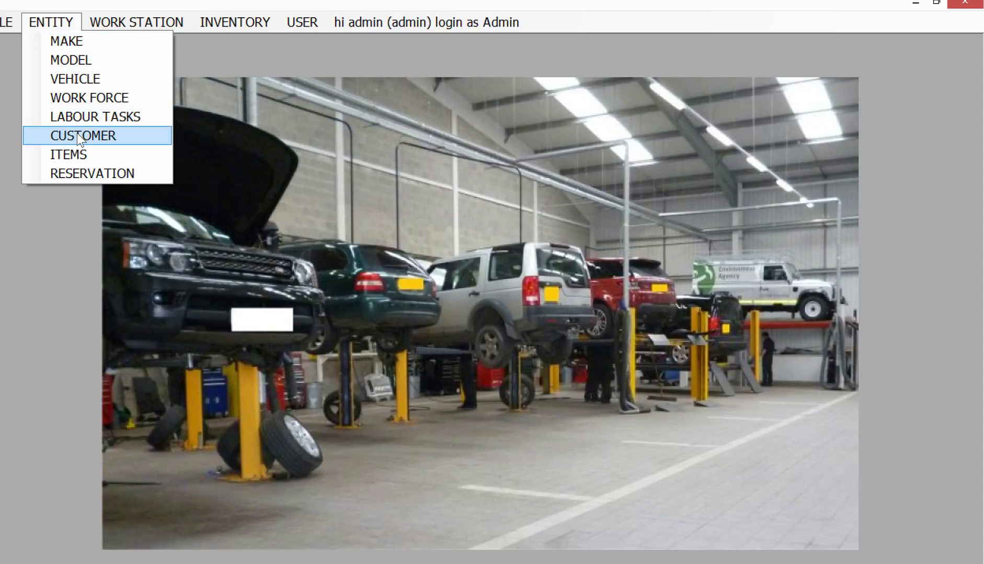
{"action": "left_click", "coordinate": [85, 101]}
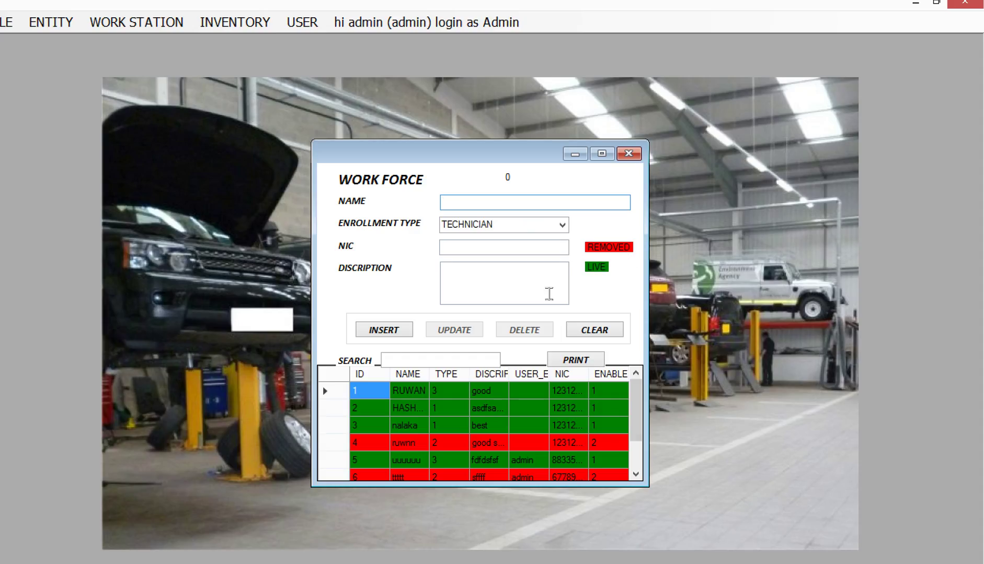
{"action": "left_click_drag", "start_coordinate": [648, 487], "coordinate": [693, 519]}
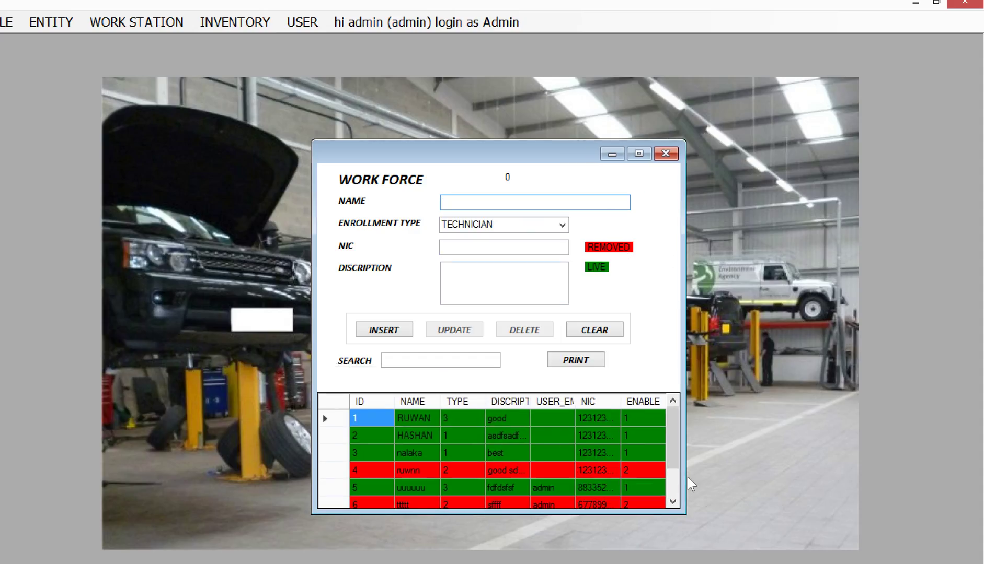
{"action": "left_click_drag", "start_coordinate": [676, 474], "coordinate": [678, 444]}
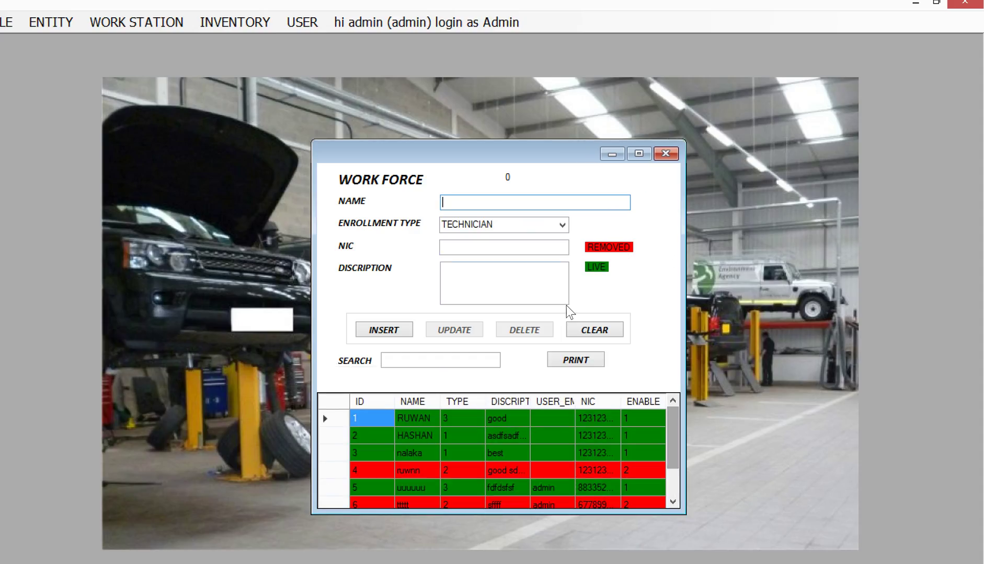
{"action": "left_click", "coordinate": [342, 423]}
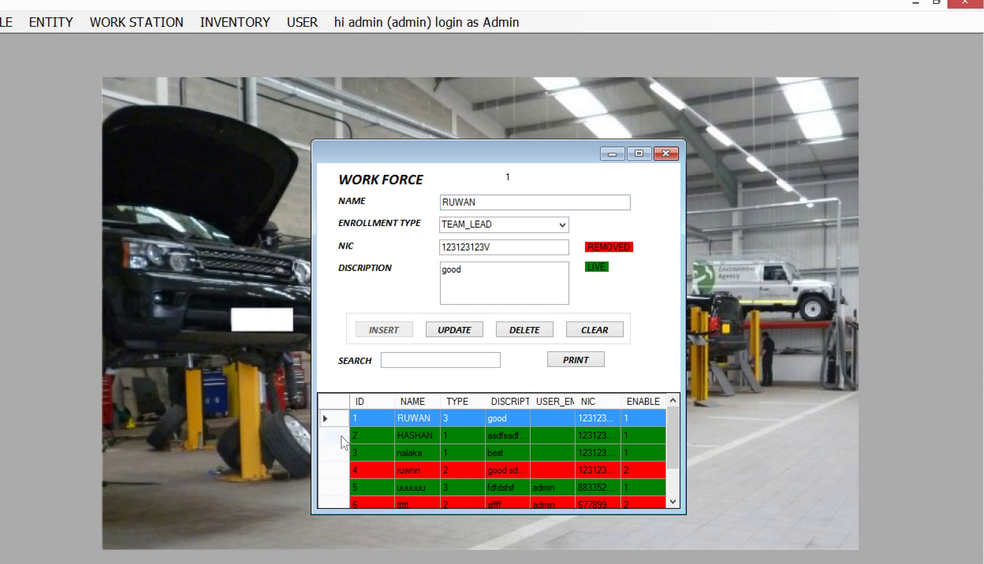
{"action": "left_click", "coordinate": [340, 436]}
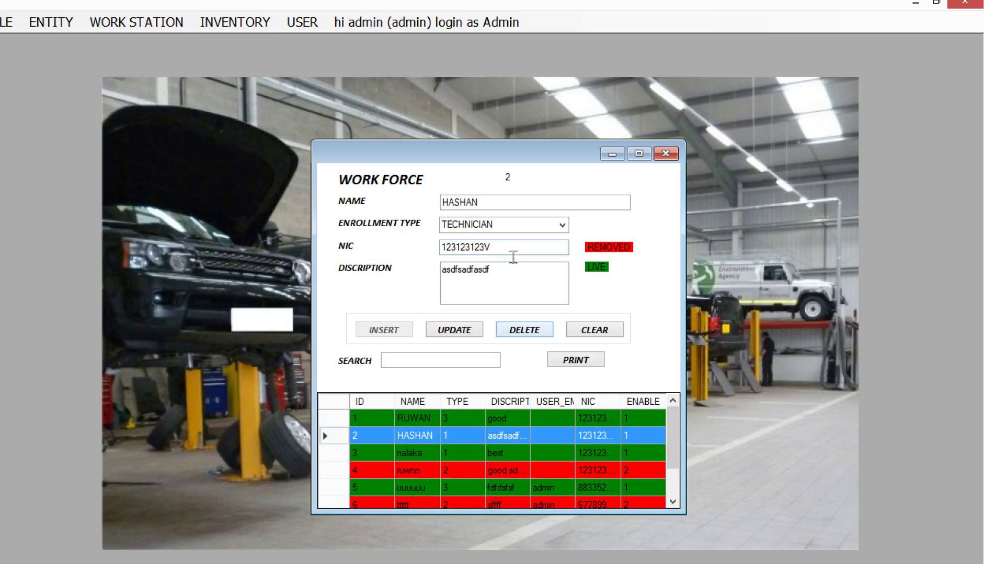
Replace member 2's description with 'simple text' and save the update.
{"action": "left_click_drag", "start_coordinate": [492, 278], "coordinate": [414, 279]}
{"action": "key", "text": "BackSpace"}
{"action": "type", "text": "sim"}
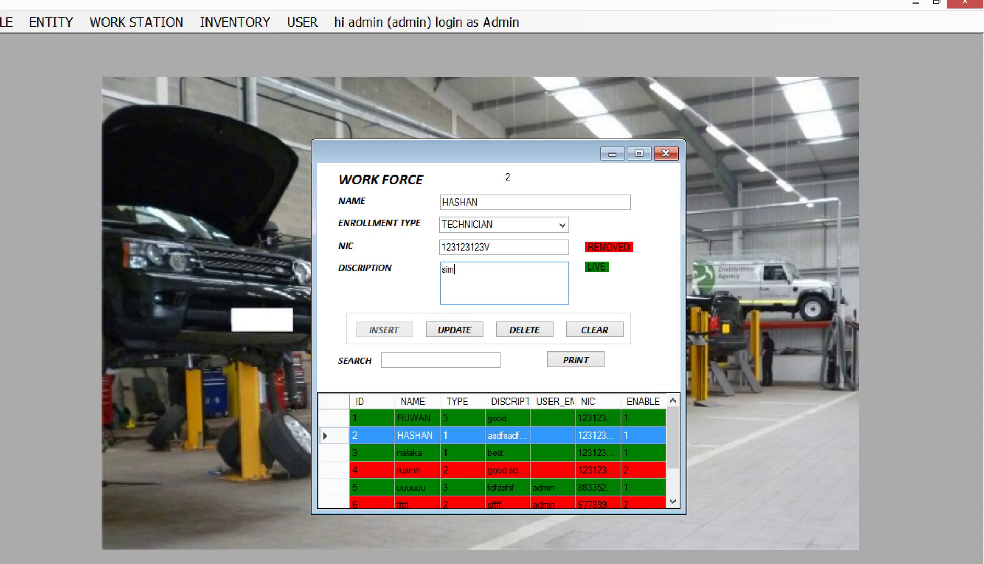
{"action": "type", "text": "ple text"}
{"action": "left_click", "coordinate": [464, 330]}
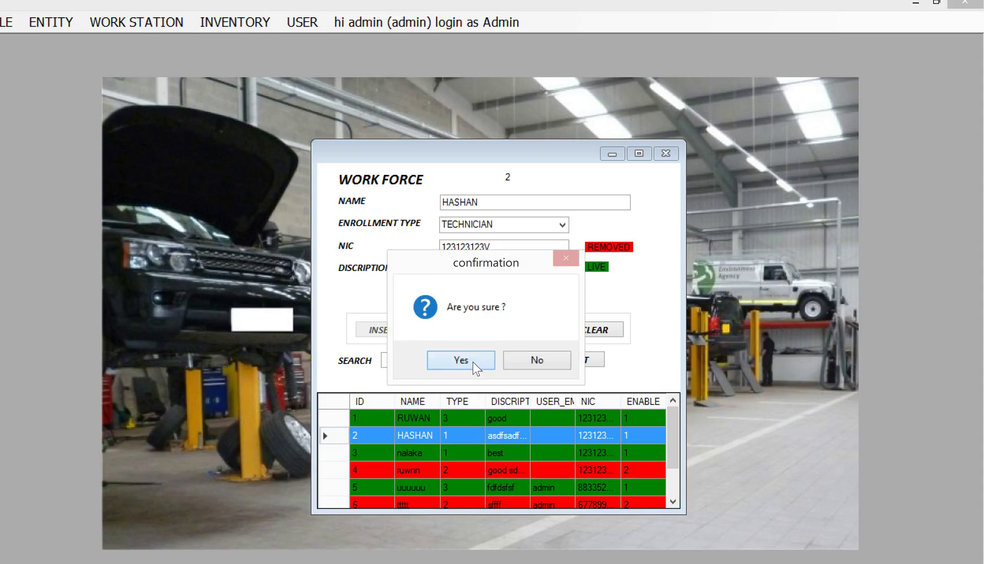
{"action": "left_click", "coordinate": [473, 362]}
{"action": "left_click", "coordinate": [502, 363]}
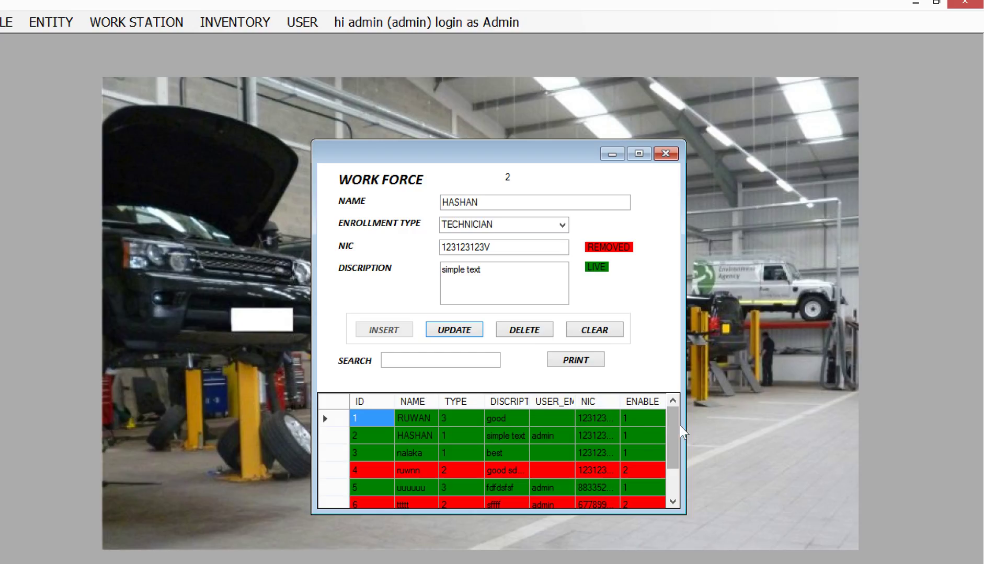
Sort work force by NAME, search 'h', then close the window.
{"action": "left_click", "coordinate": [414, 401]}
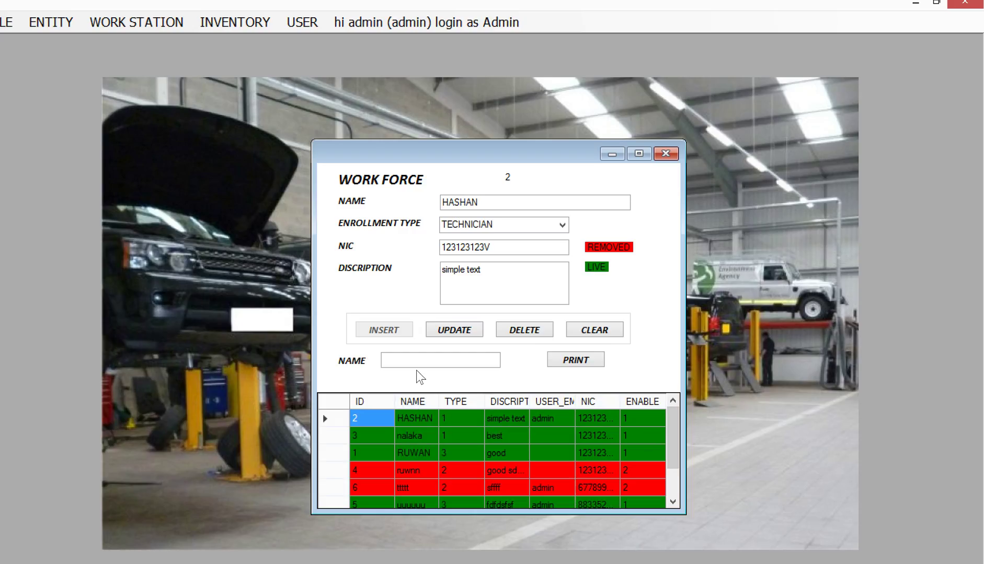
{"action": "left_click", "coordinate": [424, 367]}
{"action": "type", "text": "ha"}
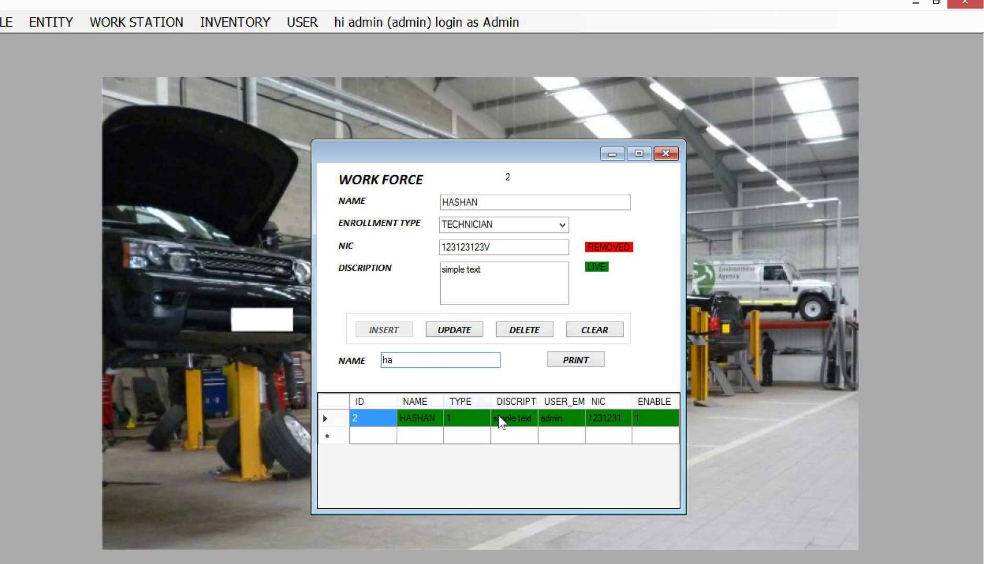
{"action": "left_click", "coordinate": [665, 153]}
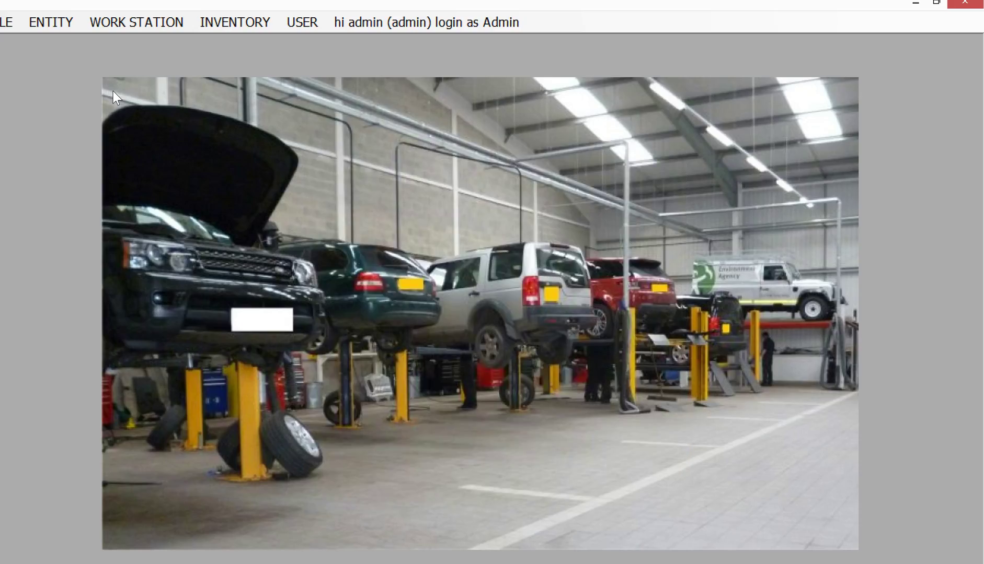
Open the Customers Register, moving it up and enlarging it.
{"action": "left_click", "coordinate": [58, 22]}
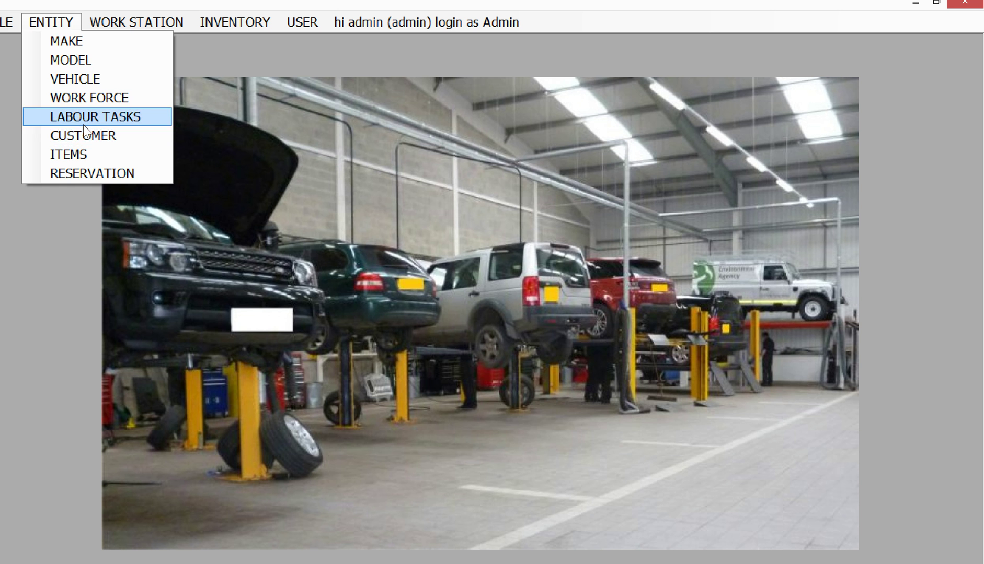
{"action": "left_click", "coordinate": [84, 134]}
{"action": "left_click_drag", "start_coordinate": [397, 159], "coordinate": [348, 116]}
{"action": "left_click_drag", "start_coordinate": [689, 446], "coordinate": [847, 519]}
Browse the first two customers and customers 8 and 9, settling on customer 7.
{"action": "left_click", "coordinate": [195, 416]}
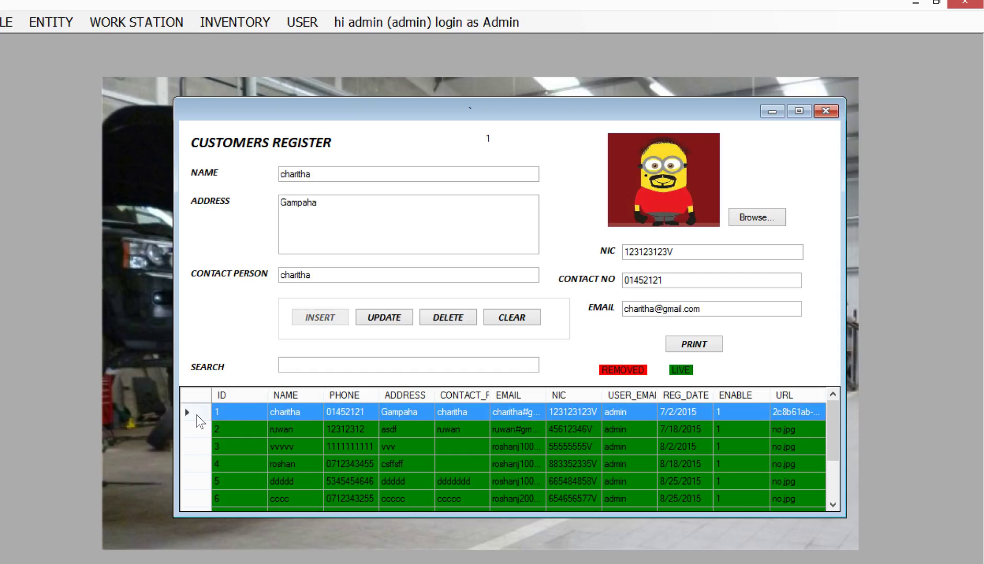
{"action": "left_click", "coordinate": [199, 428]}
{"action": "scroll", "coordinate": [200, 450], "scroll_direction": "down", "scroll_amount": 2}
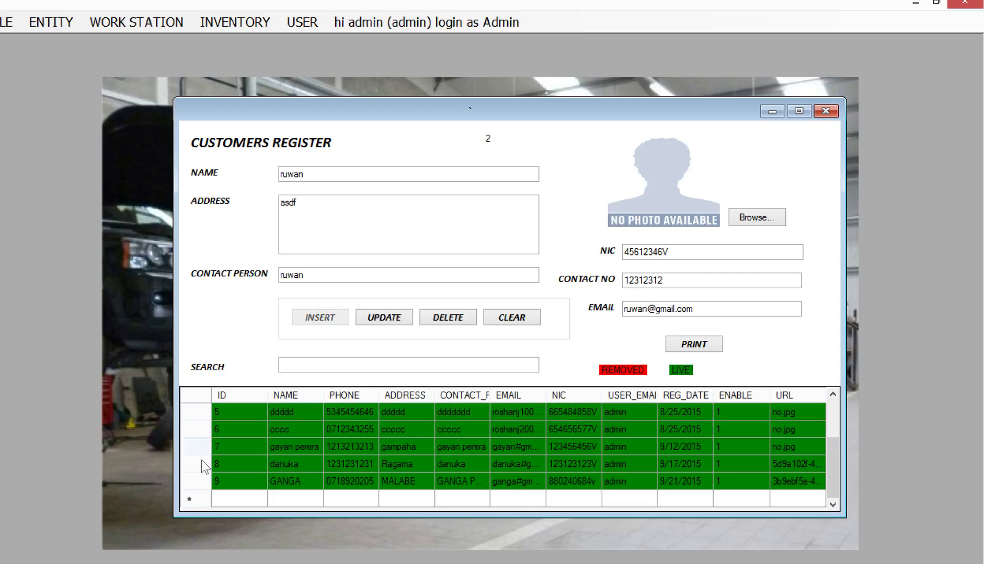
{"action": "left_click", "coordinate": [198, 466]}
{"action": "left_click", "coordinate": [201, 478]}
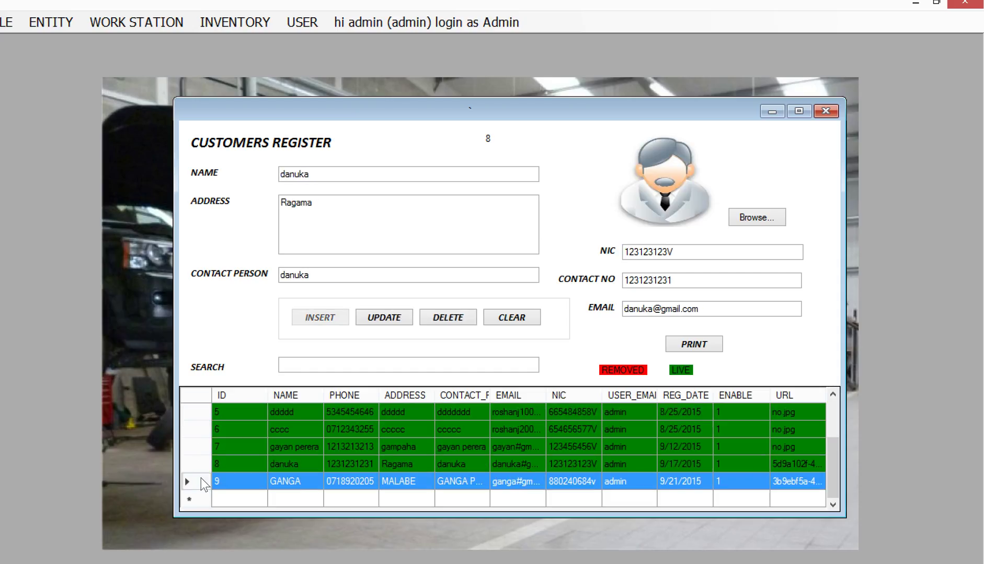
{"action": "left_click", "coordinate": [204, 447]}
{"action": "scroll", "coordinate": [253, 427], "scroll_direction": "up", "scroll_amount": 1}
Set customer 7's photo to the 'me' boy-face picture and save the update.
{"action": "left_click", "coordinate": [752, 220]}
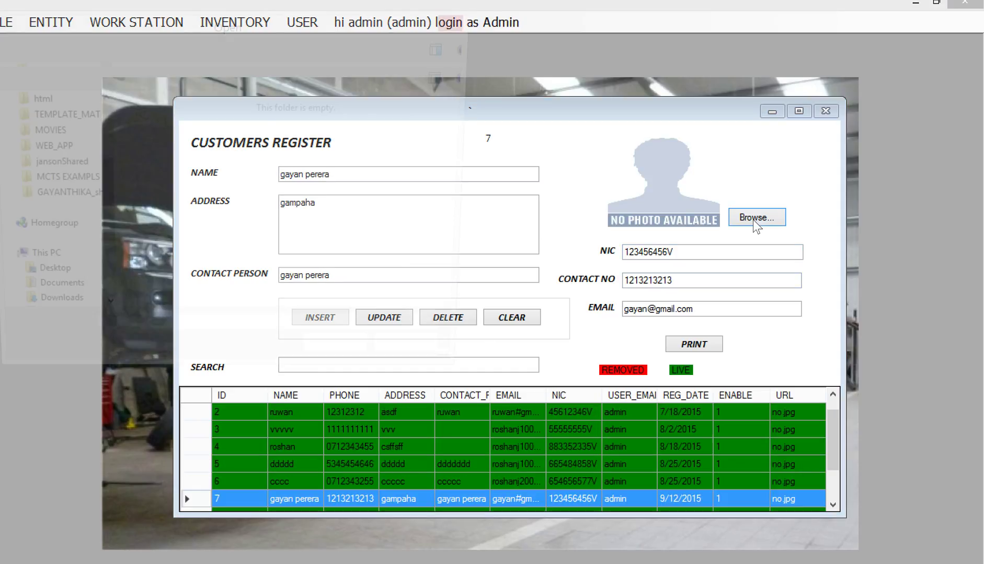
{"action": "left_click_drag", "start_coordinate": [470, 127], "coordinate": [466, 189]}
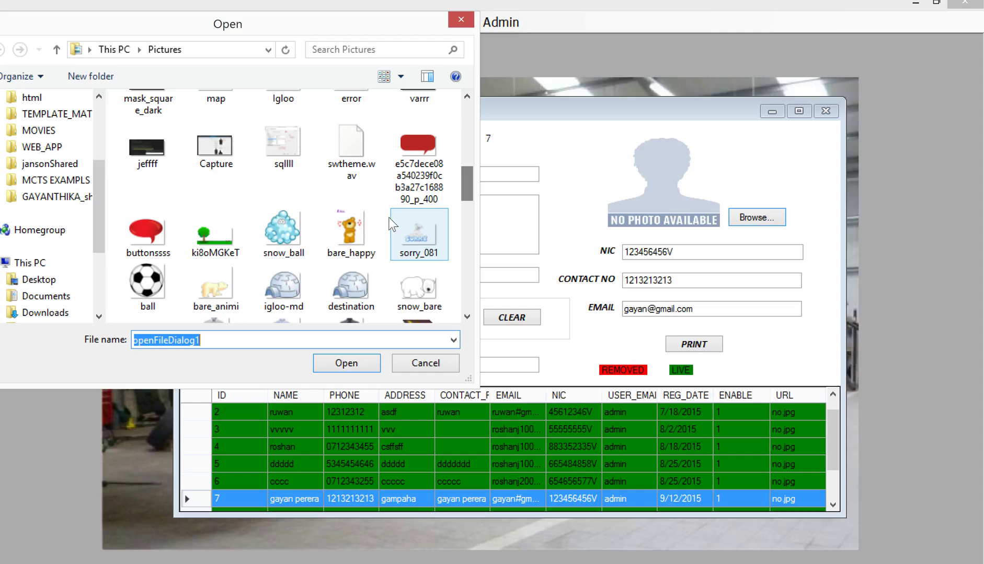
{"action": "double_click", "coordinate": [355, 227]}
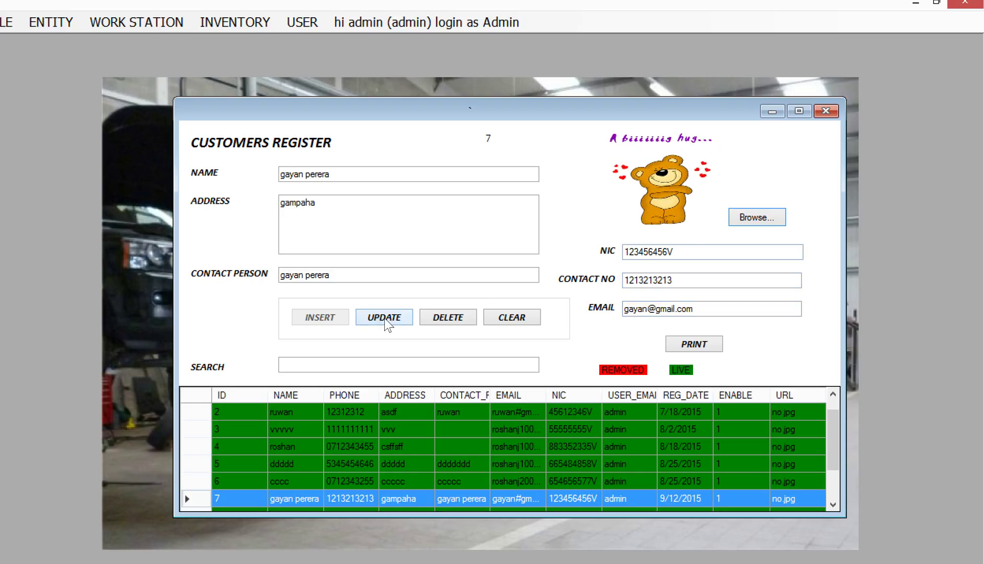
{"action": "left_click", "coordinate": [767, 223]}
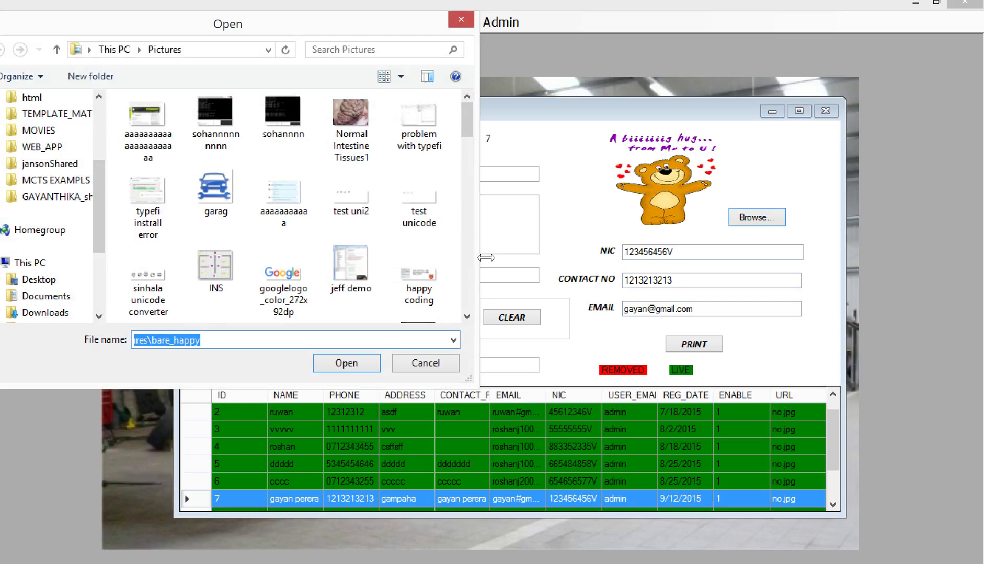
{"action": "left_click_drag", "start_coordinate": [471, 168], "coordinate": [466, 308]}
{"action": "double_click", "coordinate": [149, 262]}
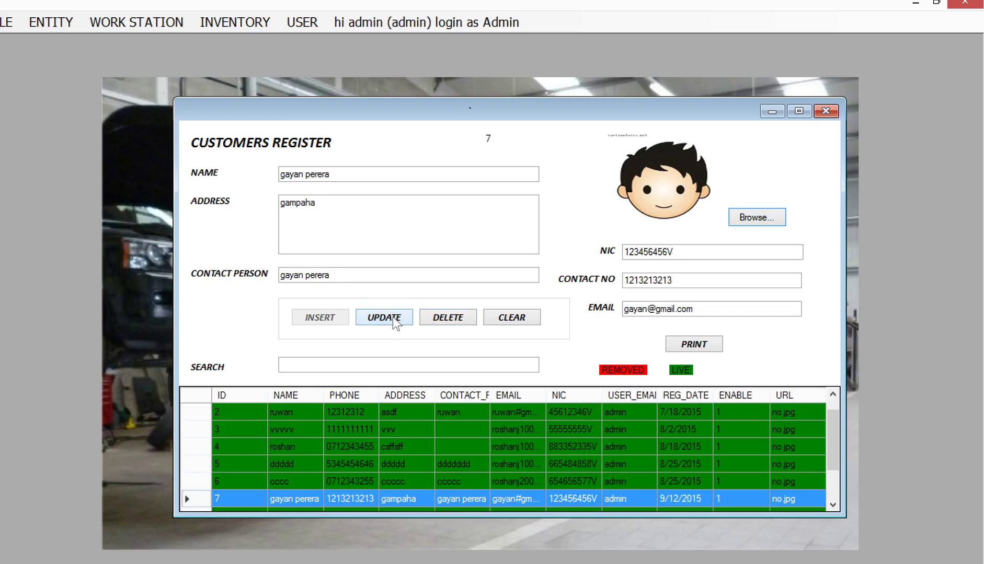
{"action": "left_click", "coordinate": [400, 321]}
{"action": "left_click", "coordinate": [510, 362]}
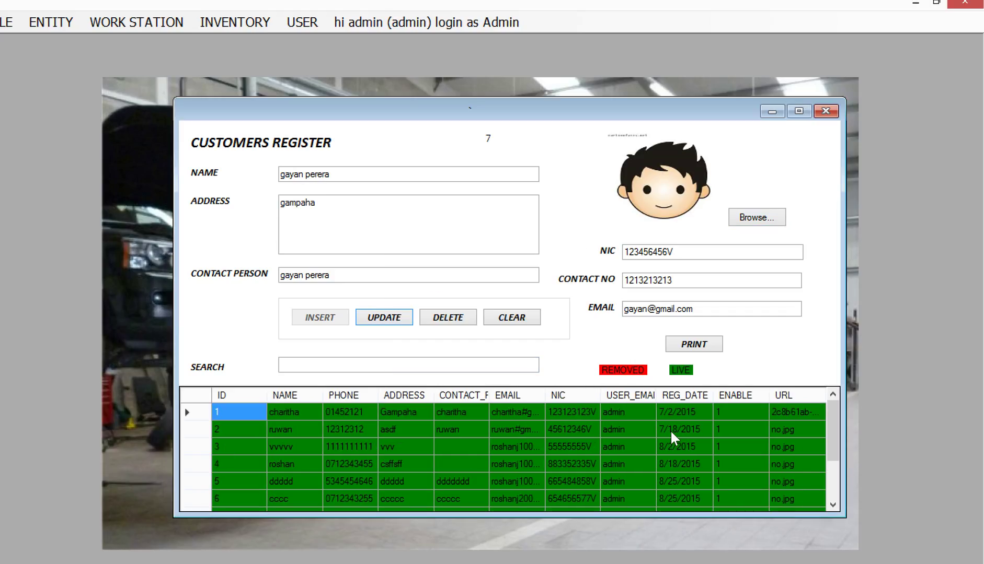
Sort customers by NAME, search 'ga', compare results, and close the register.
{"action": "left_click", "coordinate": [293, 396]}
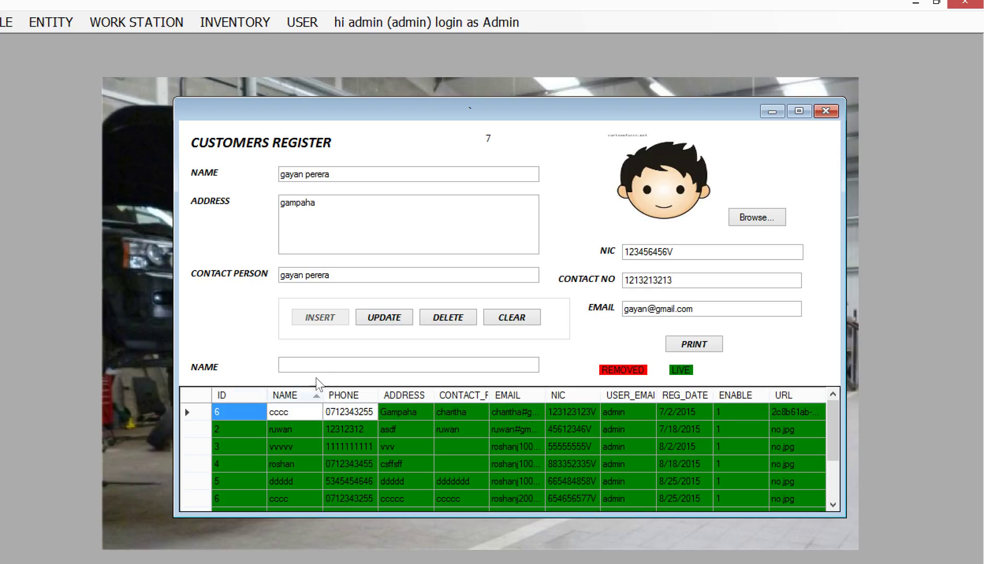
{"action": "type", "text": "ga"}
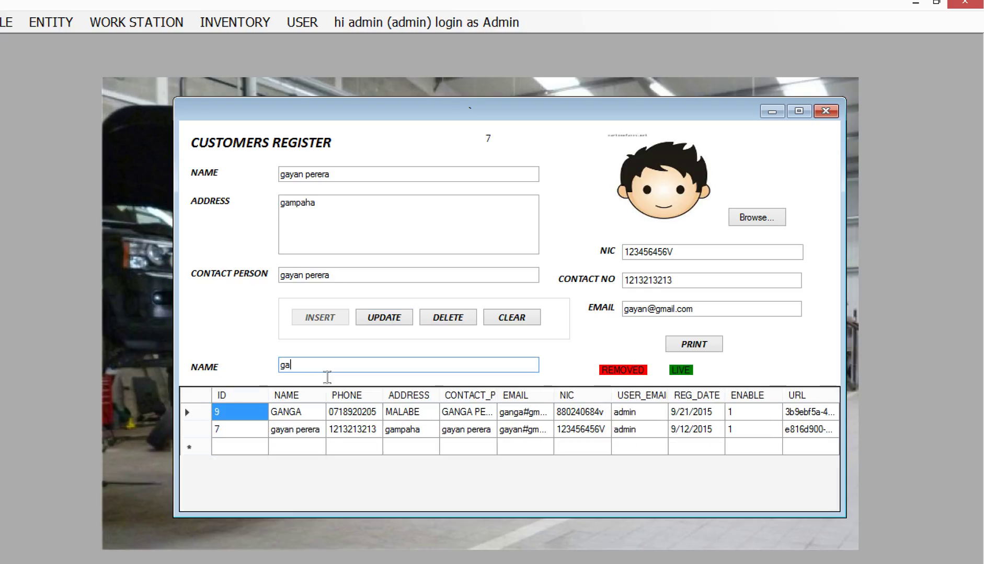
{"action": "left_click", "coordinate": [198, 429]}
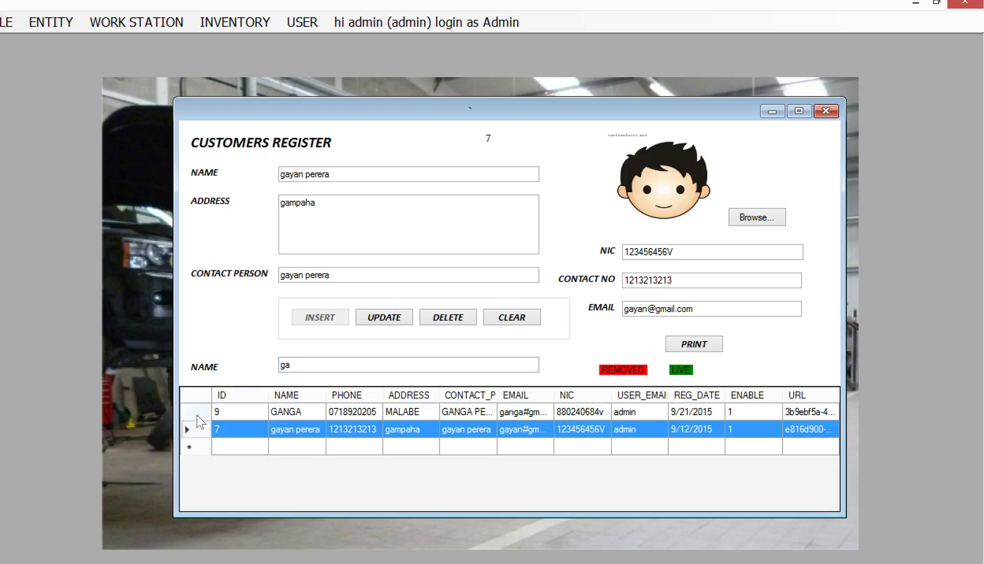
{"action": "left_click", "coordinate": [196, 416]}
{"action": "left_click", "coordinate": [198, 430]}
{"action": "left_click", "coordinate": [824, 111]}
{"action": "left_click", "coordinate": [50, 21]}
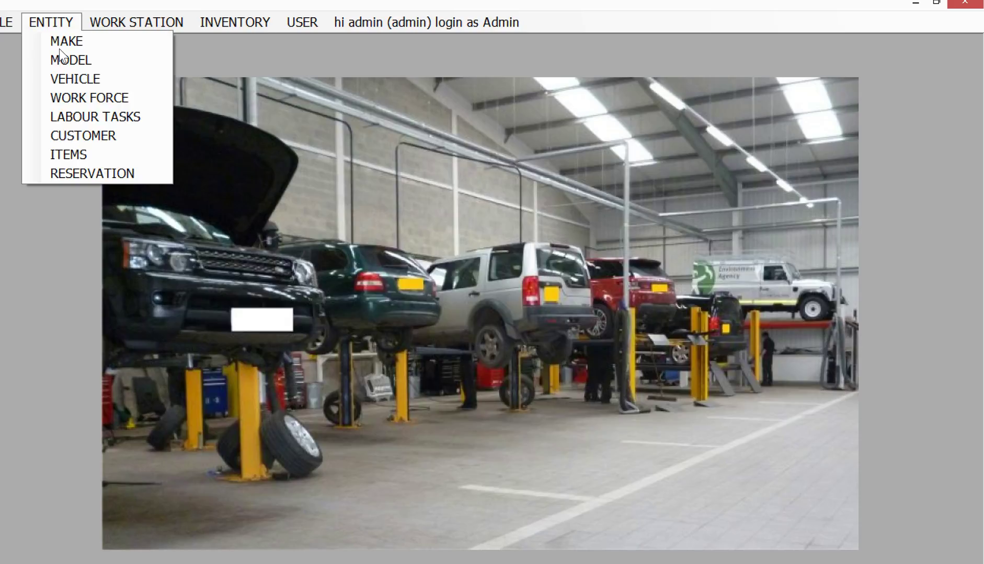
Open and enlarge the Items Register, view T-123, ABC and Tire, then clear the form.
{"action": "left_click", "coordinate": [75, 152]}
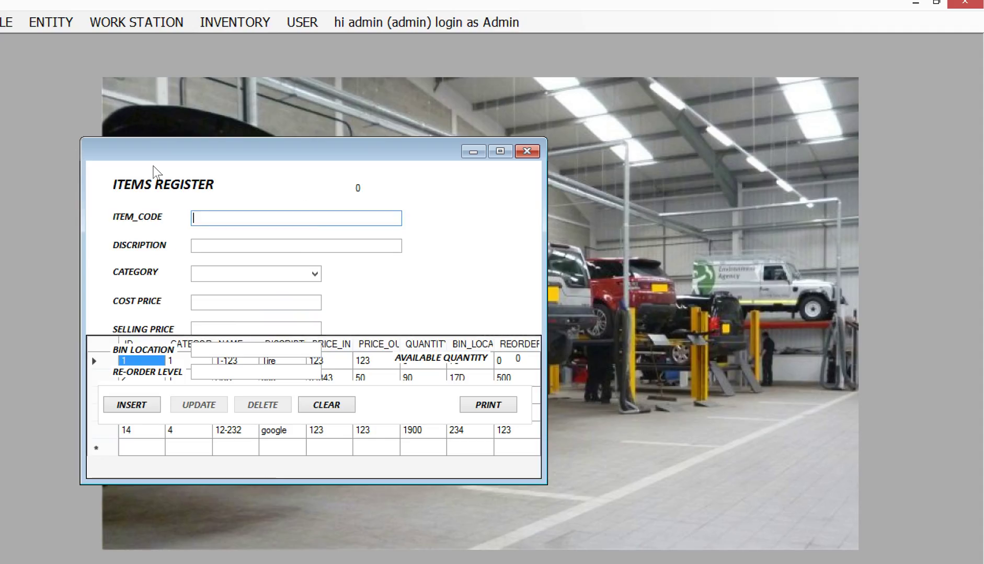
{"action": "left_click_drag", "start_coordinate": [323, 162], "coordinate": [338, 97]}
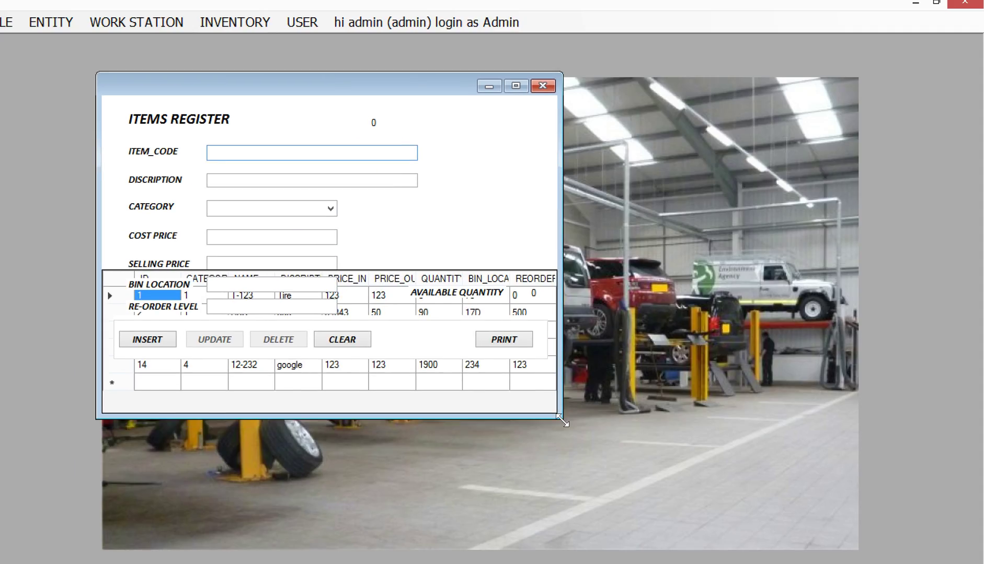
{"action": "left_click_drag", "start_coordinate": [560, 418], "coordinate": [748, 525]}
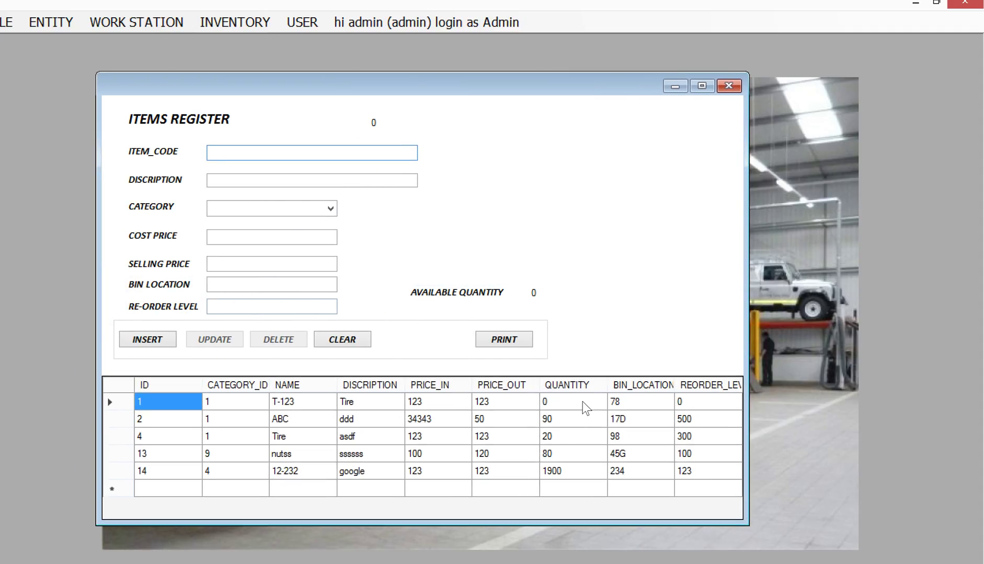
{"action": "left_click", "coordinate": [124, 404]}
{"action": "left_click", "coordinate": [123, 419]}
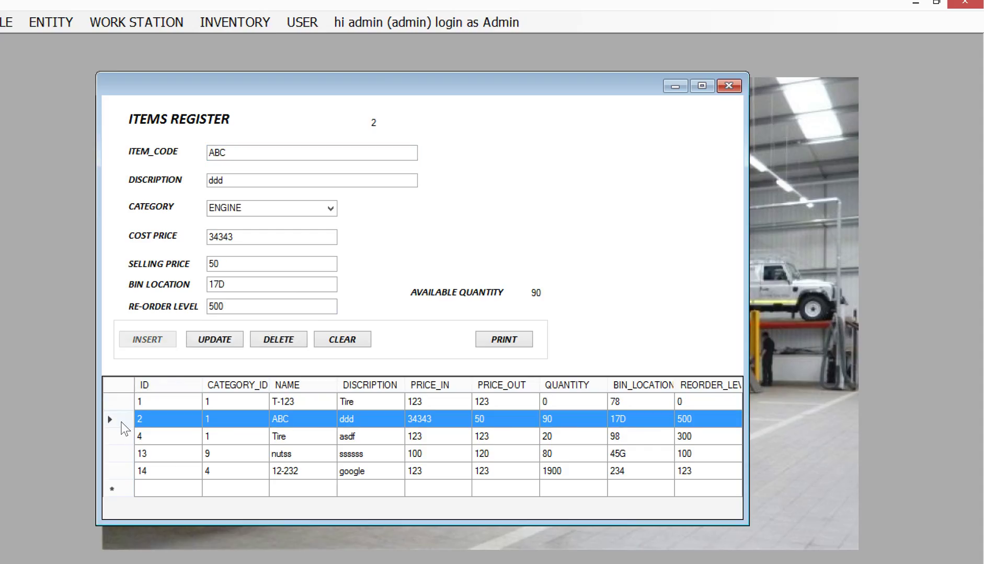
{"action": "left_click", "coordinate": [123, 436]}
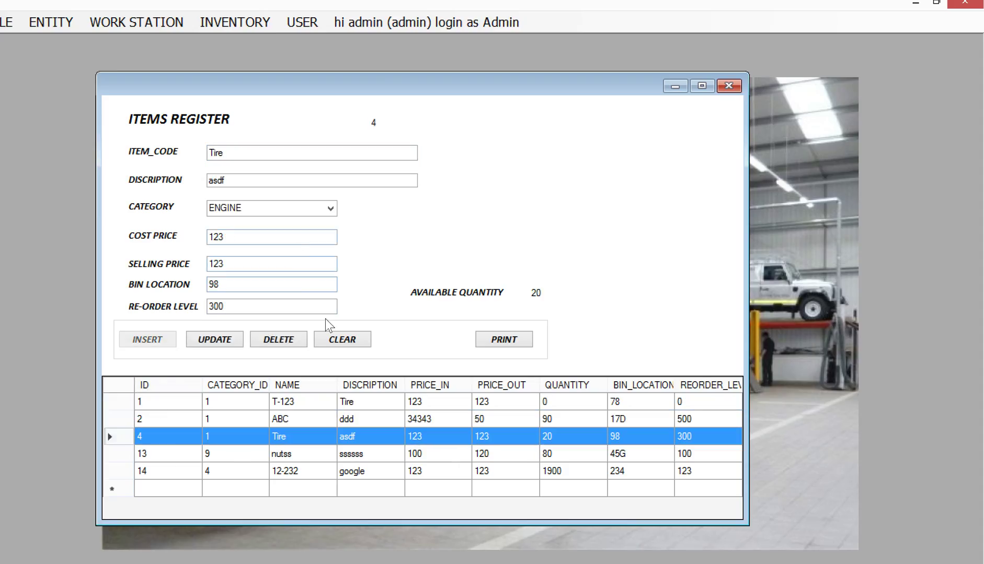
{"action": "left_click", "coordinate": [337, 339]}
{"action": "left_click", "coordinate": [270, 154]}
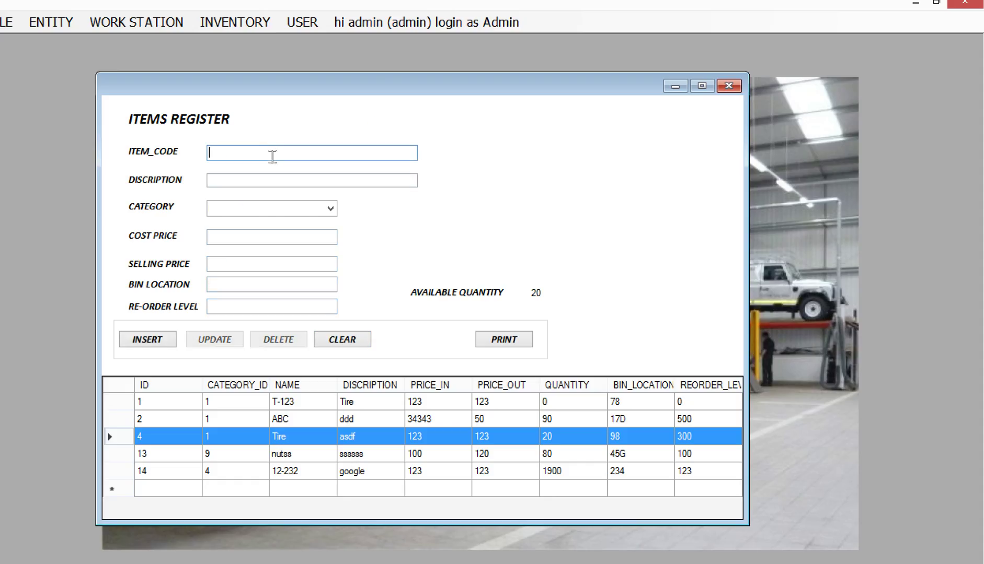
Enter the new item's code and Caltex brake oil description, with category OIL SEAL.
{"action": "type", "text": "Break oil"}
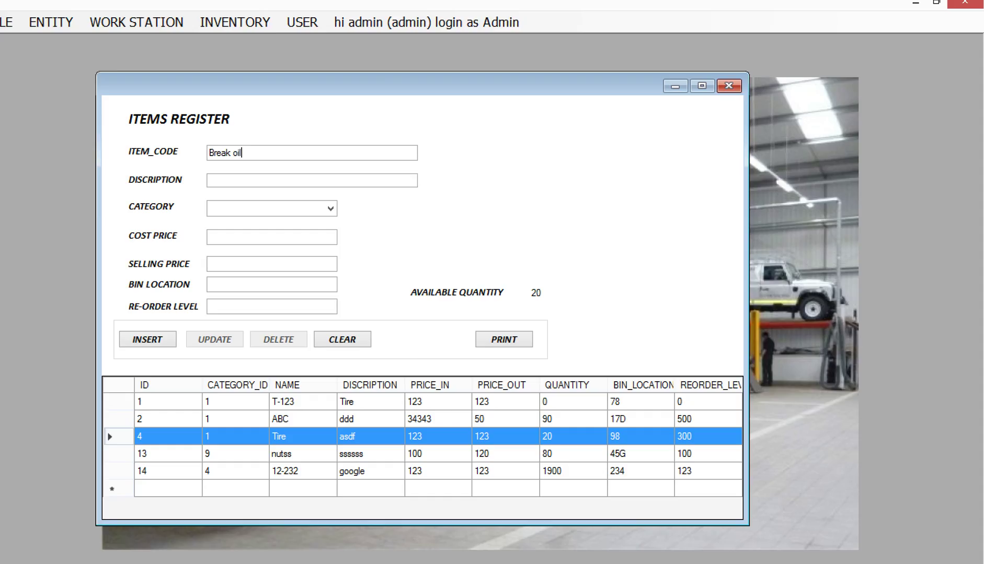
{"action": "left_click", "coordinate": [312, 180]}
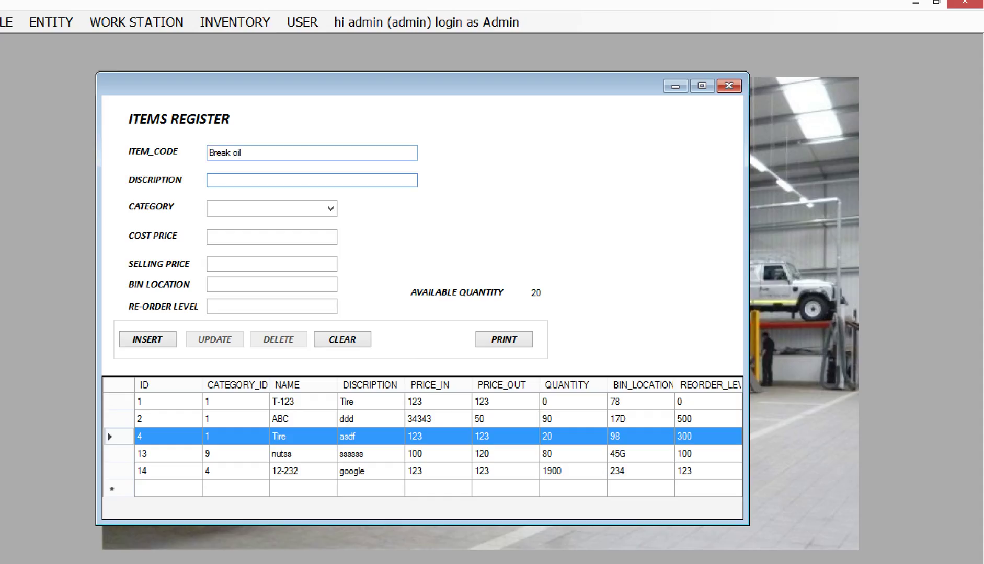
{"action": "type", "text": "tick"}
{"action": "type", "text": "caltex brack"}
{"action": "left_click", "coordinate": [331, 208]}
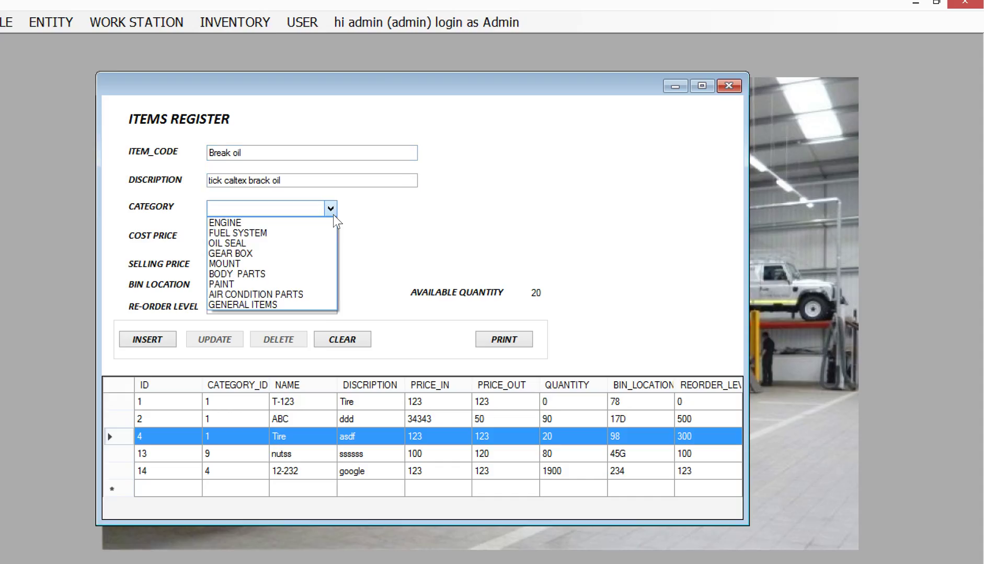
{"action": "left_click", "coordinate": [325, 243]}
{"action": "left_click", "coordinate": [302, 239]}
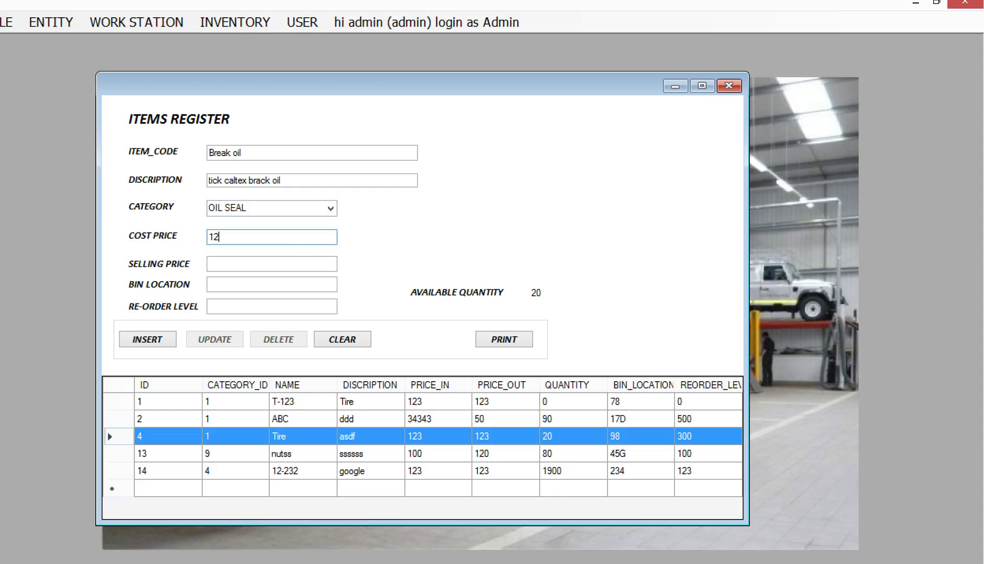
{"action": "left_click", "coordinate": [320, 187]}
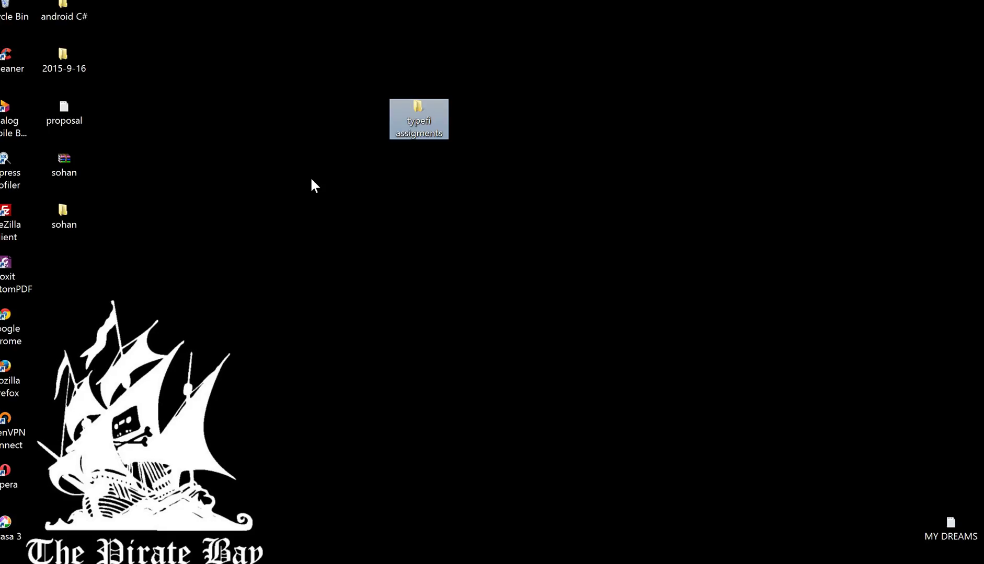
Cycle through the open programs with Alt+Tab, landing in Word's VBA editor.
{"action": "key", "text": "alt+Tab"}
{"action": "key", "text": "alt+Tab"}
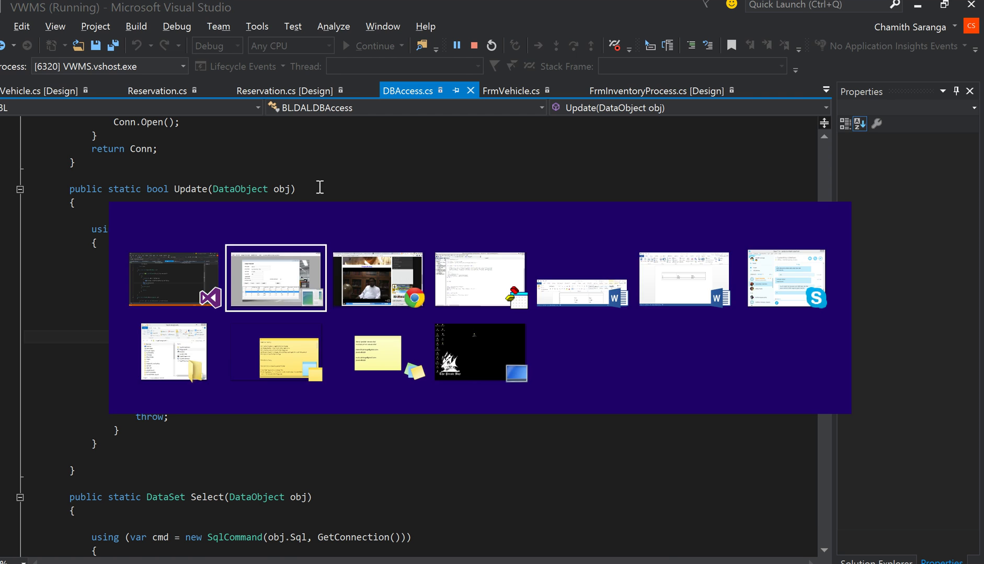
{"action": "key", "text": "alt+Tab"}
{"action": "key", "text": "alt+Tab"}
{"action": "key", "text": "Tab"}
{"action": "key", "text": "Tab"}
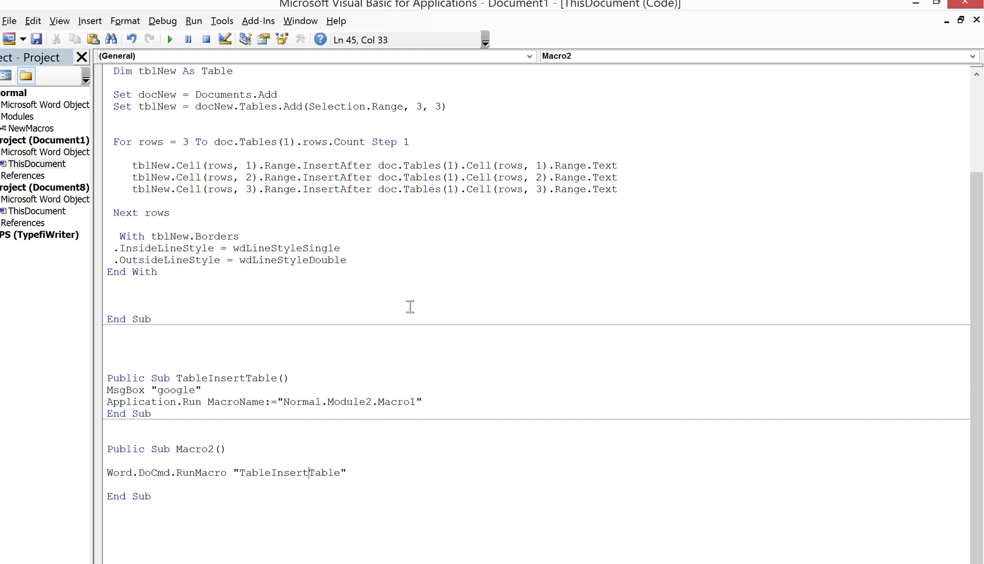
{"action": "key", "text": "alt+Tab"}
{"action": "key", "text": "Tab"}
{"action": "key", "text": "alt+Tab"}
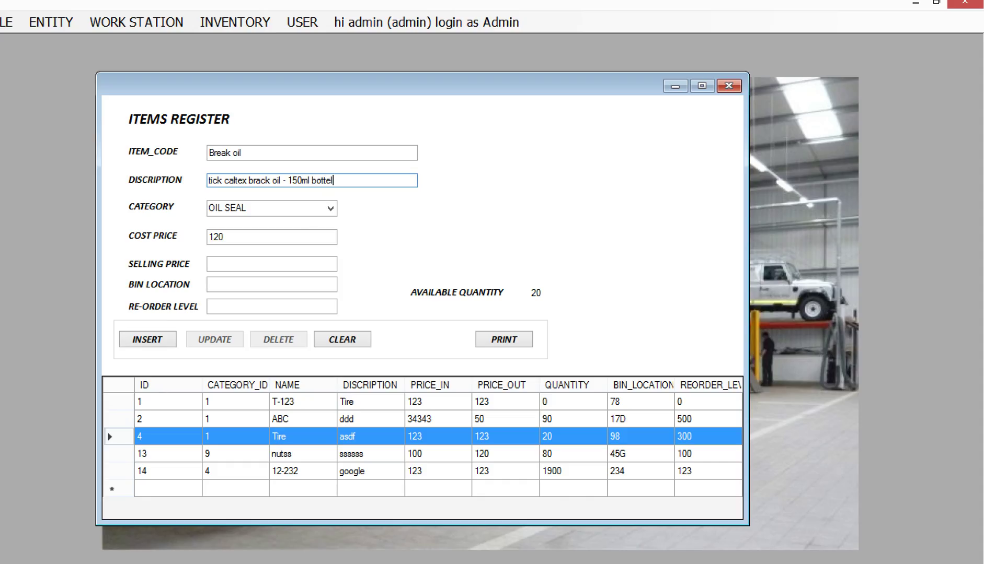
Enter selling price 250, bin location 45, re-order level 100, and insert Break oil as item 15.
{"action": "left_click", "coordinate": [239, 270]}
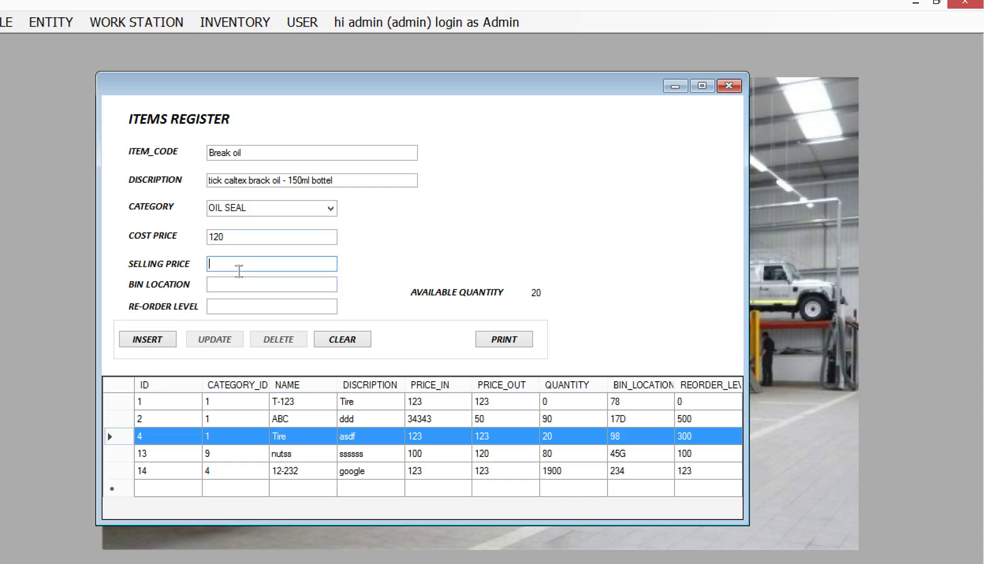
{"action": "type", "text": "250"}
{"action": "left_click", "coordinate": [233, 290]}
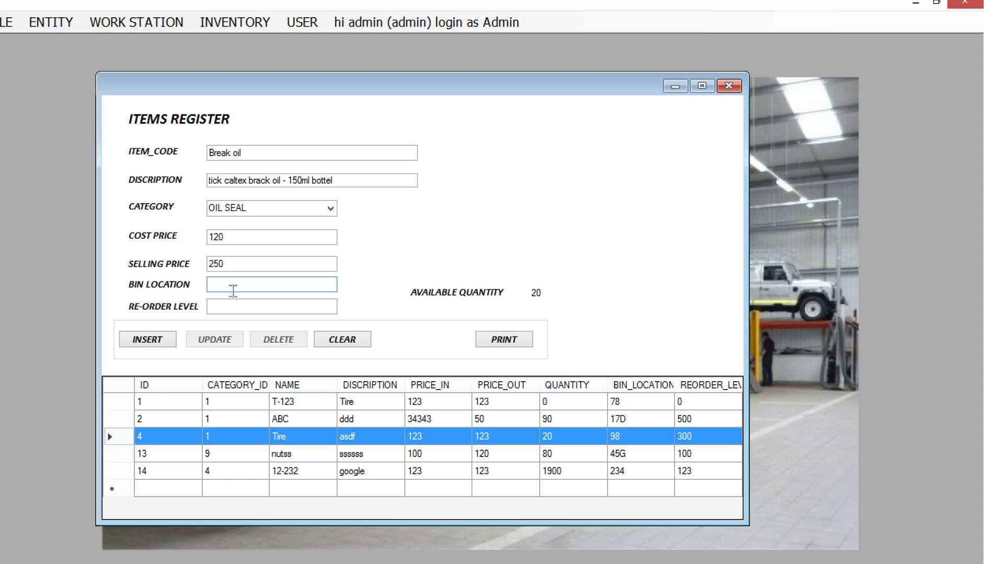
{"action": "type", "text": "45"}
{"action": "left_click", "coordinate": [229, 311]}
{"action": "type", "text": "100"}
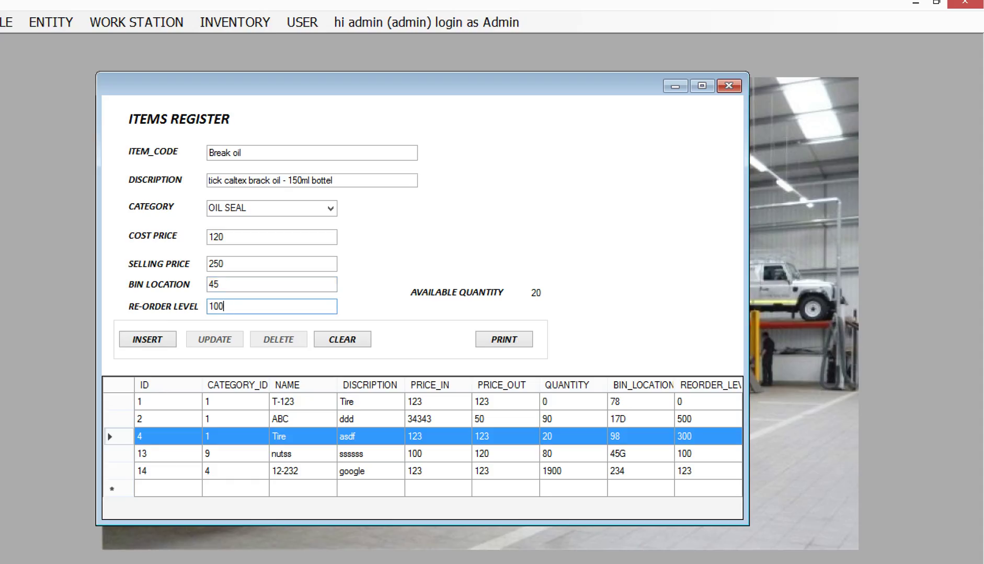
{"action": "left_click", "coordinate": [157, 341]}
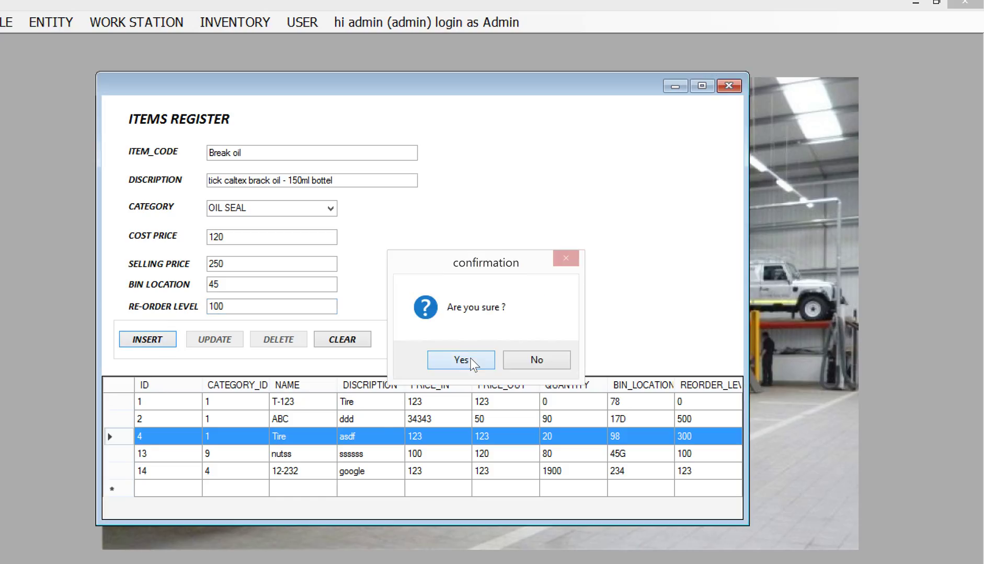
{"action": "left_click", "coordinate": [459, 359]}
{"action": "left_click", "coordinate": [516, 363]}
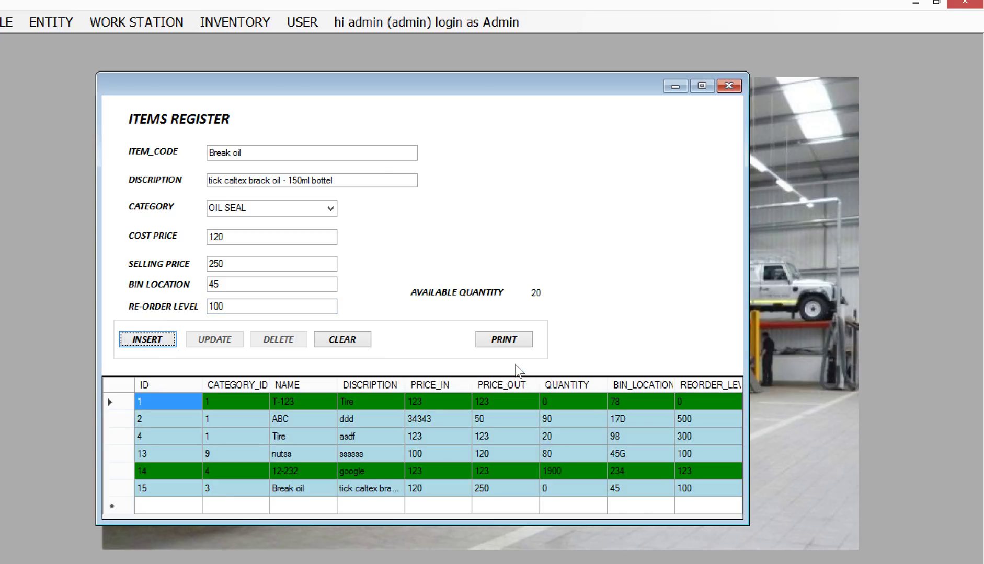
Review the ABC, Tire and nutss items, returning to Break oil item 15.
{"action": "left_click", "coordinate": [122, 488]}
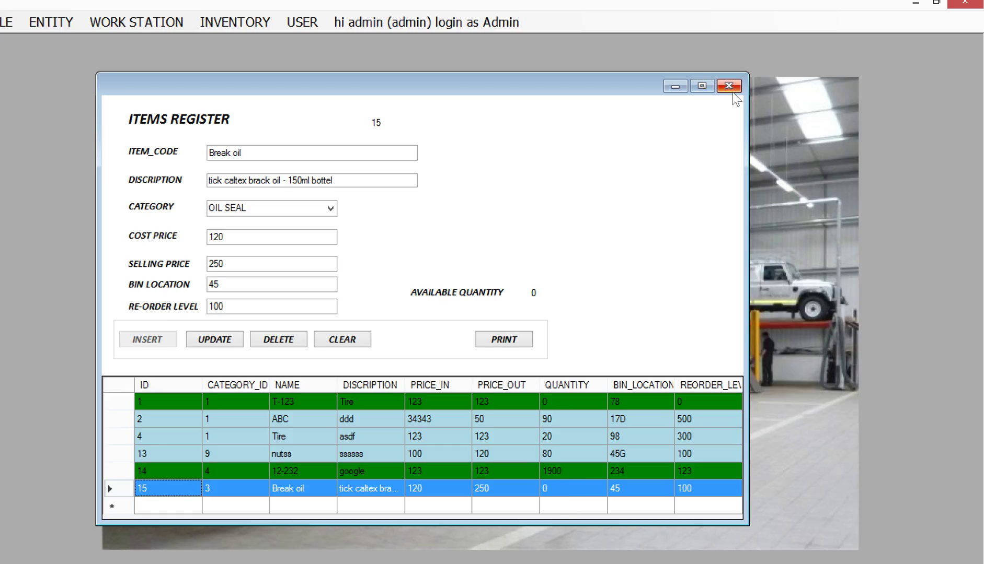
{"action": "left_click", "coordinate": [128, 418]}
{"action": "left_click", "coordinate": [121, 435]}
{"action": "left_click", "coordinate": [127, 453]}
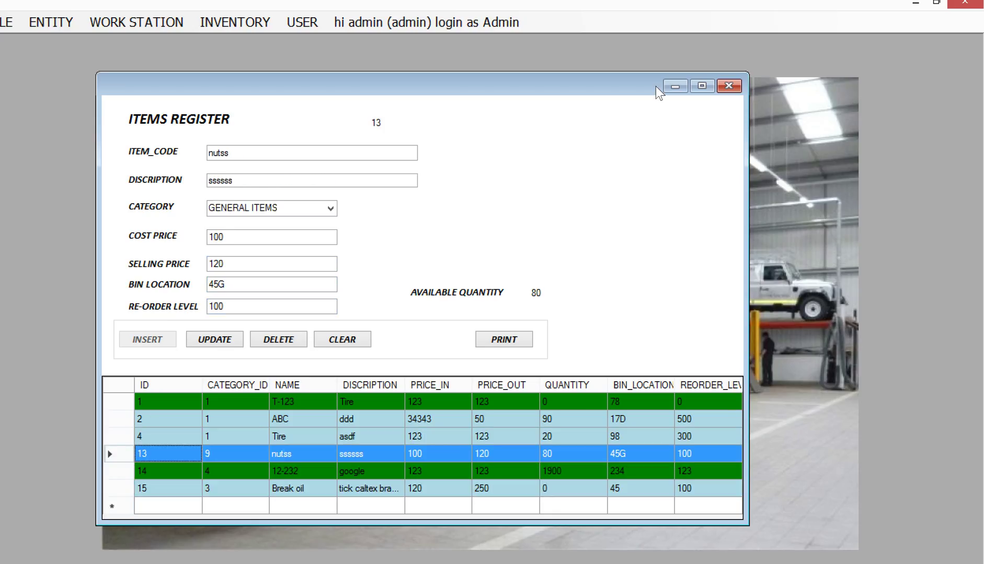
{"action": "left_click", "coordinate": [130, 489]}
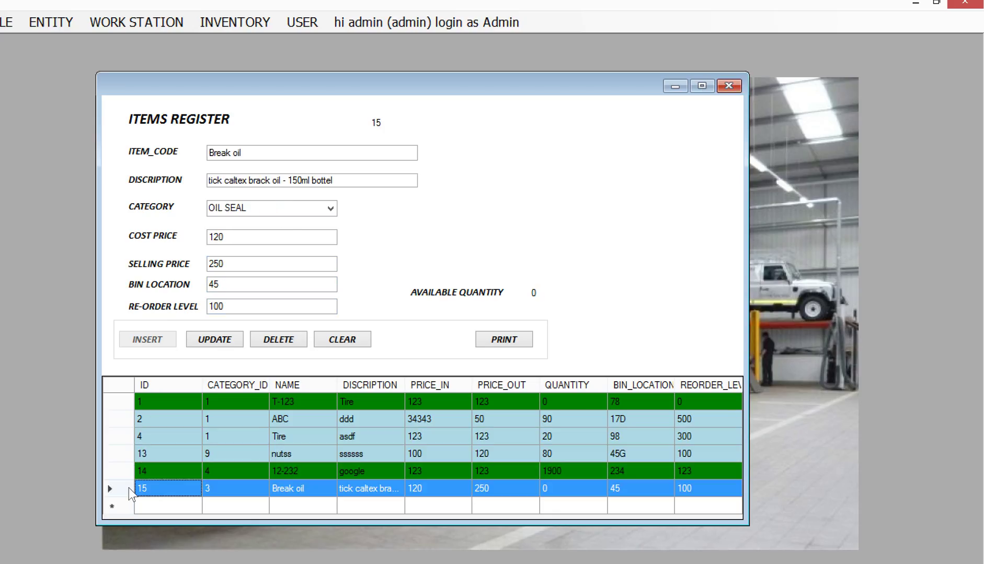
Try selling price B-250 and dismiss the invalid price error.
{"action": "left_click", "coordinate": [211, 264]}
{"action": "type", "text": "B-"}
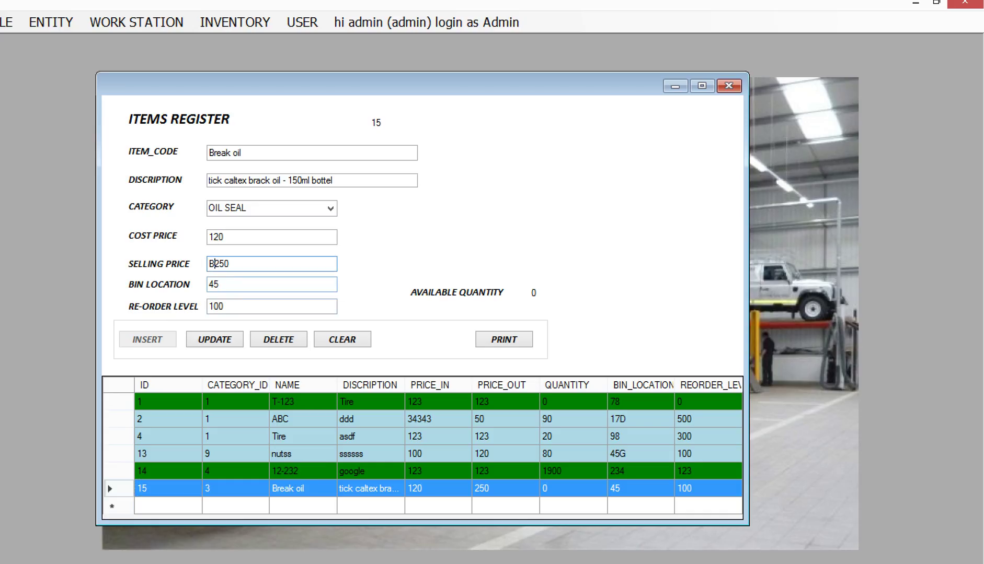
{"action": "left_click", "coordinate": [212, 340]}
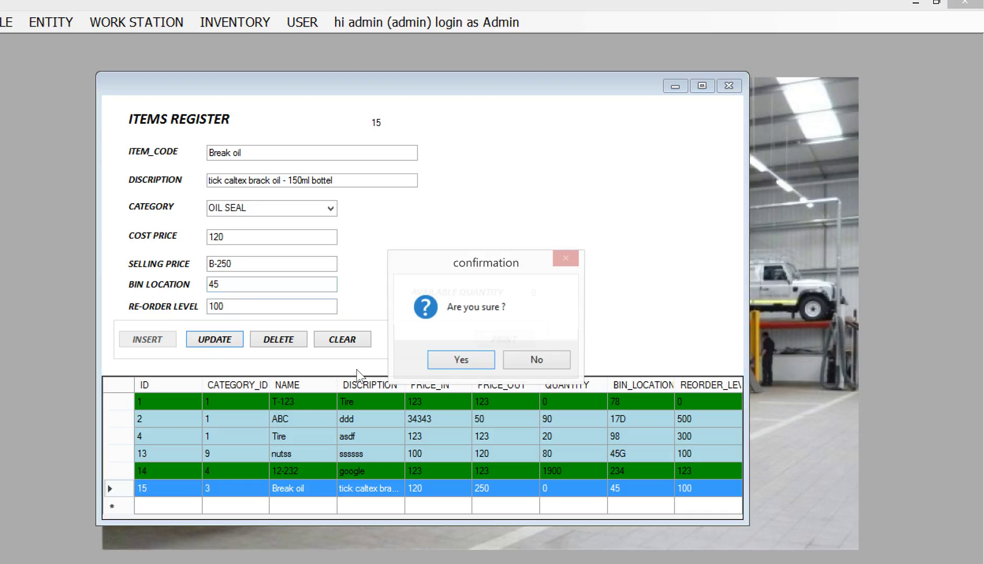
{"action": "left_click", "coordinate": [479, 355]}
{"action": "left_click", "coordinate": [520, 359]}
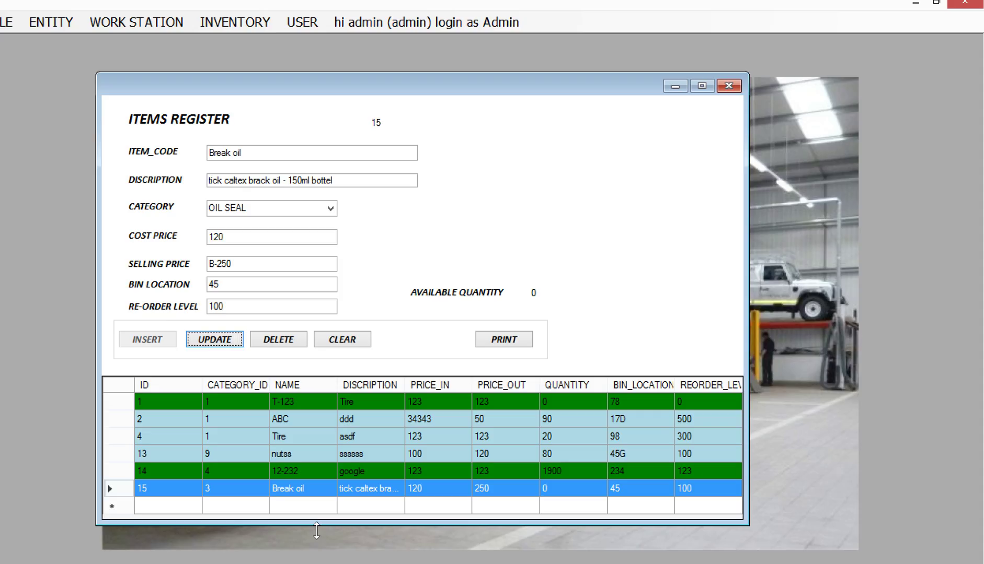
Restore selling price 250, update bin location to B-45, verify row 15, and close the register.
{"action": "left_click", "coordinate": [218, 265]}
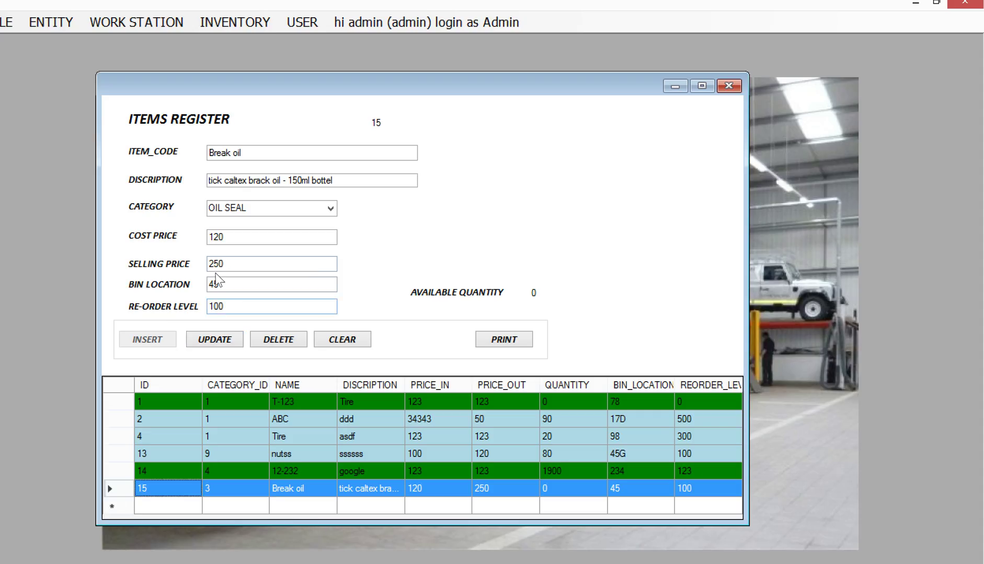
{"action": "key", "text": "BackSpace"}
{"action": "key", "text": "BackSpace"}
{"action": "left_click", "coordinate": [215, 238]}
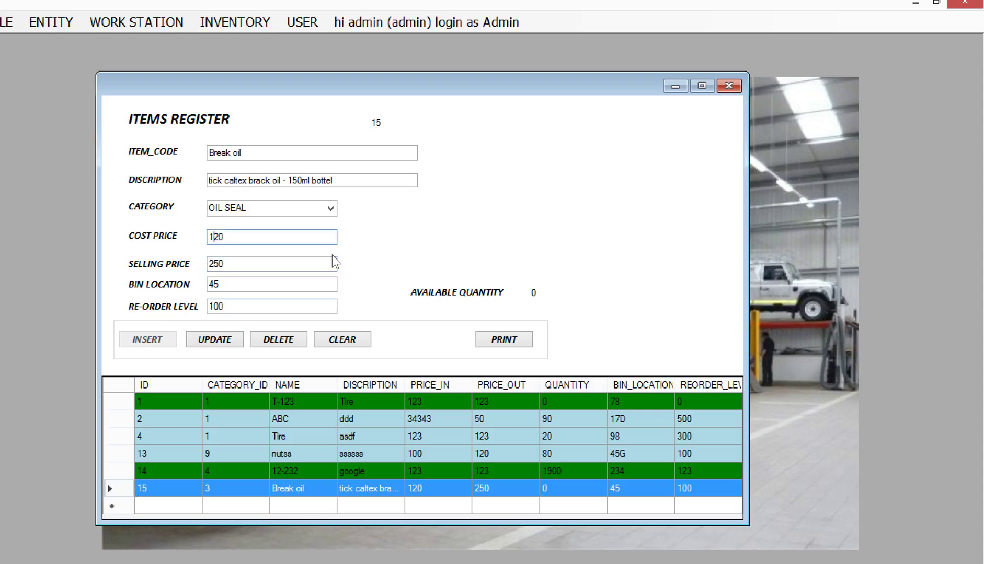
{"action": "left_click", "coordinate": [217, 287]}
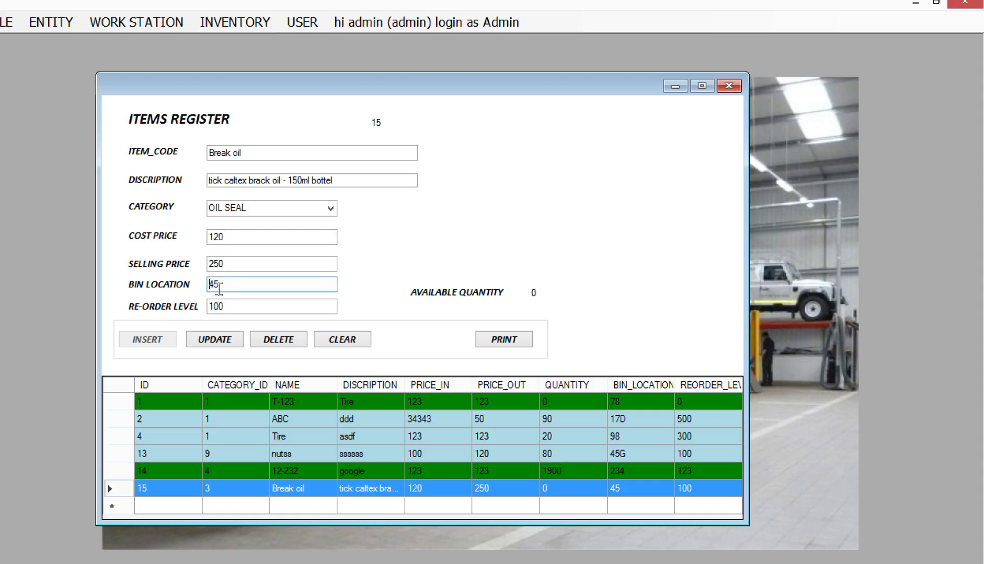
{"action": "type", "text": "B-"}
{"action": "left_click", "coordinate": [233, 345]}
{"action": "left_click", "coordinate": [443, 359]}
{"action": "left_click", "coordinate": [539, 360]}
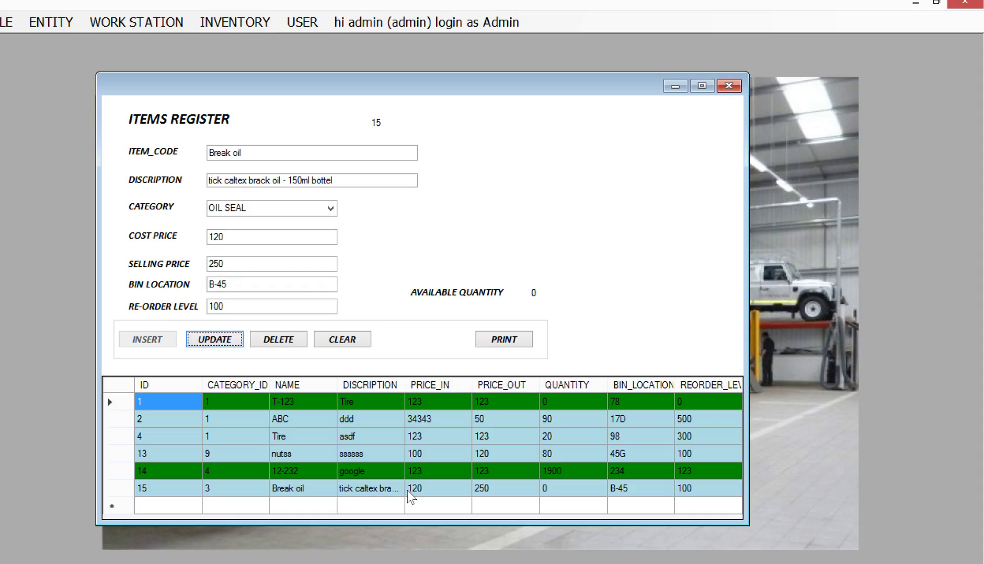
{"action": "left_click", "coordinate": [622, 489]}
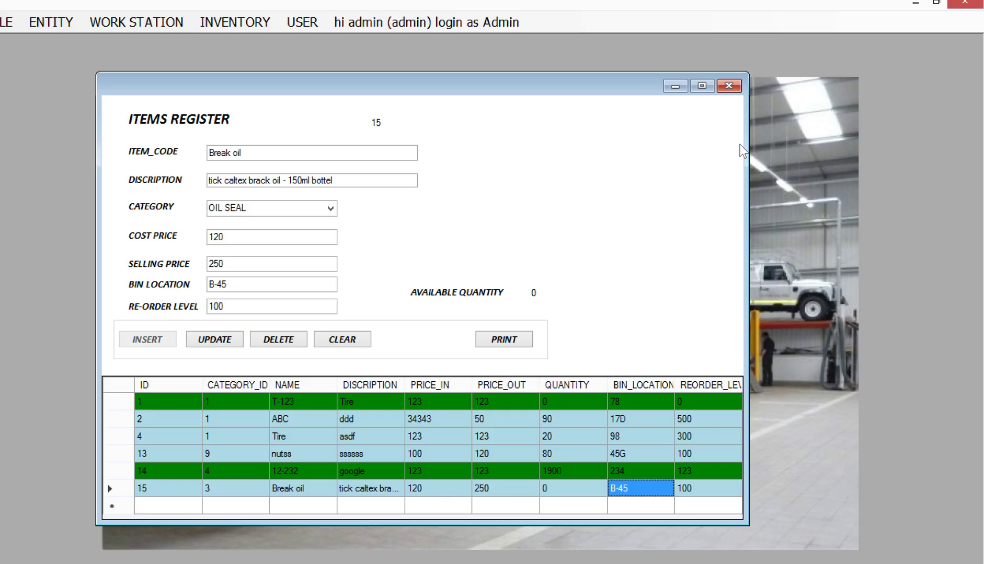
{"action": "left_click", "coordinate": [729, 83]}
{"action": "left_click", "coordinate": [55, 22]}
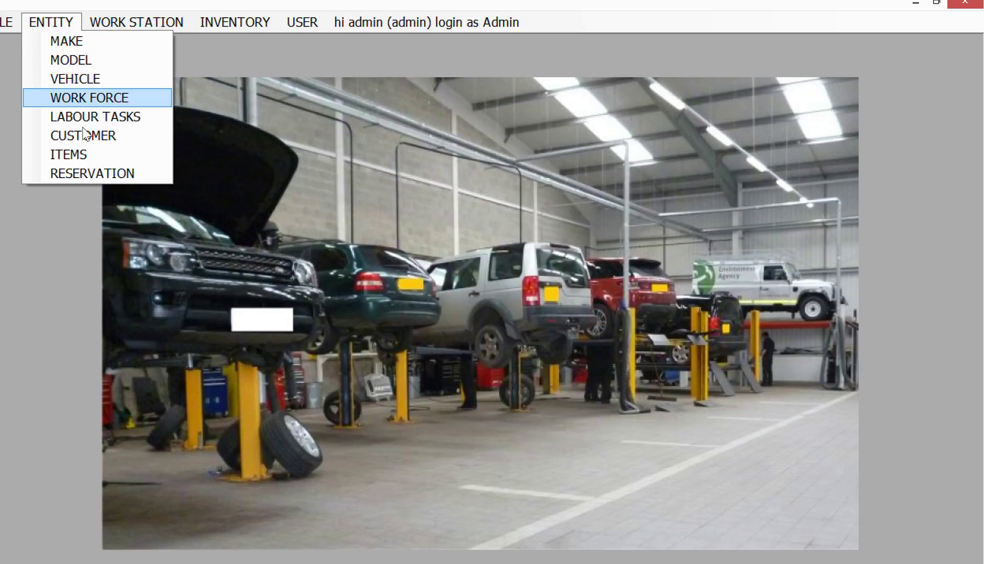
Open the Reservation form and set the booking date to 9/22/2015.
{"action": "left_click", "coordinate": [92, 176]}
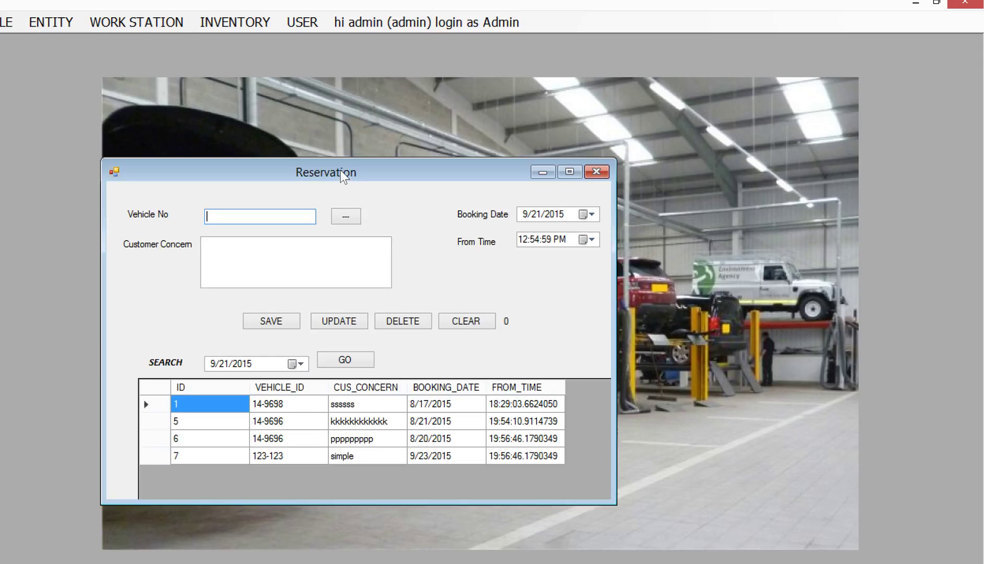
{"action": "left_click_drag", "start_coordinate": [342, 169], "coordinate": [378, 96]}
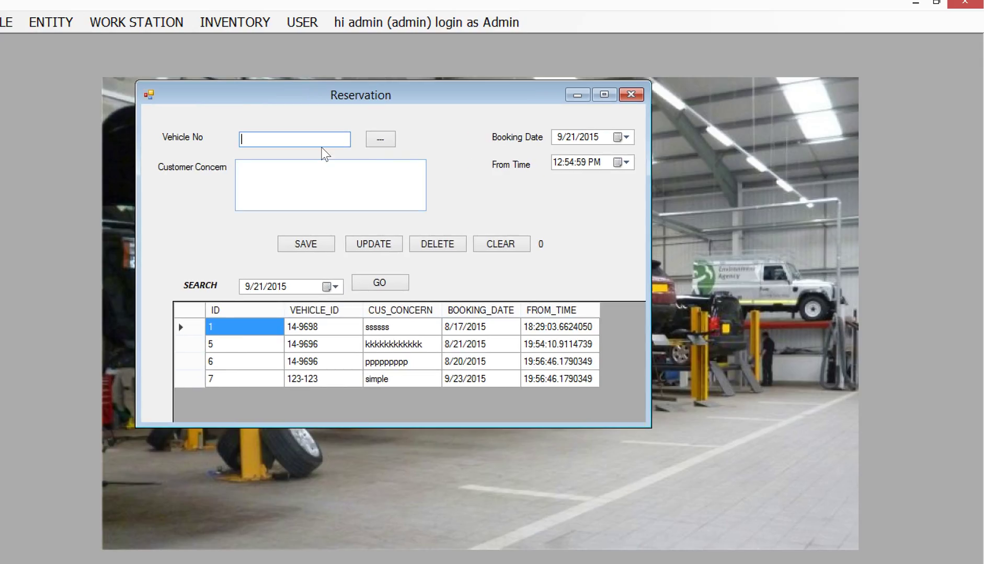
{"action": "left_click", "coordinate": [625, 138]}
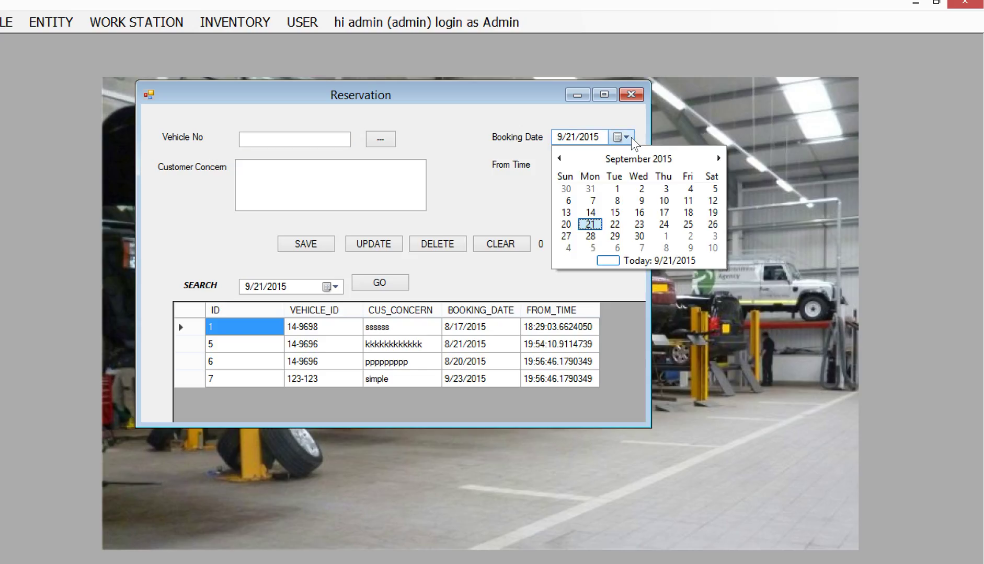
{"action": "left_click", "coordinate": [615, 225]}
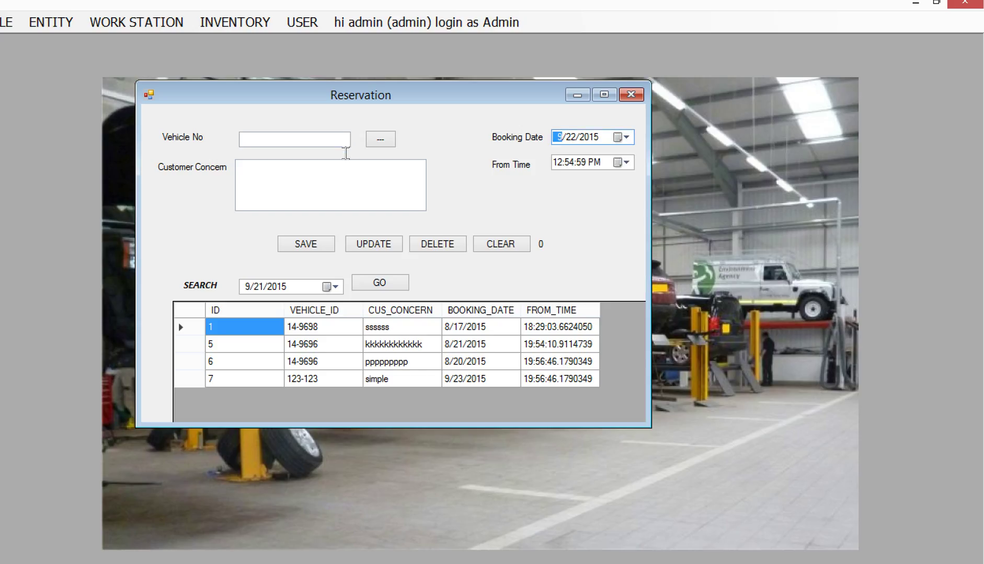
{"action": "left_click", "coordinate": [391, 139]}
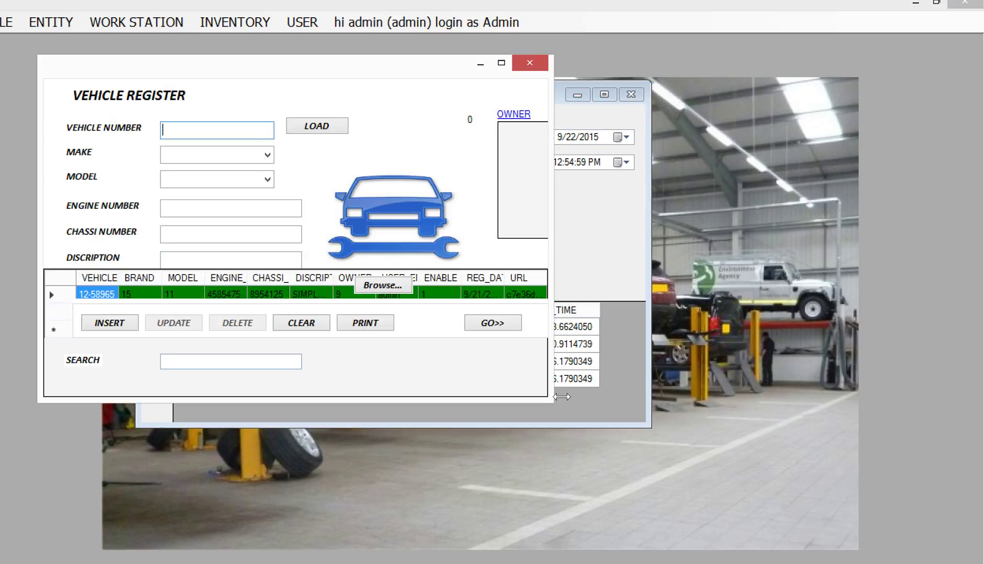
{"action": "left_click_drag", "start_coordinate": [562, 397], "coordinate": [625, 520]}
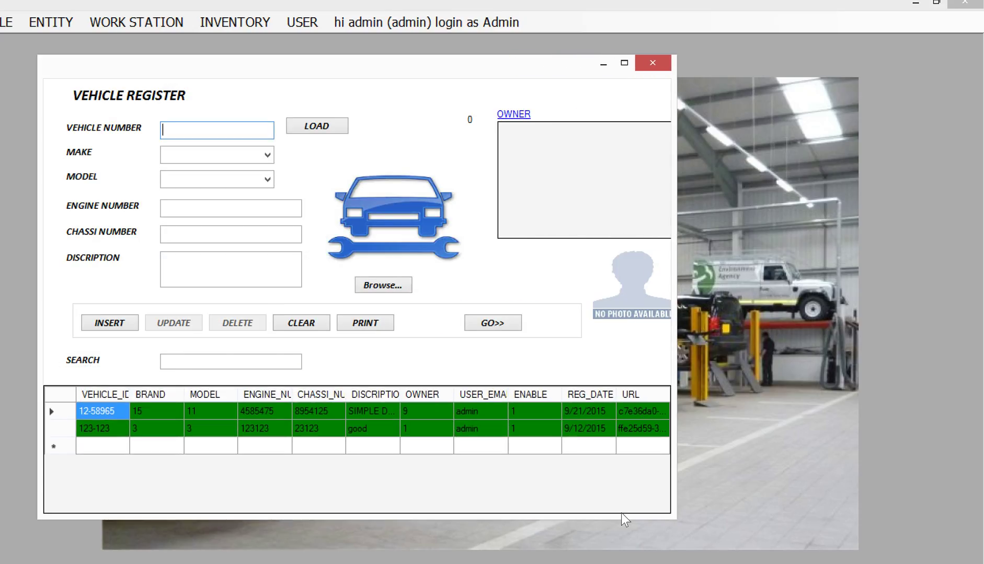
{"action": "left_click", "coordinate": [67, 411]}
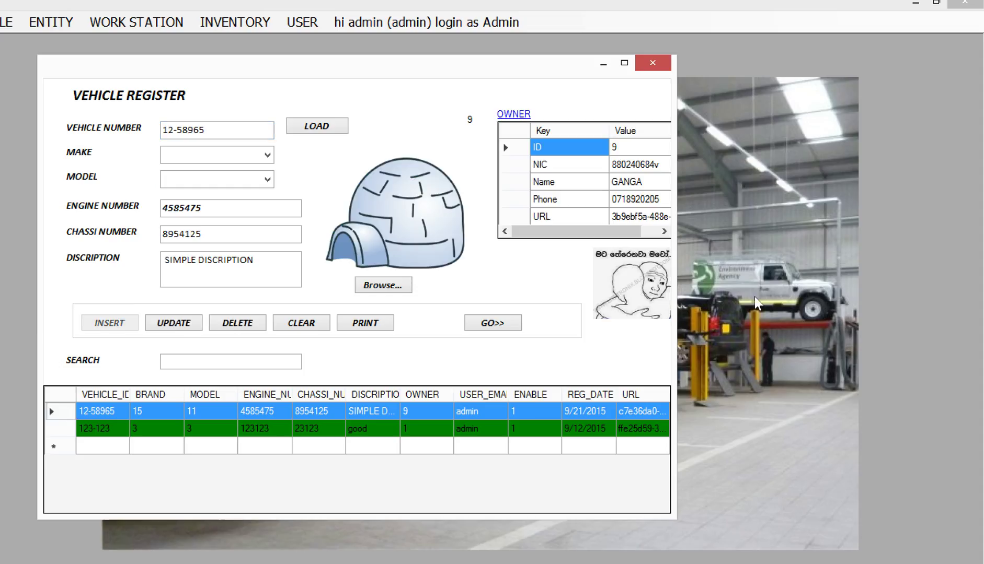
{"action": "left_click", "coordinate": [486, 325]}
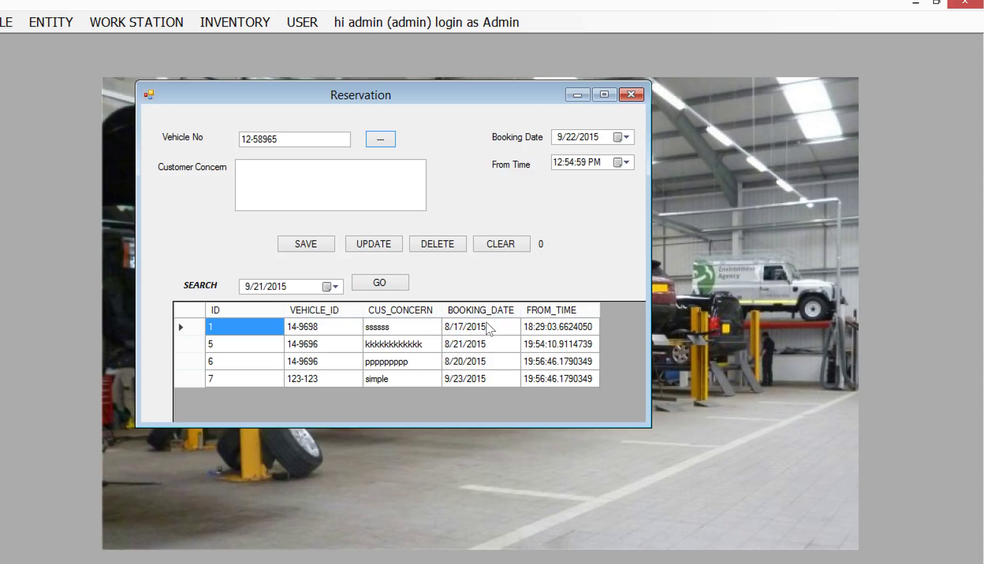
Enter the customer concern 'avaiable to 2015-9-22' and save the reservation.
{"action": "left_click", "coordinate": [328, 186]}
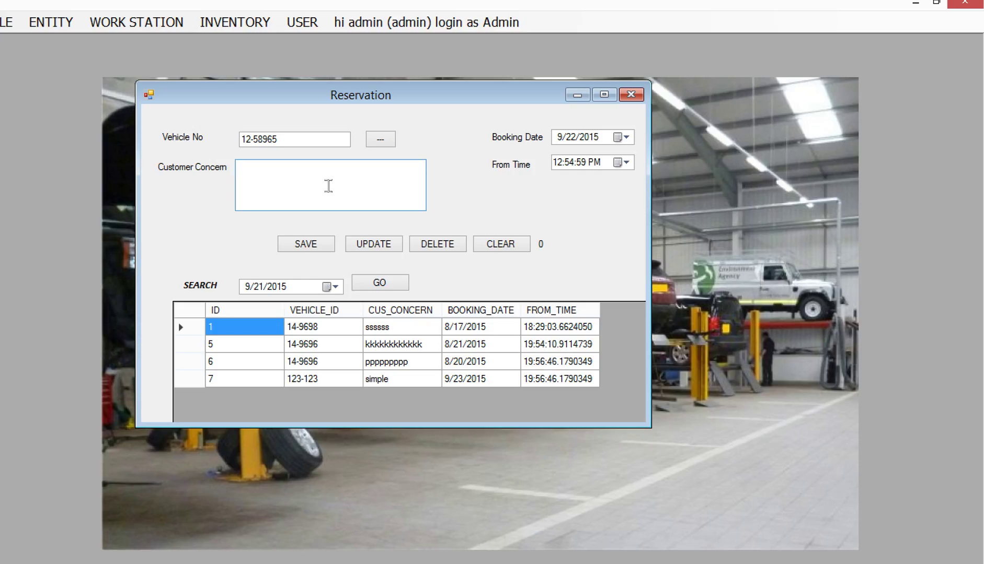
{"action": "type", "text": "avaiable to 2015-9-22"}
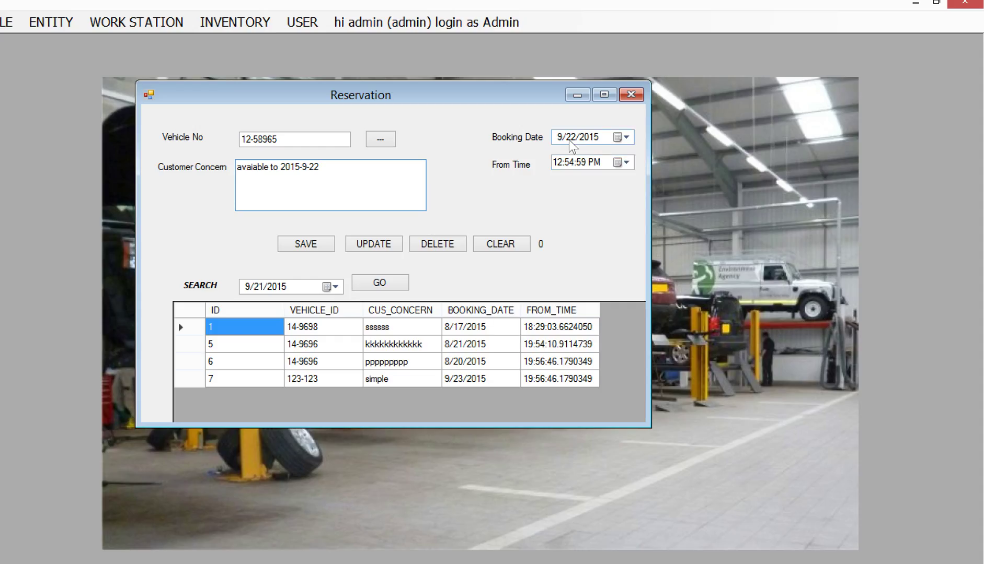
{"action": "left_click", "coordinate": [324, 247]}
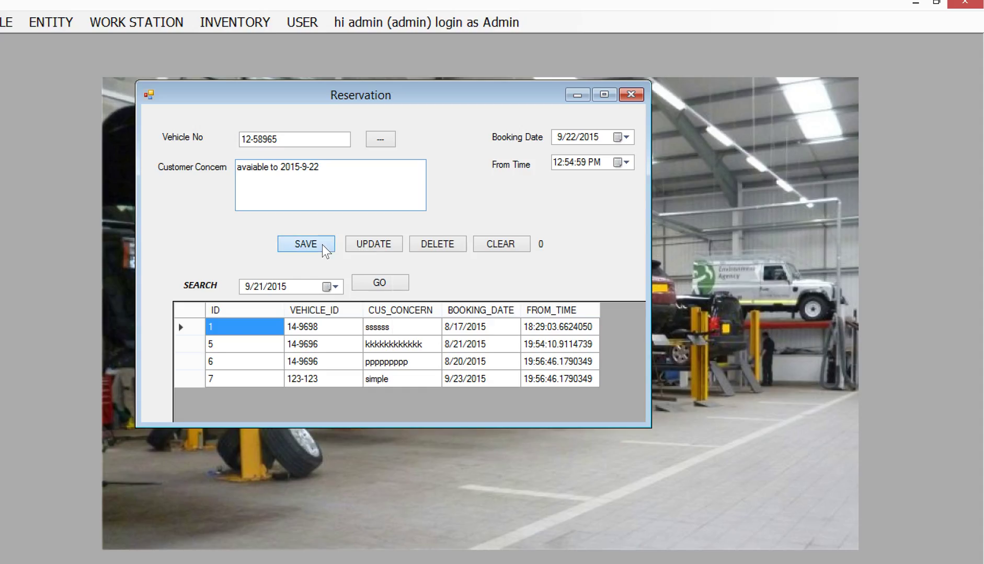
{"action": "left_click", "coordinate": [481, 360]}
{"action": "left_click", "coordinate": [515, 361]}
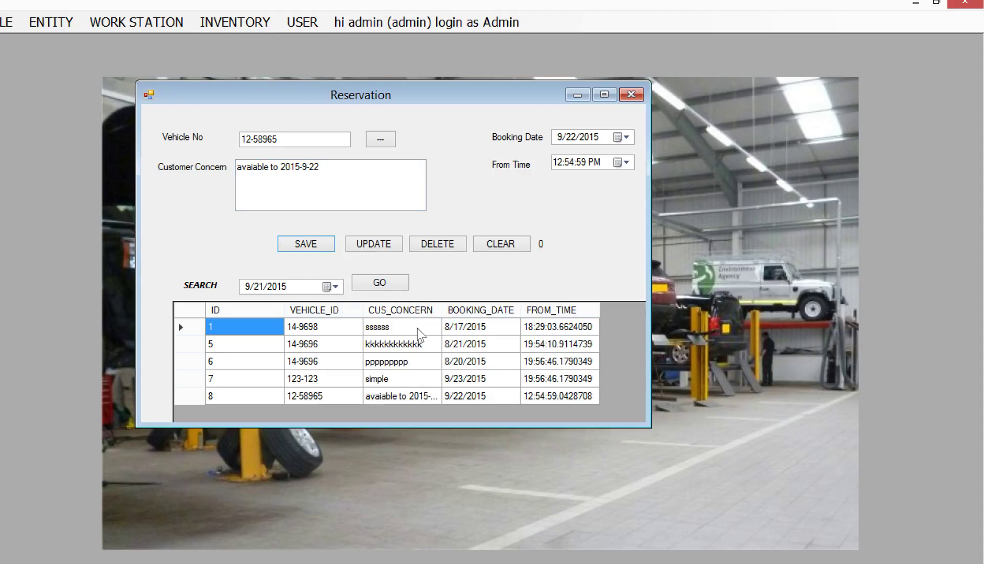
Search reservations for 9/22/2015, select reservation 8, and close the Reservation window.
{"action": "left_click", "coordinate": [334, 287]}
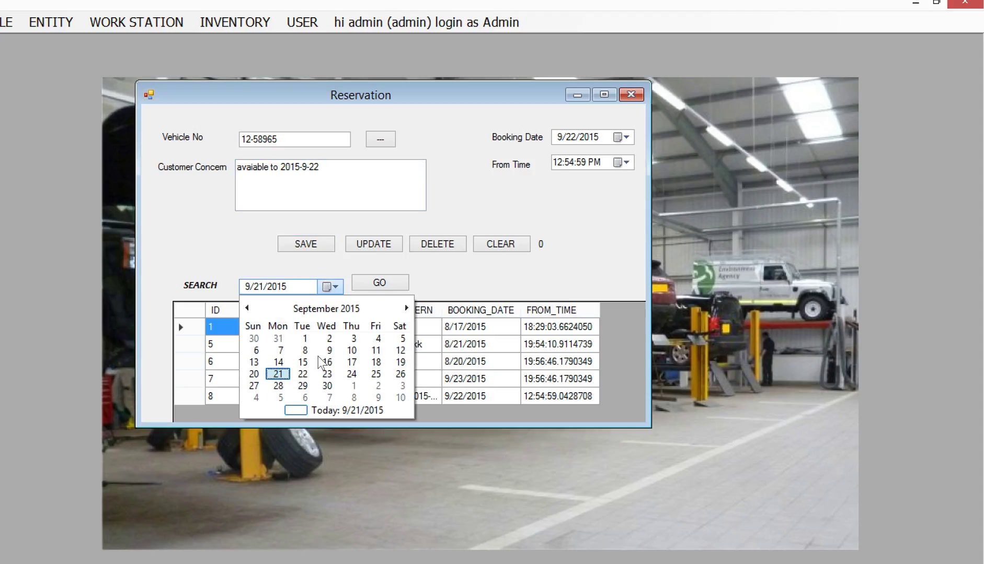
{"action": "left_click", "coordinate": [302, 373]}
{"action": "left_click", "coordinate": [189, 326]}
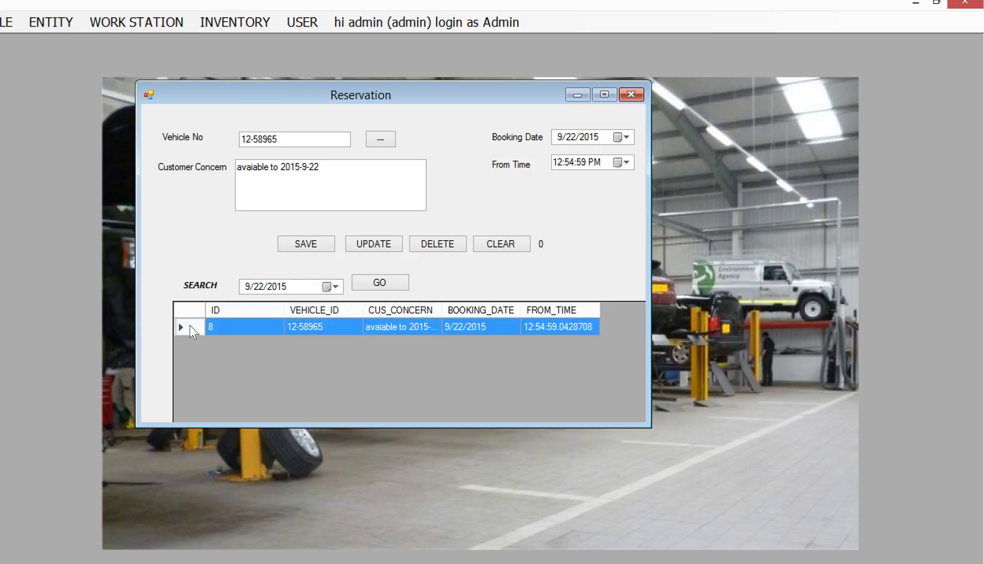
{"action": "left_click", "coordinate": [631, 94]}
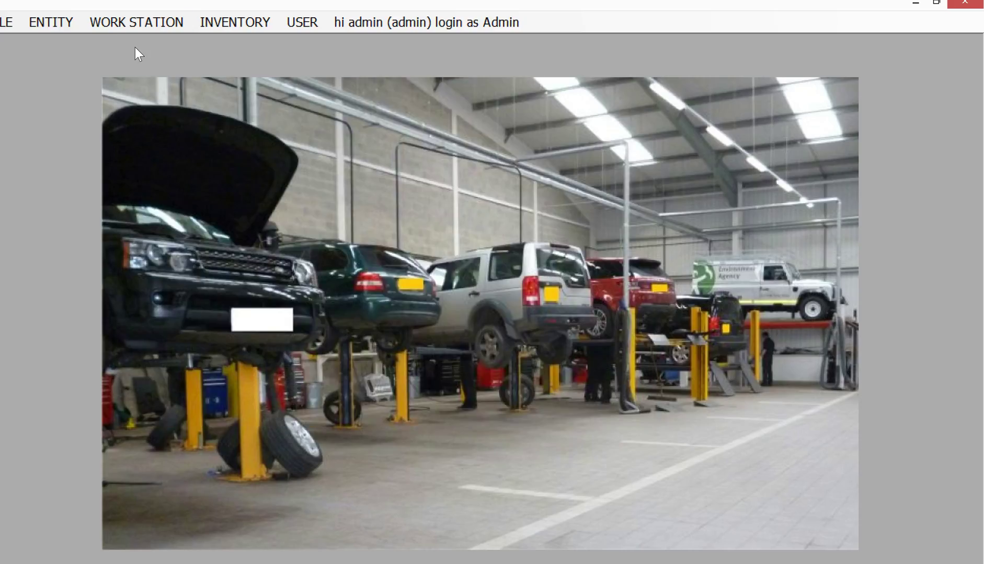
Open the Repair Order form from WORK STATION and enlarge its window.
{"action": "left_click", "coordinate": [118, 24]}
{"action": "left_click_drag", "start_coordinate": [354, 154], "coordinate": [225, 72]}
{"action": "left_click_drag", "start_coordinate": [622, 411], "coordinate": [824, 488]}
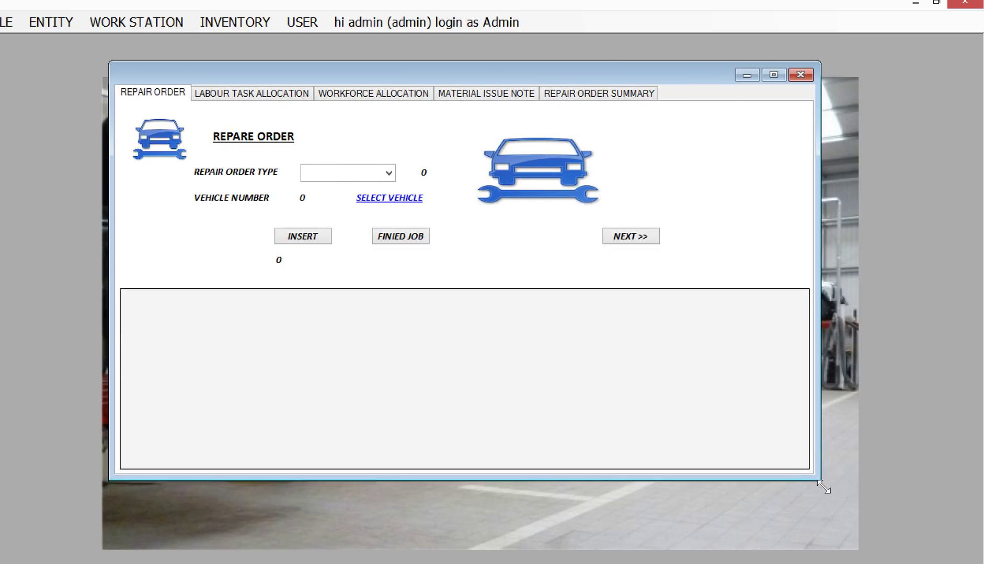
Change the computer's system date to September 22, 2015.
{"action": "left_click", "coordinate": [962, 563]}
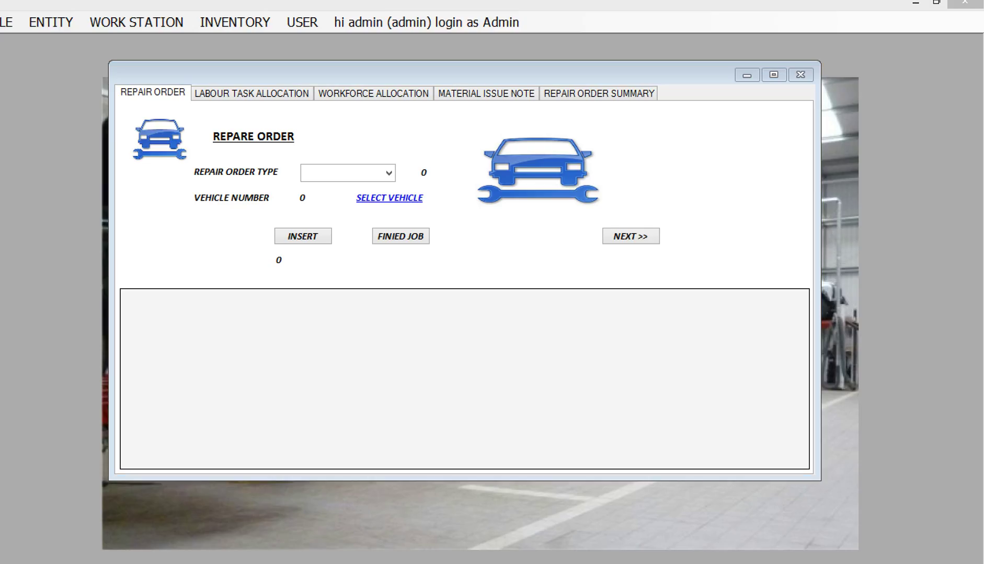
{"action": "left_click", "coordinate": [857, 562]}
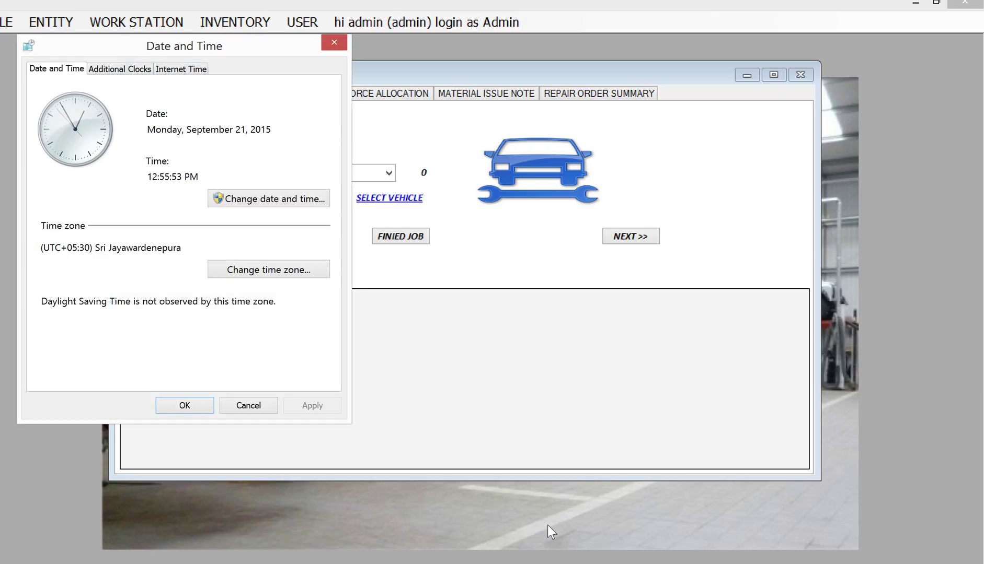
{"action": "left_click", "coordinate": [237, 198]}
{"action": "left_click", "coordinate": [80, 214]}
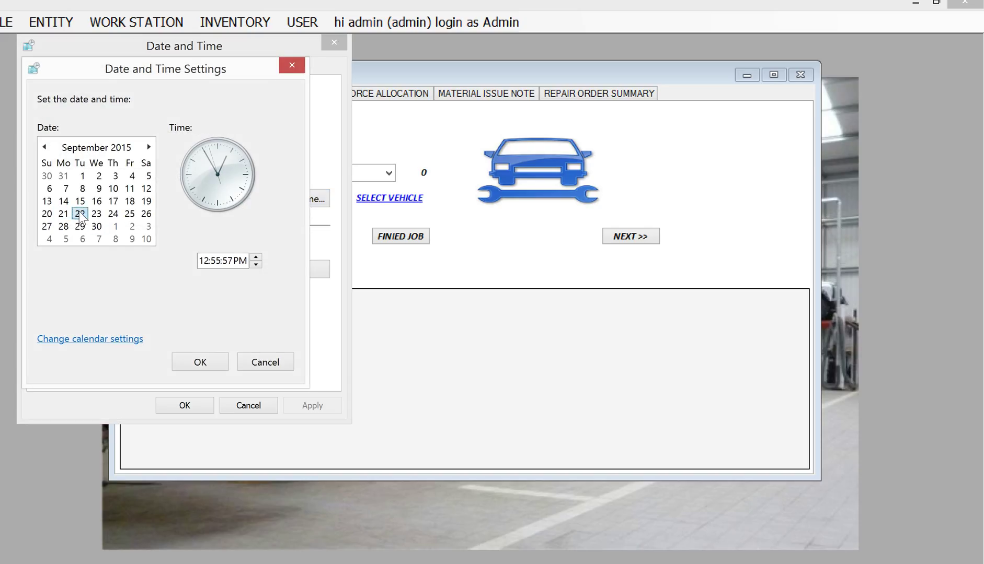
{"action": "left_click", "coordinate": [201, 363]}
{"action": "left_click", "coordinate": [197, 397]}
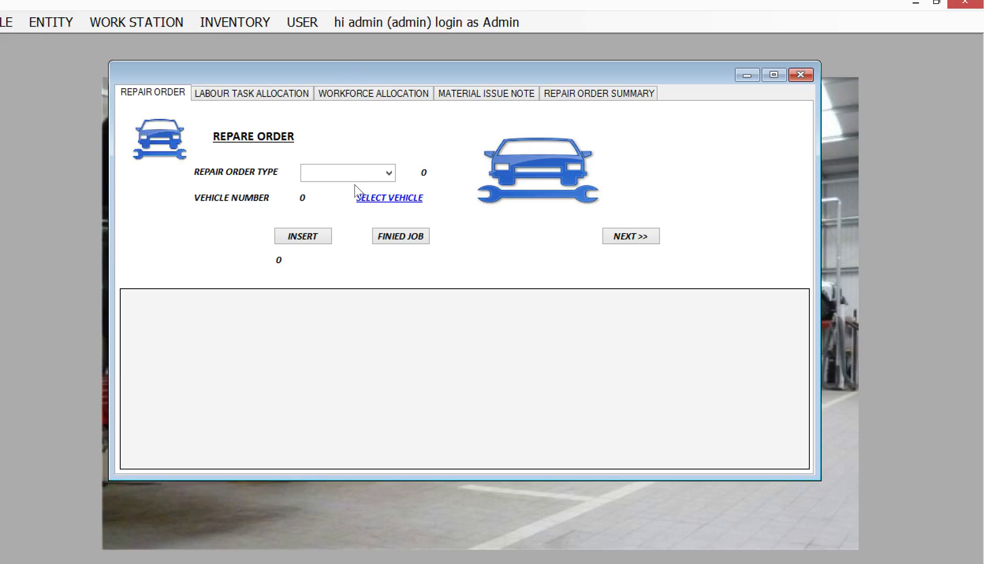
{"action": "left_click", "coordinate": [386, 177]}
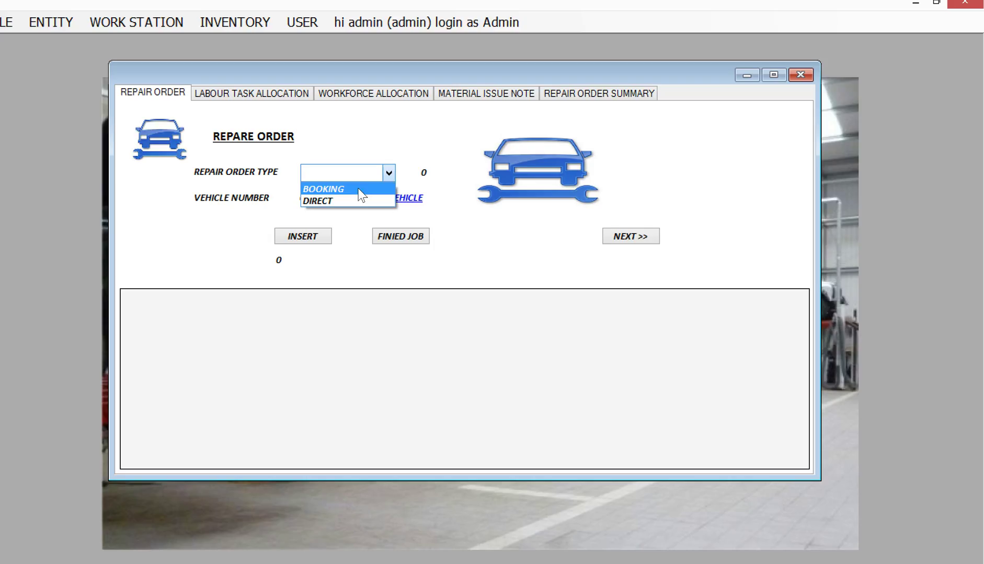
Set the order type to BOOKING and take vehicle 12-58965 from reservation 8.
{"action": "left_click", "coordinate": [374, 192]}
{"action": "left_click", "coordinate": [375, 199]}
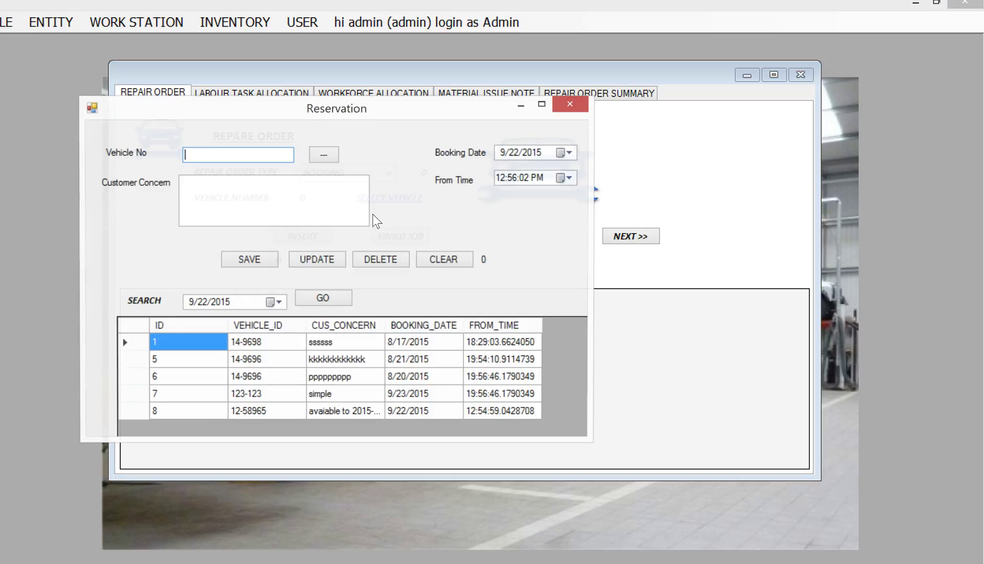
{"action": "left_click", "coordinate": [128, 411]}
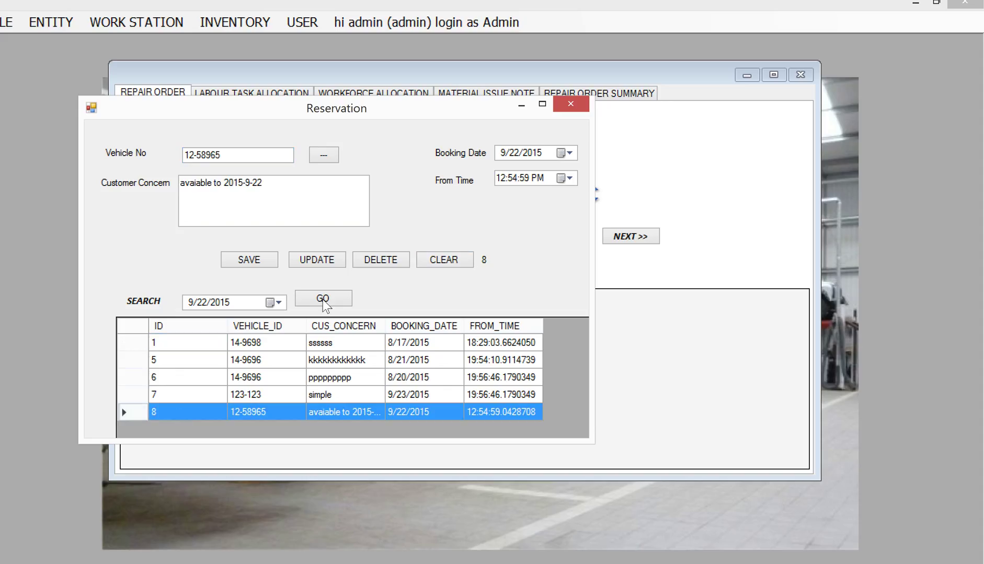
{"action": "left_click", "coordinate": [323, 300]}
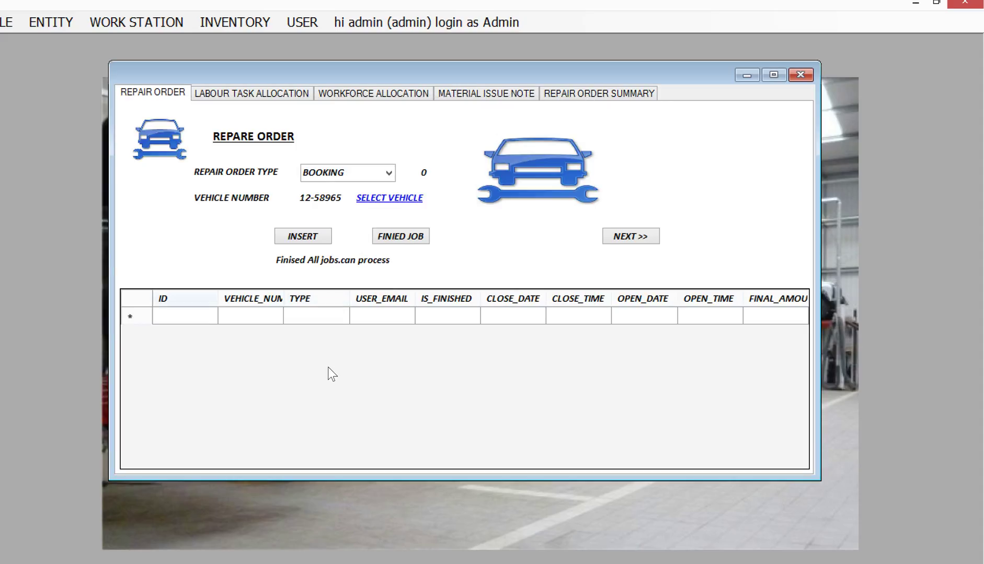
Insert repair order 36 and proceed to its Labour Task Allocation page.
{"action": "left_click", "coordinate": [315, 238]}
{"action": "left_click", "coordinate": [522, 357]}
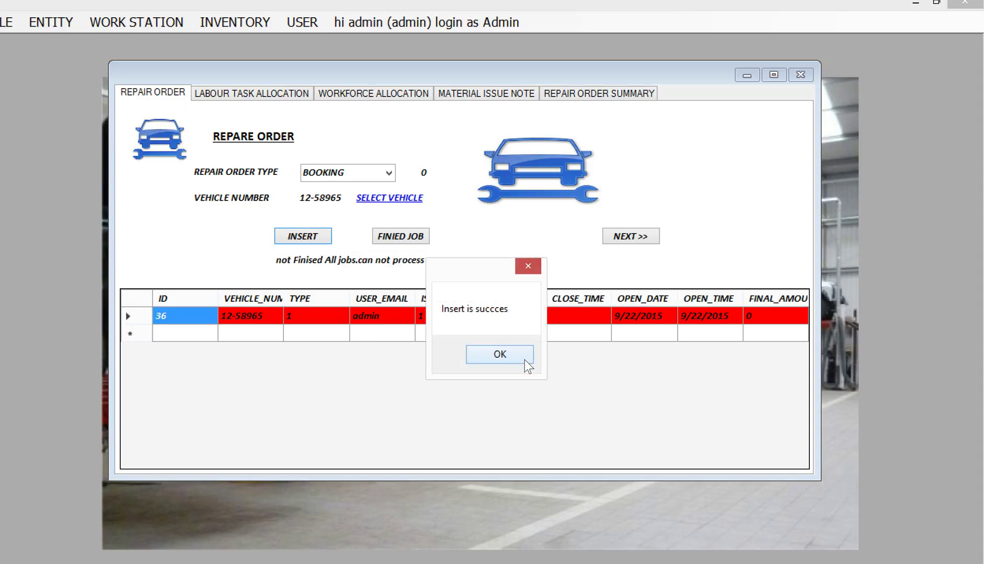
{"action": "left_click", "coordinate": [522, 359]}
{"action": "left_click", "coordinate": [524, 316]}
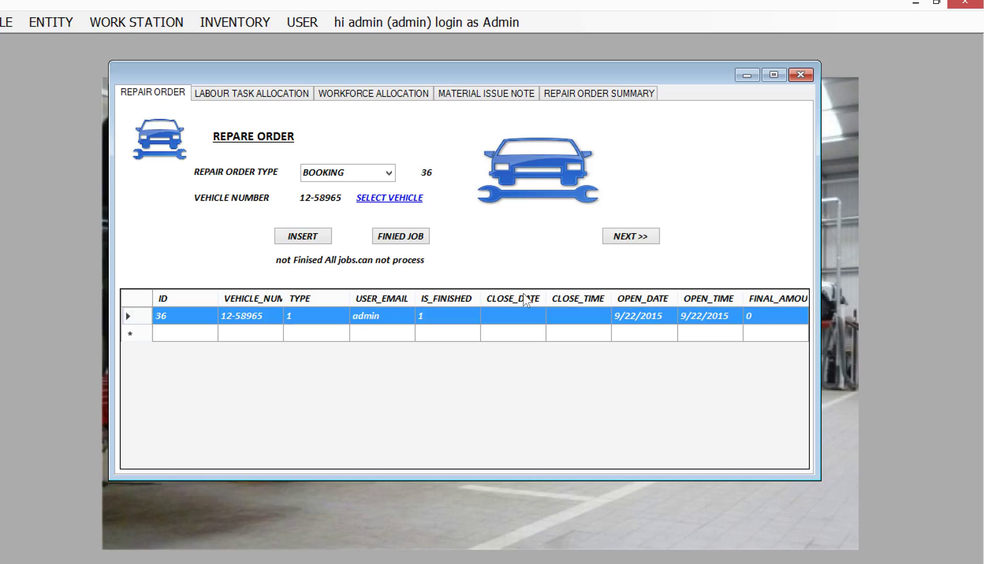
{"action": "left_click", "coordinate": [631, 235]}
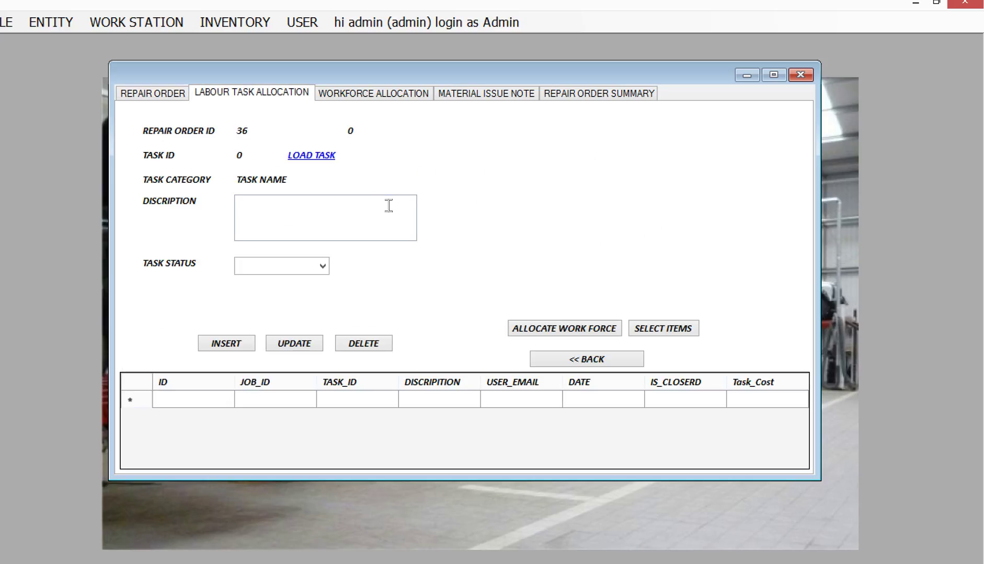
Add the change tire labour task with OPEN status to order 36.
{"action": "left_click", "coordinate": [314, 156]}
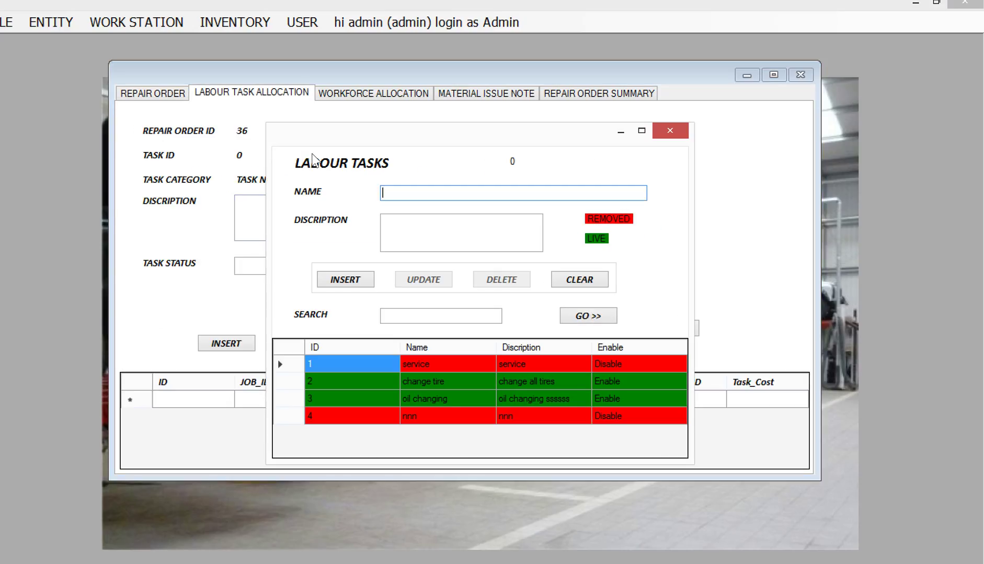
{"action": "left_click", "coordinate": [312, 385]}
{"action": "left_click", "coordinate": [584, 315]}
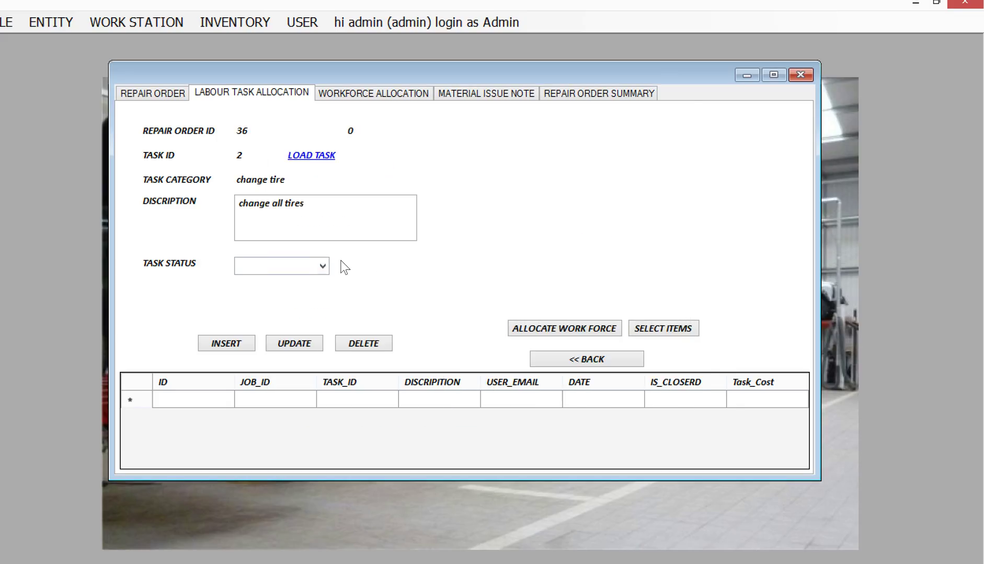
{"action": "left_click", "coordinate": [323, 268]}
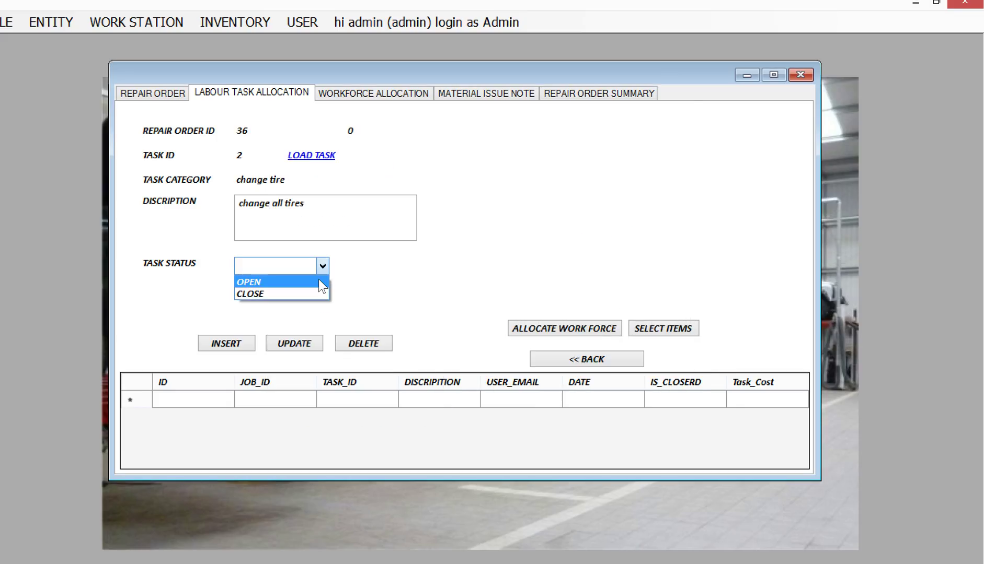
{"action": "left_click", "coordinate": [318, 279]}
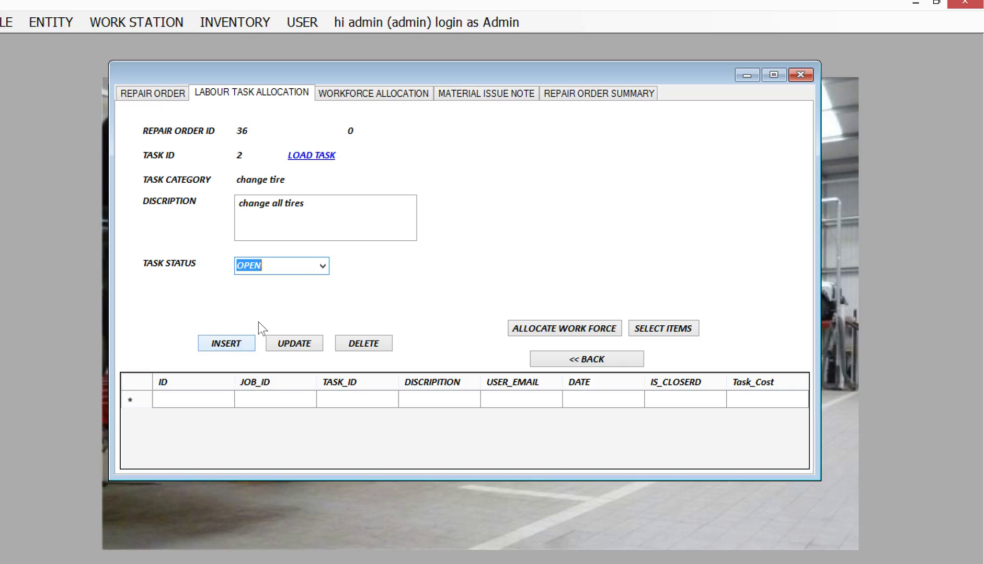
{"action": "left_click", "coordinate": [235, 347]}
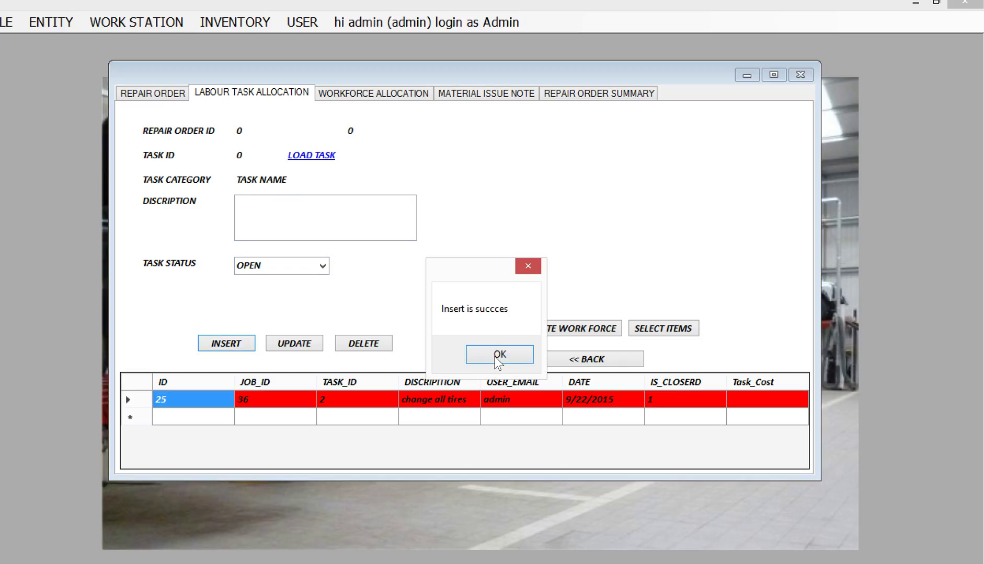
{"action": "left_click", "coordinate": [498, 358]}
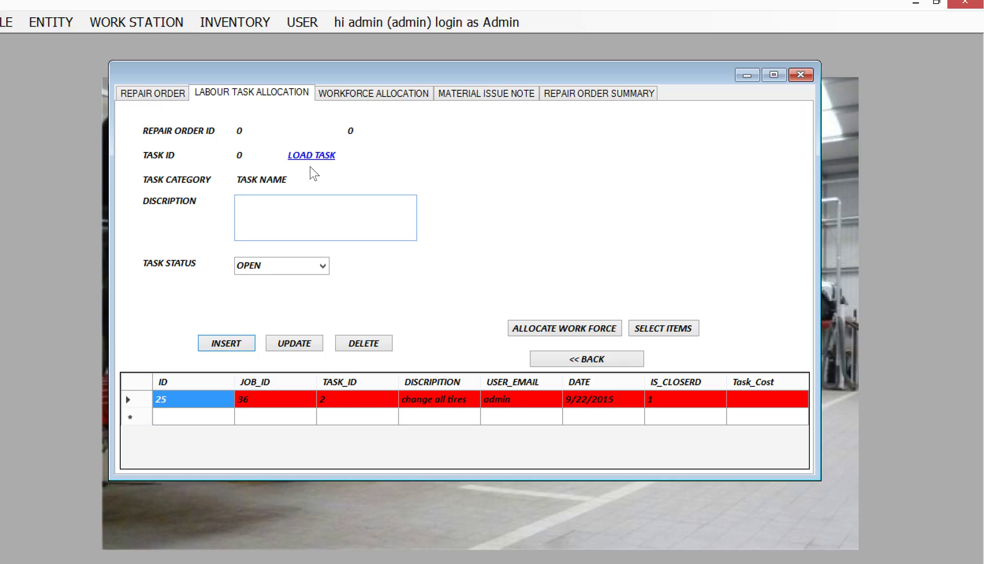
Add the oil changing labour task, then select task row 25.
{"action": "left_click", "coordinate": [313, 155]}
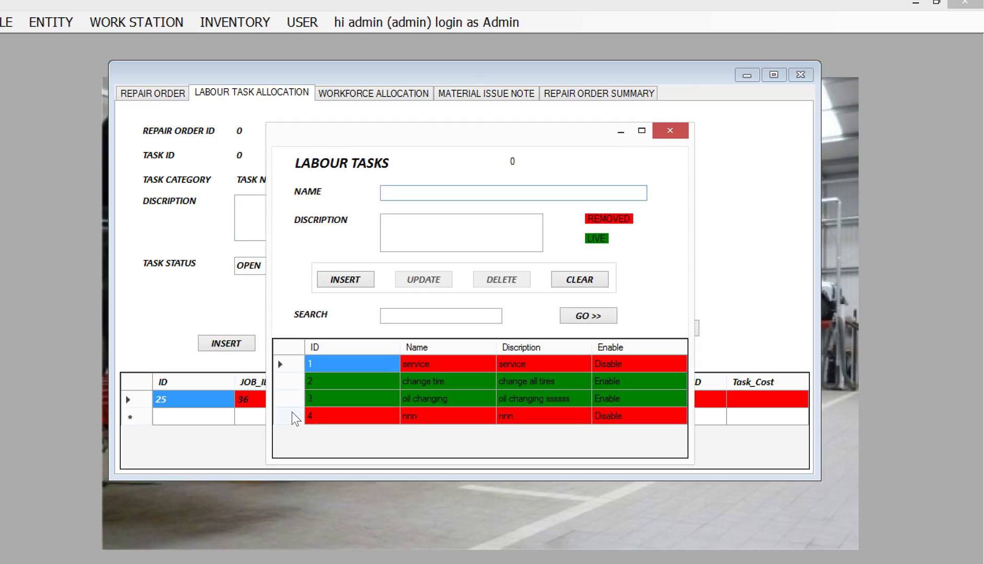
{"action": "left_click", "coordinate": [294, 417]}
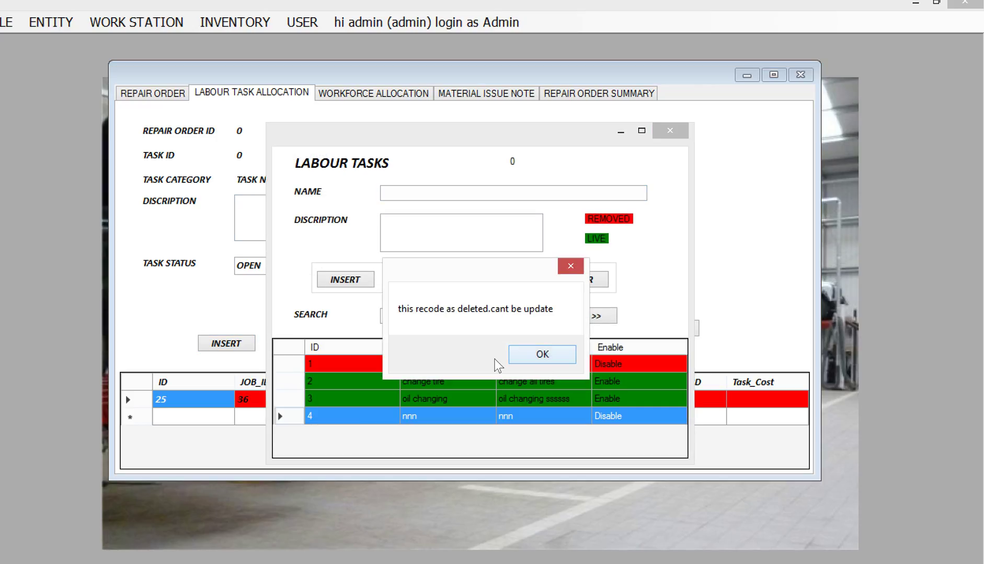
{"action": "left_click", "coordinate": [511, 357]}
{"action": "left_click", "coordinate": [302, 402]}
{"action": "left_click", "coordinate": [588, 315]}
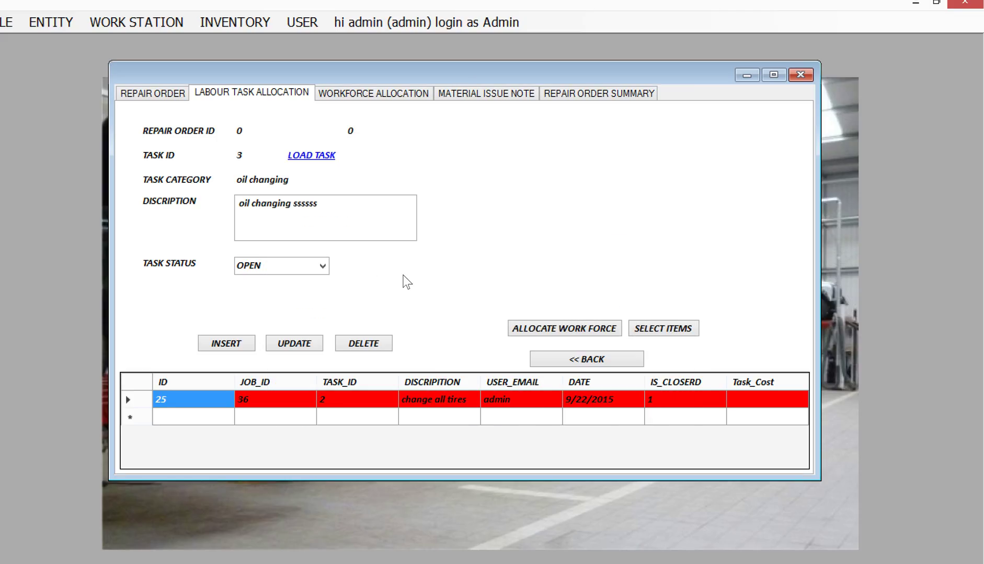
{"action": "left_click", "coordinate": [241, 343]}
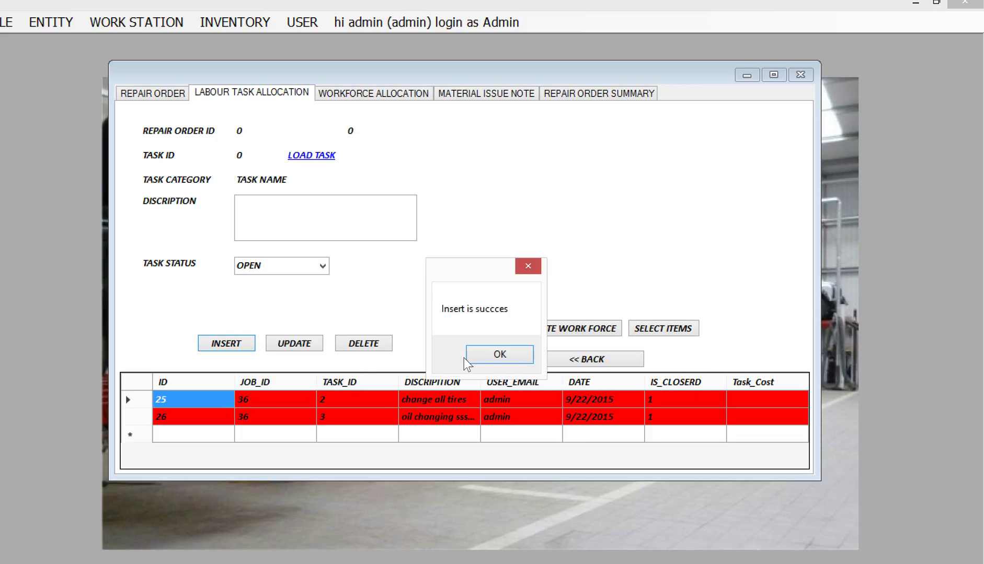
{"action": "left_click", "coordinate": [488, 355]}
{"action": "left_click", "coordinate": [145, 397]}
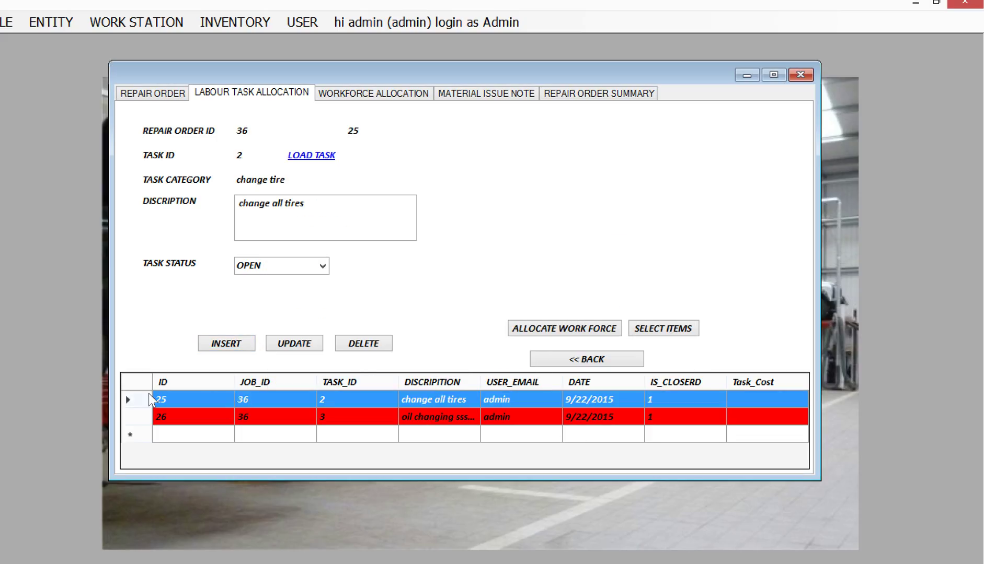
Load employee 1 into the workforce allocation form for task 25.
{"action": "left_click", "coordinate": [564, 330]}
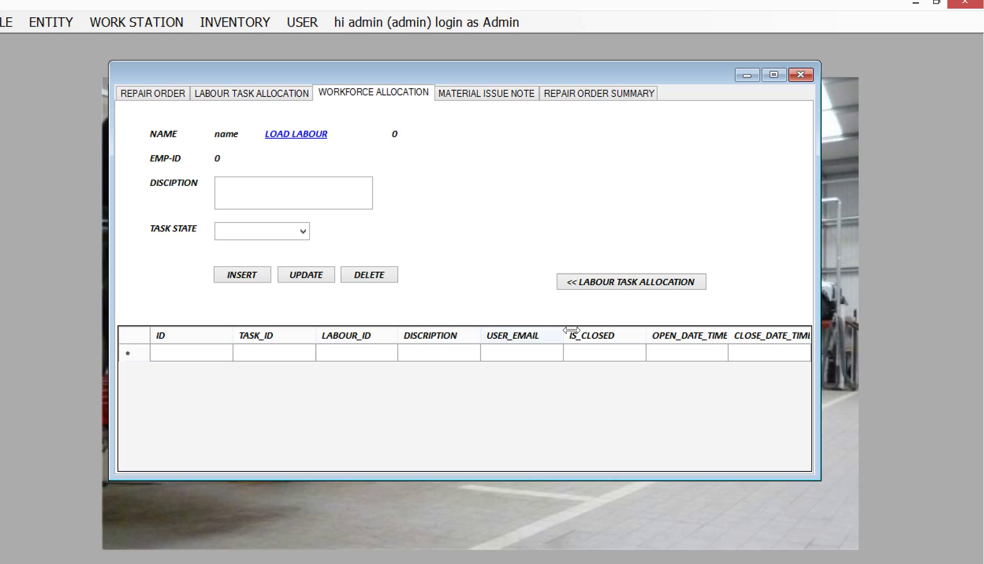
{"action": "left_click", "coordinate": [307, 135]}
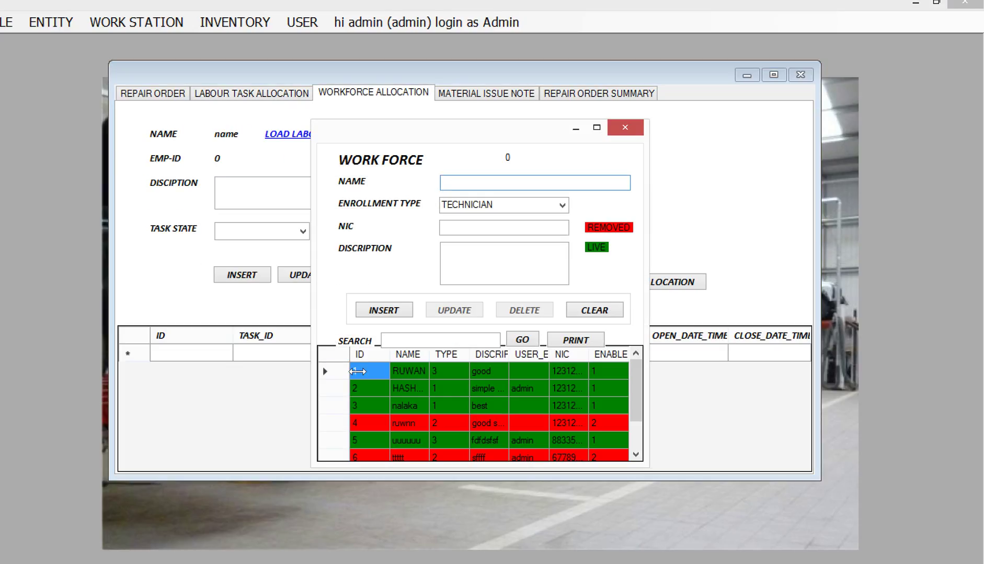
{"action": "left_click", "coordinate": [325, 371]}
{"action": "left_click", "coordinate": [523, 339]}
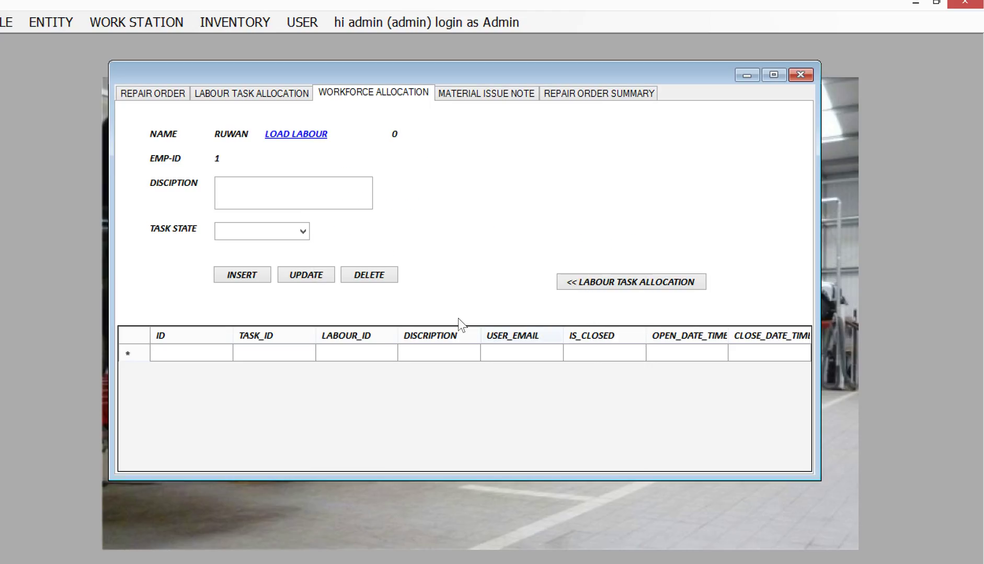
Save the allocation with description 'do this' and OPEN state, then return to labour tasks.
{"action": "left_click", "coordinate": [298, 205]}
{"action": "type", "text": "do this"}
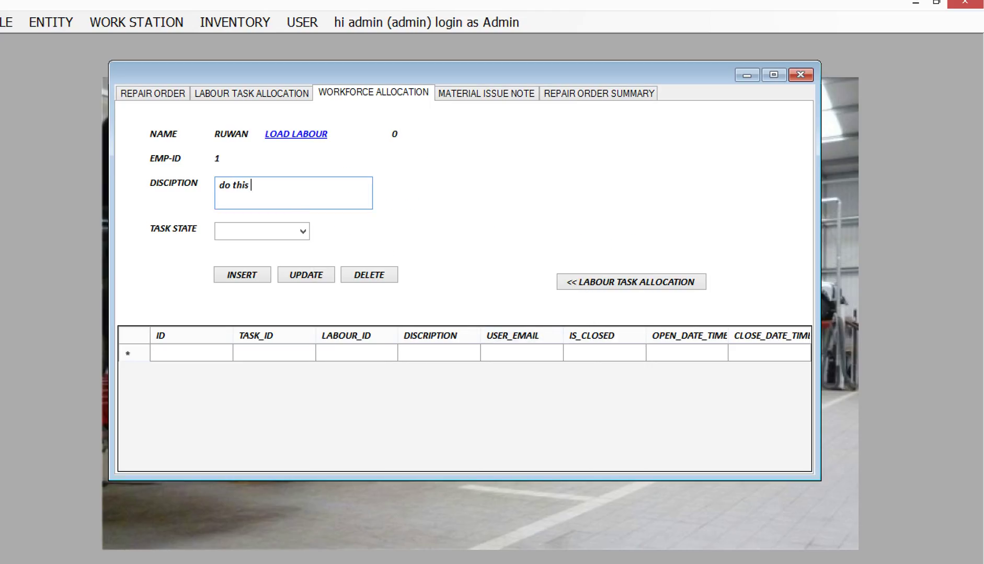
{"action": "left_click", "coordinate": [302, 232]}
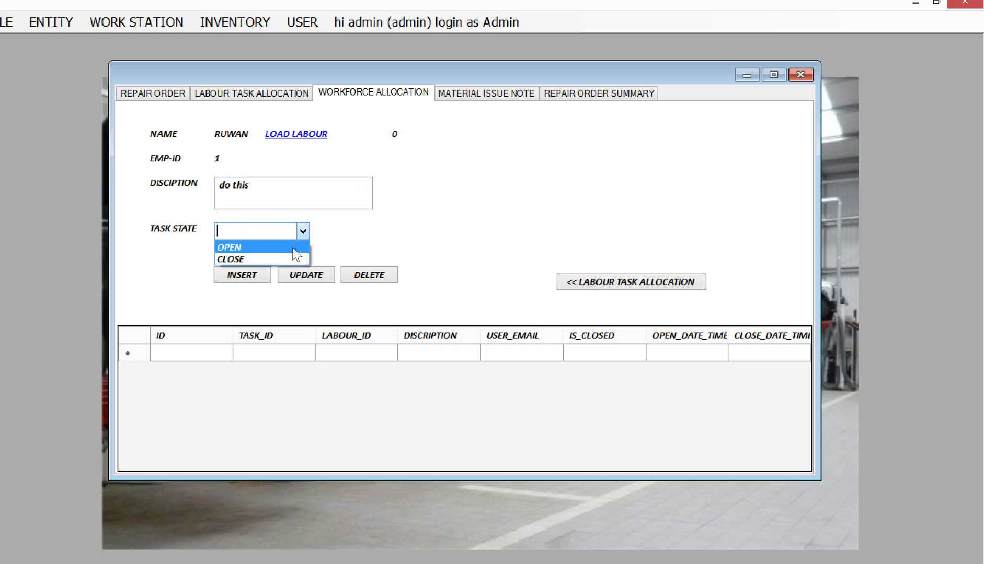
{"action": "left_click", "coordinate": [294, 250]}
{"action": "left_click", "coordinate": [254, 281]}
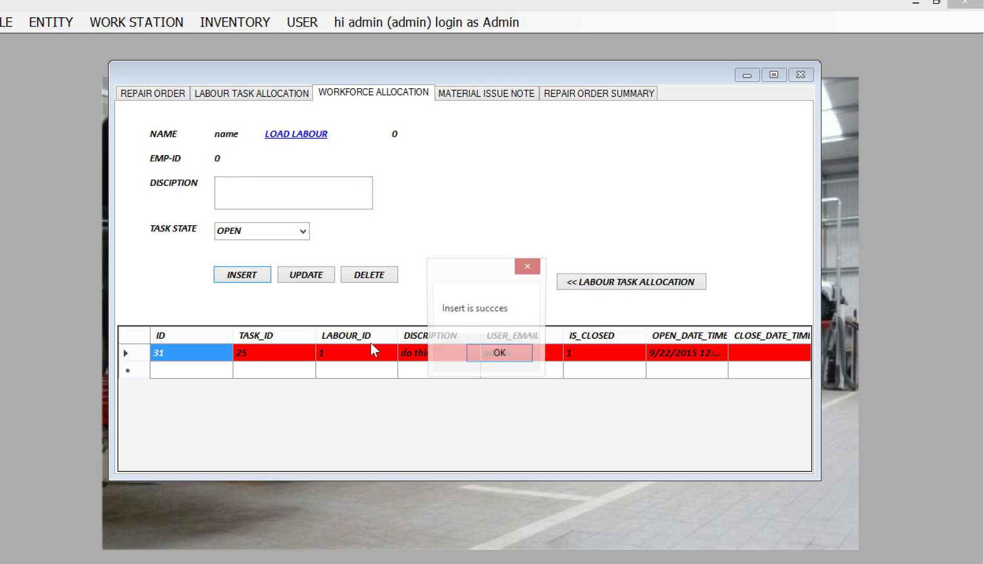
{"action": "left_click", "coordinate": [484, 359]}
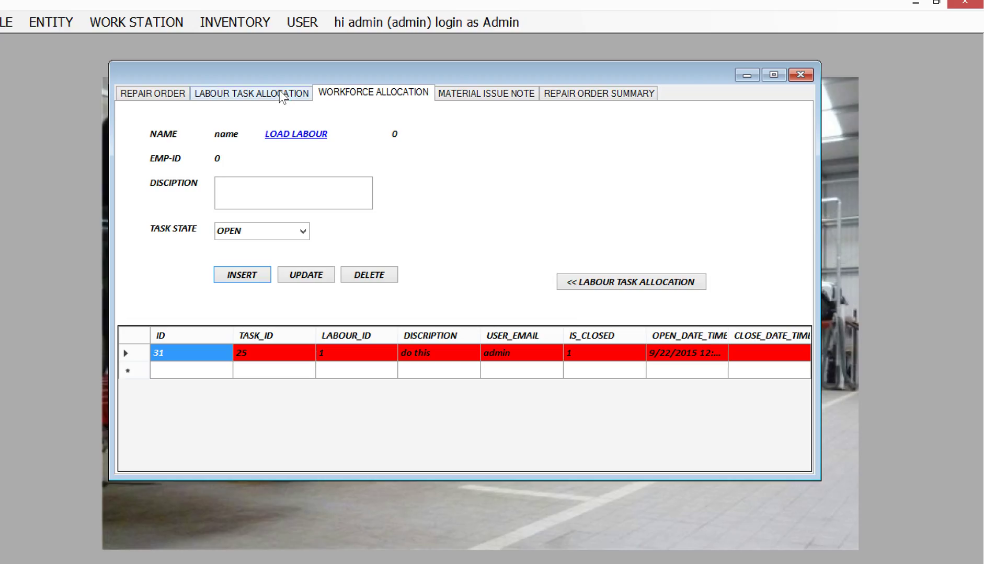
{"action": "left_click", "coordinate": [603, 284]}
Allocate employee 2 to oil changing task 26 with description 'do this'.
{"action": "left_click", "coordinate": [143, 420]}
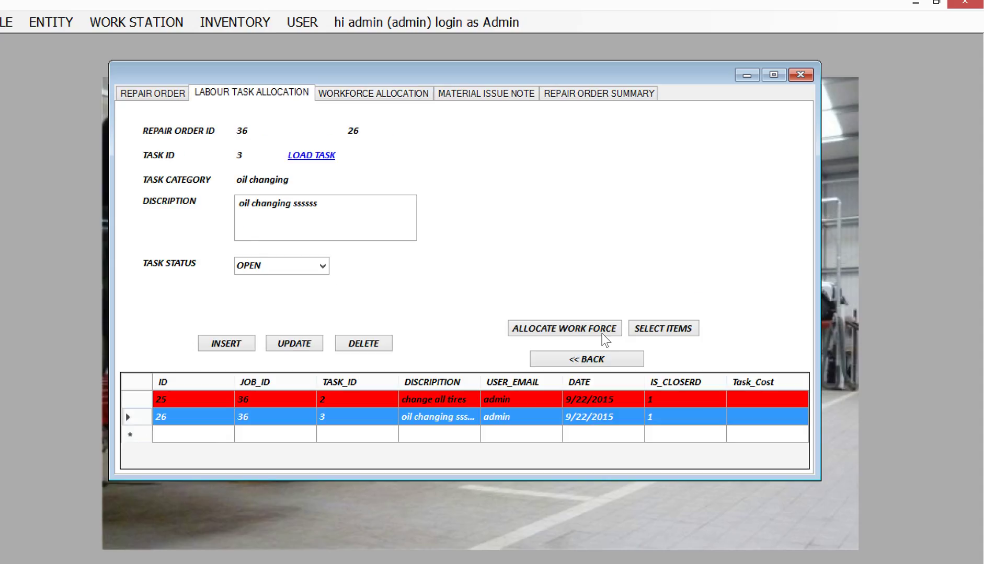
{"action": "left_click", "coordinate": [602, 334]}
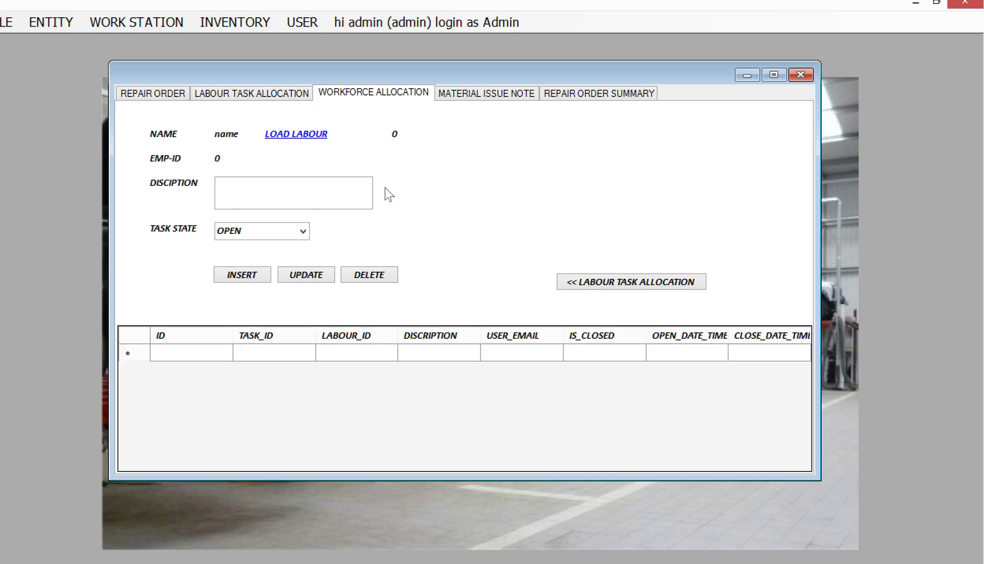
{"action": "left_click", "coordinate": [317, 136]}
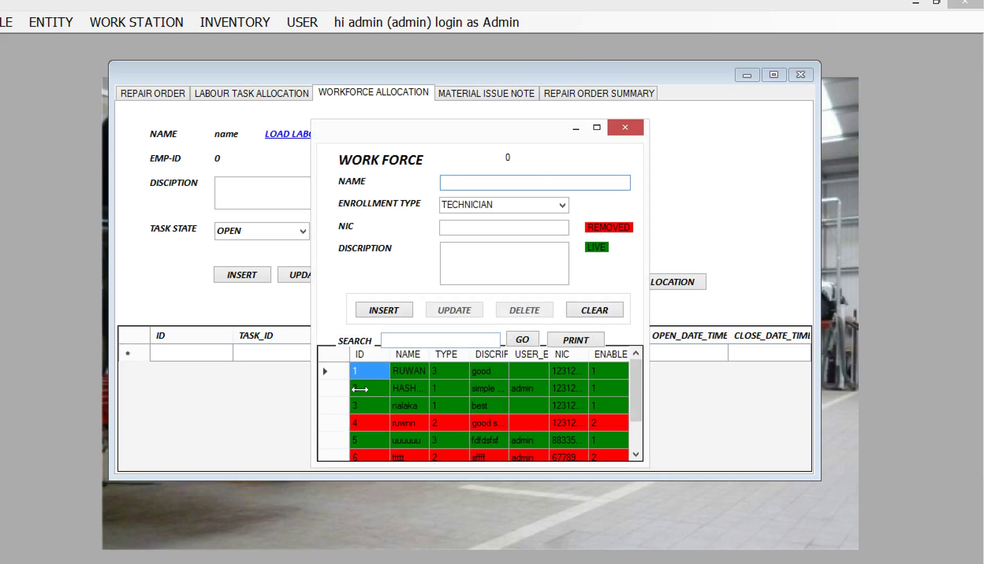
{"action": "left_click", "coordinate": [338, 388]}
{"action": "left_click", "coordinate": [521, 343]}
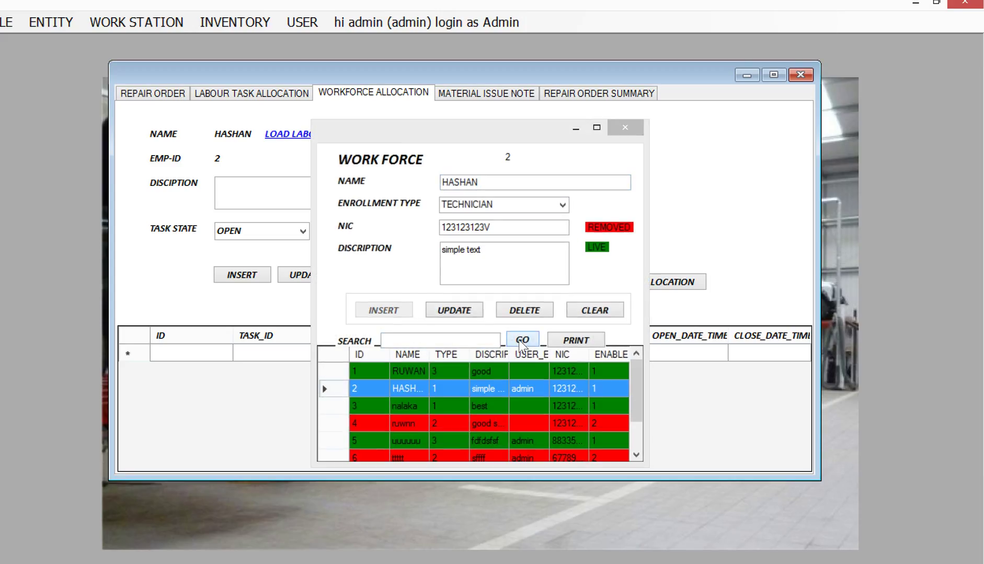
{"action": "type", "text": "do this"}
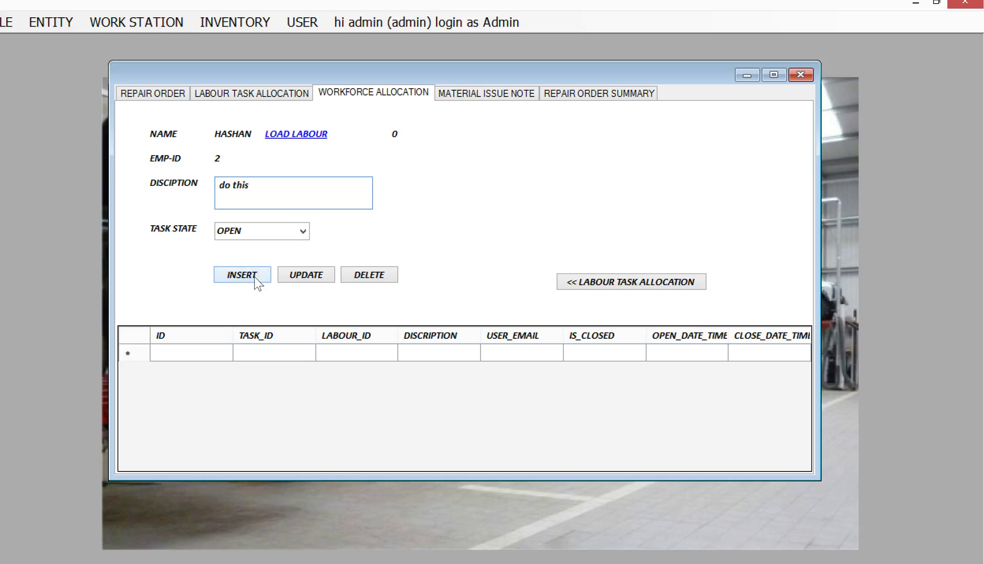
{"action": "left_click", "coordinate": [254, 276]}
{"action": "left_click", "coordinate": [515, 353]}
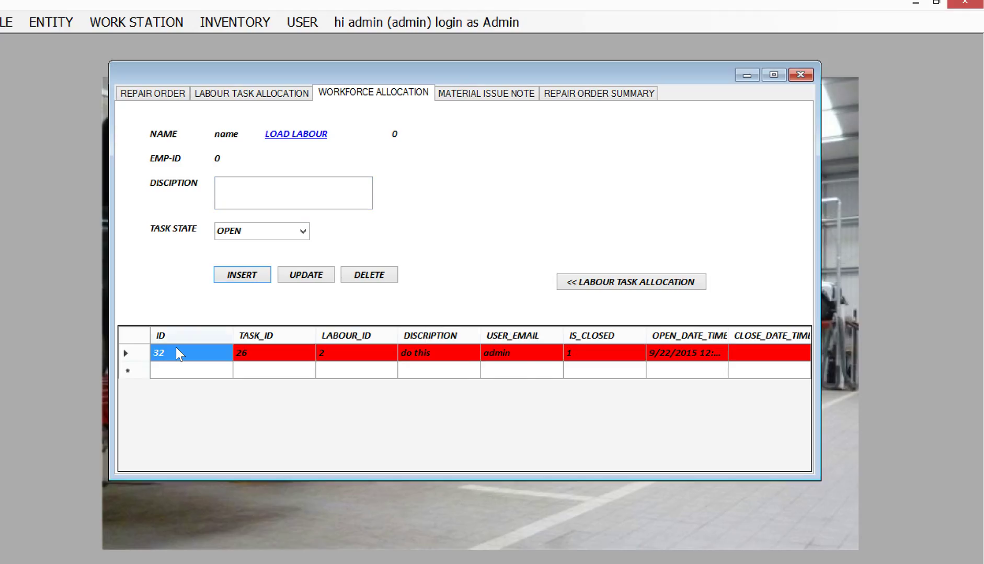
Add a second allocation to task 26 for RUWAN, described 'do this ruwan'.
{"action": "left_click", "coordinate": [142, 349]}
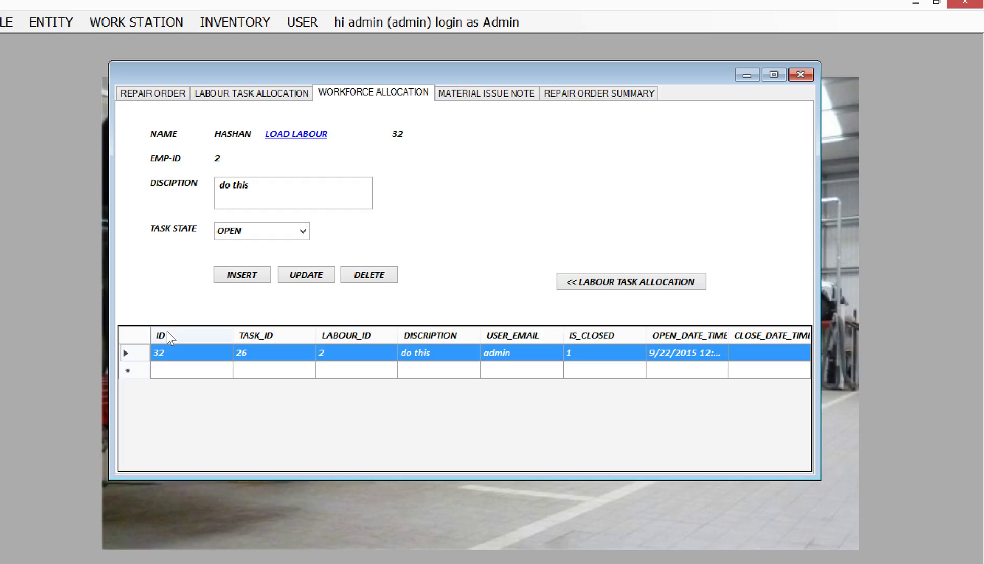
{"action": "left_click", "coordinate": [295, 134]}
{"action": "left_click", "coordinate": [371, 369]}
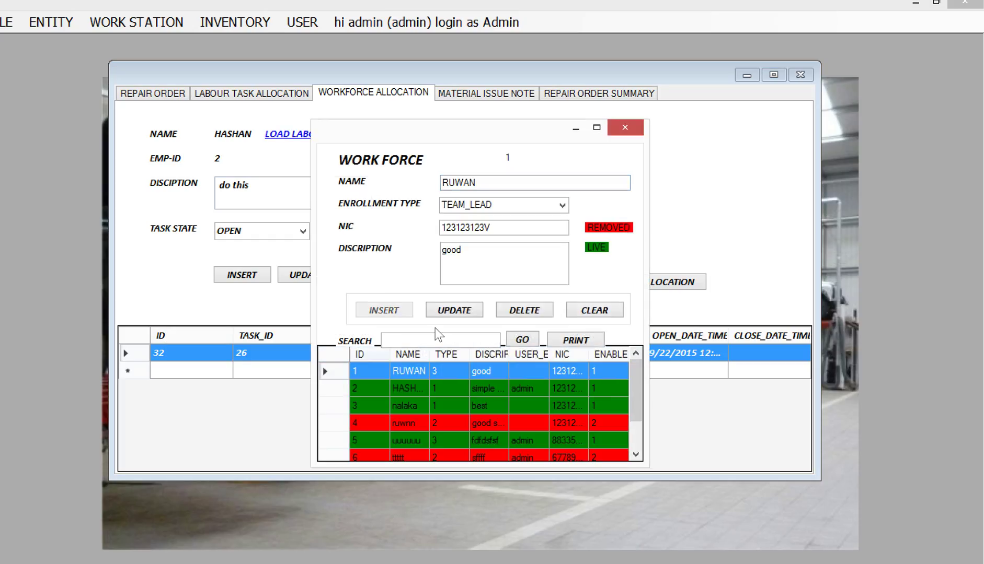
{"action": "left_click", "coordinate": [511, 340]}
{"action": "left_click", "coordinate": [285, 200]}
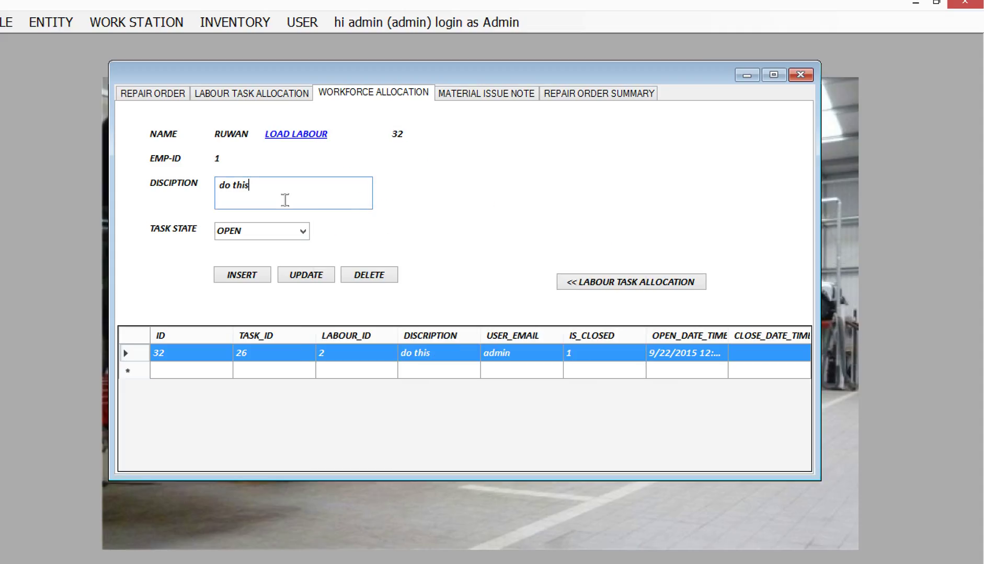
{"action": "type", "text": "ruwan"}
{"action": "left_click", "coordinate": [260, 274]}
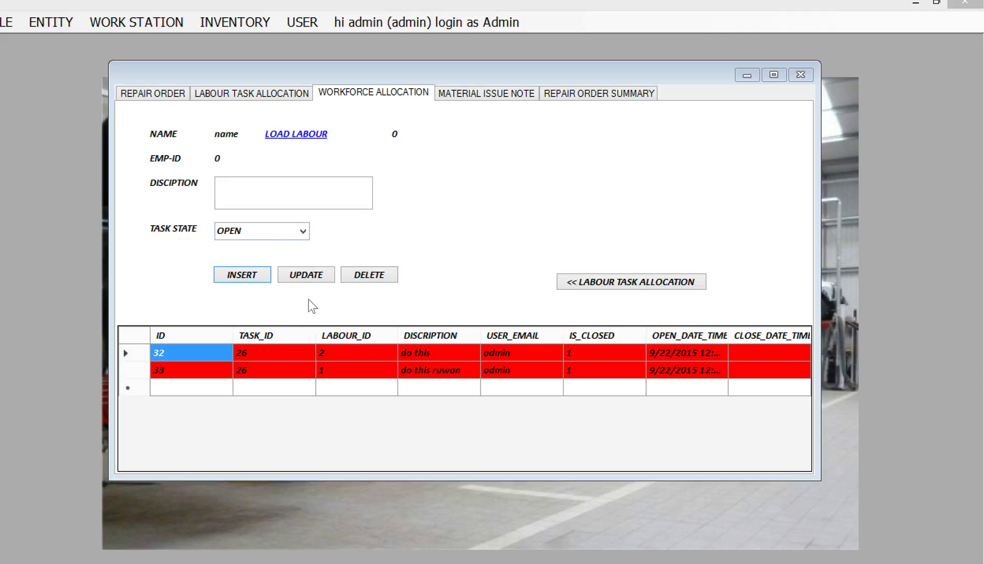
{"action": "left_click", "coordinate": [487, 354]}
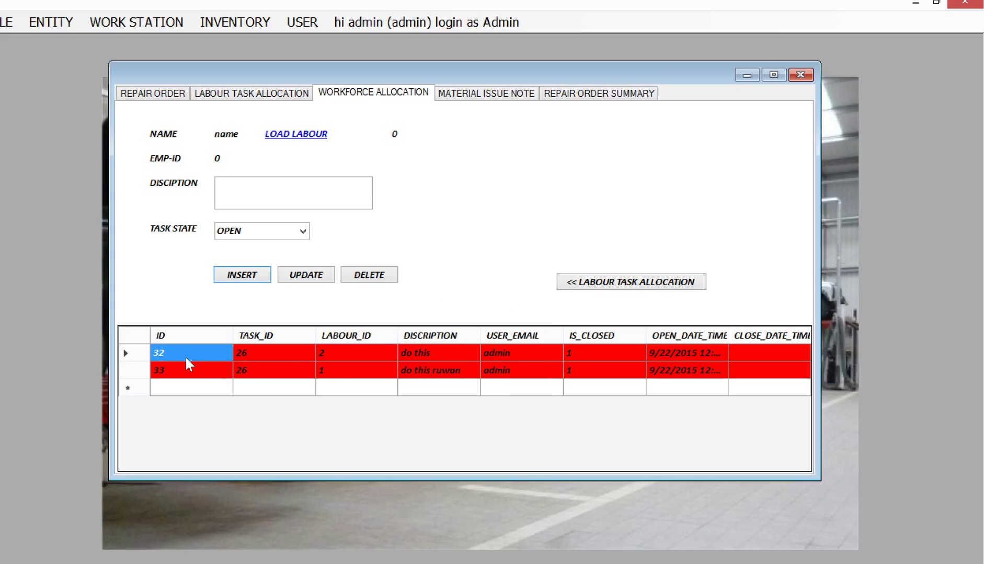
View the workers allocated to the change all tires and oil changing tasks of order 36.
{"action": "left_click", "coordinate": [251, 94]}
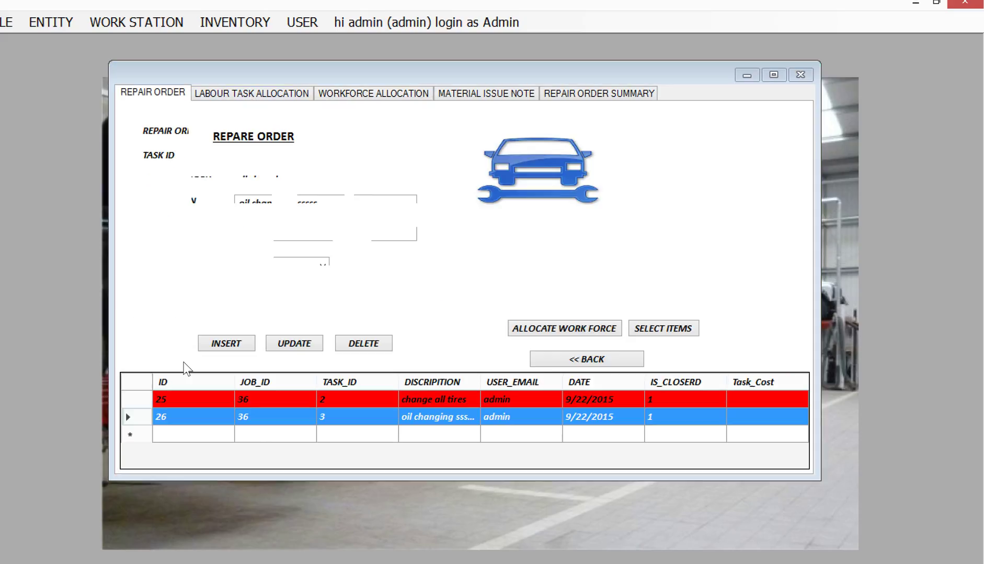
{"action": "key", "text": "Return"}
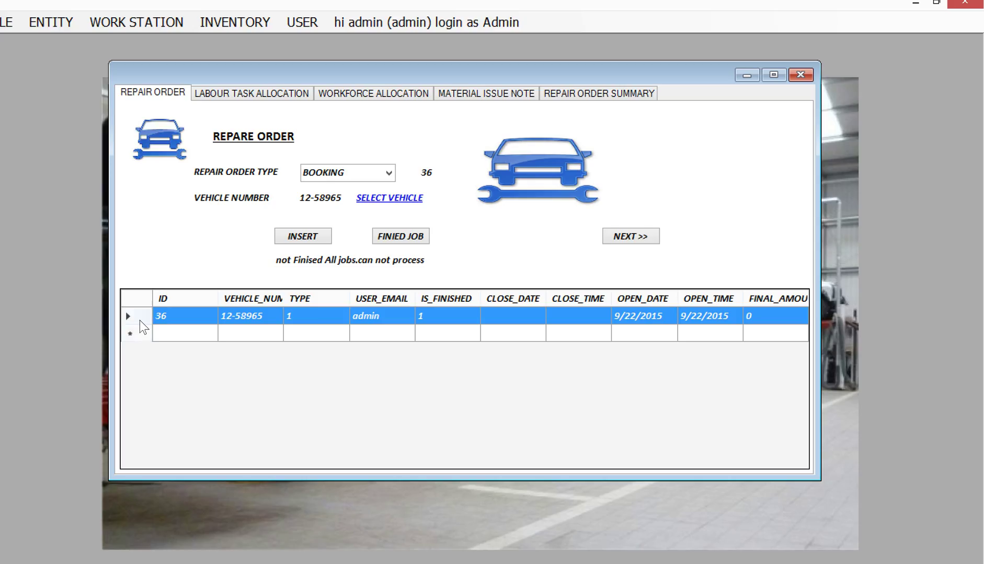
{"action": "left_click", "coordinate": [631, 237]}
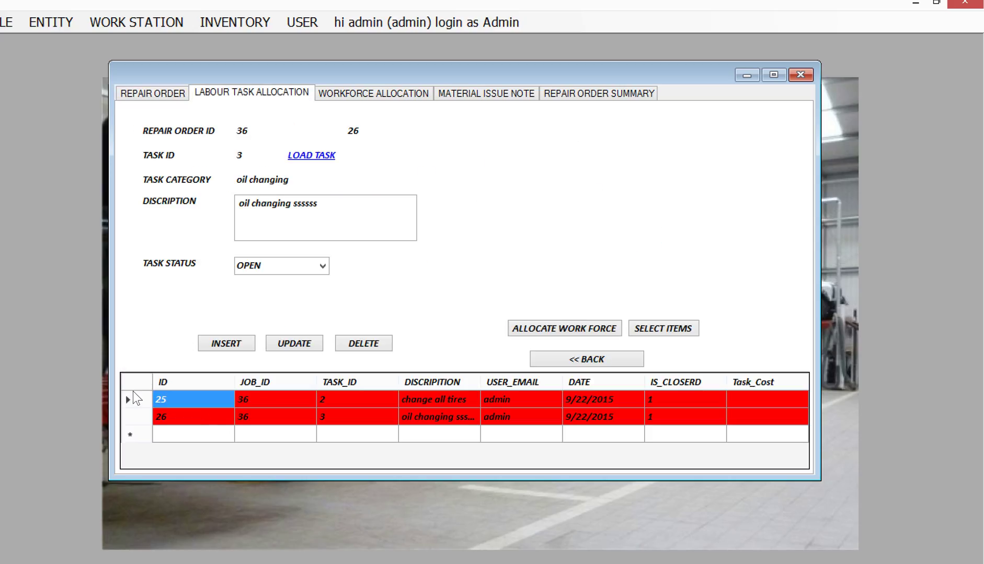
{"action": "left_click", "coordinate": [137, 402]}
{"action": "left_click", "coordinate": [621, 329]}
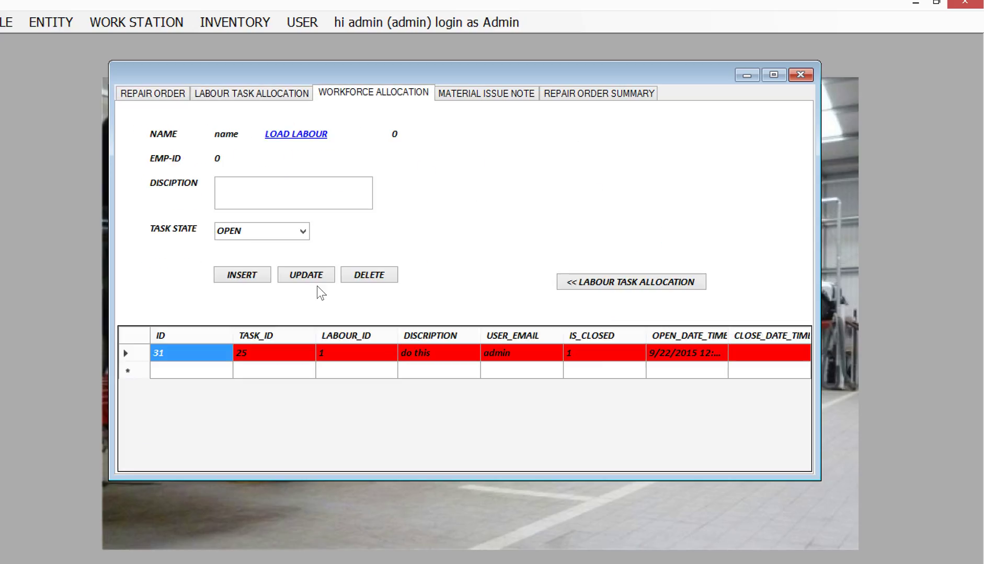
{"action": "left_click", "coordinate": [619, 282]}
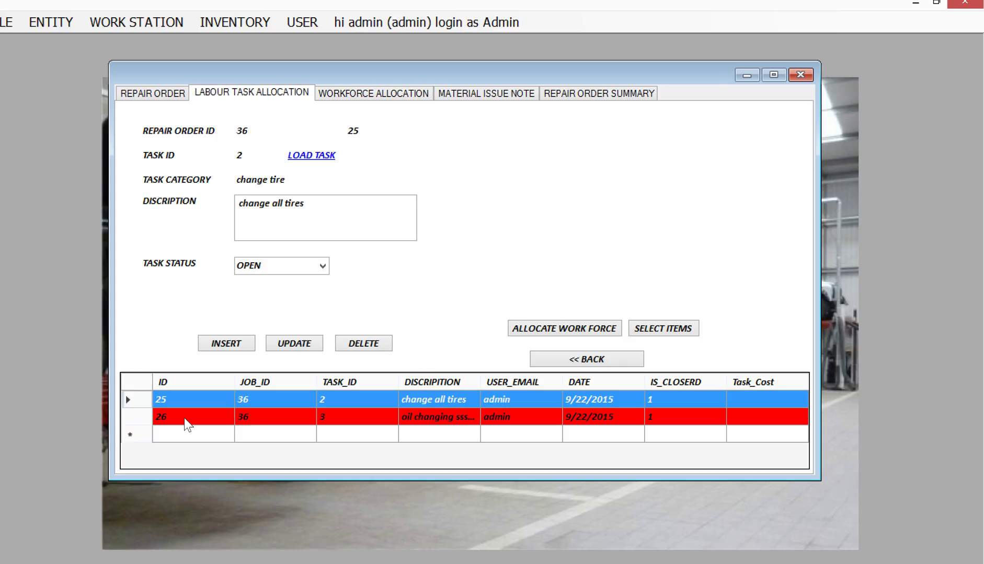
{"action": "left_click", "coordinate": [144, 418]}
{"action": "left_click", "coordinate": [568, 331]}
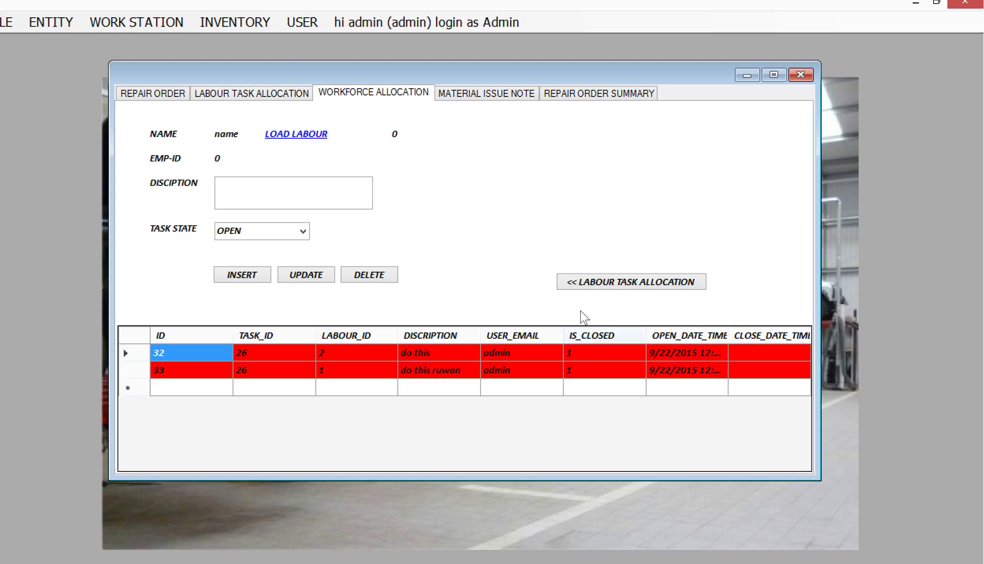
{"action": "left_click", "coordinate": [597, 281]}
{"action": "left_click", "coordinate": [139, 398]}
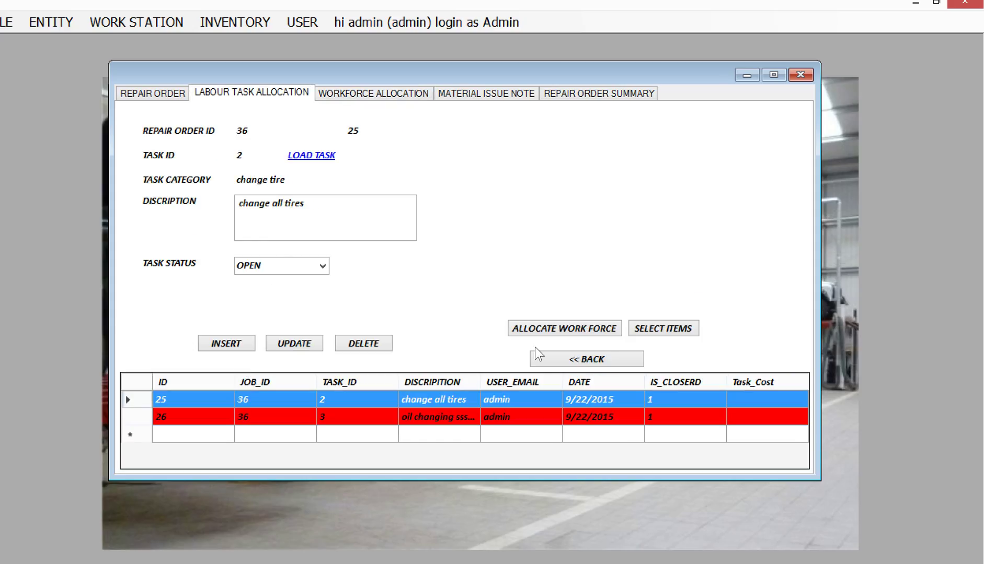
Start a material issue for change all tires and load item 12-232 from the items register.
{"action": "left_click", "coordinate": [654, 329]}
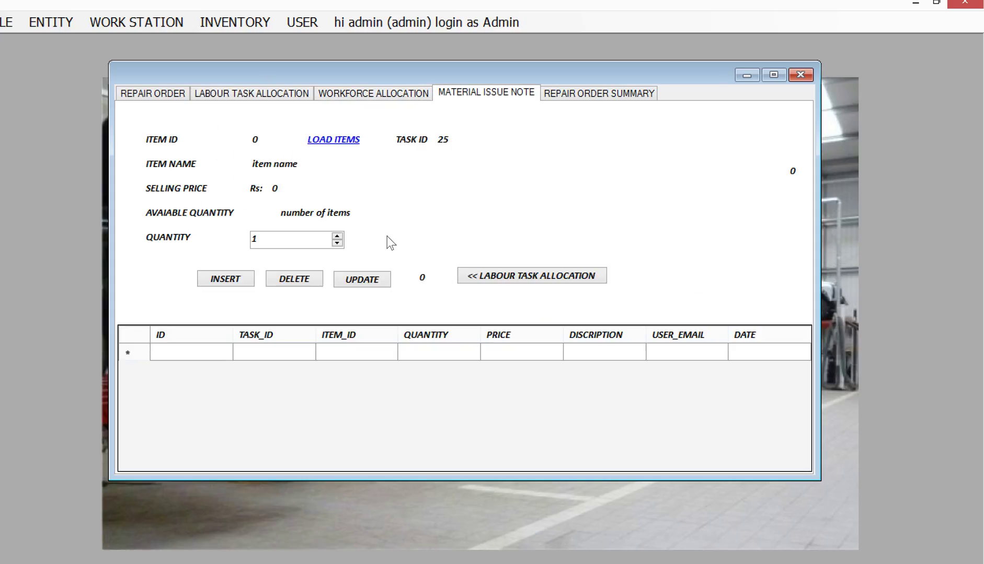
{"action": "left_click", "coordinate": [346, 140]}
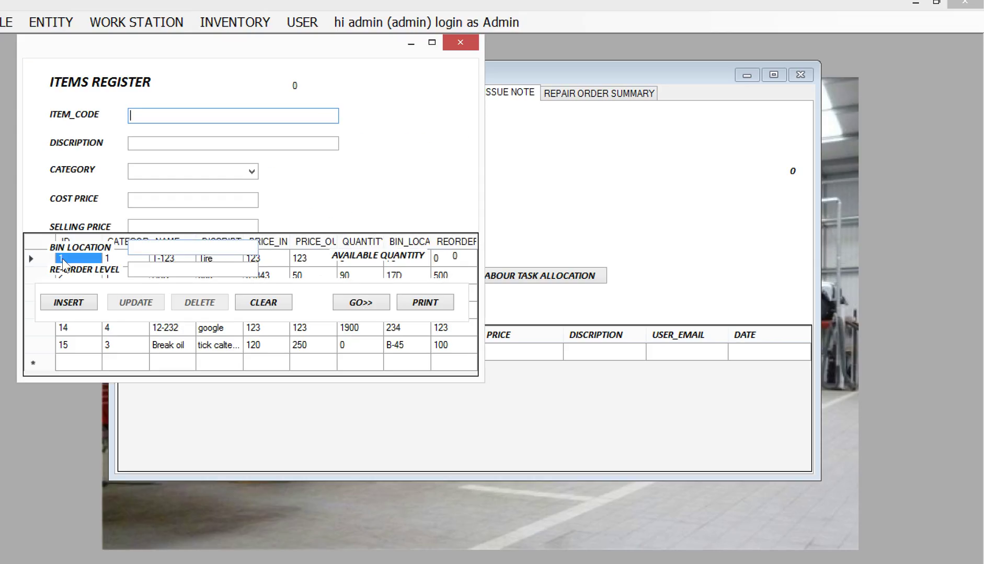
{"action": "left_click", "coordinate": [44, 258]}
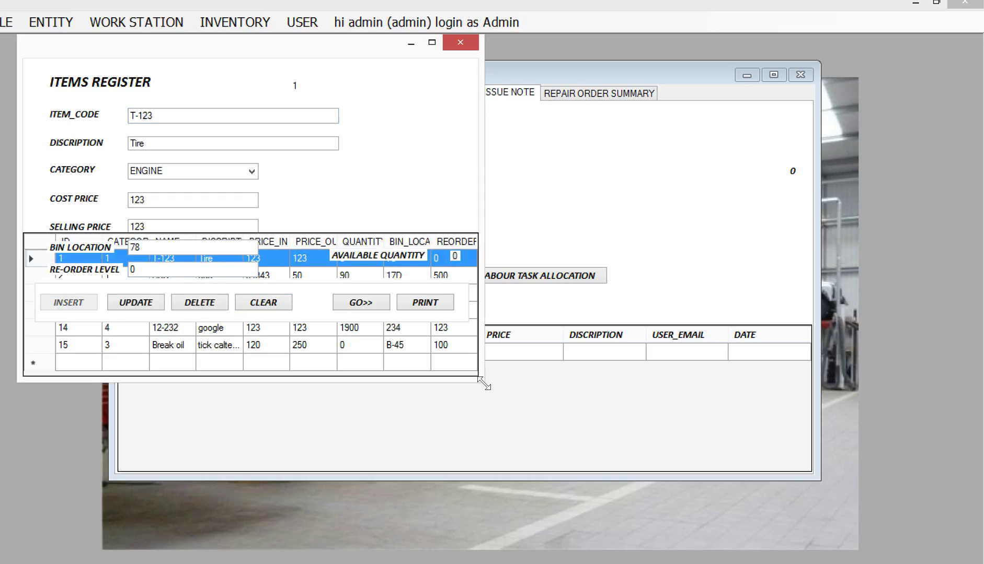
{"action": "left_click_drag", "start_coordinate": [595, 482], "coordinate": [627, 533]}
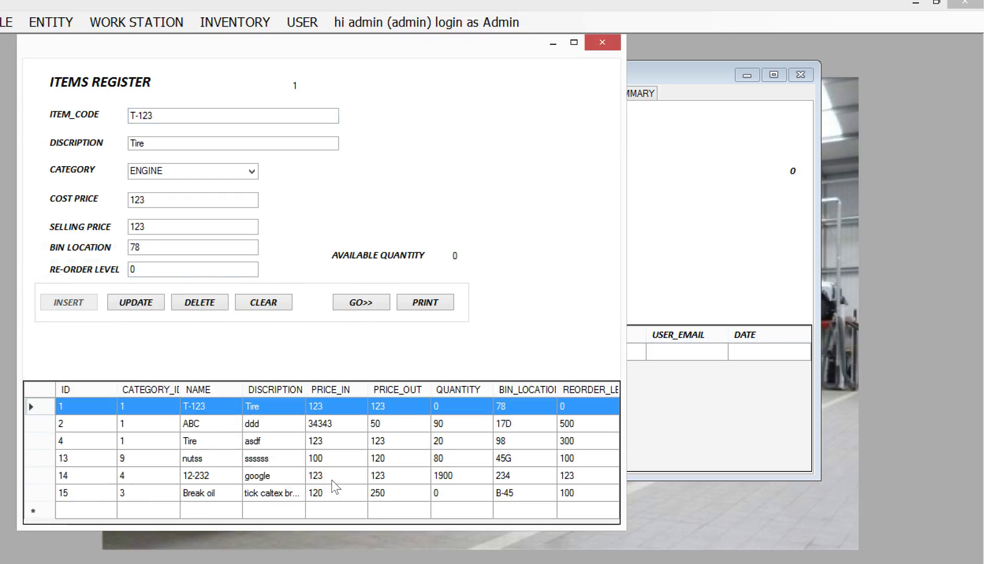
{"action": "left_click", "coordinate": [41, 475]}
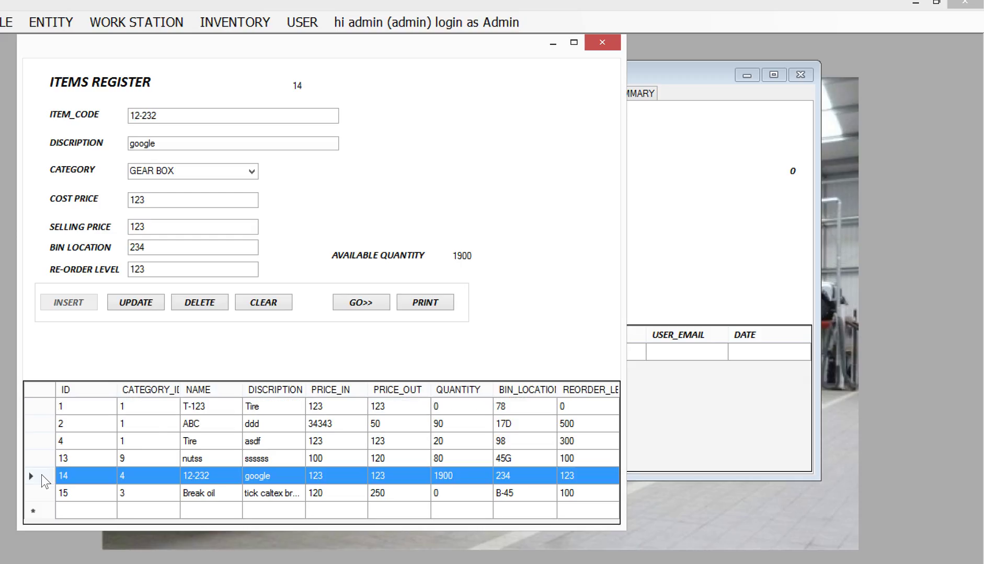
{"action": "left_click", "coordinate": [350, 306]}
{"action": "left_click_drag", "start_coordinate": [323, 249], "coordinate": [227, 234]}
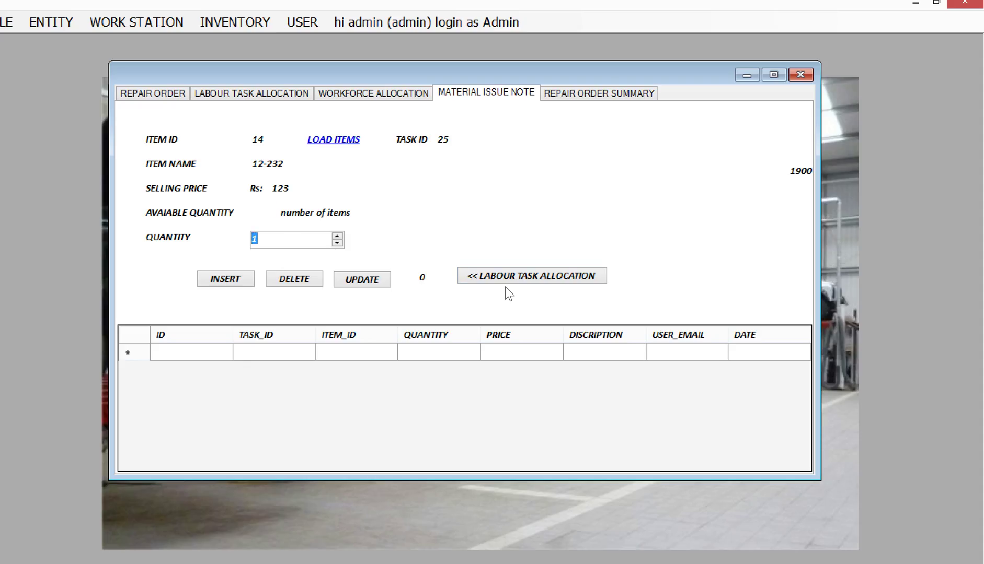
Issue 10 units of item 12-232 to the task and return to order 36's labour tasks.
{"action": "left_click", "coordinate": [326, 139]}
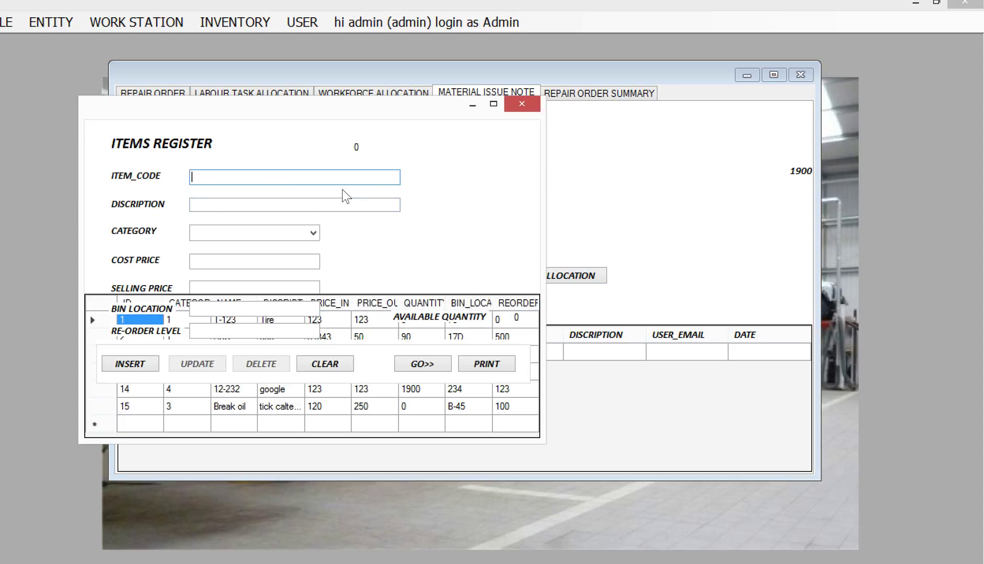
{"action": "left_click_drag", "start_coordinate": [564, 459], "coordinate": [626, 548]}
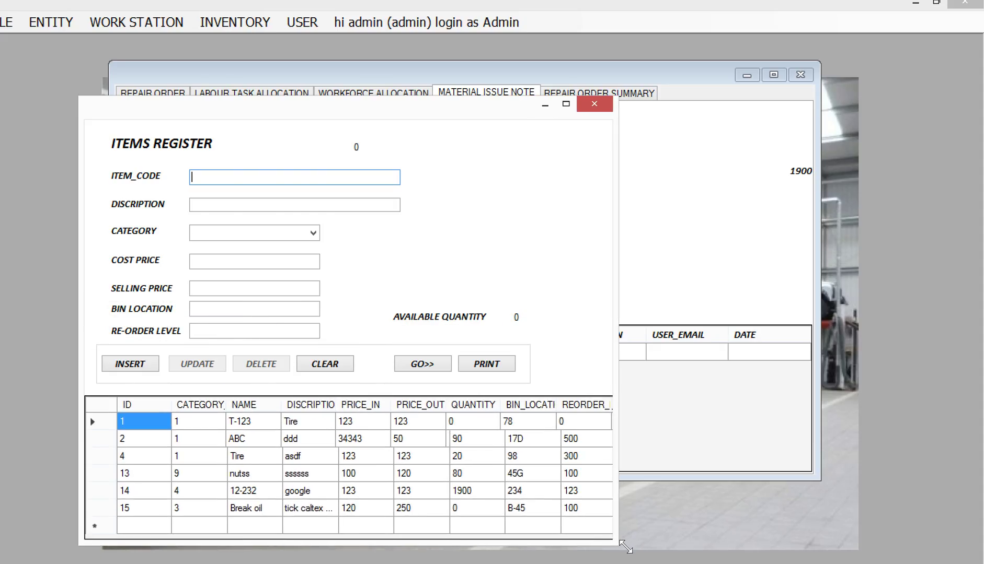
{"action": "left_click", "coordinate": [110, 491]}
{"action": "left_click", "coordinate": [410, 365]}
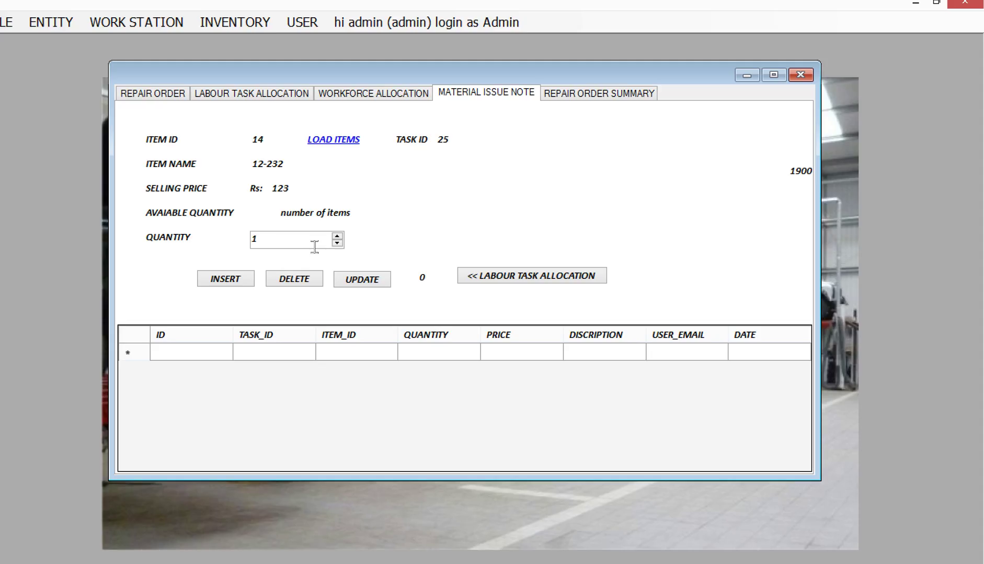
{"action": "left_click_drag", "start_coordinate": [314, 246], "coordinate": [219, 240]}
{"action": "type", "text": "10"}
{"action": "left_click", "coordinate": [211, 281]}
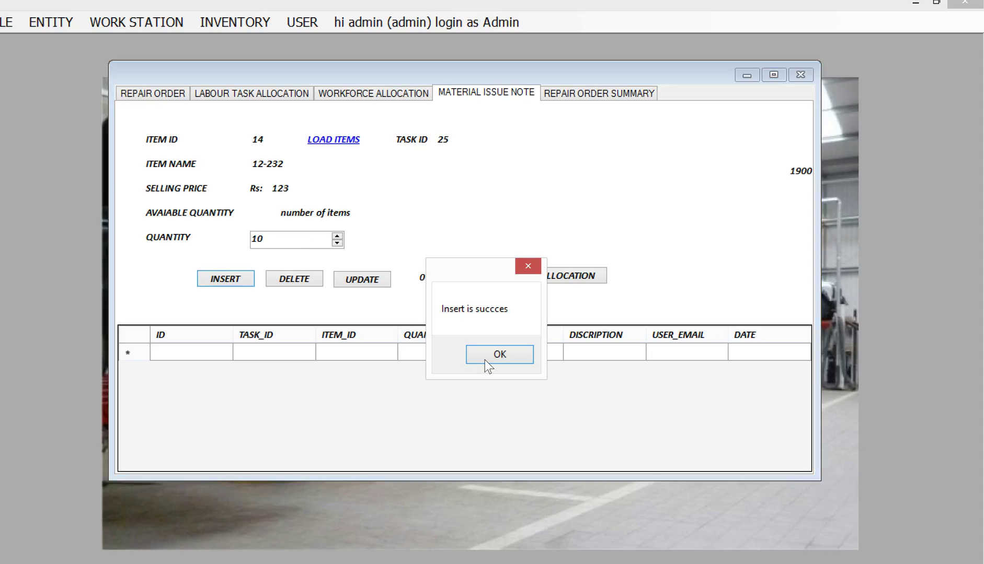
{"action": "left_click", "coordinate": [486, 361]}
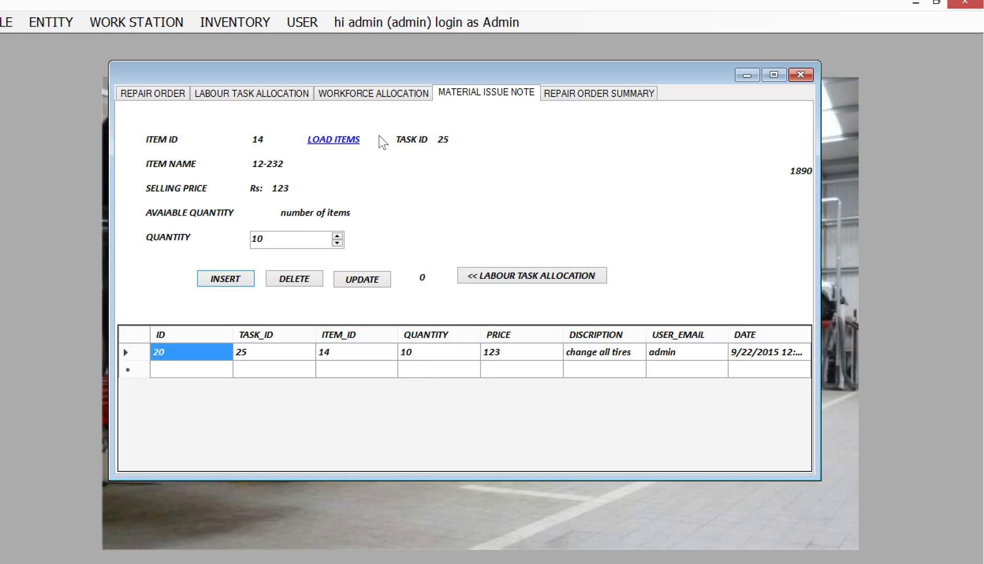
{"action": "left_click", "coordinate": [377, 100]}
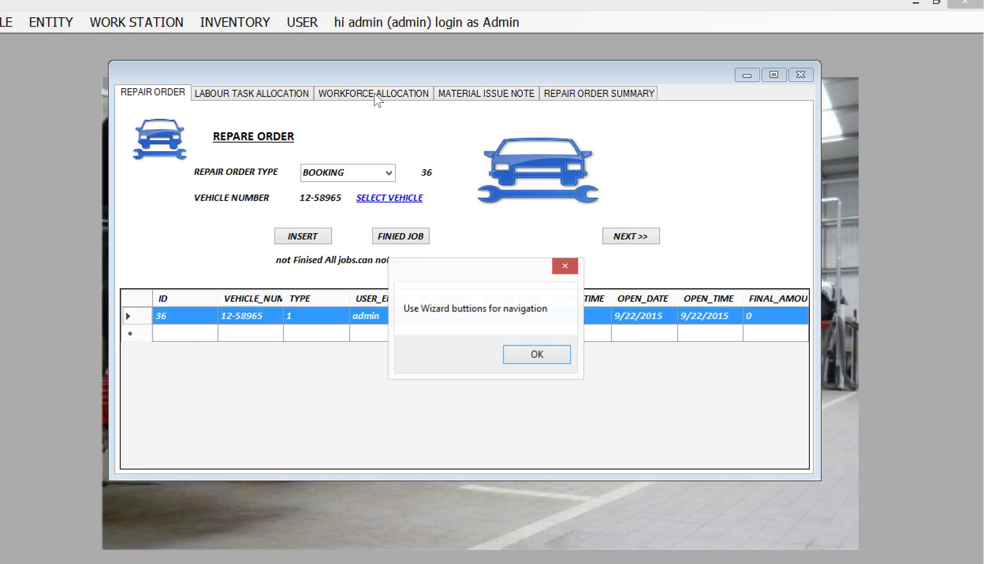
{"action": "left_click", "coordinate": [537, 353]}
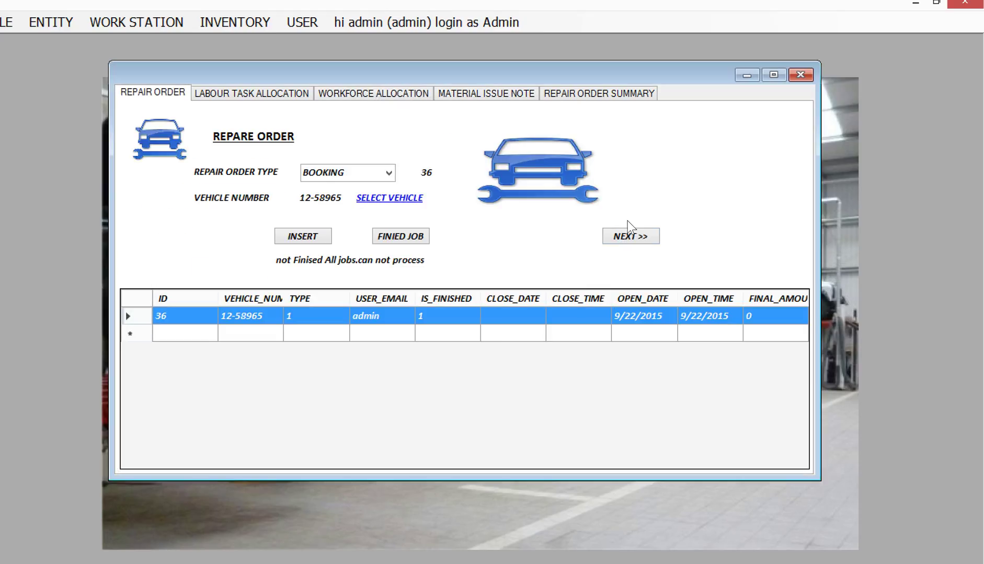
{"action": "left_click", "coordinate": [630, 236]}
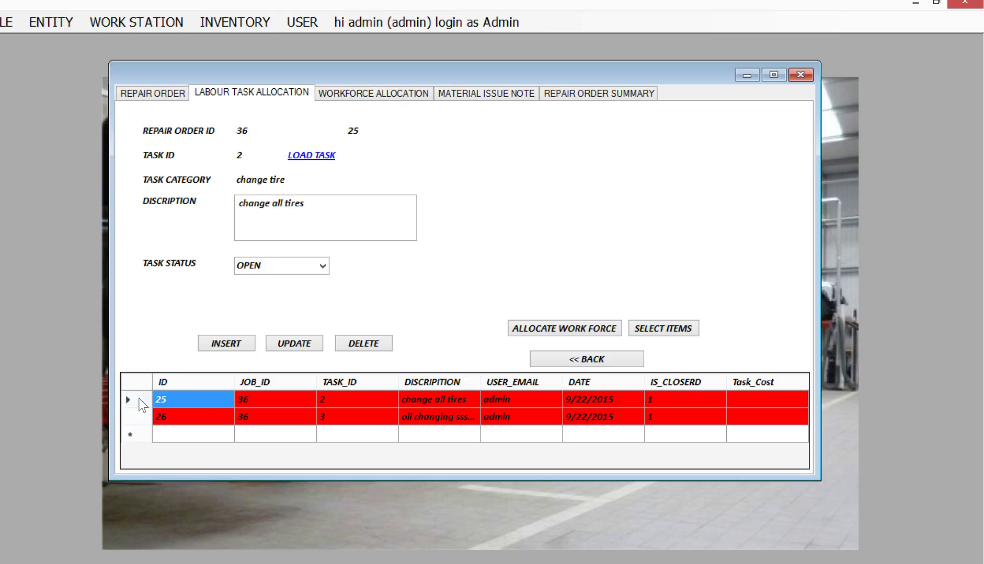
Open the change all tires material issue note and inspect Break oil's available stock.
{"action": "left_click", "coordinate": [196, 401]}
{"action": "left_click", "coordinate": [683, 330]}
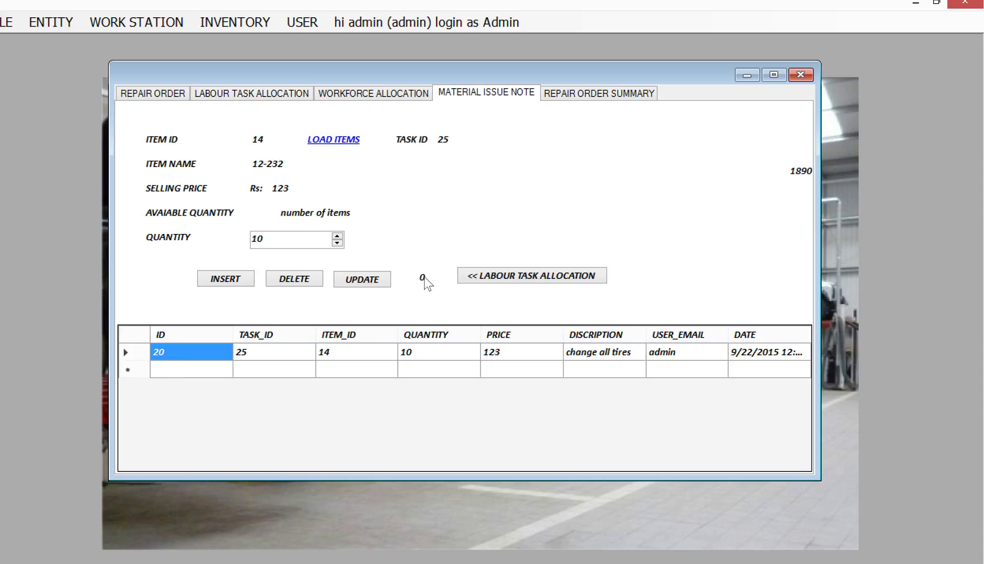
{"action": "left_click", "coordinate": [493, 278]}
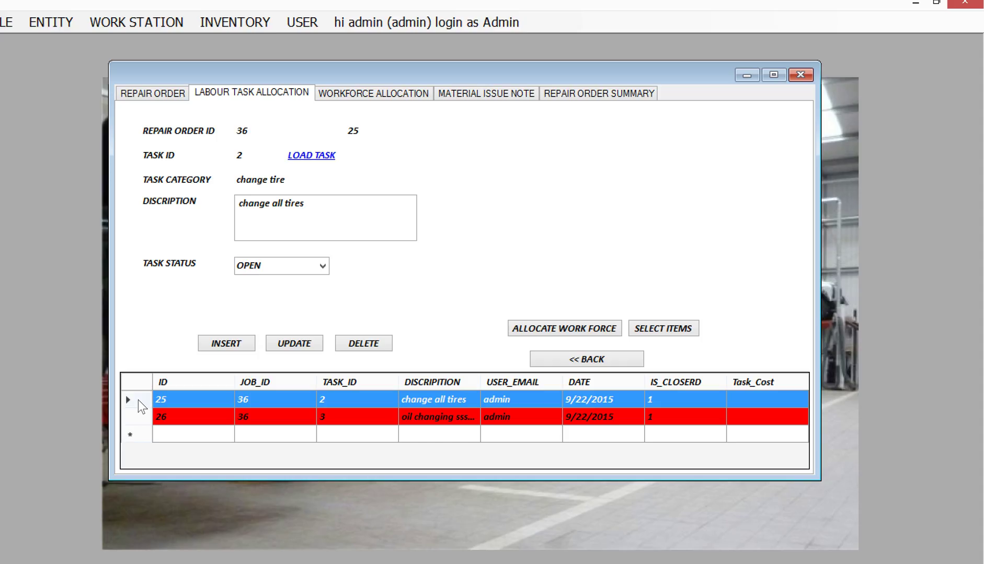
{"action": "left_click", "coordinate": [679, 330]}
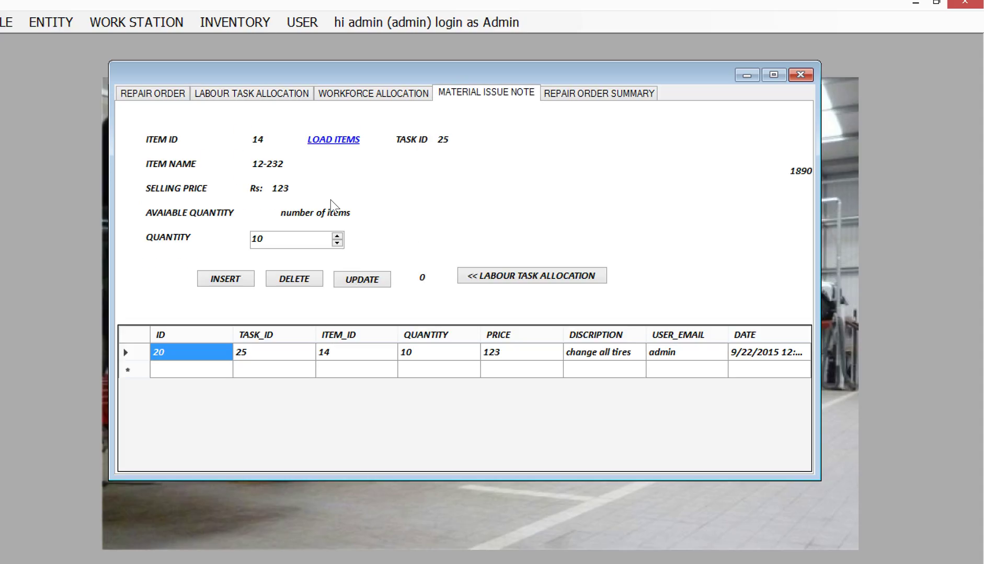
{"action": "left_click", "coordinate": [351, 141]}
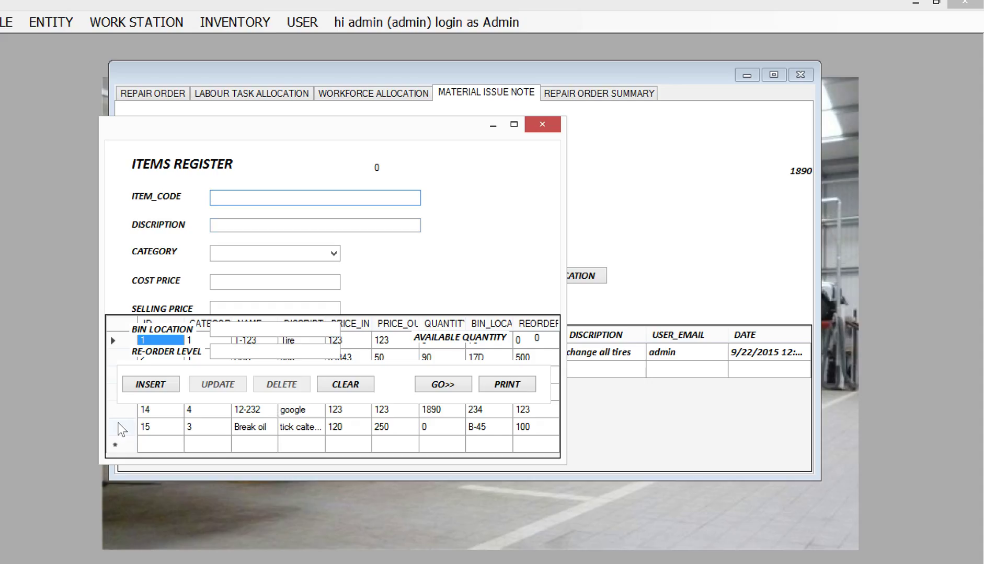
{"action": "left_click", "coordinate": [250, 425]}
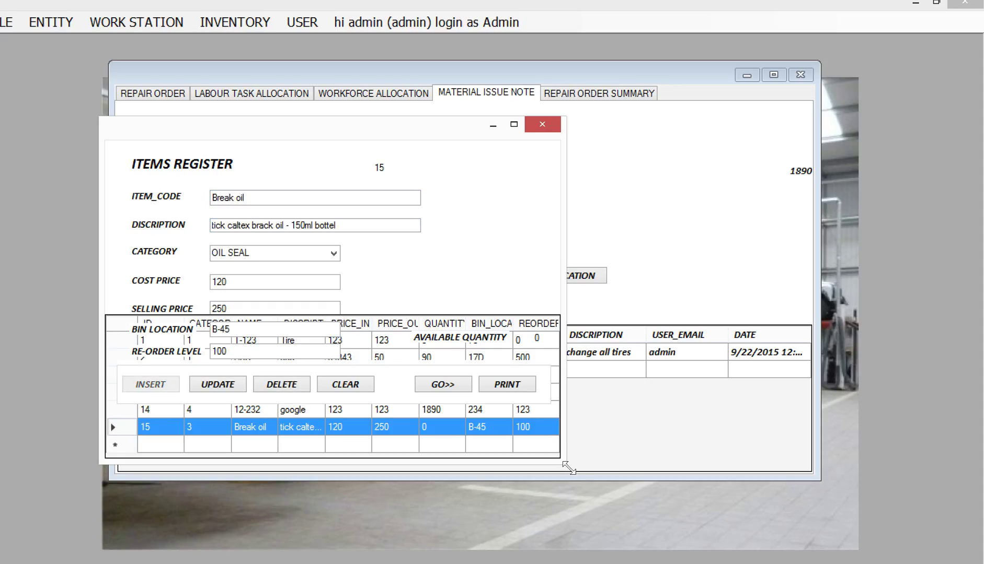
{"action": "left_click_drag", "start_coordinate": [572, 464], "coordinate": [630, 562]}
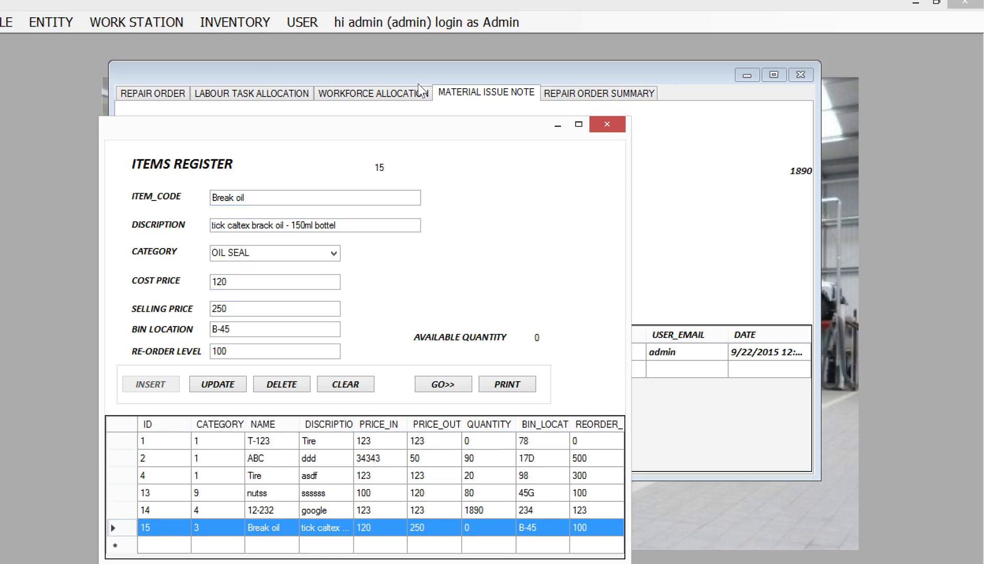
Open the Inventory Process form from the INVENTORY menu.
{"action": "left_click", "coordinate": [345, 70]}
{"action": "left_click", "coordinate": [234, 22]}
{"action": "left_click", "coordinate": [251, 45]}
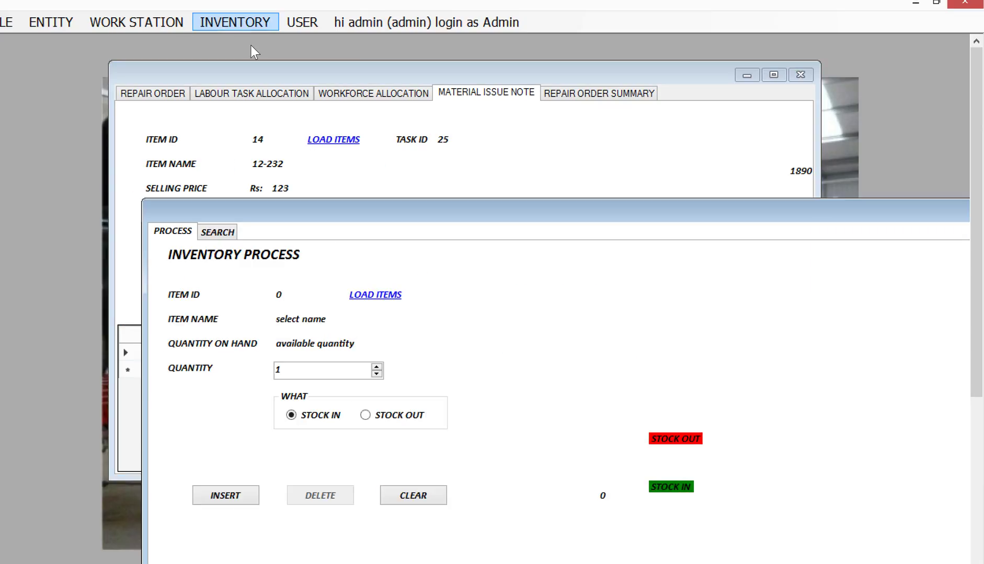
Record a Stock In of 120 units of Break oil.
{"action": "left_click_drag", "start_coordinate": [388, 220], "coordinate": [379, 163]}
{"action": "left_click_drag", "start_coordinate": [349, 114], "coordinate": [283, 62]}
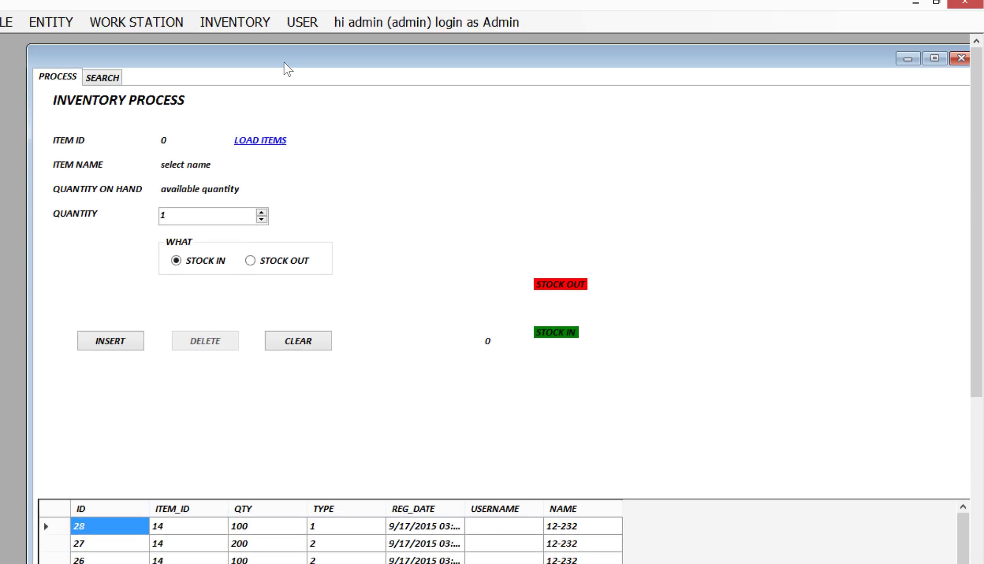
{"action": "left_click", "coordinate": [267, 141]}
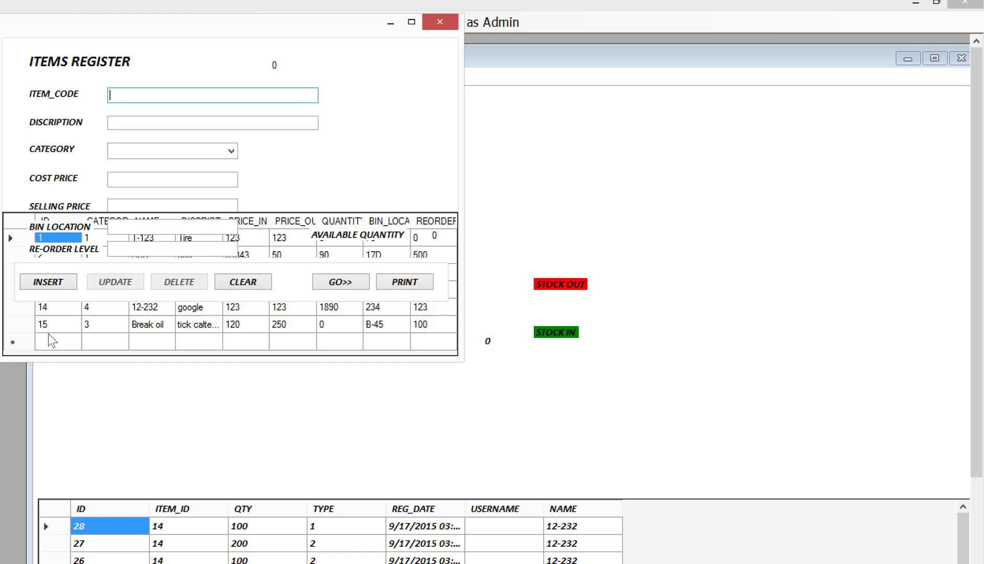
{"action": "left_click", "coordinate": [16, 326]}
{"action": "left_click", "coordinate": [342, 287]}
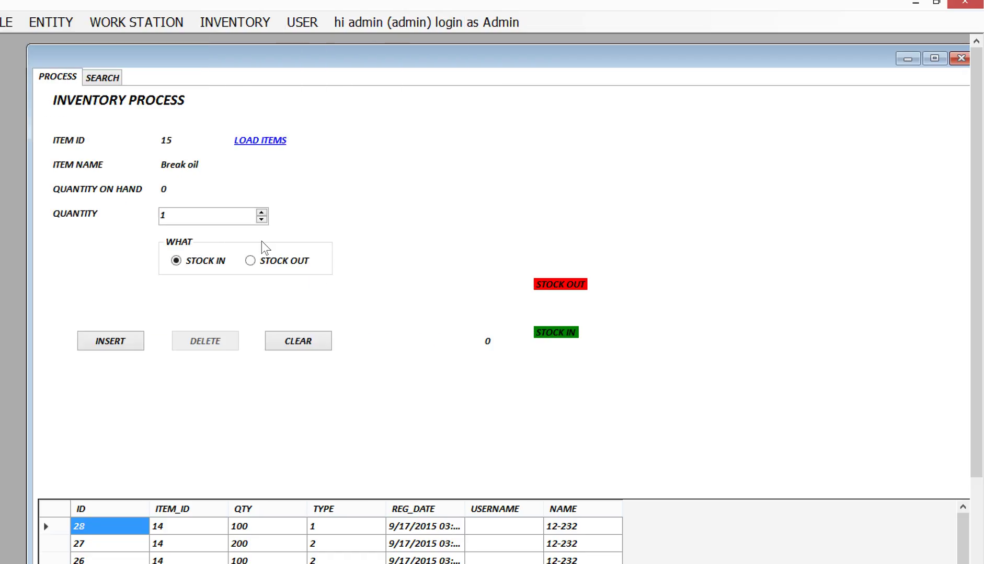
{"action": "double_click", "coordinate": [174, 220]}
{"action": "type", "text": "120"}
{"action": "left_click", "coordinate": [114, 348]}
{"action": "left_click", "coordinate": [466, 359]}
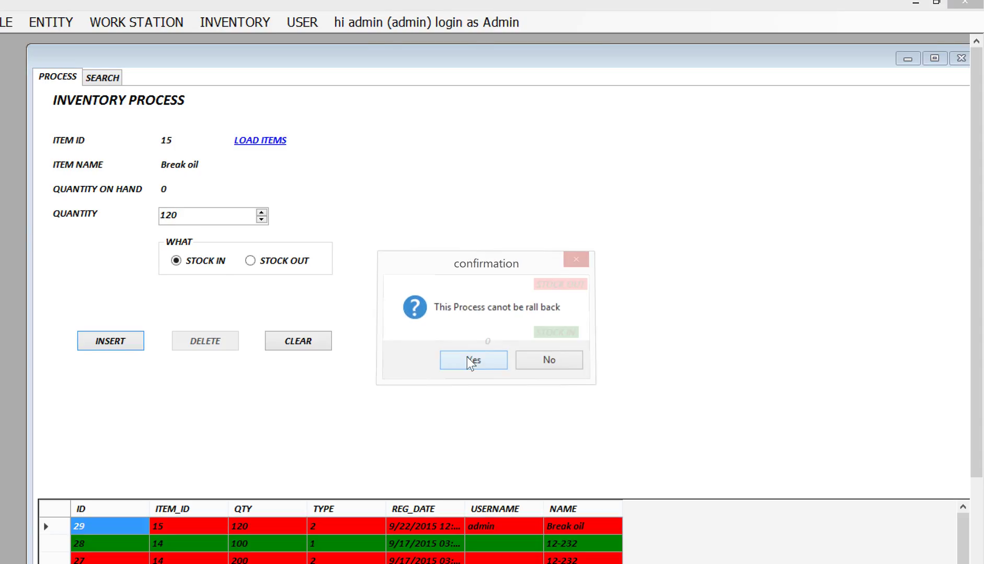
{"action": "left_click", "coordinate": [507, 363]}
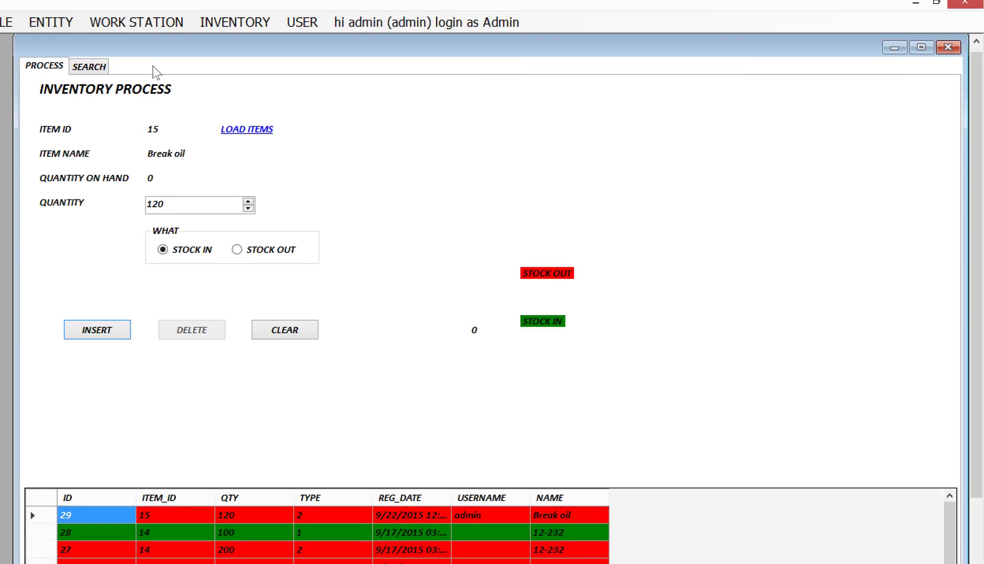
Search stock records by From Date to find the new entry, then close the inventory window.
{"action": "left_click", "coordinate": [89, 68]}
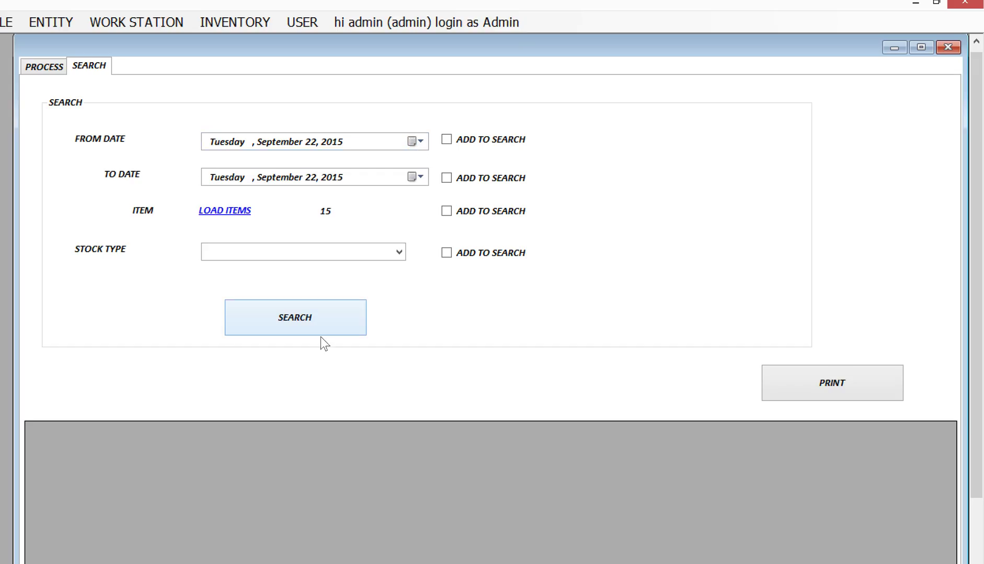
{"action": "left_click", "coordinate": [445, 141]}
{"action": "left_click", "coordinate": [327, 319]}
{"action": "left_click_drag", "start_coordinate": [109, 458], "coordinate": [575, 471]}
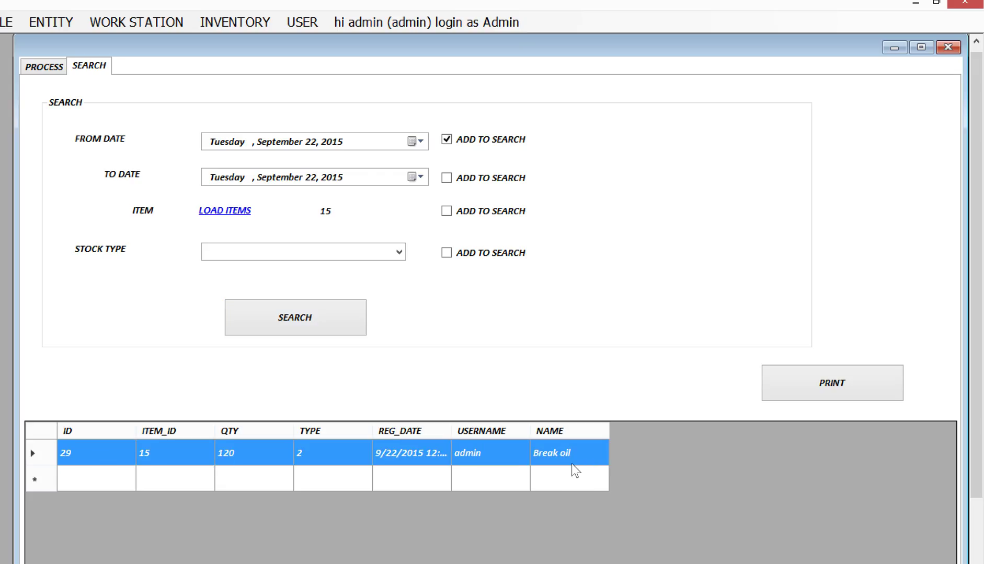
{"action": "left_click", "coordinate": [948, 48]}
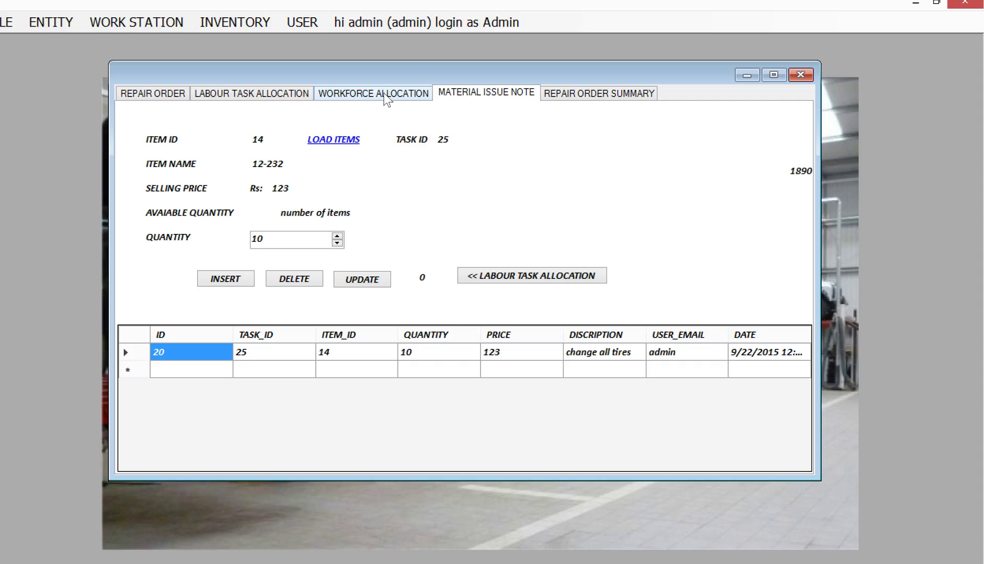
Issue 10 Break oil to the tire-change task.
{"action": "left_click", "coordinate": [333, 141]}
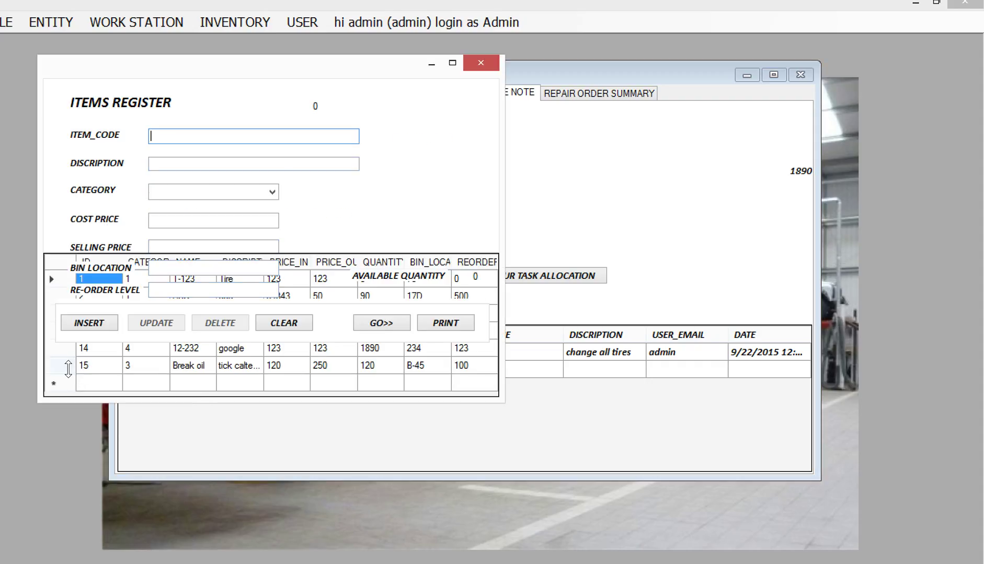
{"action": "left_click", "coordinate": [65, 365]}
{"action": "left_click", "coordinate": [373, 325]}
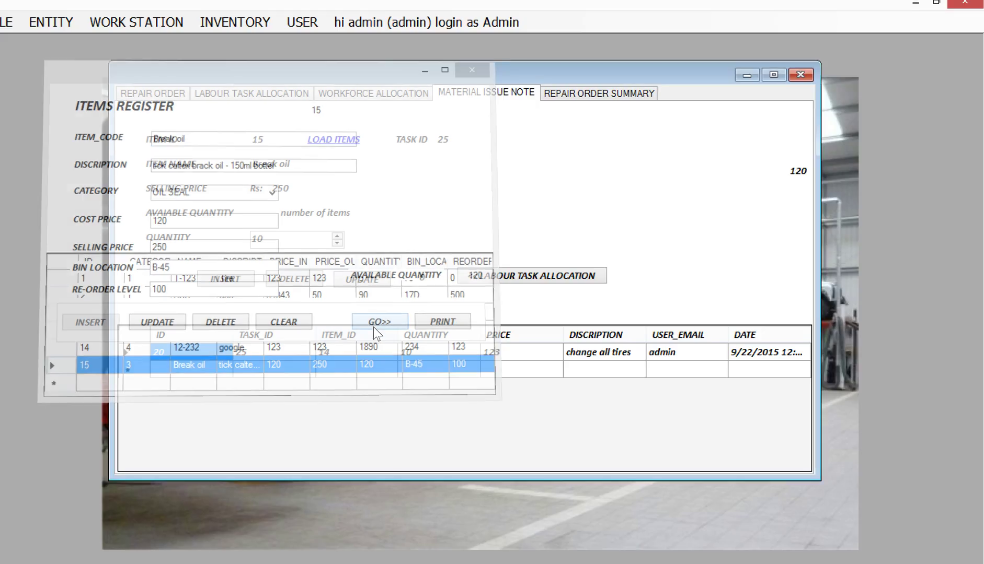
{"action": "left_click", "coordinate": [264, 244]}
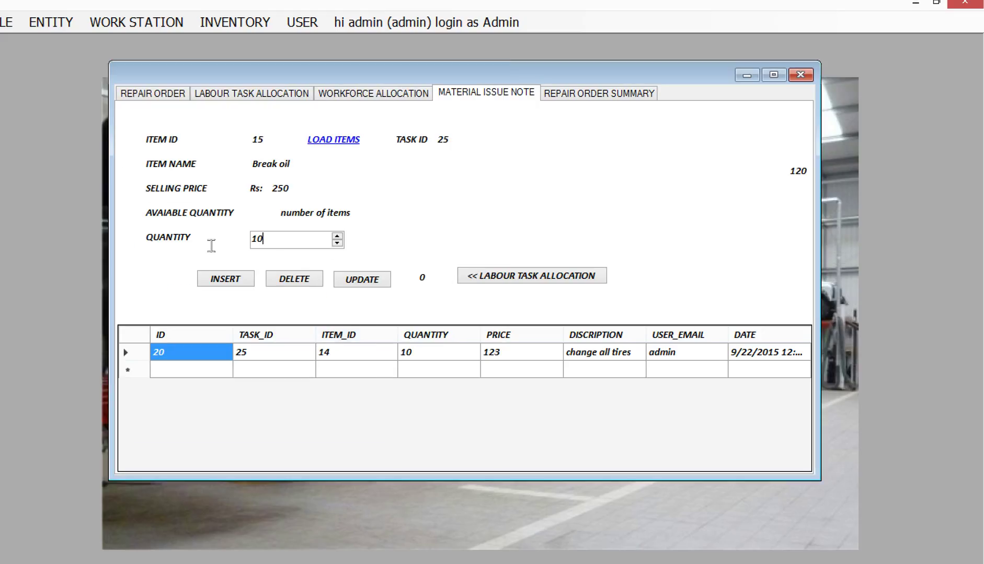
{"action": "key", "text": "shift+Home"}
{"action": "type", "text": "250"}
{"action": "key", "text": "BackSpace"}
{"action": "key", "text": "BackSpace"}
{"action": "key", "text": "BackSpace"}
{"action": "type", "text": "10"}
{"action": "left_click", "coordinate": [251, 282]}
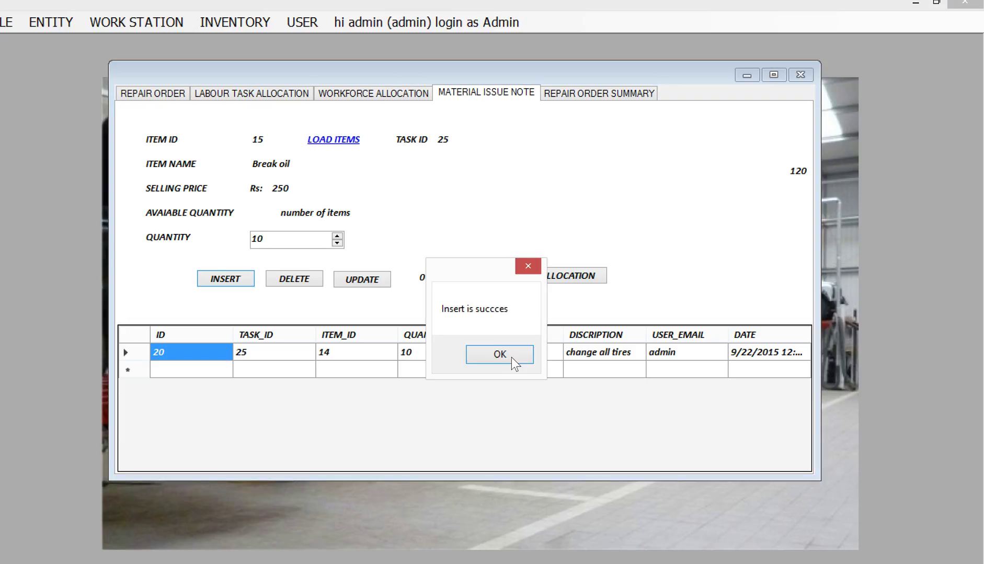
{"action": "left_click", "coordinate": [511, 356]}
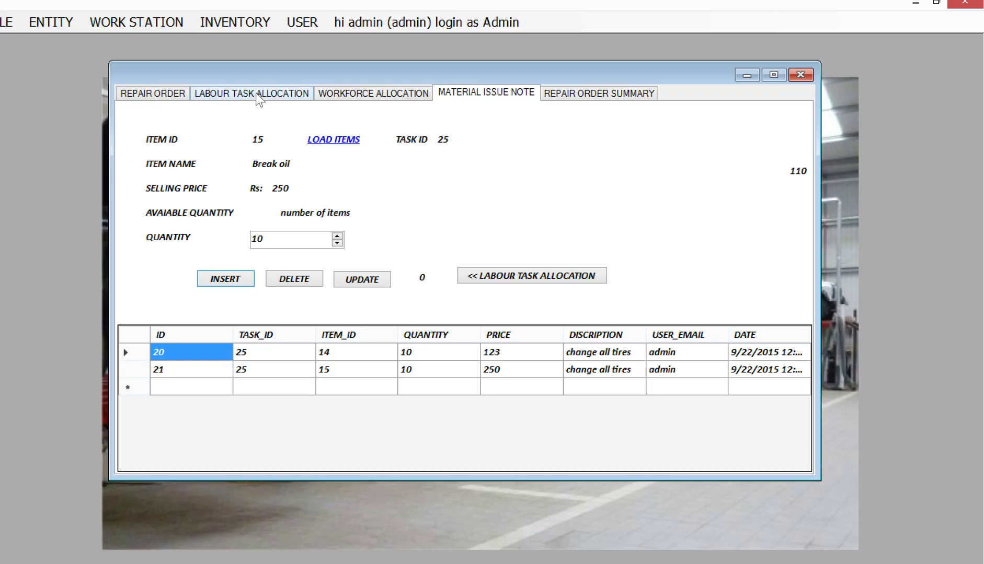
Issue 100 of item 12-232 to the oil-changing task and view the repair order summary.
{"action": "left_click", "coordinate": [552, 277]}
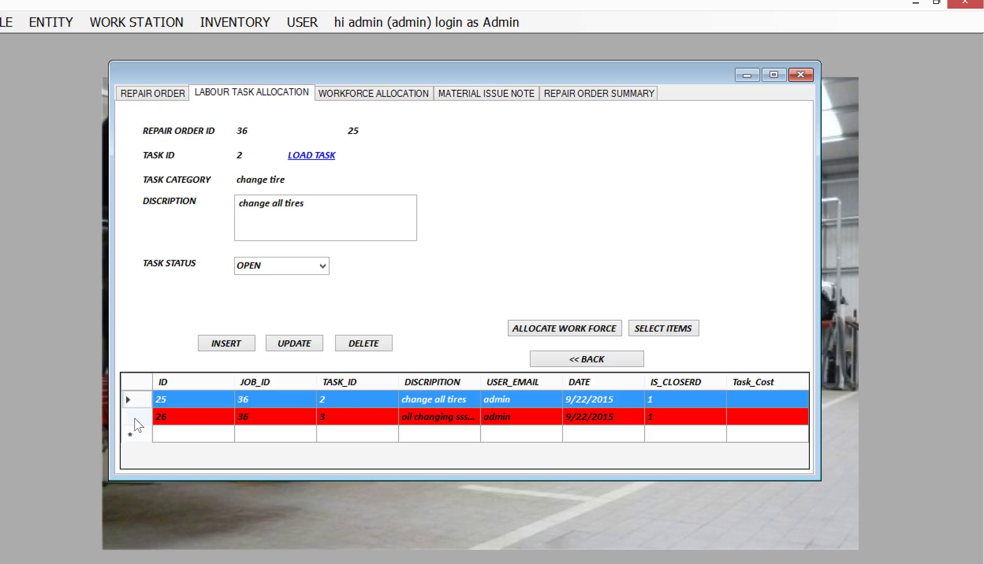
{"action": "left_click", "coordinate": [134, 418]}
{"action": "left_click", "coordinate": [645, 330]}
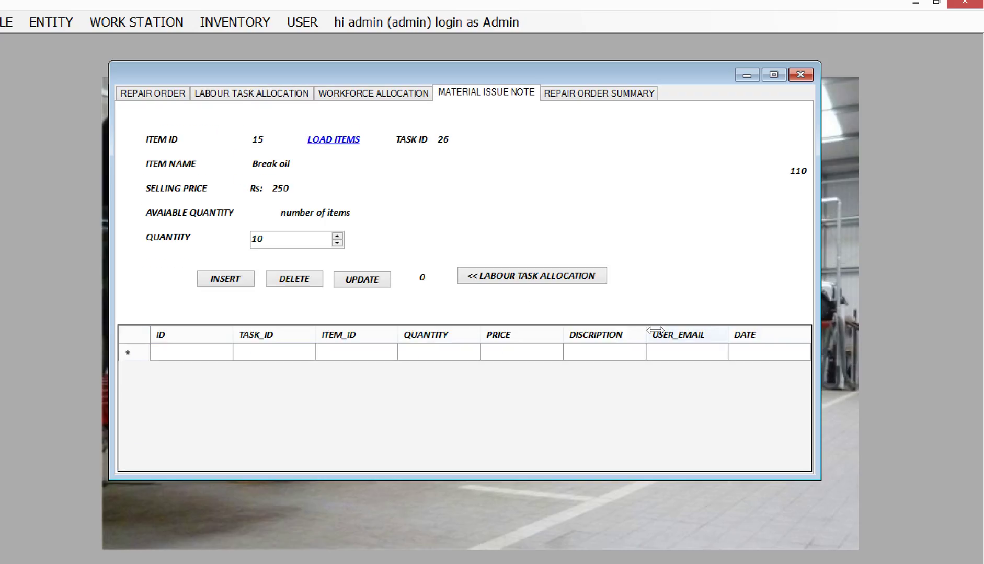
{"action": "left_click", "coordinate": [335, 139]}
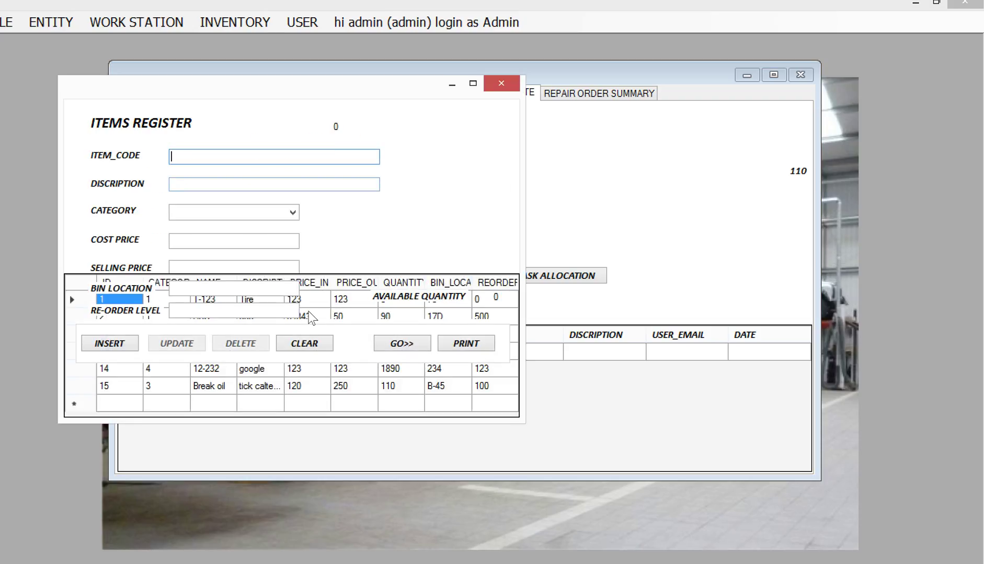
{"action": "left_click", "coordinate": [86, 371]}
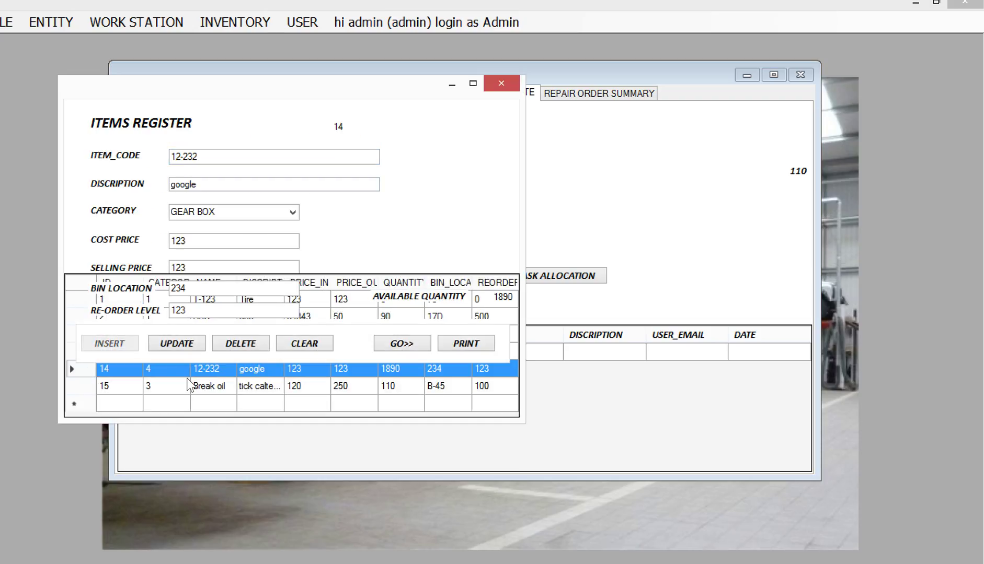
{"action": "left_click", "coordinate": [401, 344]}
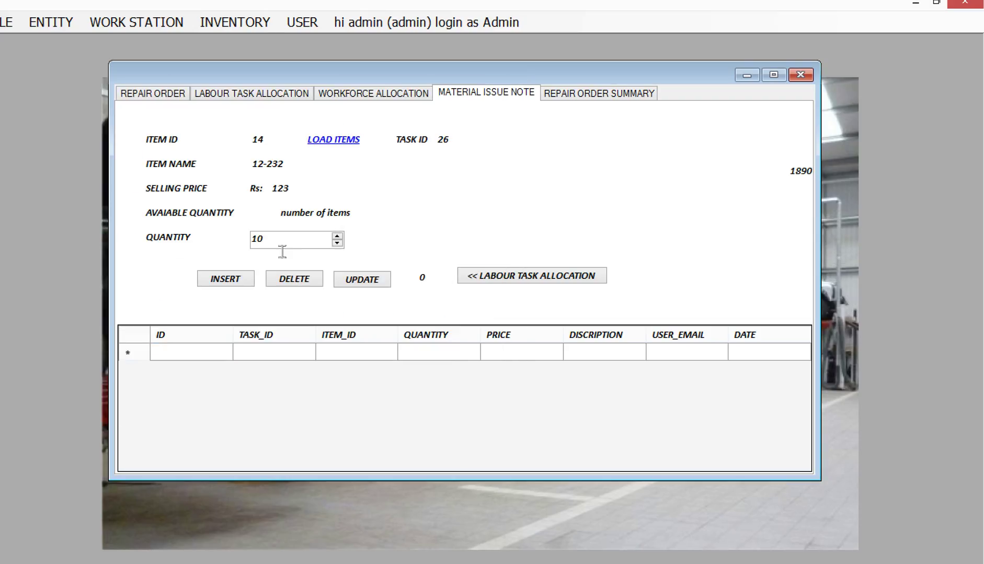
{"action": "left_click_drag", "start_coordinate": [282, 244], "coordinate": [220, 242]}
{"action": "type", "text": "250"}
{"action": "left_click", "coordinate": [218, 285]}
{"action": "left_click", "coordinate": [507, 353]}
{"action": "left_click", "coordinate": [582, 92]}
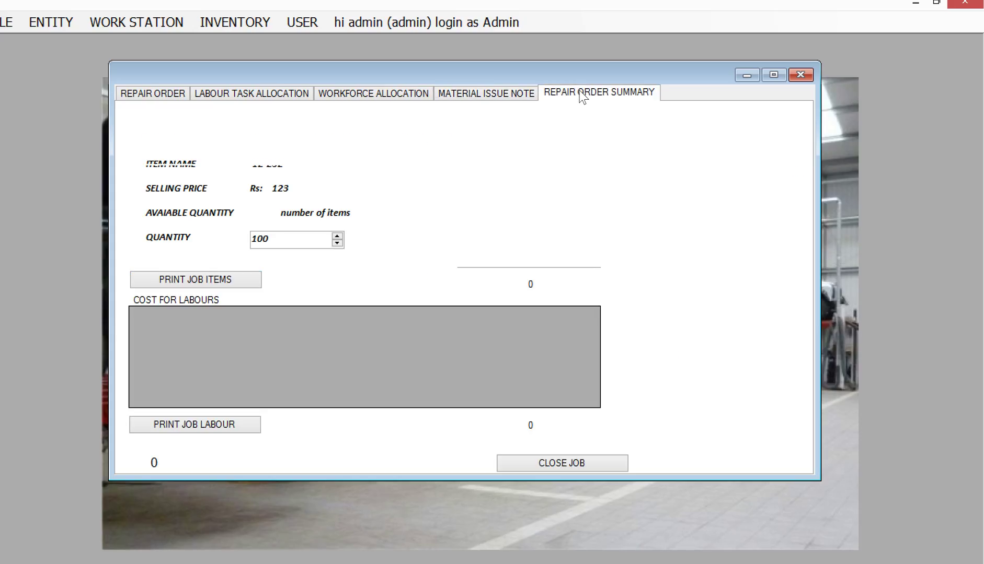
Calculate the job cost of Rs 16030 and close repair order 36 as finished.
{"action": "left_click", "coordinate": [556, 131]}
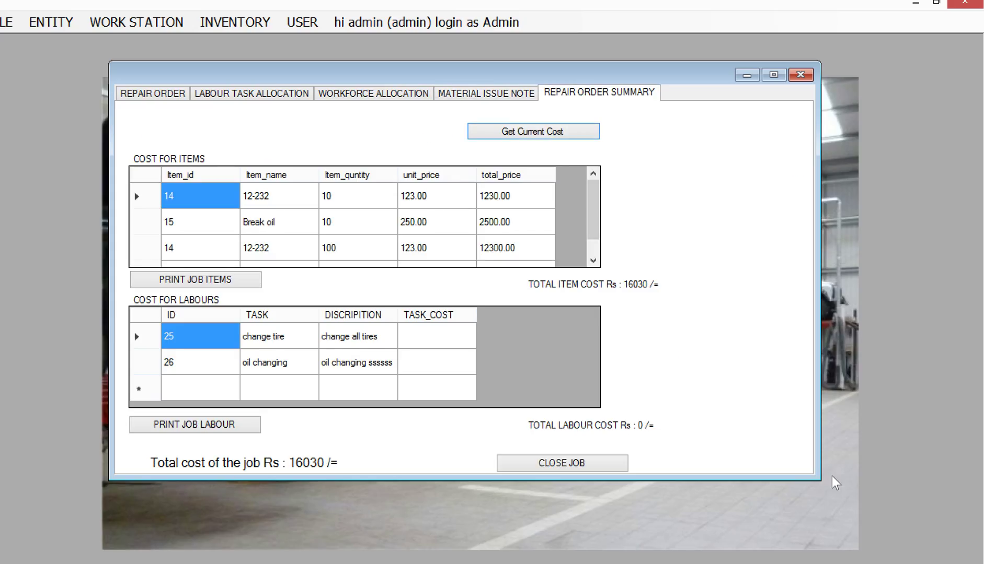
{"action": "left_click_drag", "start_coordinate": [826, 478], "coordinate": [824, 522]}
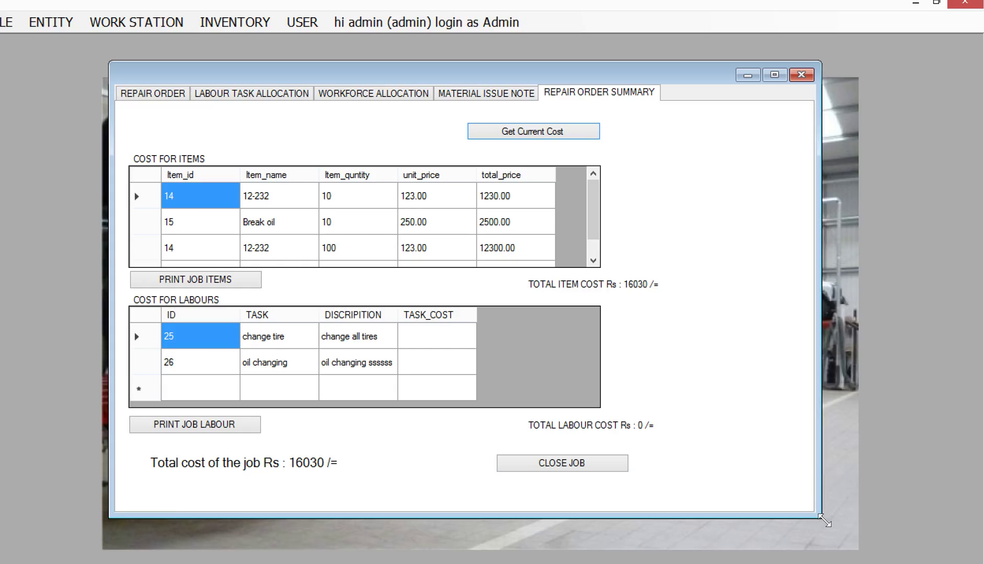
{"action": "left_click", "coordinate": [617, 463]}
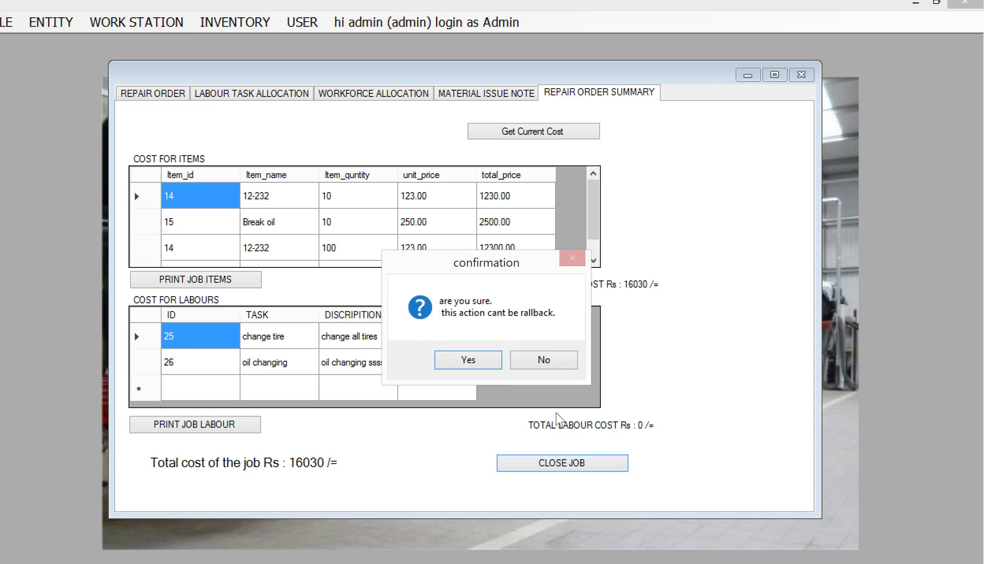
{"action": "left_click", "coordinate": [477, 365]}
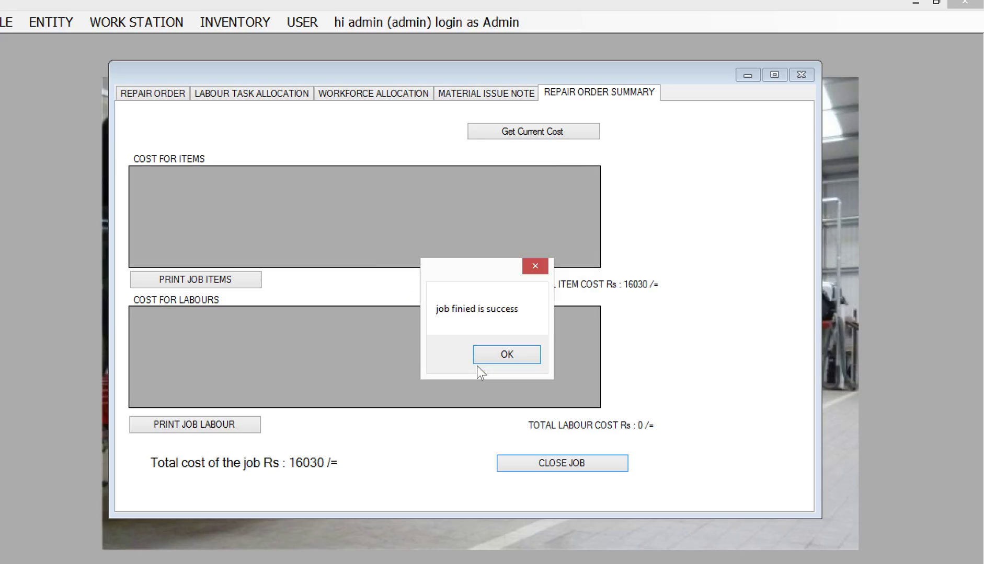
{"action": "left_click", "coordinate": [497, 362]}
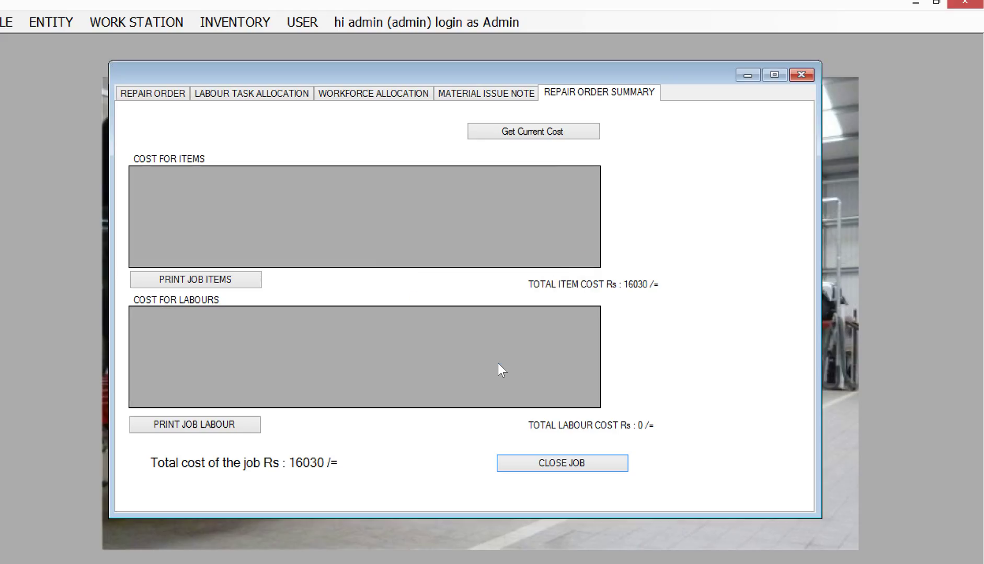
{"action": "left_click", "coordinate": [165, 97]}
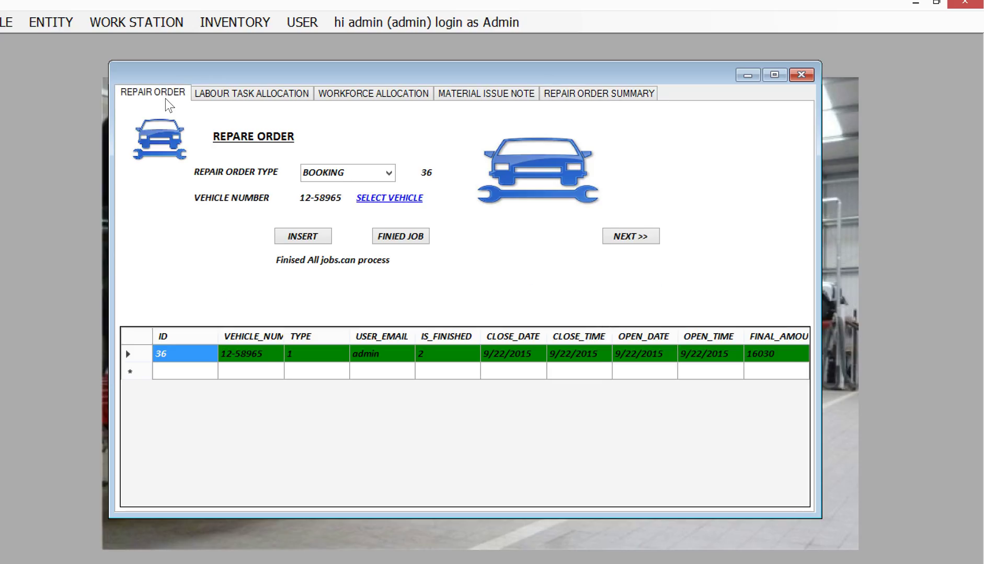
Select repair order 36 in the grid and open its labour tasks, now showing tasks 25 and 26 closed.
{"action": "left_click", "coordinate": [226, 96]}
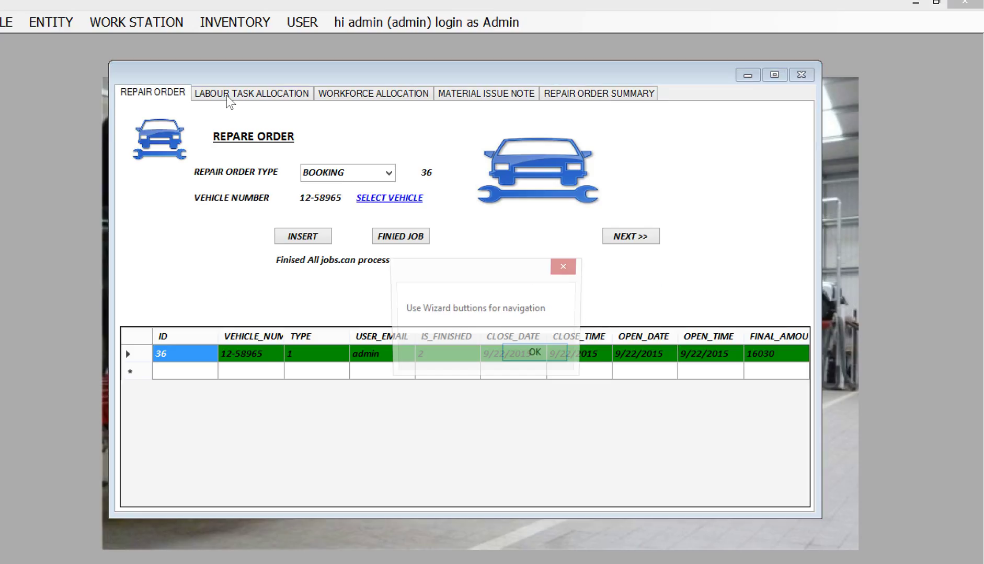
{"action": "left_click", "coordinate": [554, 355]}
{"action": "left_click", "coordinate": [125, 350]}
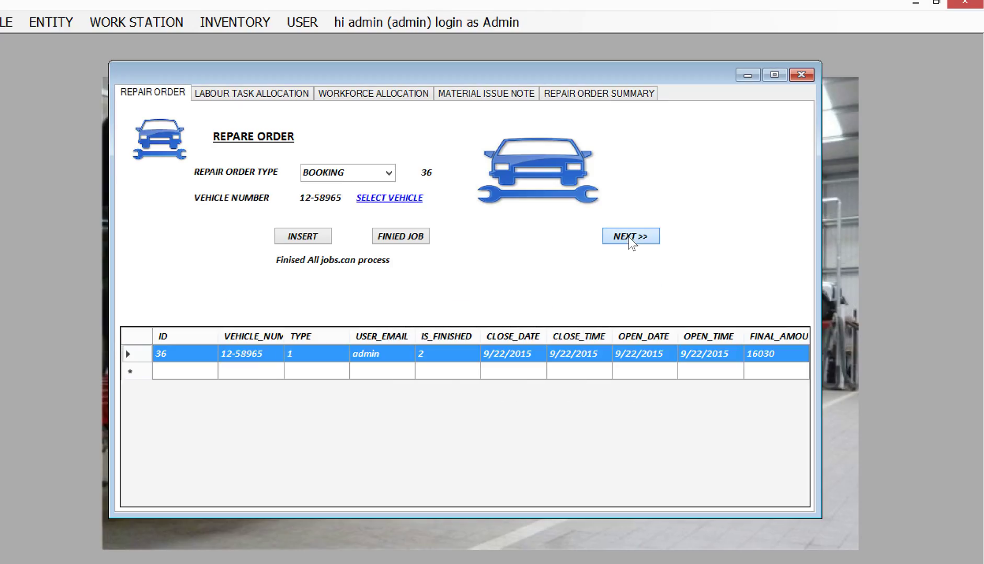
{"action": "left_click", "coordinate": [629, 237]}
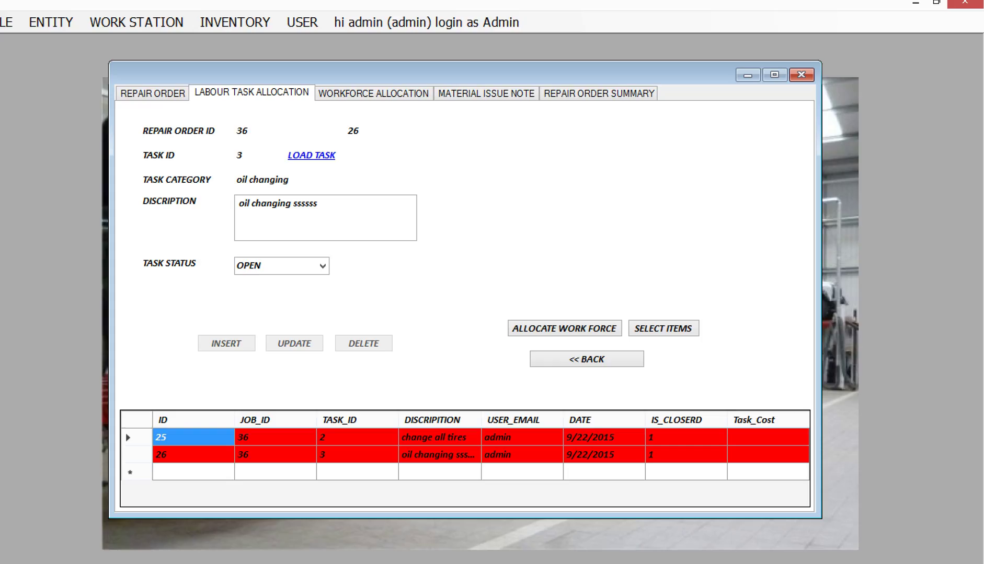
{"action": "mouse_move", "coordinate": [374, 563]}
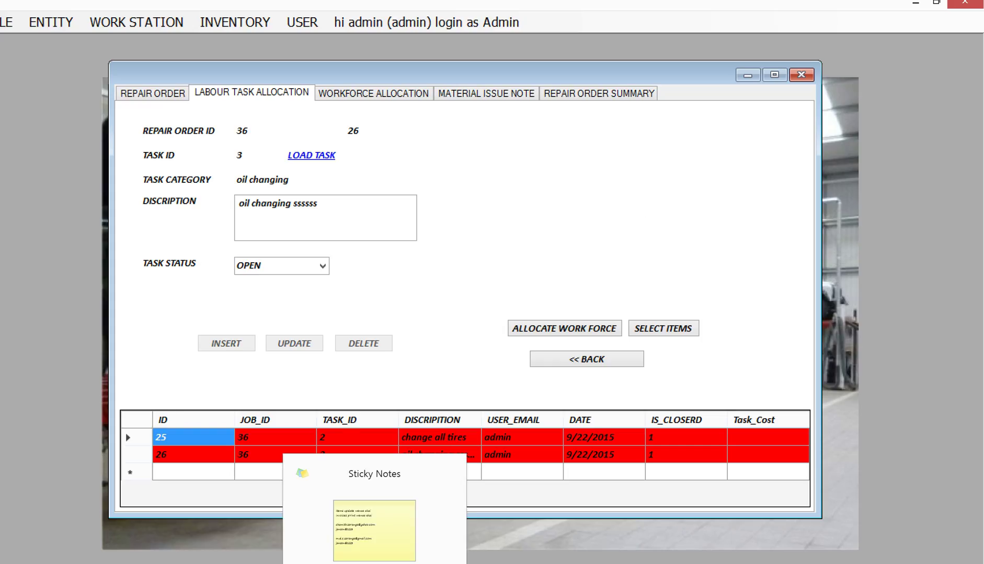
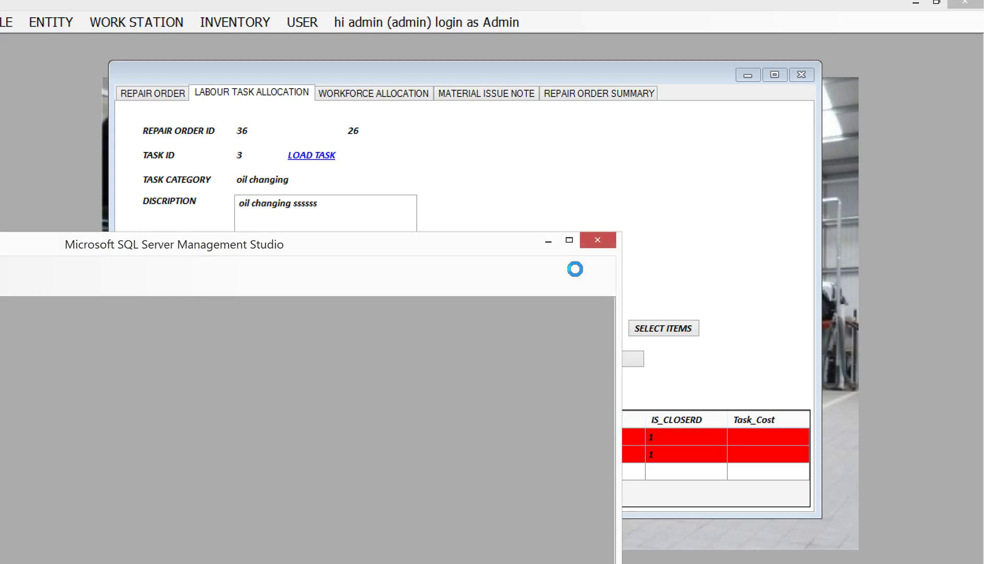
Connect to the server and expand the VMS database's Tables folder.
{"action": "left_click", "coordinate": [102, 325]}
{"action": "double_click", "coordinate": [286, 246]}
{"action": "left_click", "coordinate": [2, 112]}
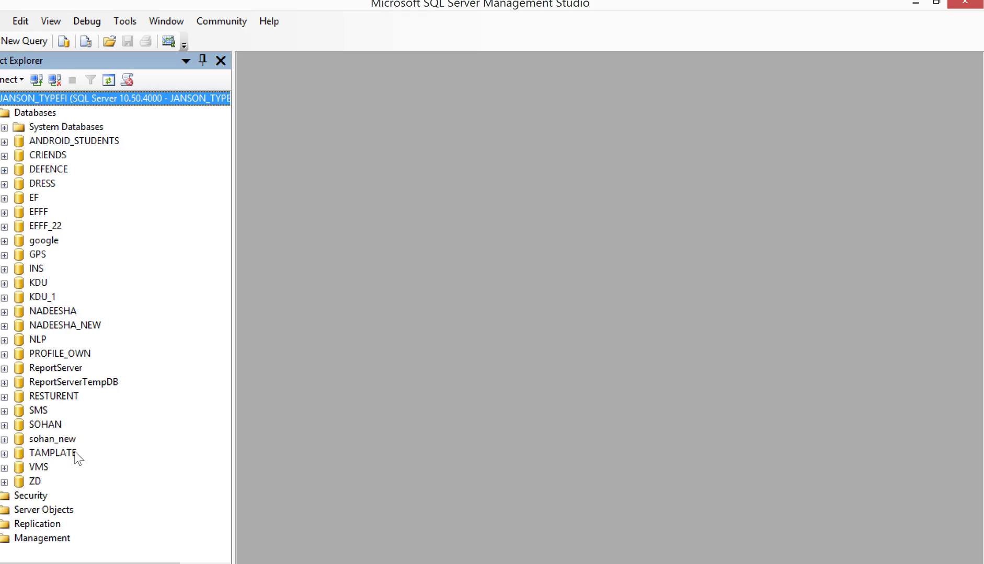
{"action": "left_click", "coordinate": [15, 468]}
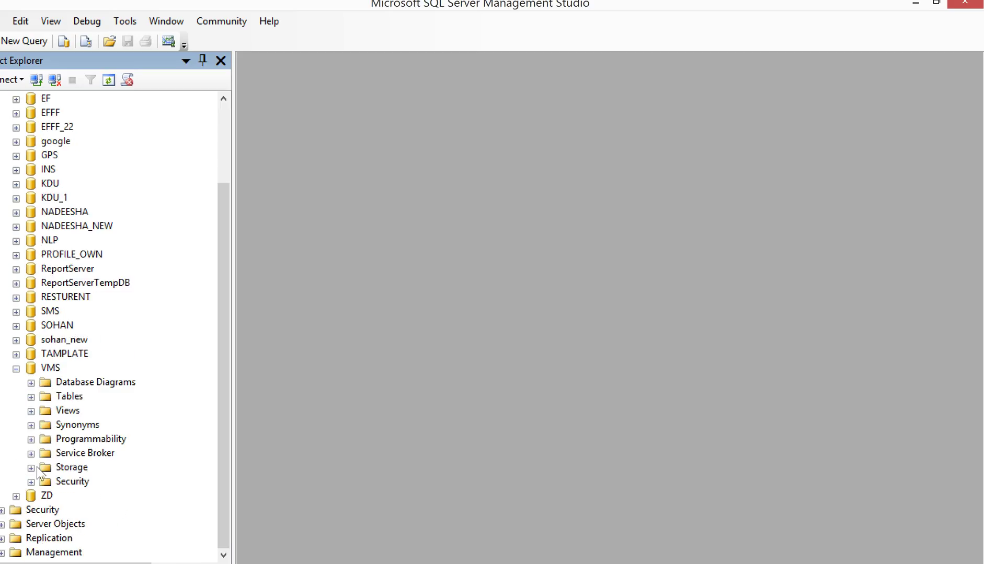
{"action": "left_click", "coordinate": [32, 397]}
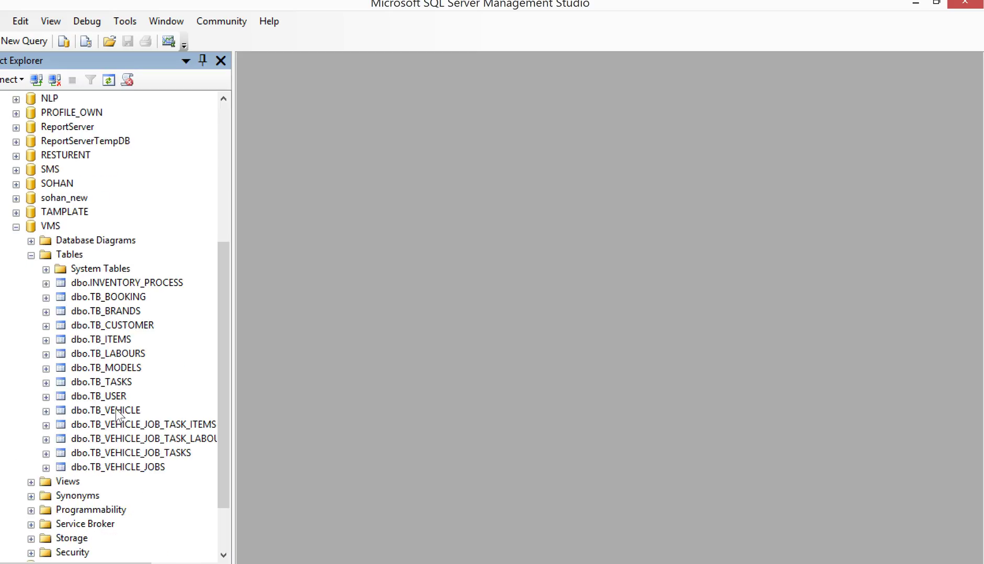
Open dbo.TB_VEHICLE and dbo.TB_VEHICLE_JOBS with Edit Top 200 Rows.
{"action": "left_click", "coordinate": [120, 412]}
{"action": "right_click", "coordinate": [120, 416]}
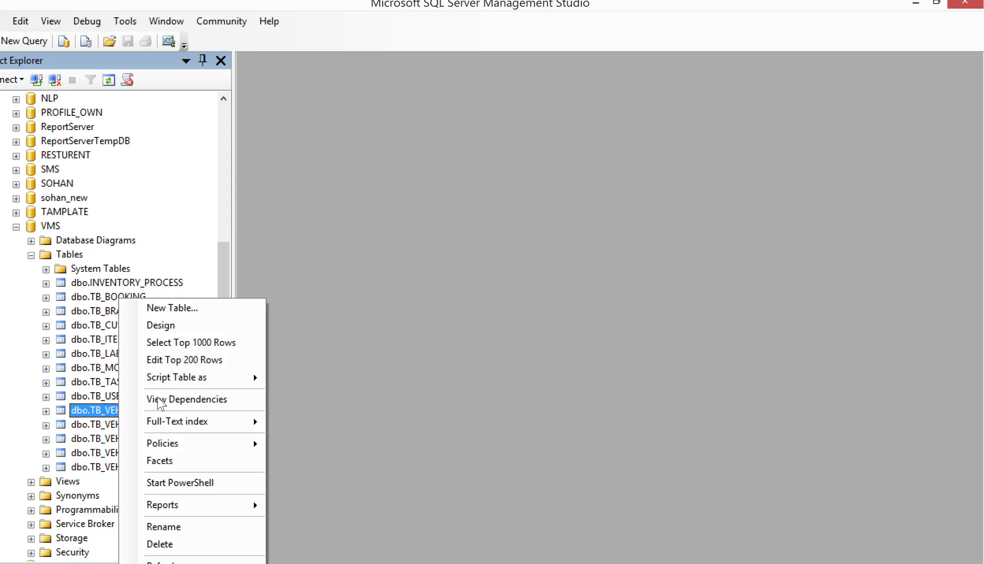
{"action": "left_click", "coordinate": [190, 361]}
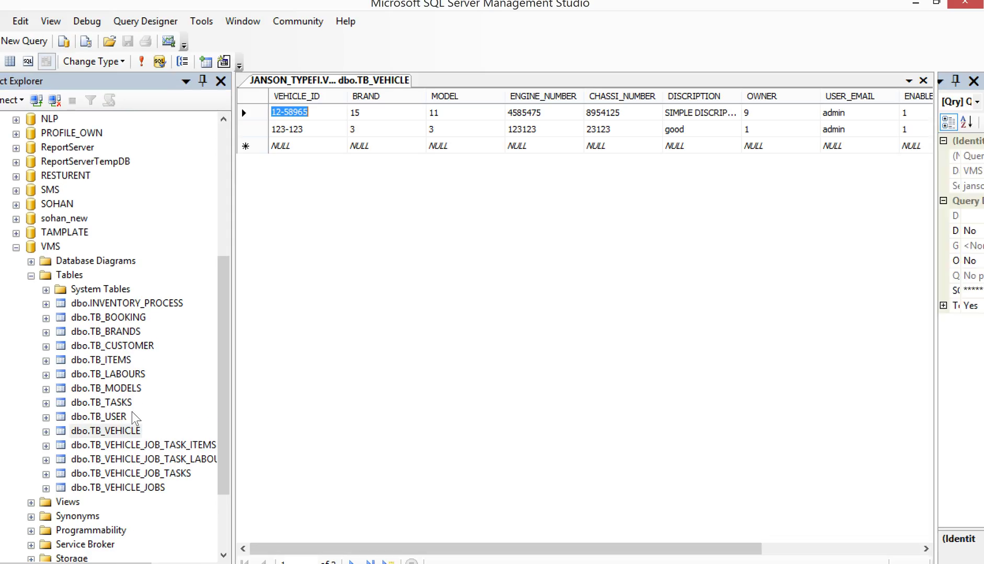
{"action": "right_click", "coordinate": [157, 487]}
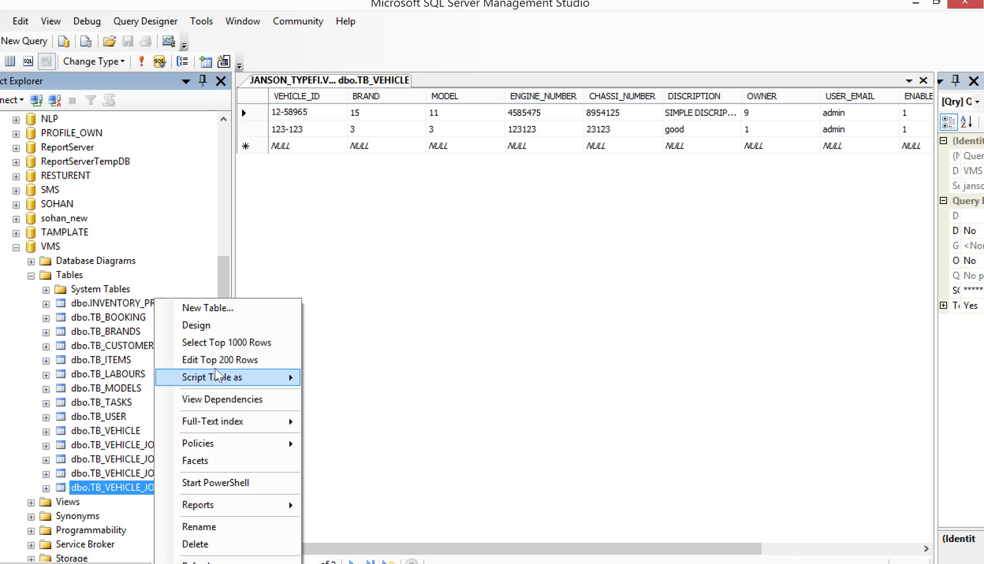
{"action": "left_click", "coordinate": [215, 364]}
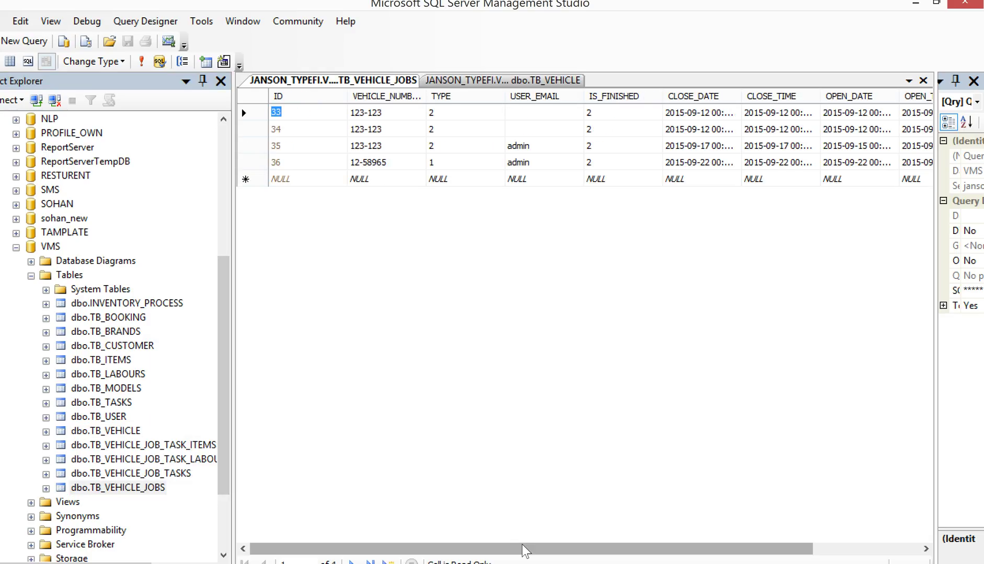
Change job 36's IS_FINISHED to 1 and try clearing its CLOSE_TIME.
{"action": "left_click_drag", "start_coordinate": [522, 544], "coordinate": [530, 545]}
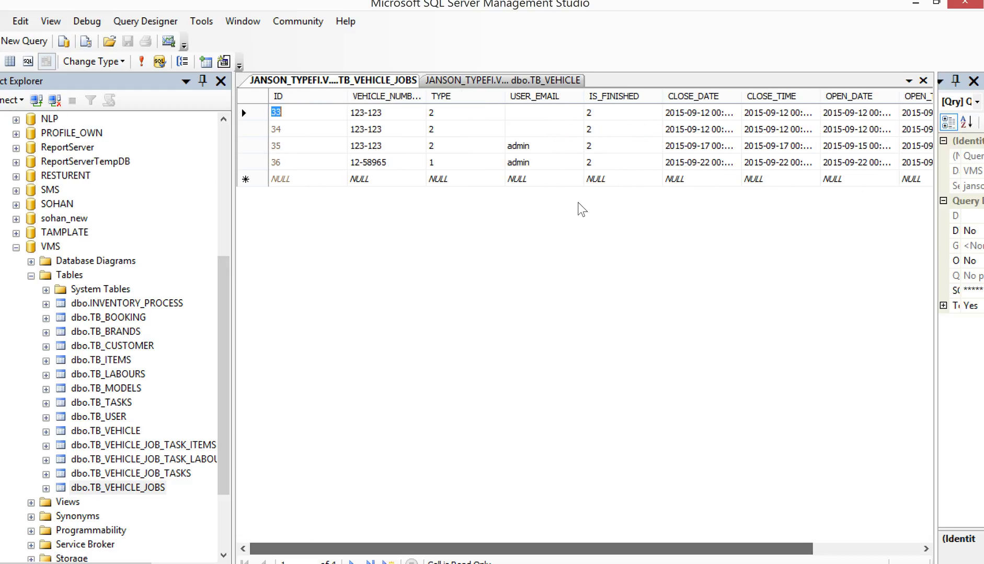
{"action": "left_click", "coordinate": [607, 166]}
{"action": "type", "text": "1"}
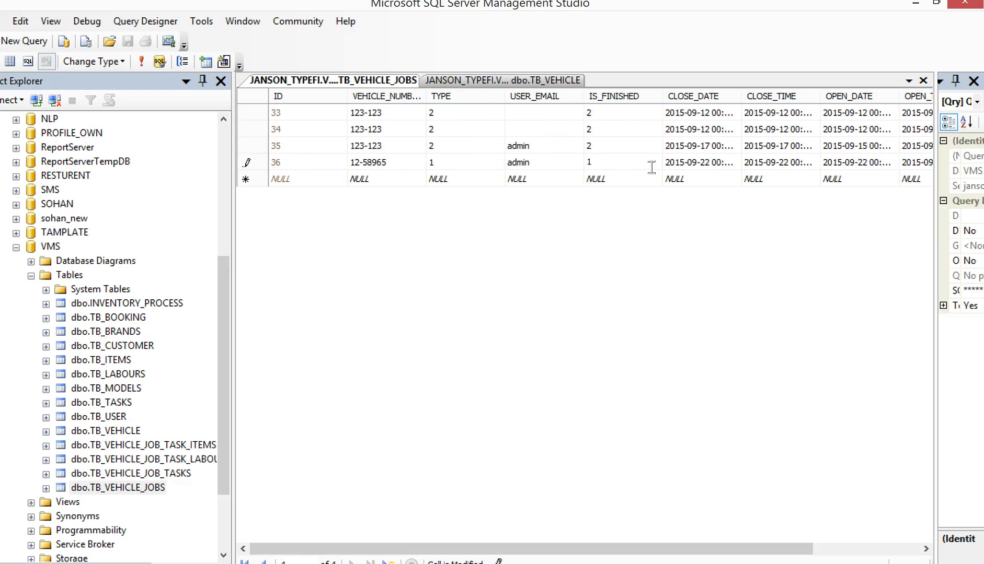
{"action": "left_click", "coordinate": [786, 162]}
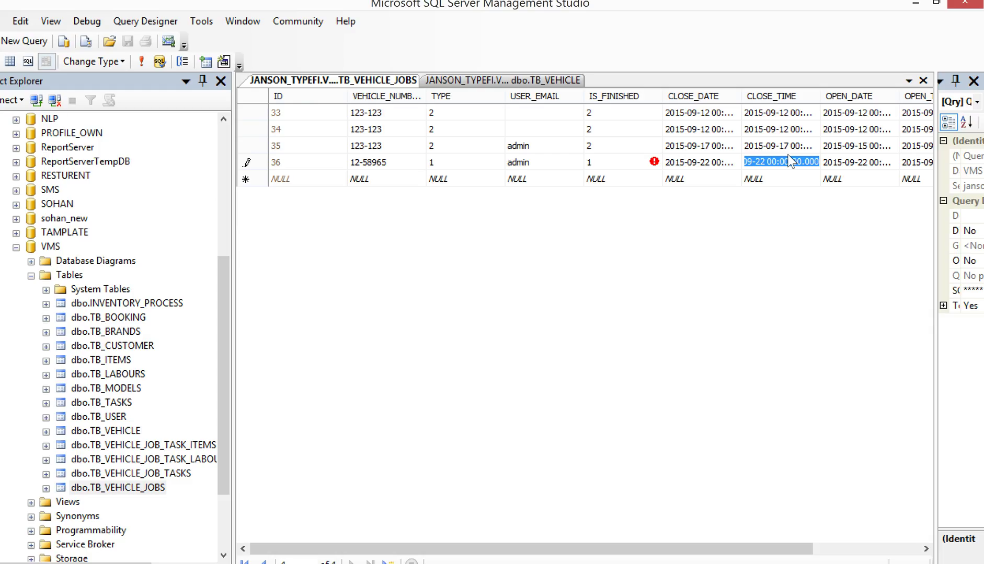
{"action": "key", "text": "Delete"}
{"action": "left_click", "coordinate": [850, 154]}
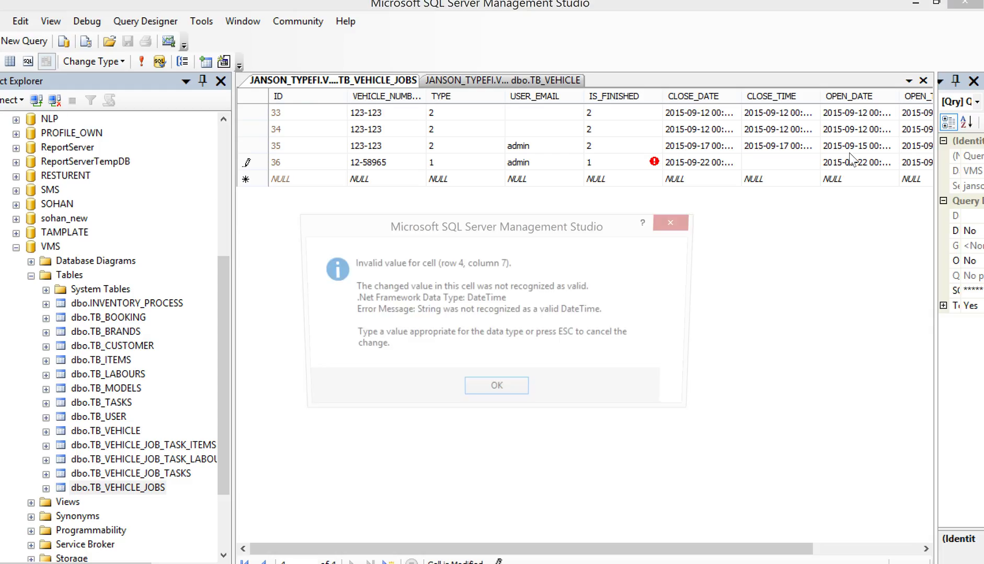
Discard the invalid CLOSE_TIME edit, commit the row, and close Labour Task Allocation in the workshop app.
{"action": "left_click", "coordinate": [520, 391]}
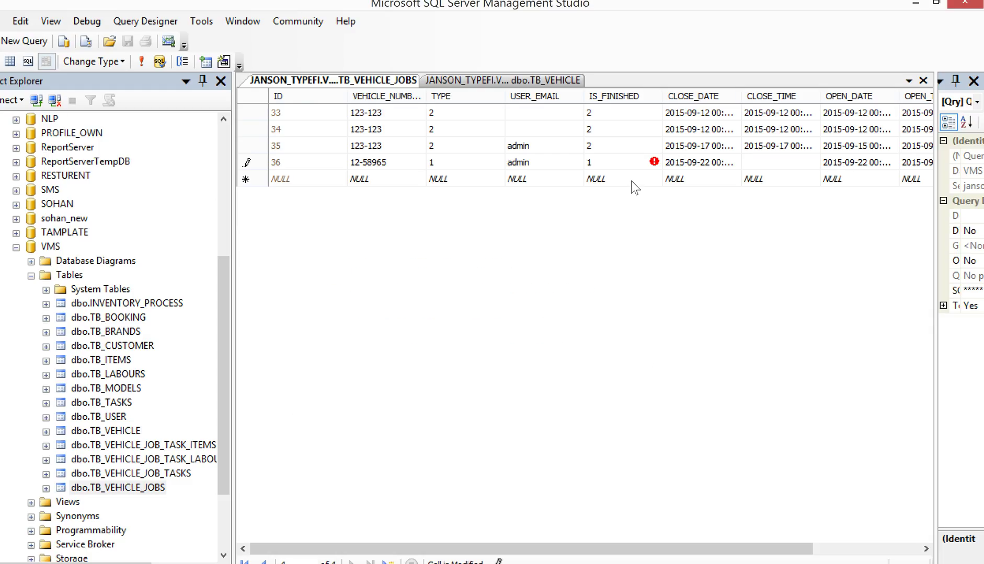
{"action": "left_click", "coordinate": [630, 181]}
{"action": "left_click", "coordinate": [515, 391]}
{"action": "left_click", "coordinate": [647, 208]}
{"action": "key", "text": "Return"}
{"action": "key", "text": "Escape"}
{"action": "left_click", "coordinate": [608, 181]}
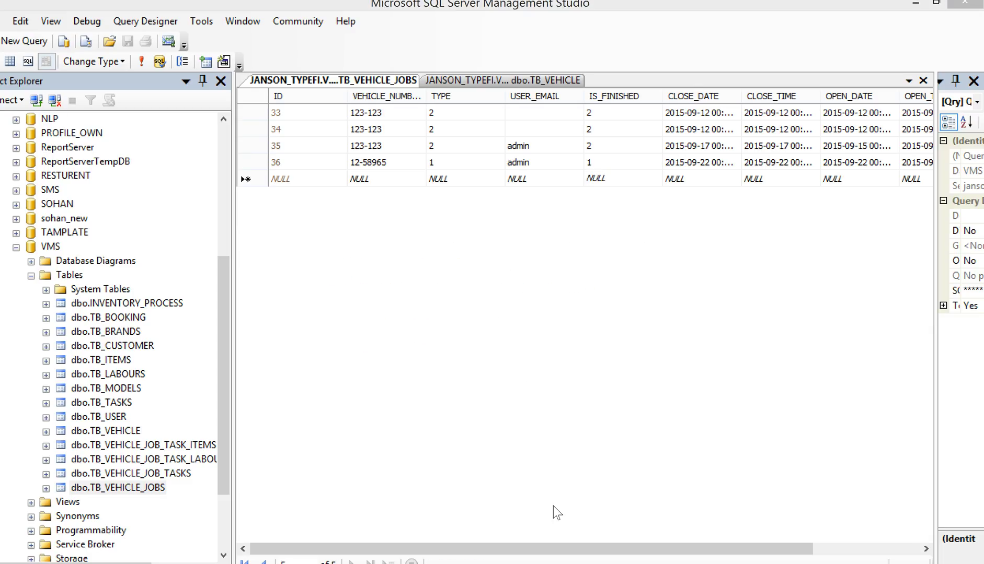
{"action": "key", "text": "alt+Tab"}
{"action": "left_click", "coordinate": [801, 74]}
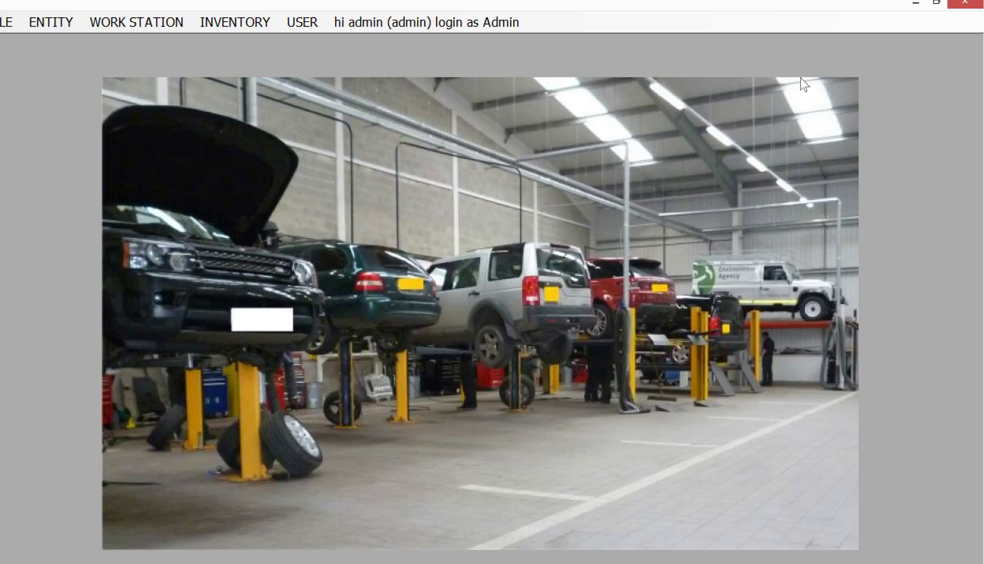
Run Notepad via Win+R, type 'some bug found . i will fixed it', and minimize it.
{"action": "key", "text": "super+r"}
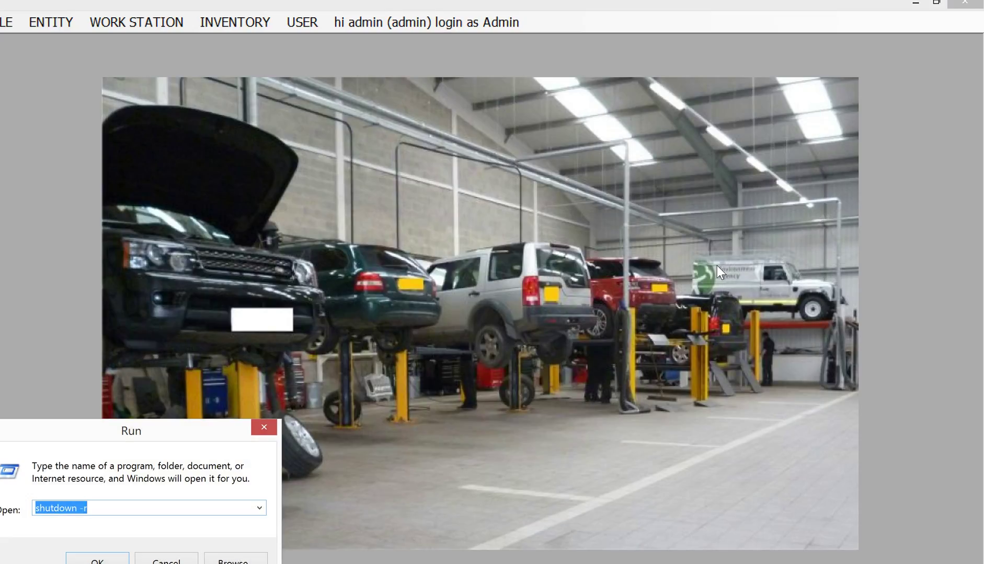
{"action": "type", "text": "notepad"}
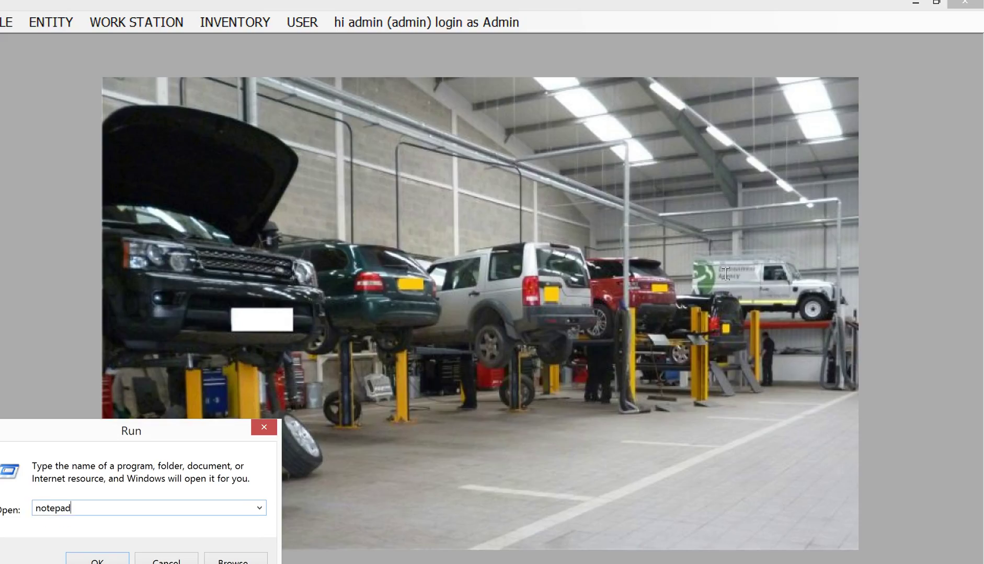
{"action": "key", "text": "Return"}
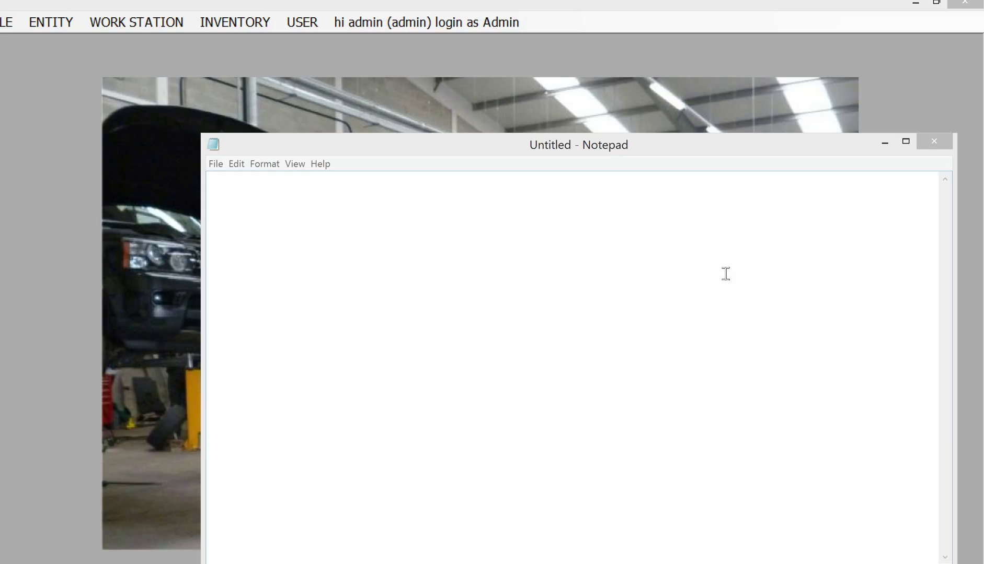
{"action": "type", "text": "s"}
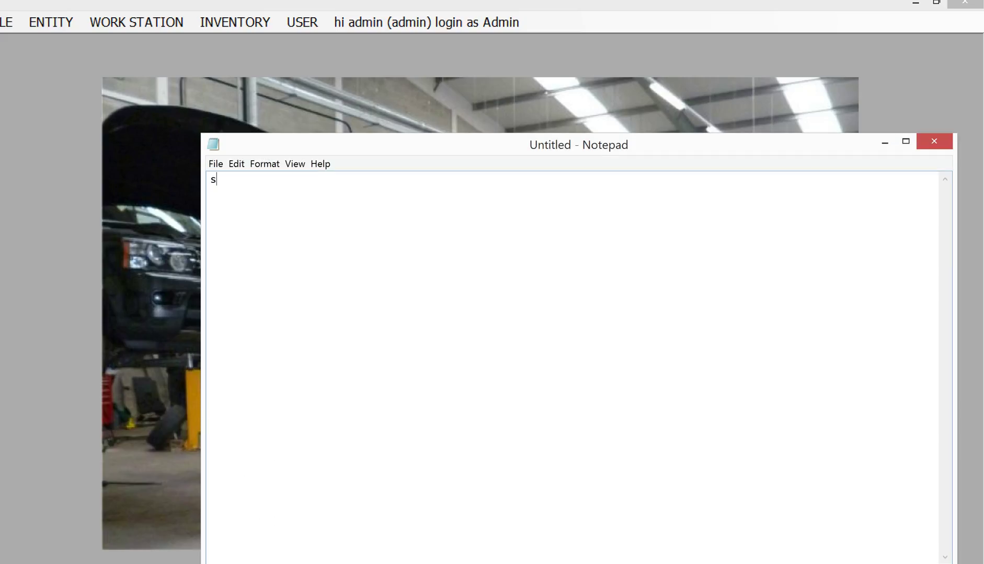
{"action": "type", "text": "ome bug found . i will "}
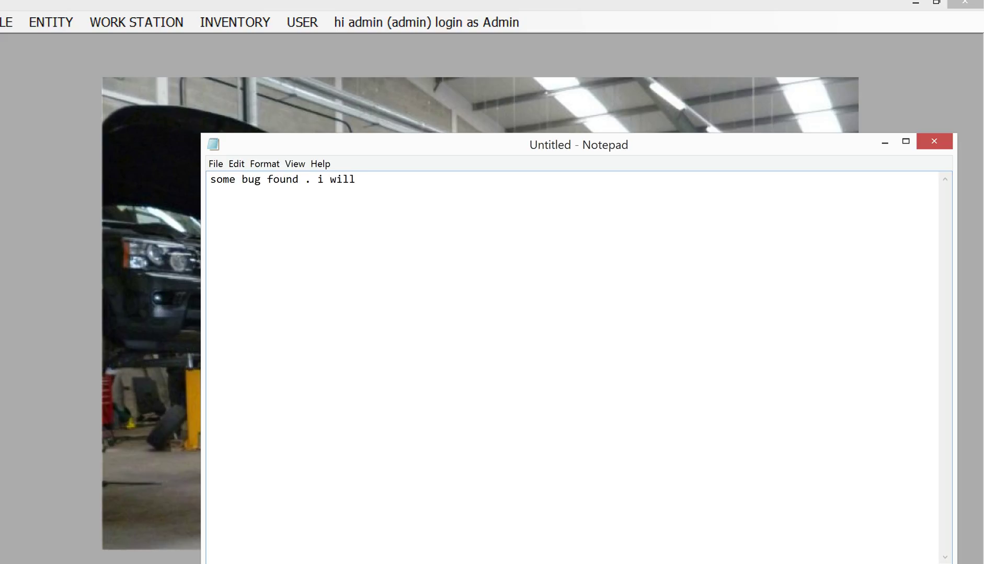
{"action": "type", "text": "fie"}
{"action": "key", "text": "BackSpace"}
{"action": "key", "text": "BackSpace"}
{"action": "type", "text": "d it"}
{"action": "left_click", "coordinate": [881, 143]}
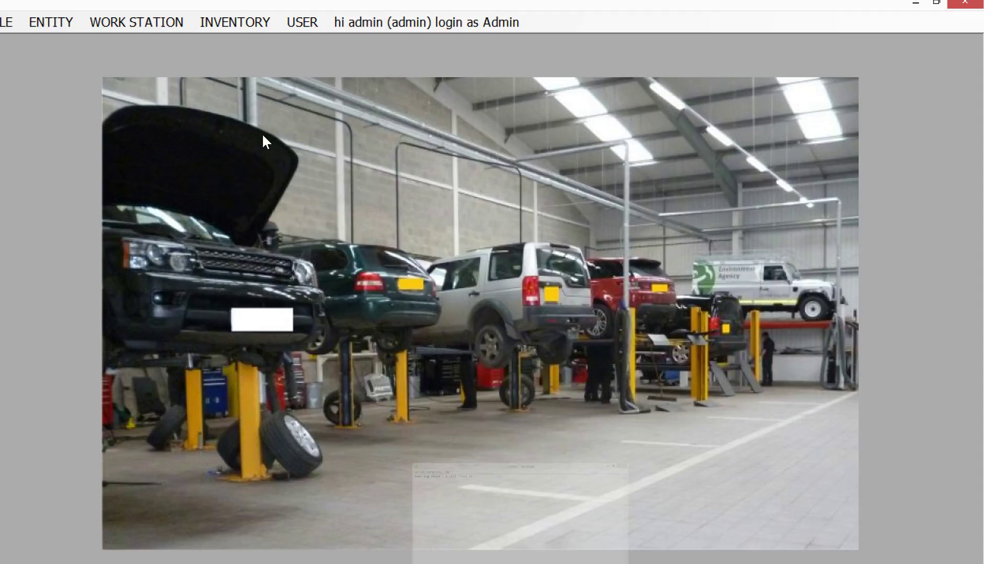
Open the Repair Order form, resize it, and set the order type to DIRECT.
{"action": "left_click", "coordinate": [145, 24]}
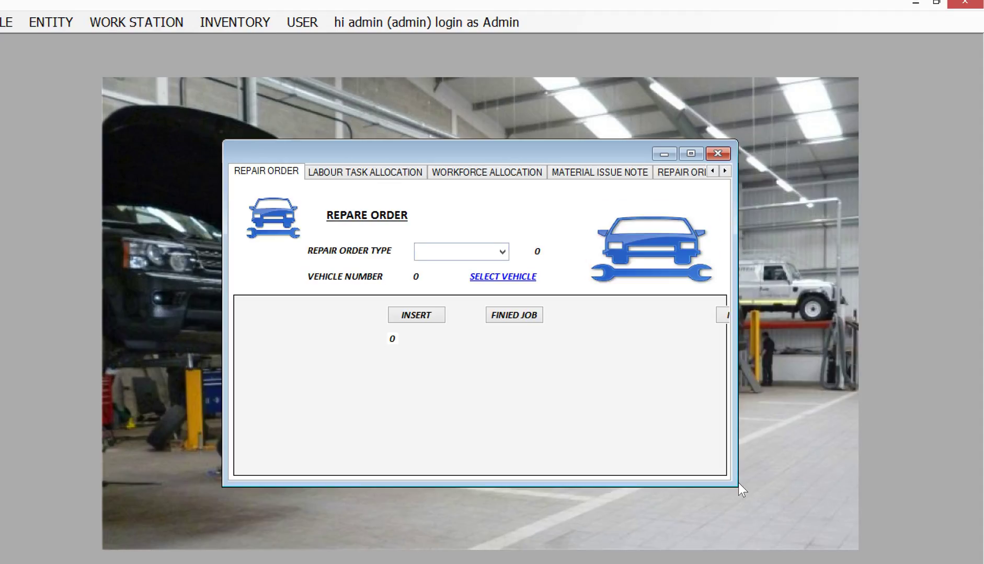
{"action": "left_click_drag", "start_coordinate": [738, 491], "coordinate": [841, 560]}
{"action": "left_click_drag", "start_coordinate": [600, 157], "coordinate": [414, 91]}
{"action": "left_click", "coordinate": [345, 197]}
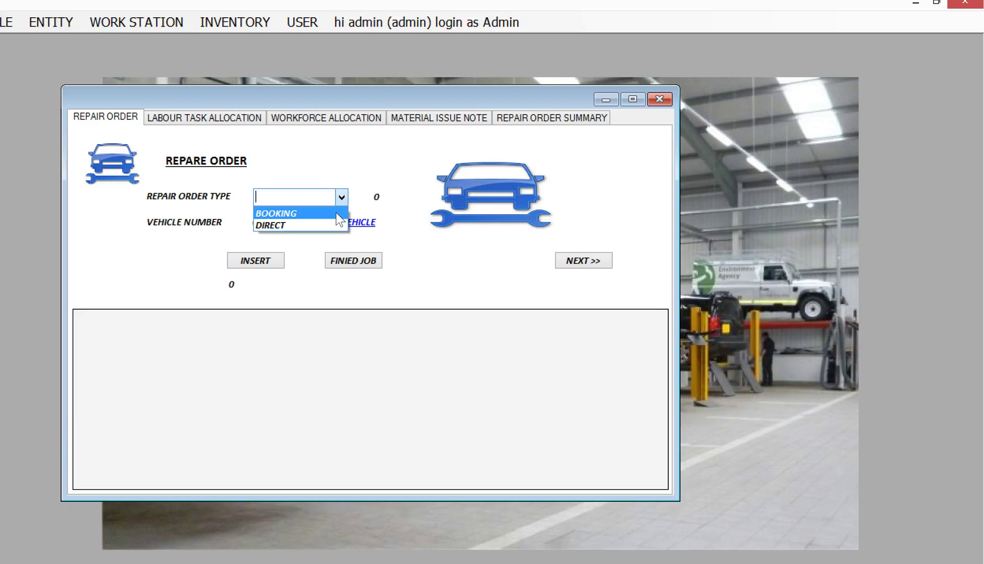
{"action": "left_click", "coordinate": [327, 224]}
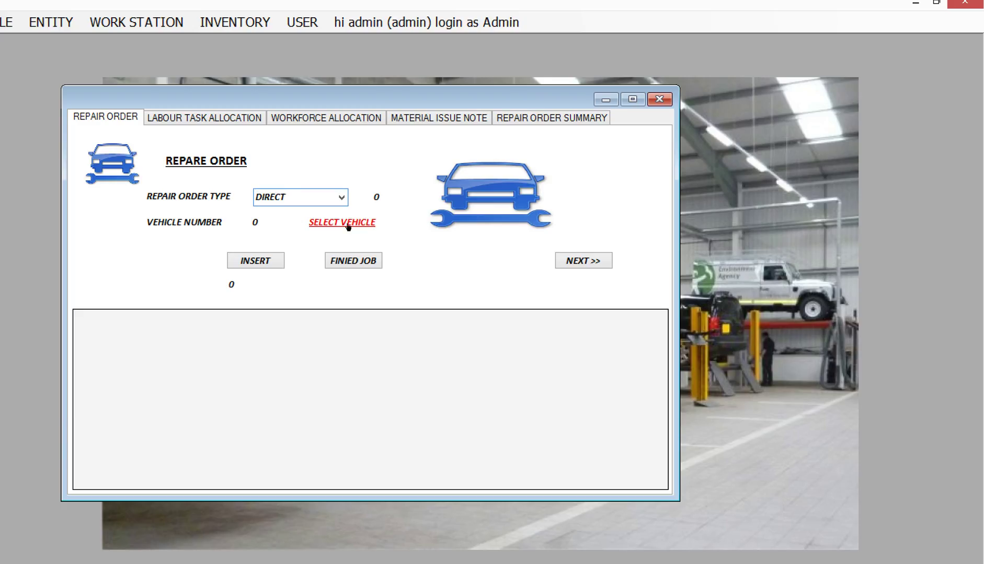
Select vehicle 12-58965, load job 36, and show its labour task allocation.
{"action": "left_click", "coordinate": [346, 223]}
{"action": "left_click", "coordinate": [21, 254]}
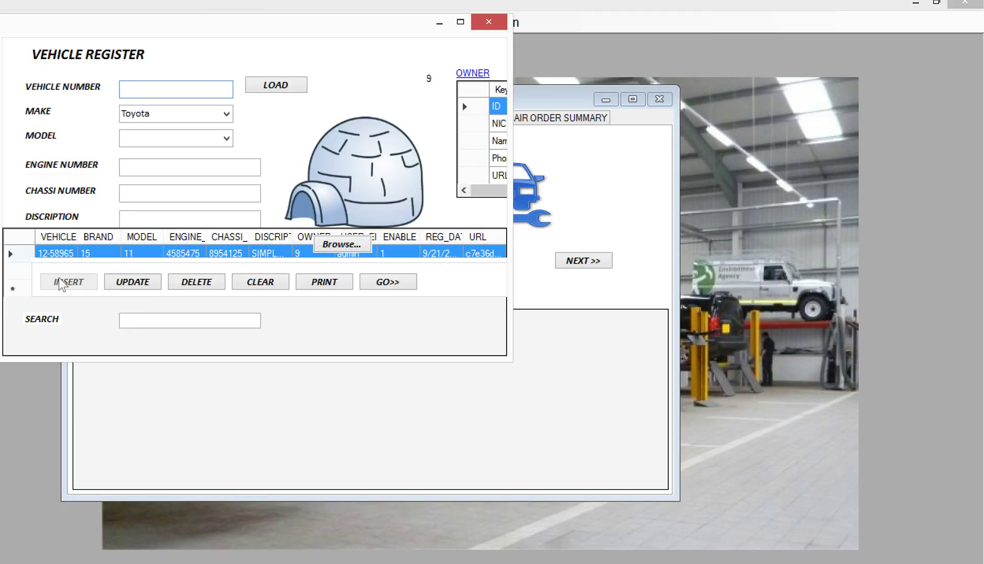
{"action": "left_click", "coordinate": [387, 285]}
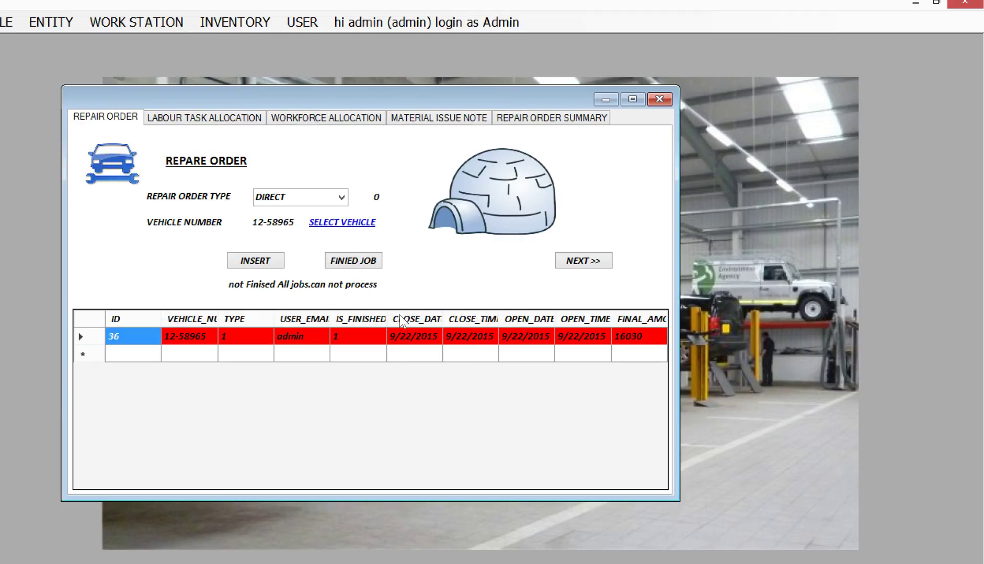
{"action": "left_click", "coordinate": [94, 336]}
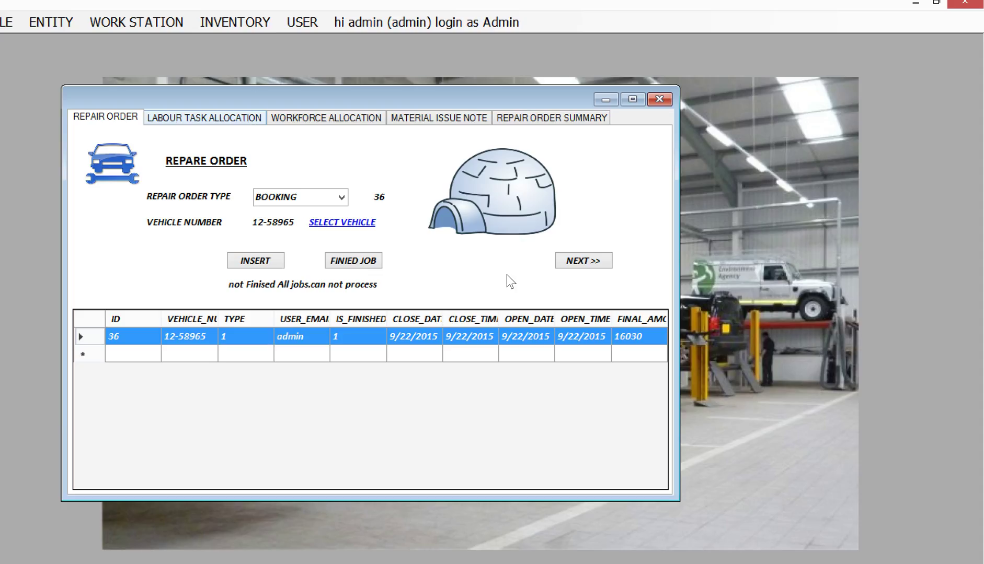
{"action": "left_click", "coordinate": [580, 265]}
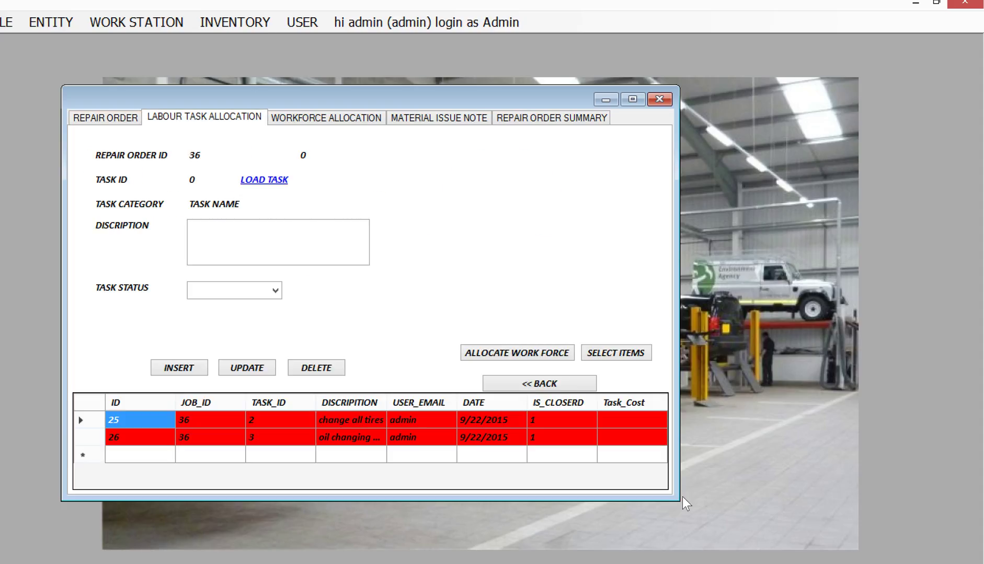
Try closing the change-all-tires task with a 2500 labour charge; it's blocked by open allocations.
{"action": "left_click_drag", "start_coordinate": [679, 501], "coordinate": [757, 529]}
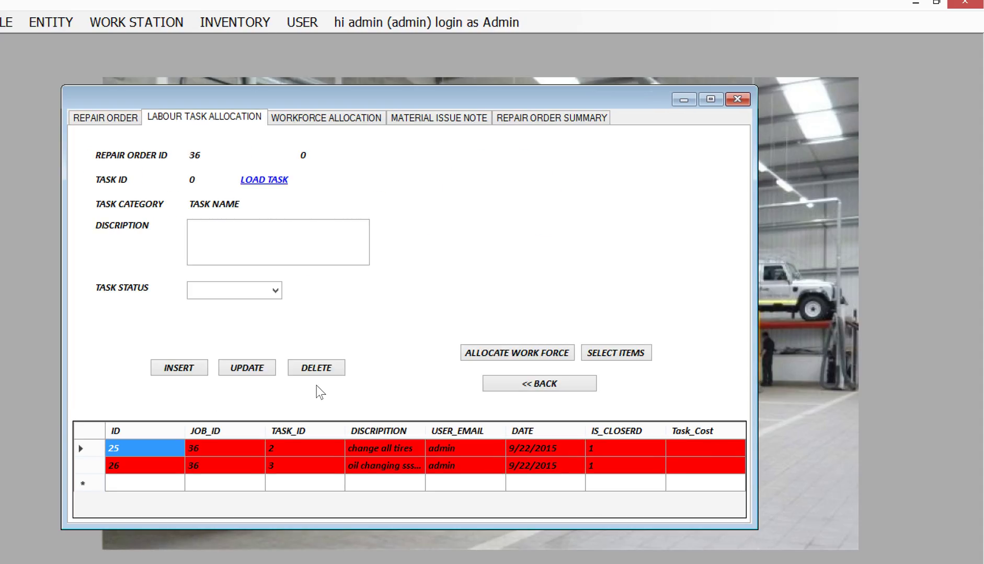
{"action": "left_click", "coordinate": [90, 453]}
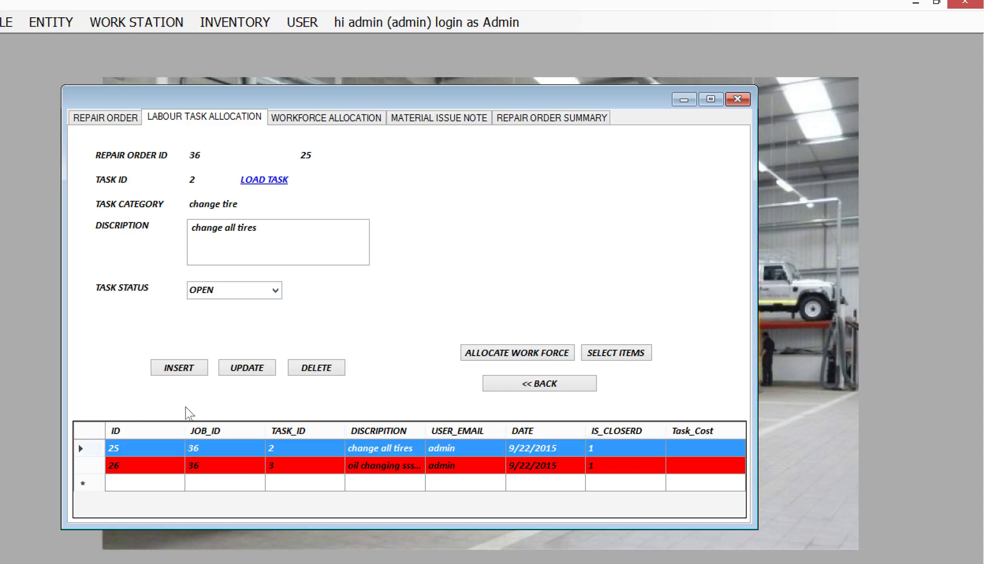
{"action": "left_click", "coordinate": [275, 291]}
{"action": "left_click", "coordinate": [276, 319]}
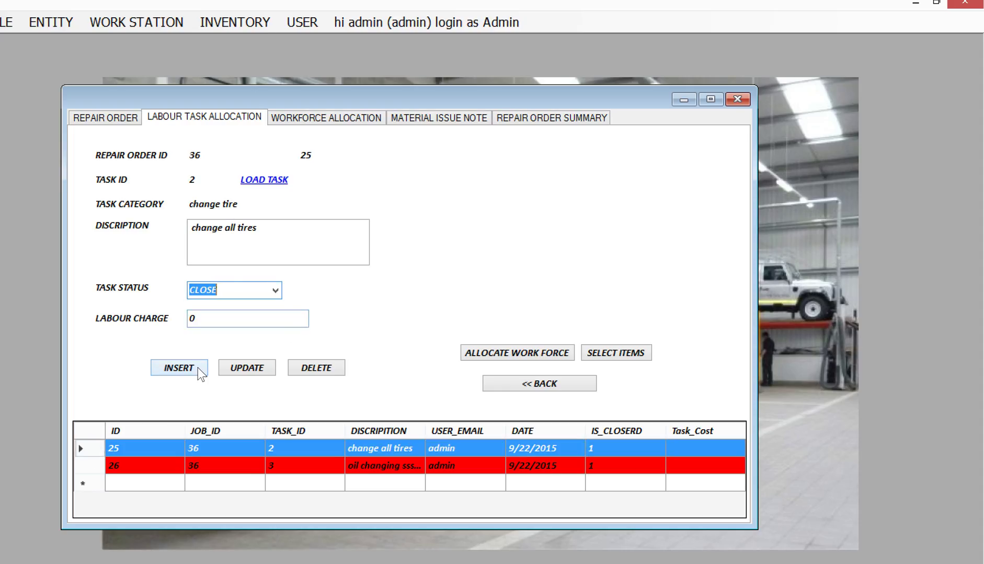
{"action": "key", "text": "Tab"}
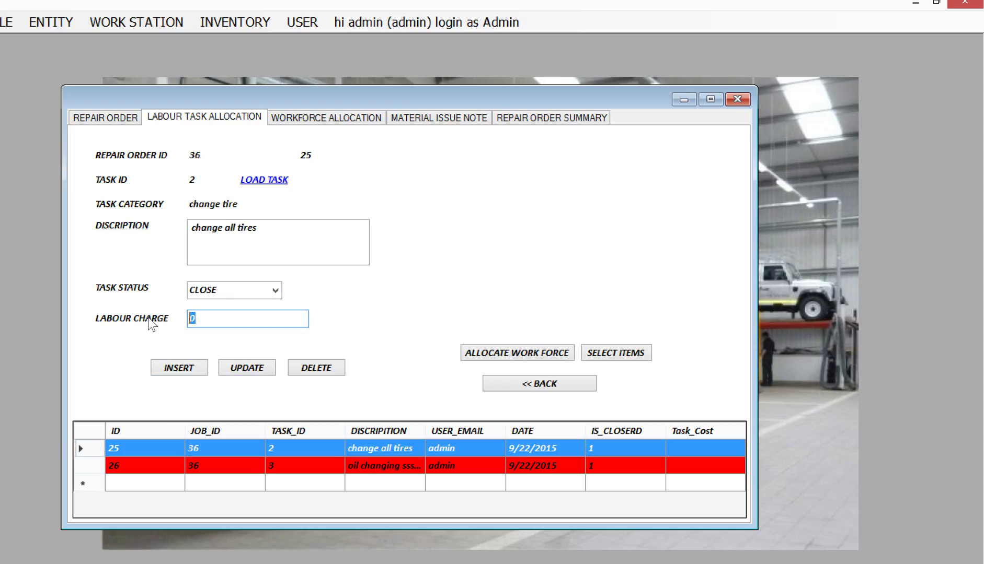
{"action": "type", "text": "2500"}
{"action": "left_click", "coordinate": [226, 367]}
{"action": "left_click", "coordinate": [477, 360]}
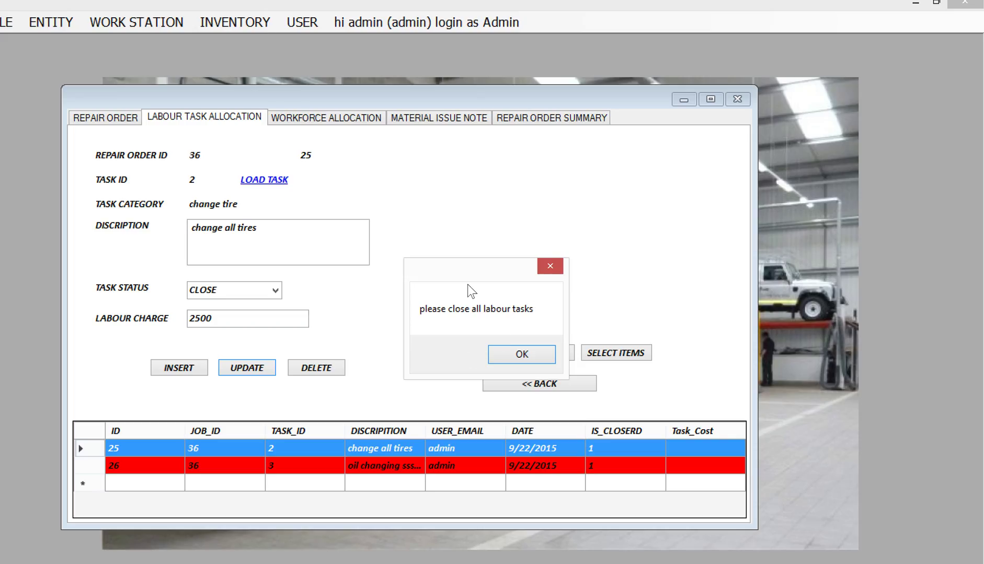
{"action": "left_click", "coordinate": [519, 358]}
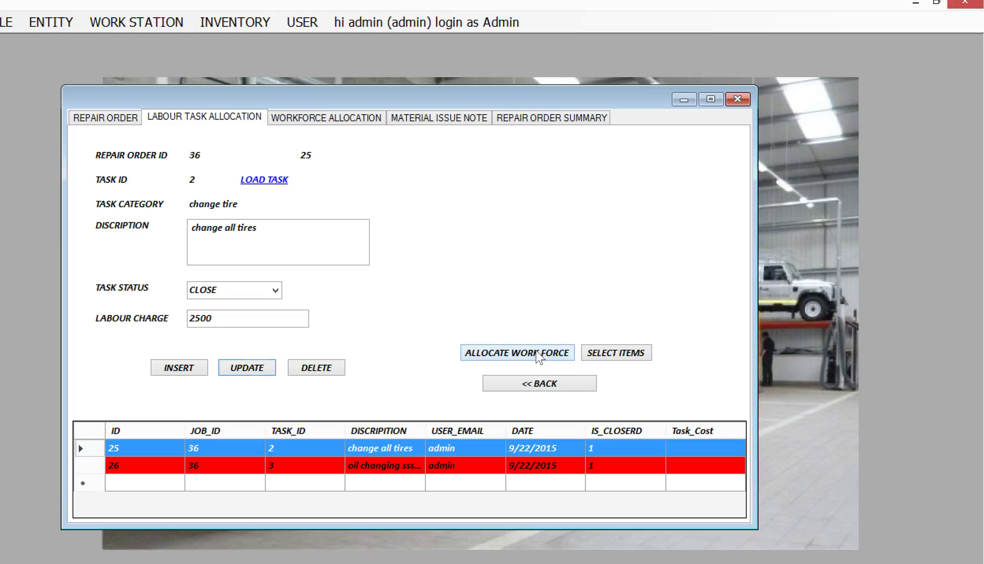
Close workforce allocation 31 for the change-all-tires task.
{"action": "left_click", "coordinate": [536, 353]}
{"action": "left_click", "coordinate": [89, 402]}
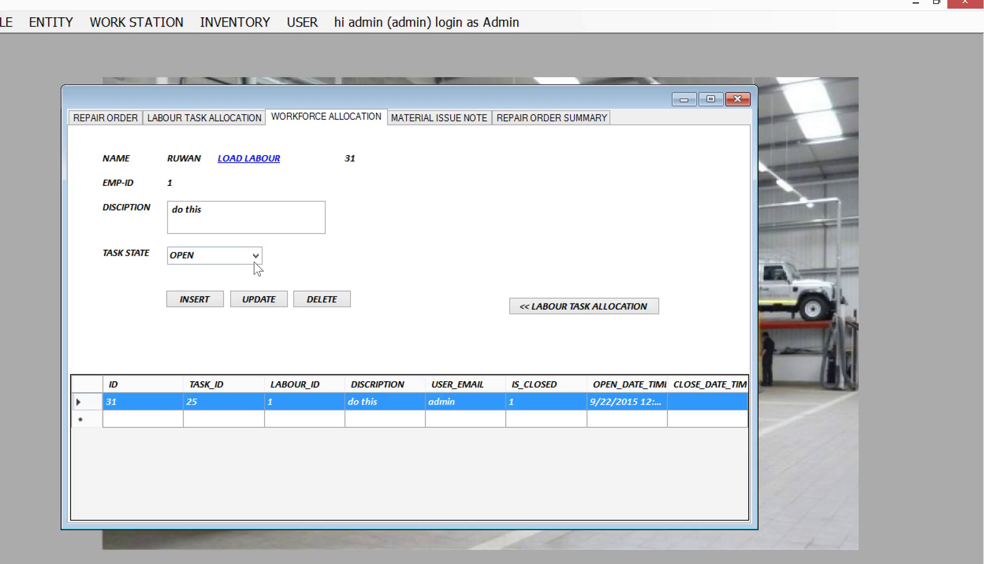
{"action": "left_click", "coordinate": [255, 255]}
{"action": "left_click", "coordinate": [244, 284]}
{"action": "left_click", "coordinate": [256, 300]}
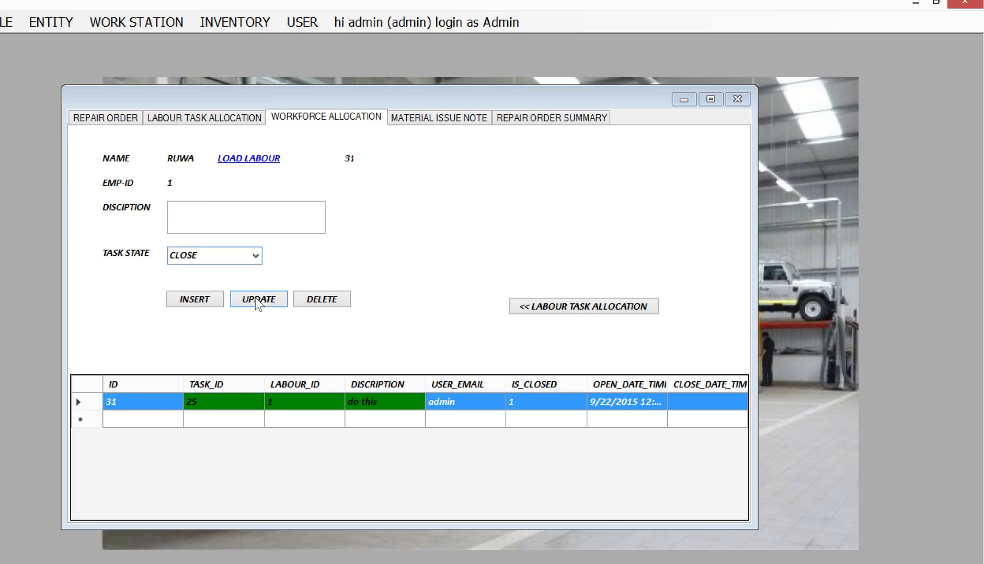
{"action": "left_click", "coordinate": [489, 354]}
{"action": "left_click", "coordinate": [544, 307]}
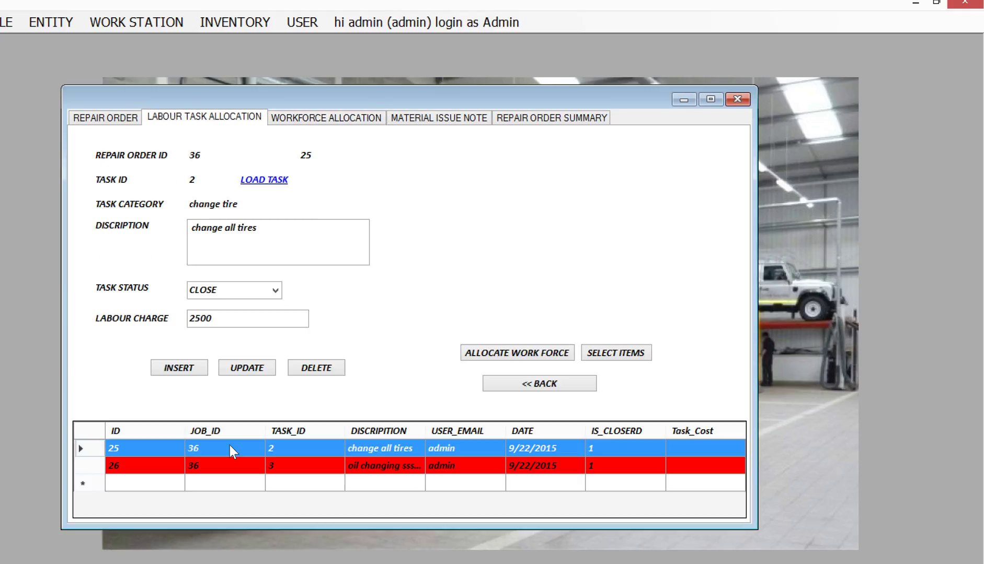
Set the change-all-tires task to CLOSE again and confirm the update.
{"action": "left_click", "coordinate": [128, 443]}
{"action": "left_click", "coordinate": [274, 290]}
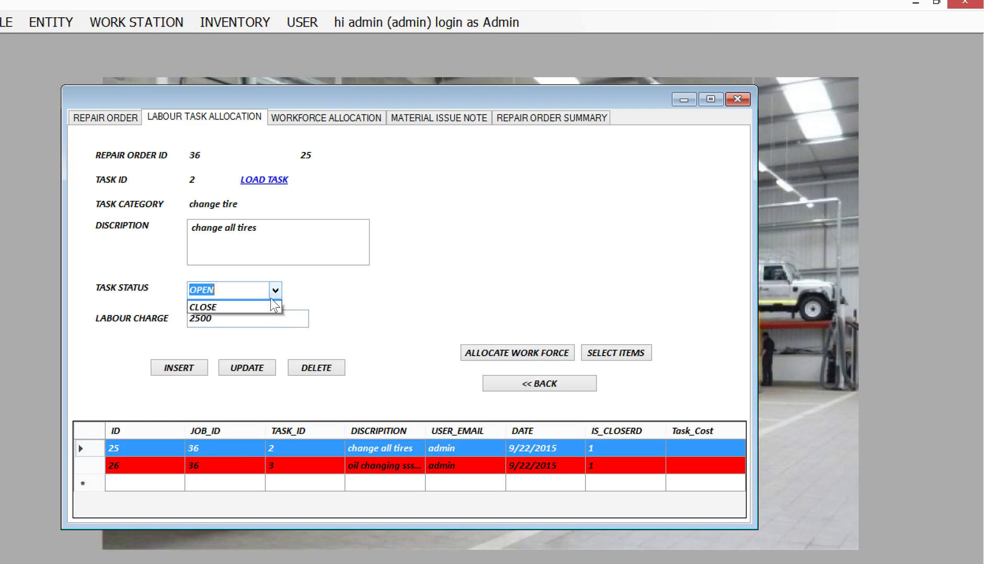
{"action": "left_click", "coordinate": [266, 315]}
{"action": "left_click", "coordinate": [255, 367]}
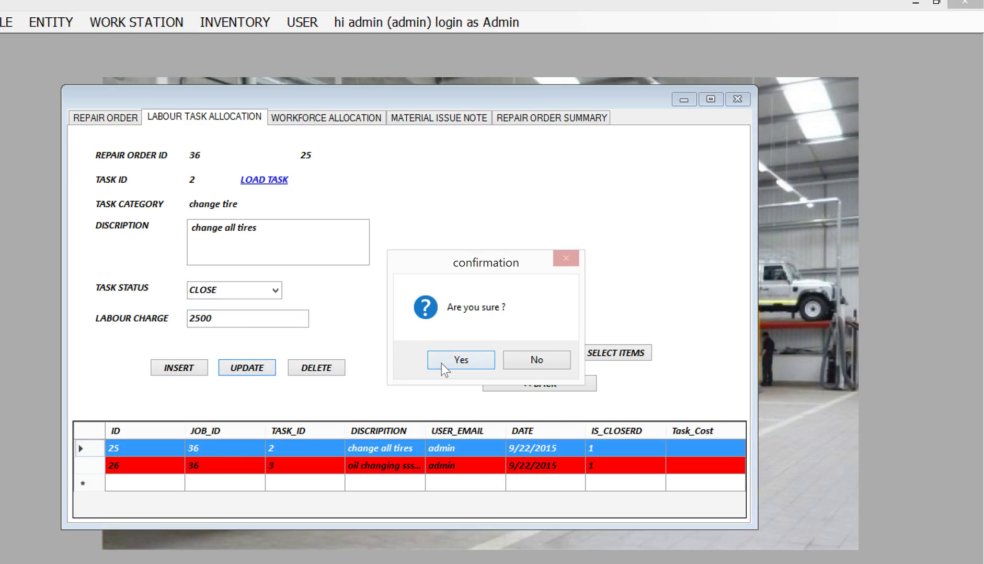
{"action": "left_click", "coordinate": [441, 363]}
{"action": "left_click", "coordinate": [506, 353]}
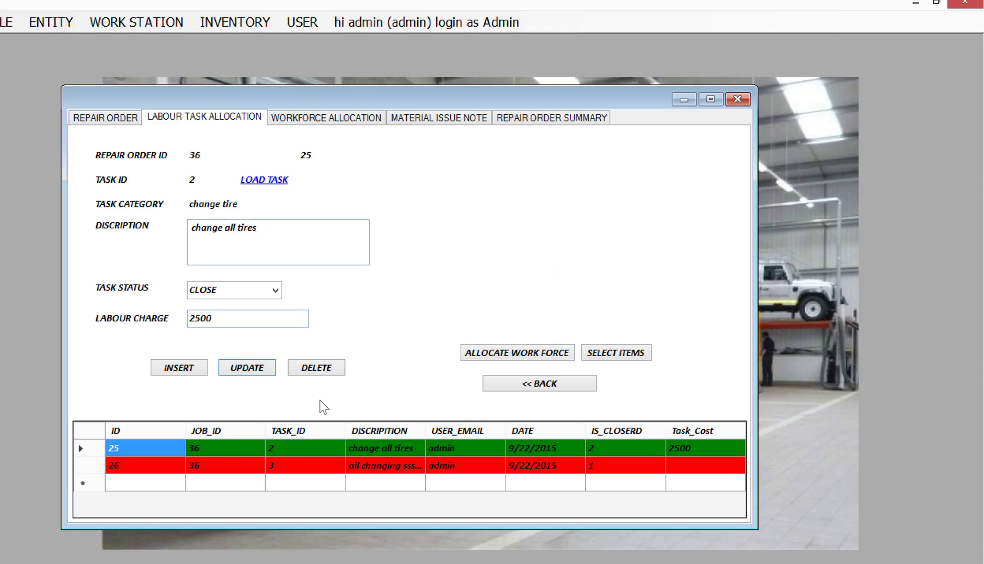
Change oil changing task 26's labour charge to 1250 and save it.
{"action": "left_click", "coordinate": [89, 466]}
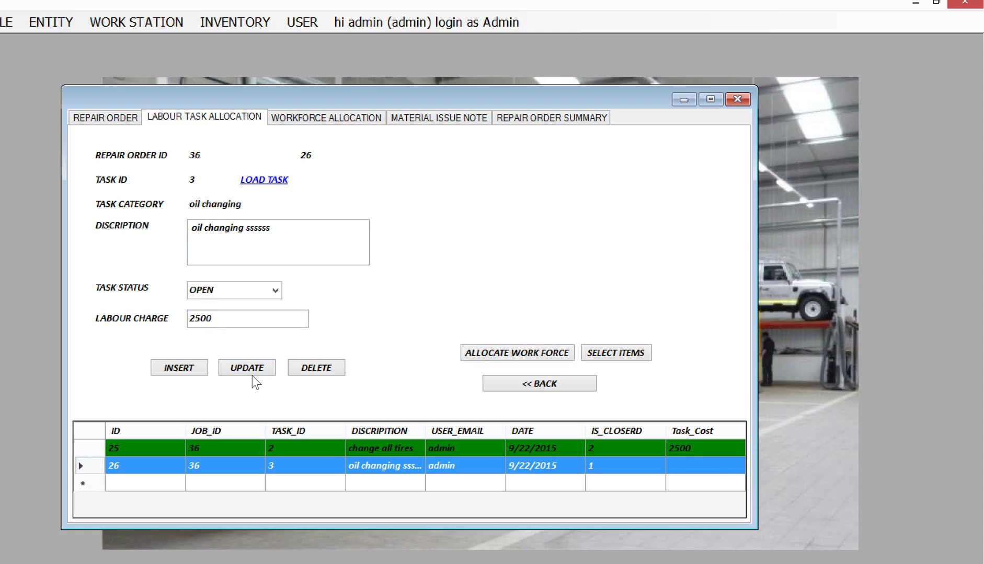
{"action": "left_click_drag", "start_coordinate": [246, 320], "coordinate": [152, 322]}
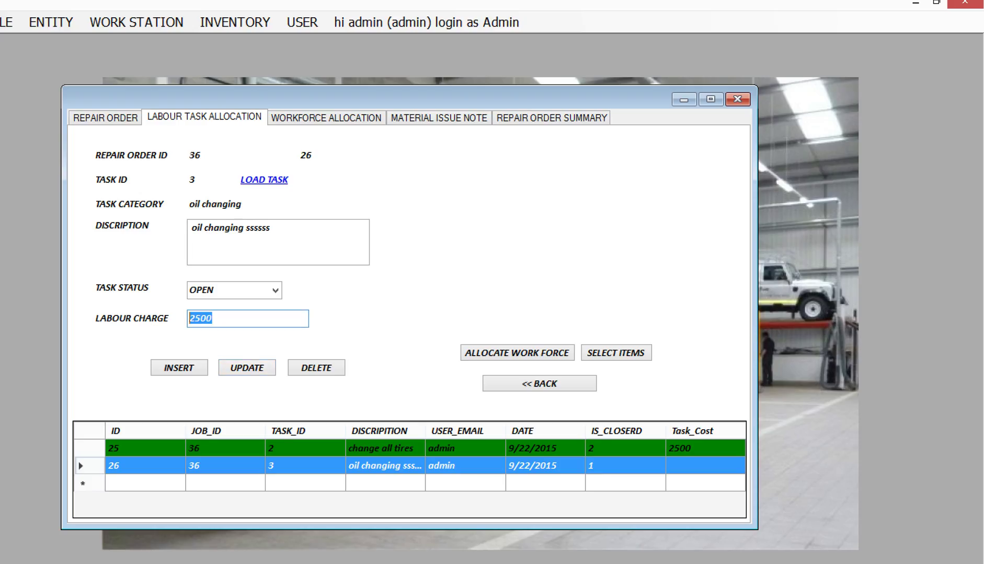
{"action": "type", "text": "1250"}
{"action": "left_click", "coordinate": [236, 367]}
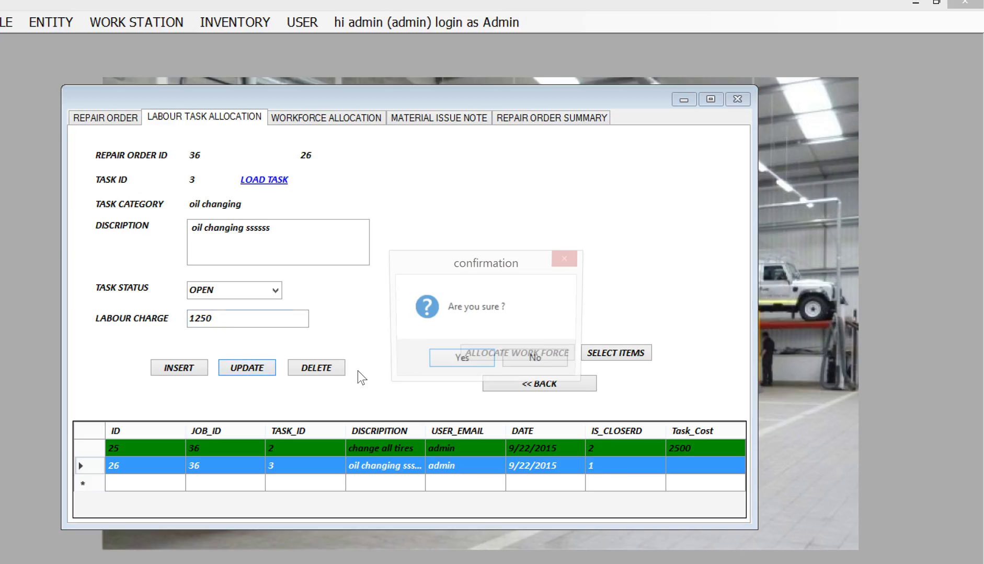
{"action": "left_click", "coordinate": [480, 358]}
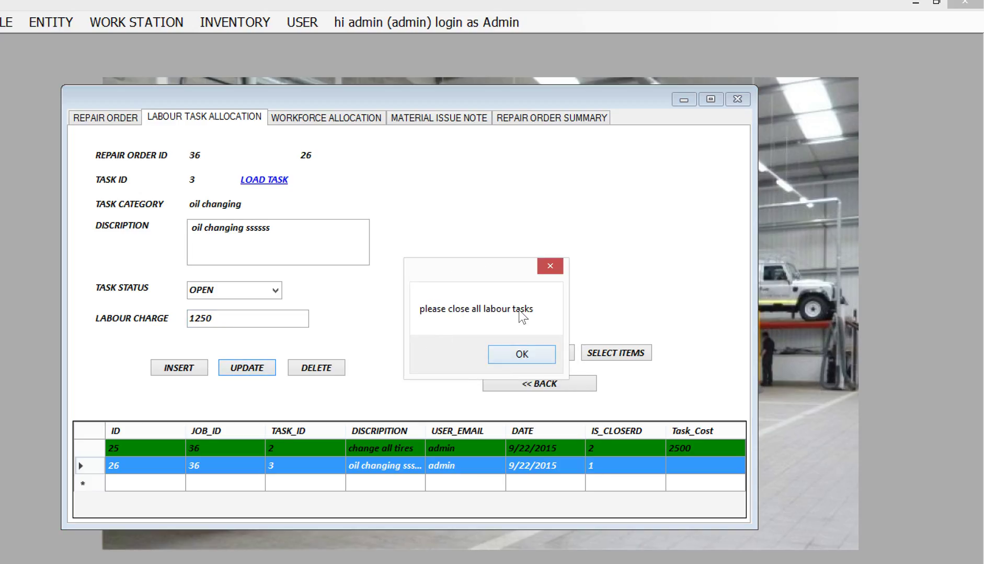
{"action": "left_click", "coordinate": [513, 355]}
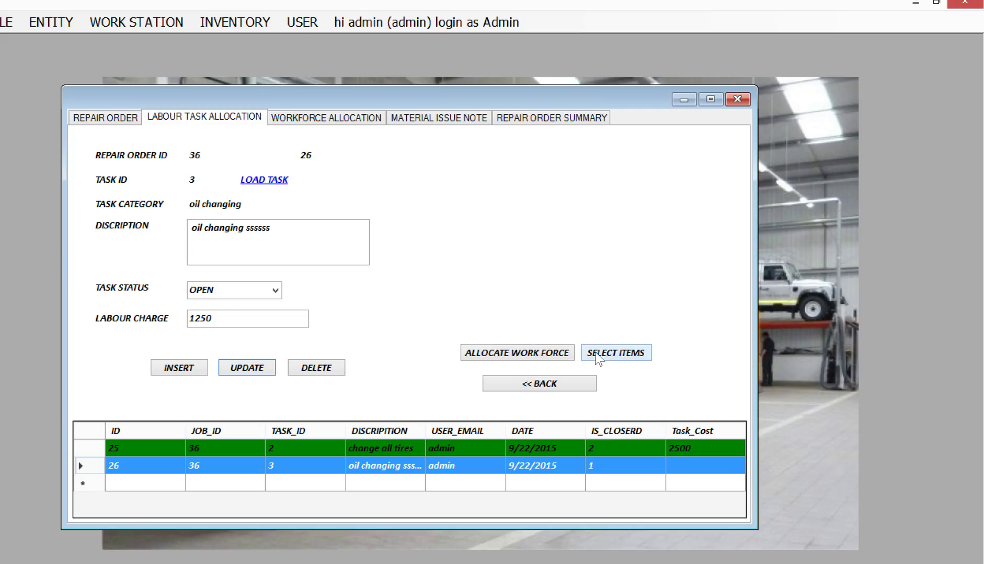
{"action": "left_click", "coordinate": [542, 353]}
Close workforce allocation 32 on the oil changing task.
{"action": "left_click", "coordinate": [98, 401]}
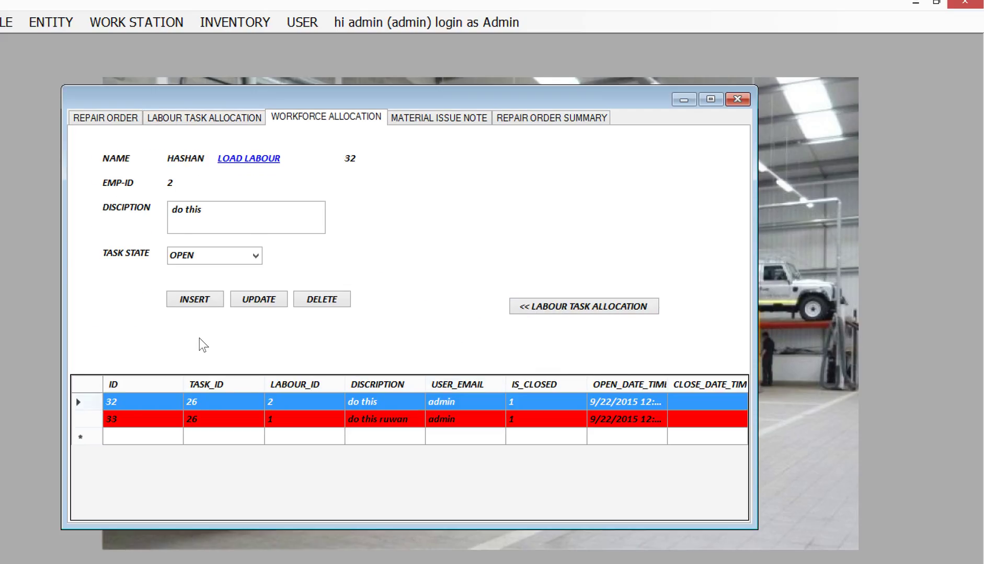
{"action": "left_click", "coordinate": [255, 256]}
{"action": "left_click", "coordinate": [246, 281]}
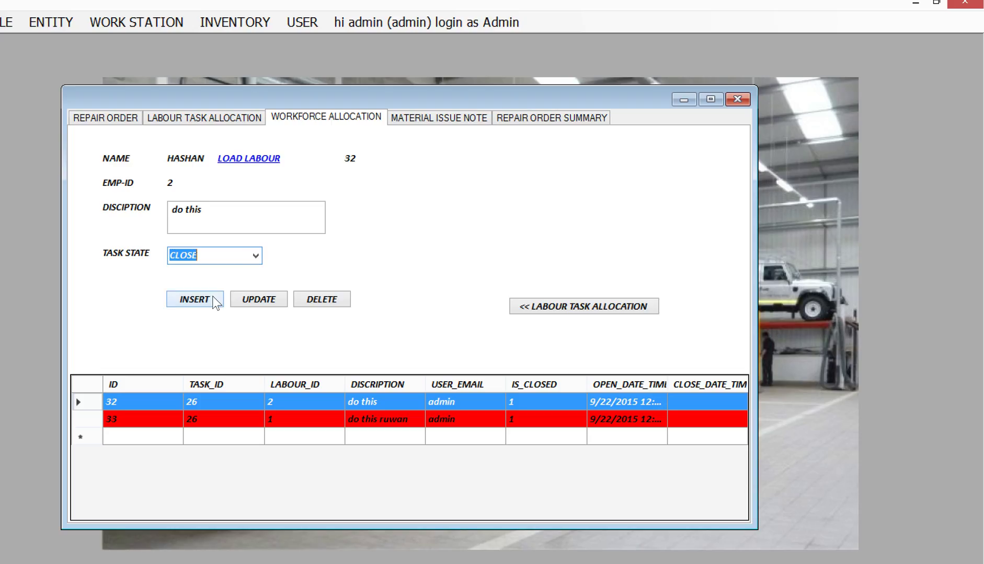
{"action": "left_click", "coordinate": [211, 298]}
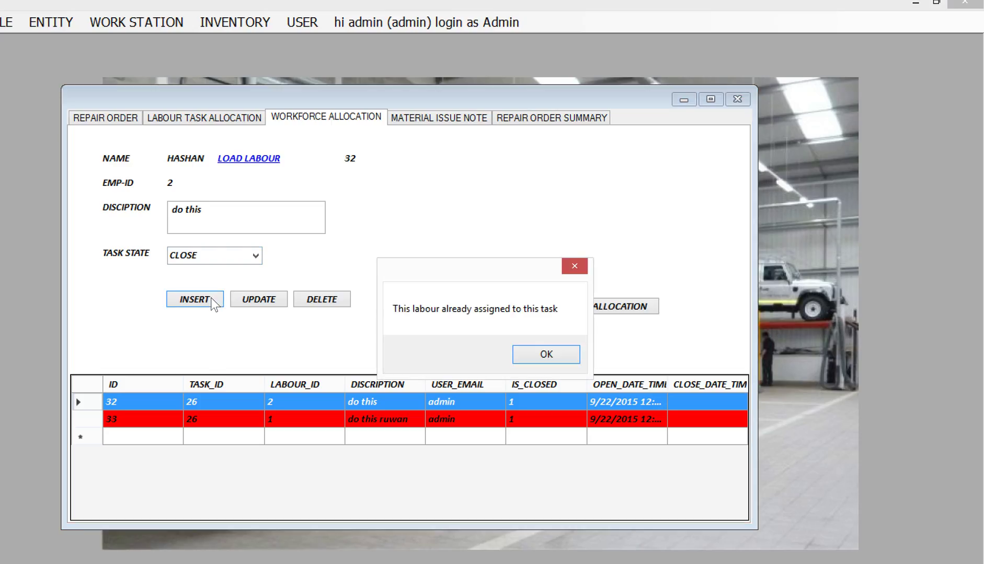
{"action": "left_click", "coordinate": [546, 354]}
{"action": "left_click", "coordinate": [259, 300]}
{"action": "left_click", "coordinate": [511, 358]}
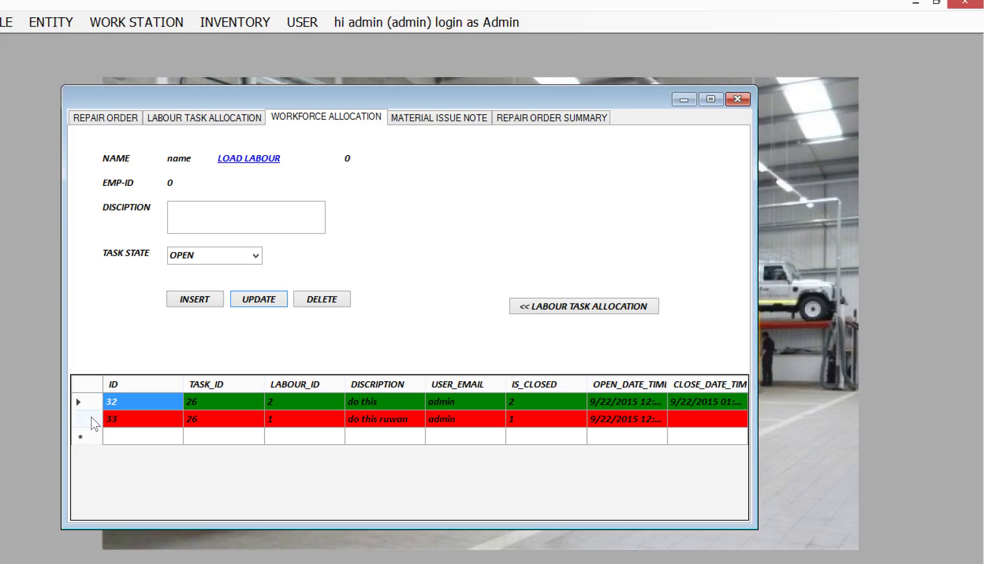
Close workforce allocation 33 on the oil changing task.
{"action": "left_click", "coordinate": [91, 418]}
{"action": "left_click", "coordinate": [251, 258]}
{"action": "left_click", "coordinate": [250, 280]}
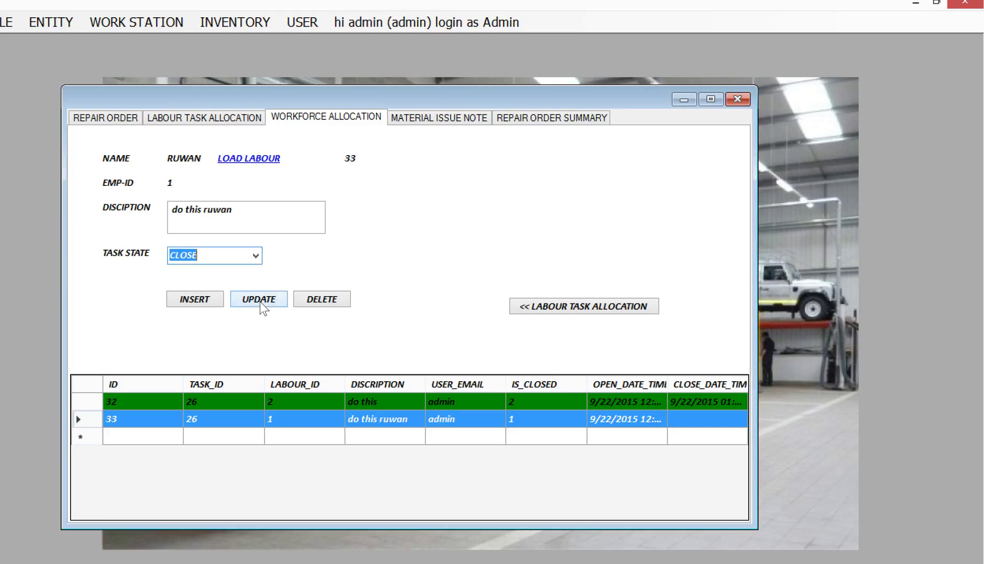
{"action": "left_click", "coordinate": [260, 302]}
{"action": "left_click", "coordinate": [501, 355]}
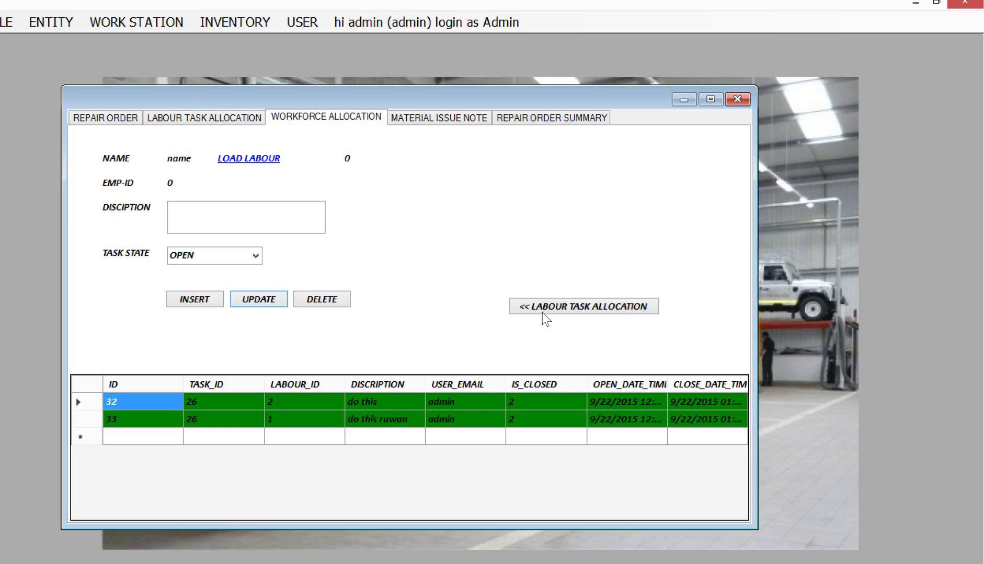
{"action": "left_click", "coordinate": [544, 309]}
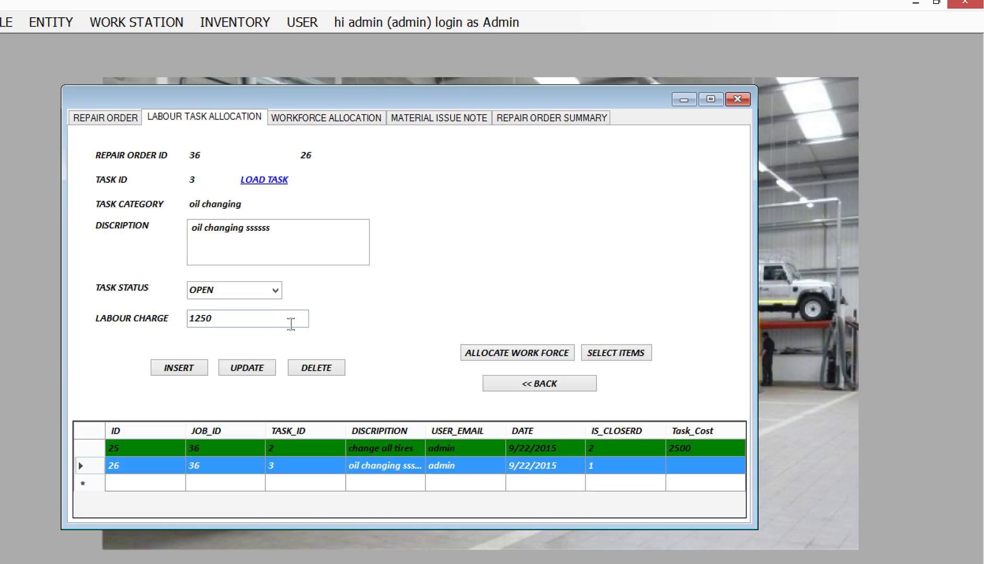
Set the oil changing task's status to CLOSE and confirm it.
{"action": "left_click", "coordinate": [275, 291]}
{"action": "left_click", "coordinate": [268, 316]}
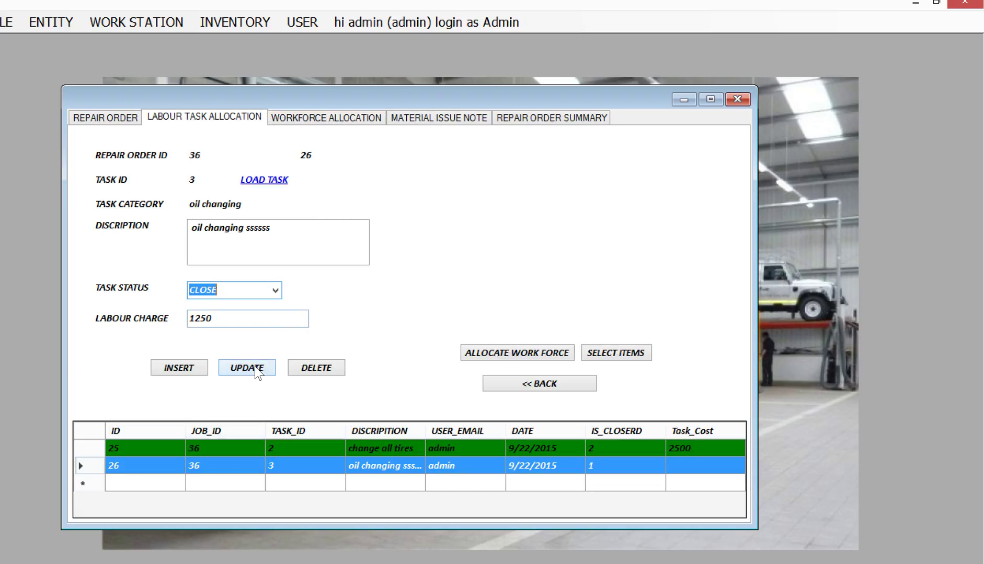
{"action": "left_click", "coordinate": [257, 370]}
{"action": "left_click", "coordinate": [460, 360]}
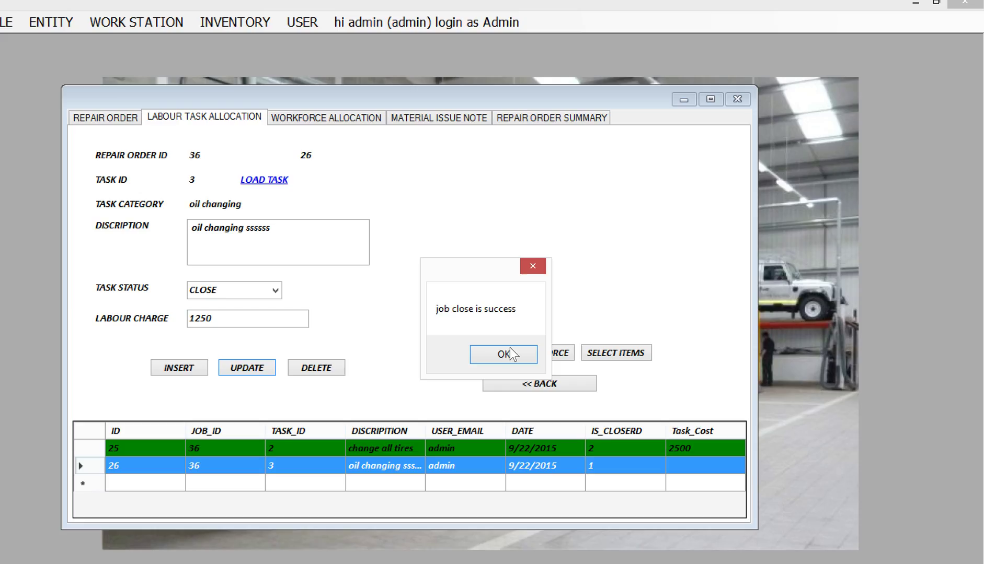
{"action": "key", "text": "Return"}
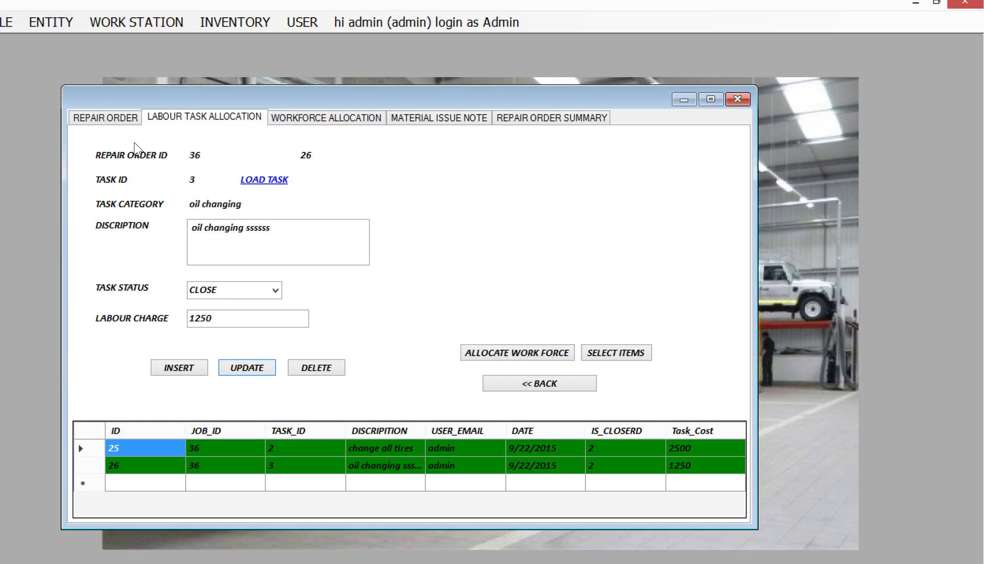
Finish job 36, calculate its current cost, and close the job.
{"action": "left_click", "coordinate": [129, 120]}
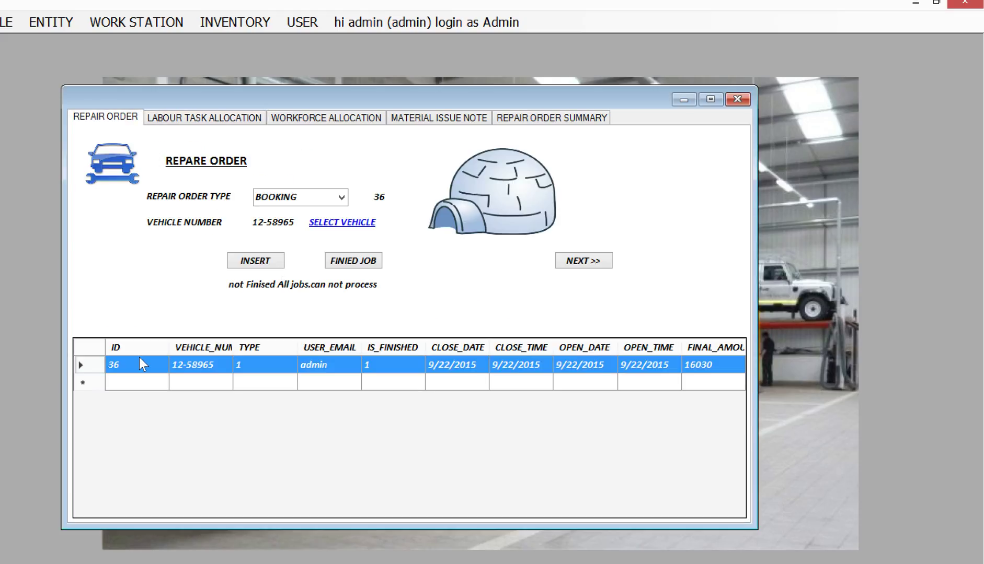
{"action": "left_click", "coordinate": [374, 265]}
{"action": "left_click", "coordinate": [510, 161]}
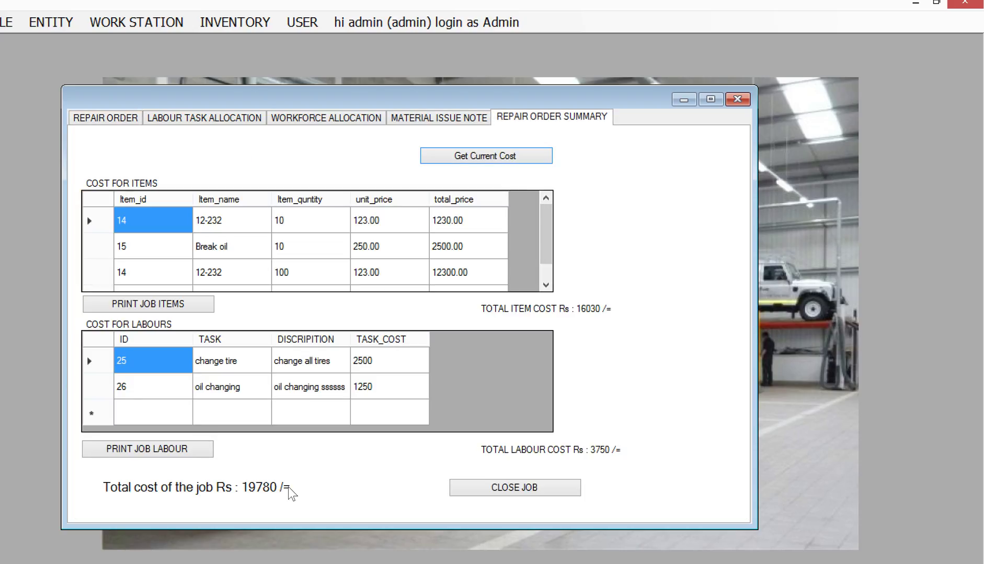
{"action": "left_click", "coordinate": [479, 493]}
{"action": "left_click", "coordinate": [483, 358]}
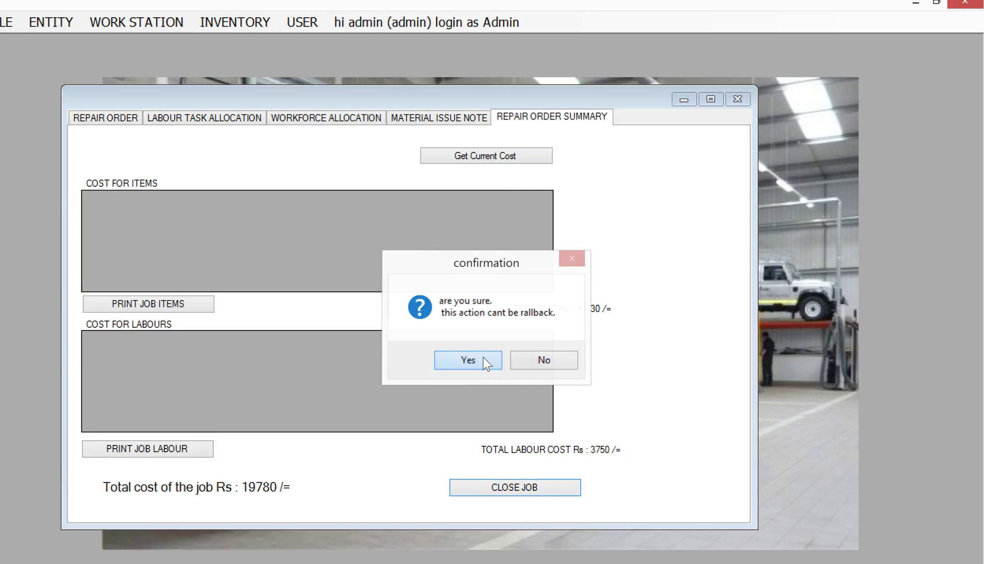
{"action": "left_click", "coordinate": [506, 361]}
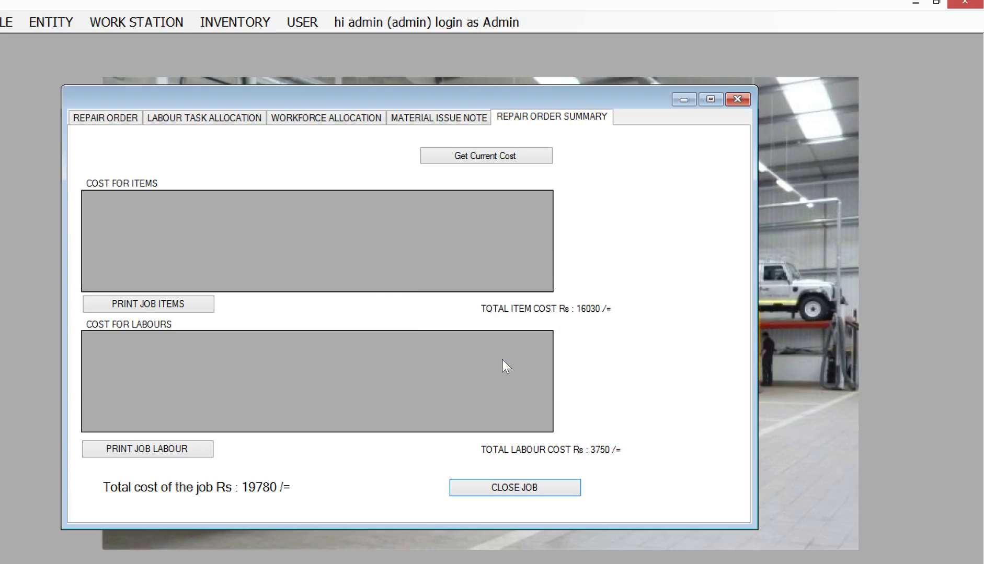
Check the repair order's final amount of 19780 and close the window.
{"action": "left_click", "coordinate": [115, 117]}
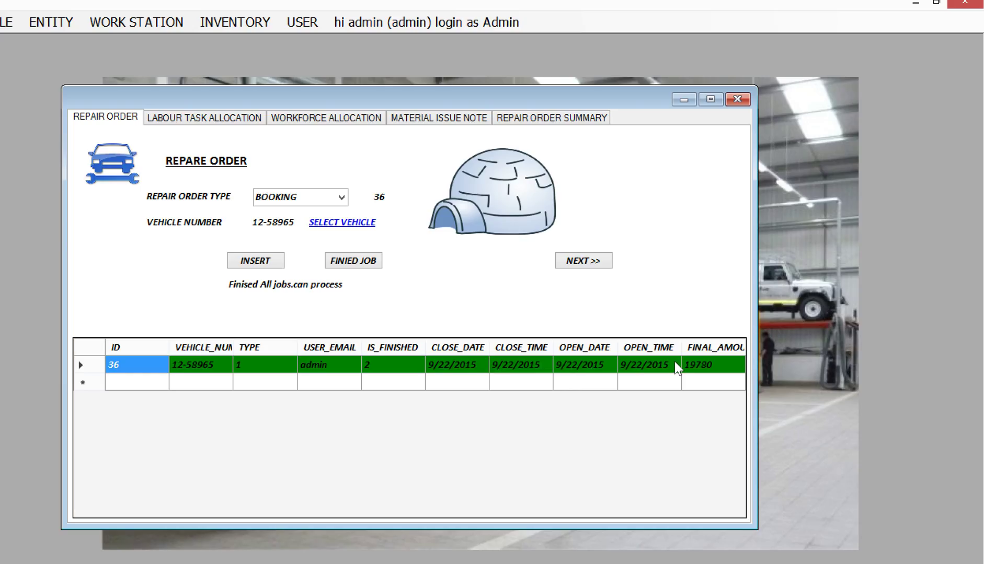
{"action": "left_click", "coordinate": [724, 368]}
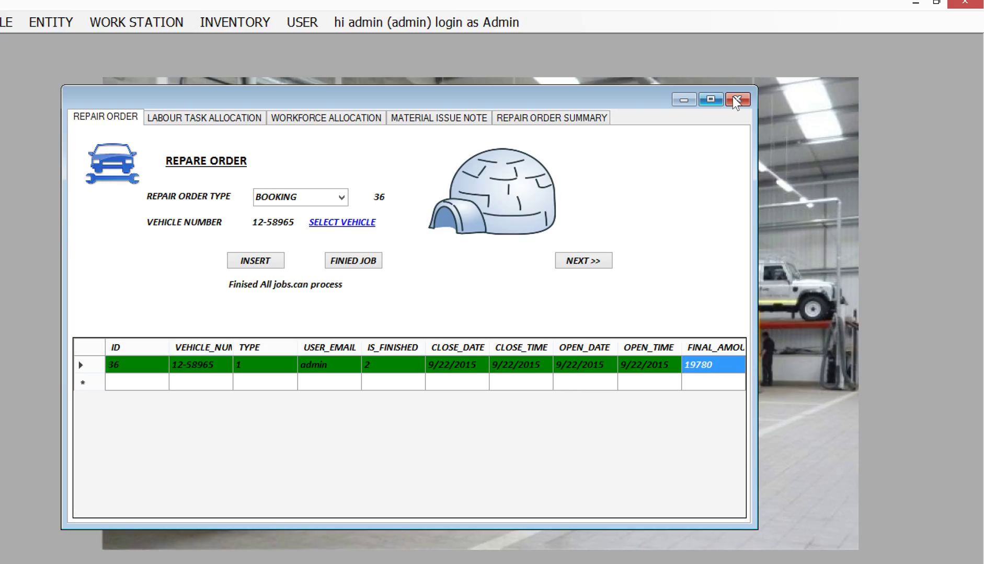
{"action": "left_click", "coordinate": [734, 99]}
Open USER > REGISTRATION and look through the User Type list without choosing one.
{"action": "left_click", "coordinate": [311, 27]}
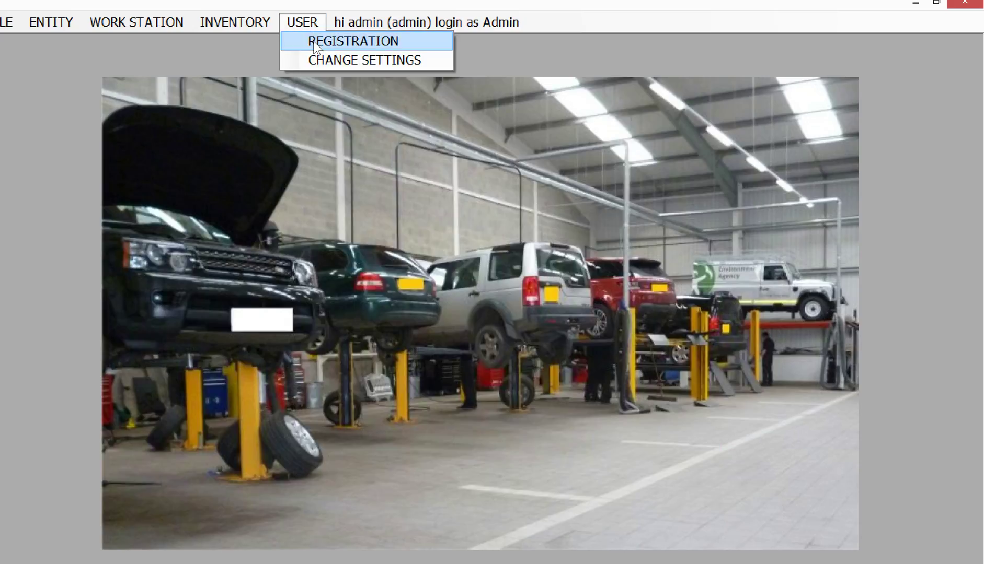
{"action": "left_click", "coordinate": [325, 41]}
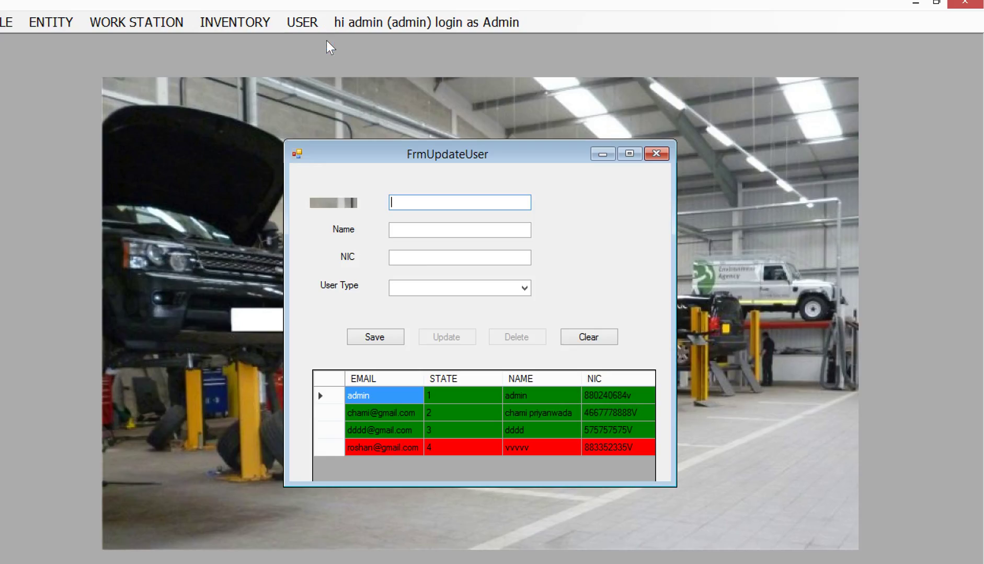
{"action": "left_click", "coordinate": [524, 288]}
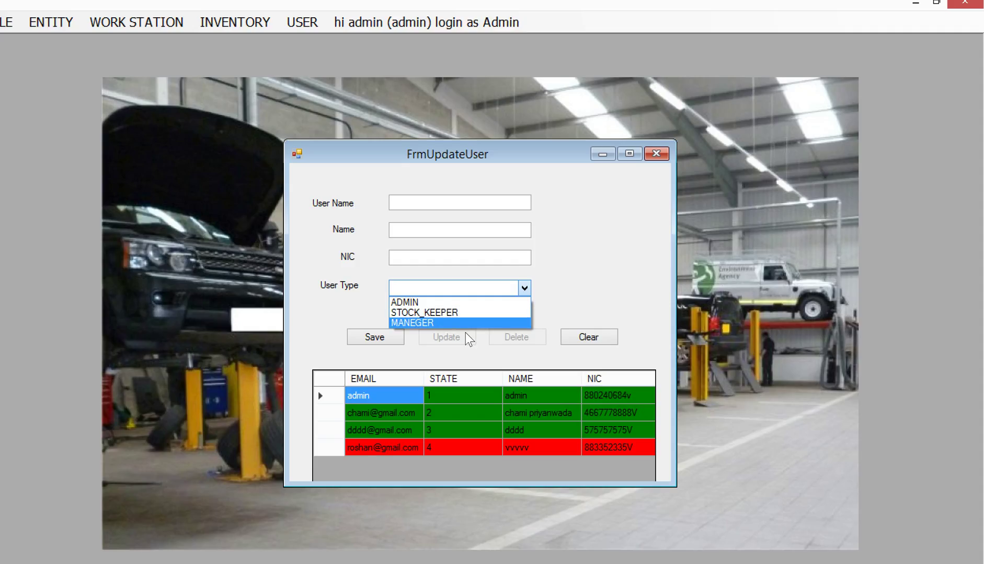
{"action": "left_click", "coordinate": [595, 268]}
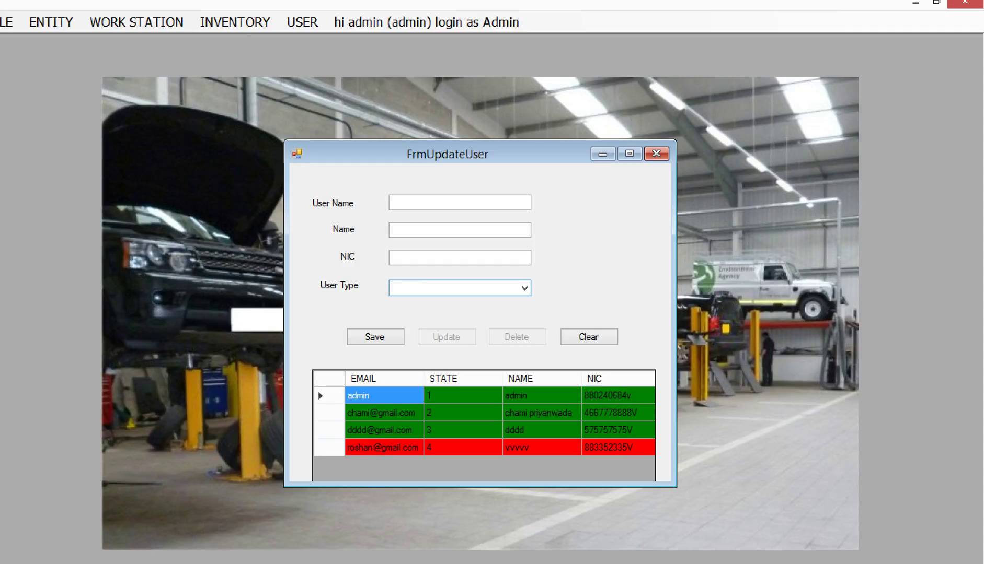
{"action": "key", "text": "alt+Tab"}
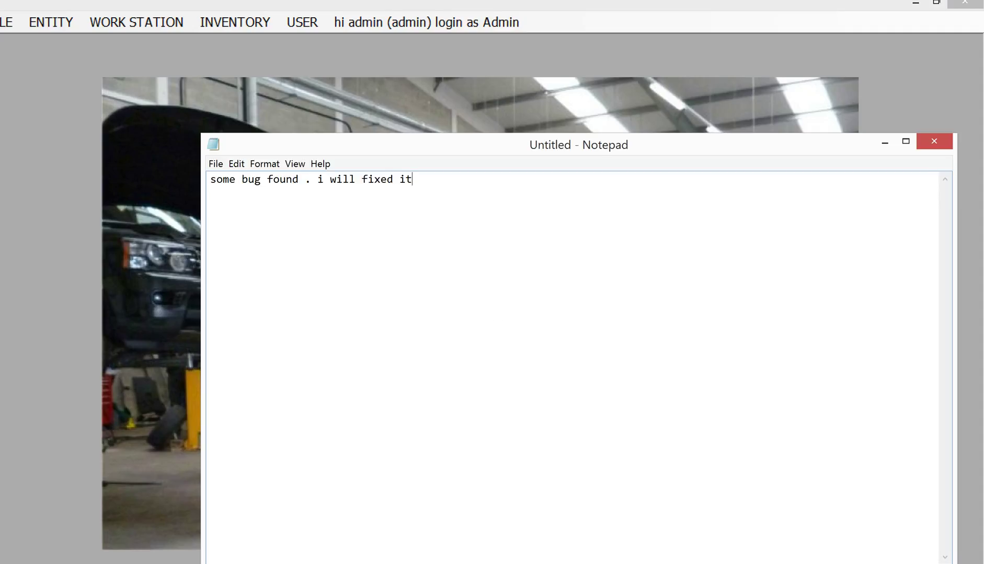
Note 'admin enable all the tabs' and, on a new line, 'log as stockeeper'.
{"action": "type", "text": "admin enable al"}
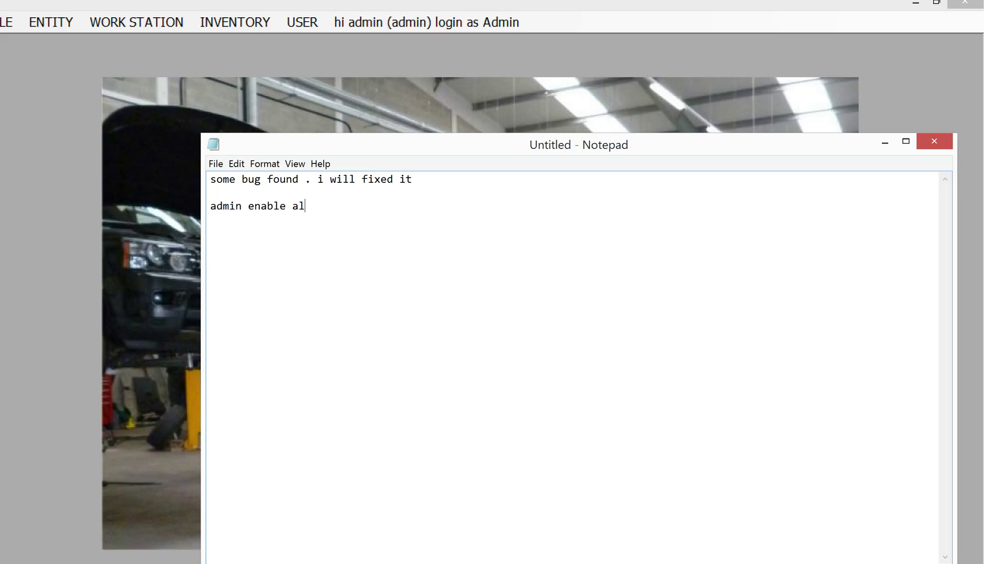
{"action": "type", "text": "l;"}
{"action": "type", "text": "the tabs"}
{"action": "key", "text": "Return"}
{"action": "type", "text": "stock keepa"}
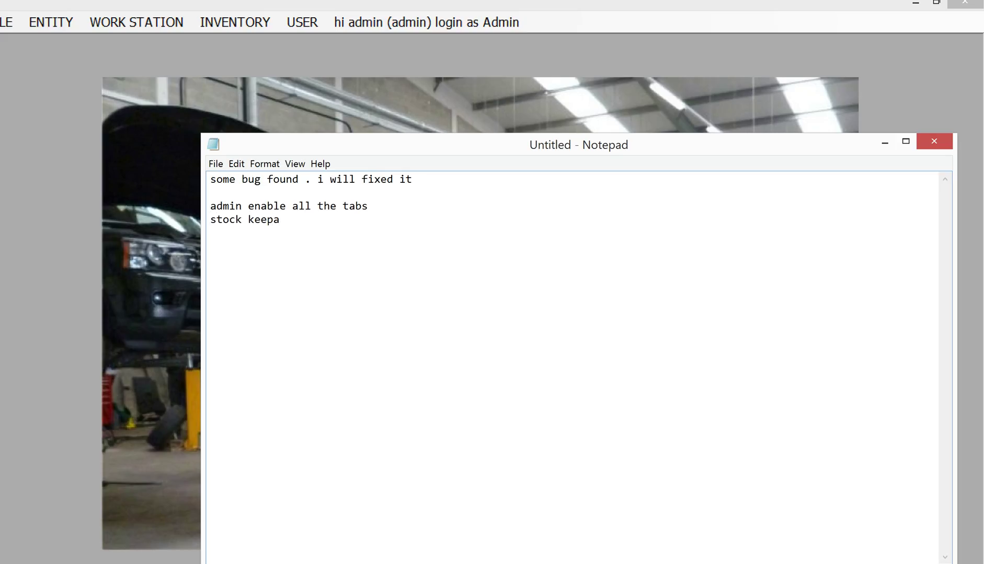
{"action": "key", "text": "BackSpace"}
{"action": "key", "text": "BackSpace"}
{"action": "key", "text": "BackSpace"}
{"action": "key", "text": "BackSpace"}
{"action": "key", "text": "BackSpace"}
{"action": "key", "text": "BackSpace"}
{"action": "key", "text": "BackSpace"}
{"action": "type", "text": "we c"}
{"action": "key", "text": "BackSpace"}
{"action": "type", "text": "log as stoc"}
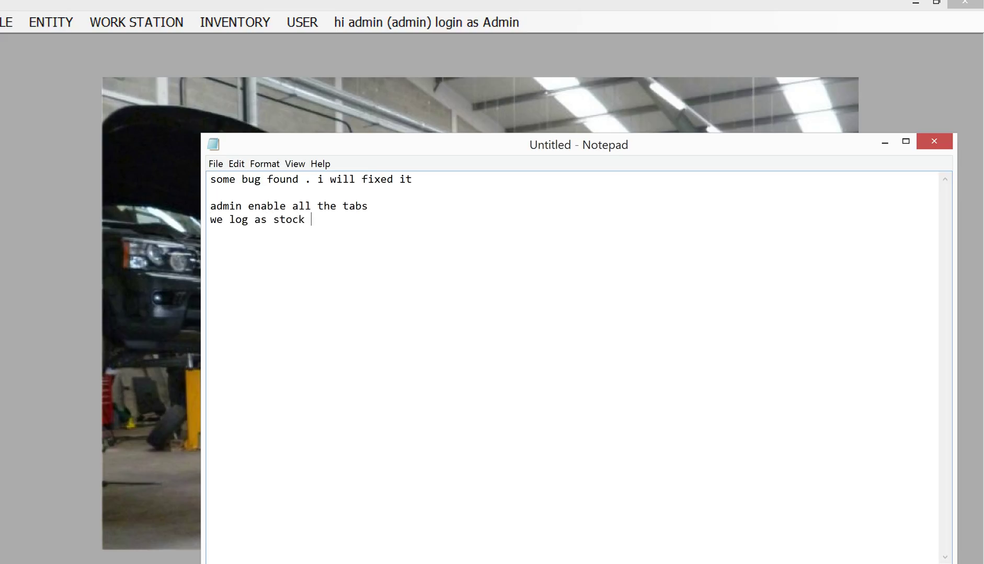
{"action": "type", "text": "keeper"}
{"action": "key", "text": "alt+Tab"}
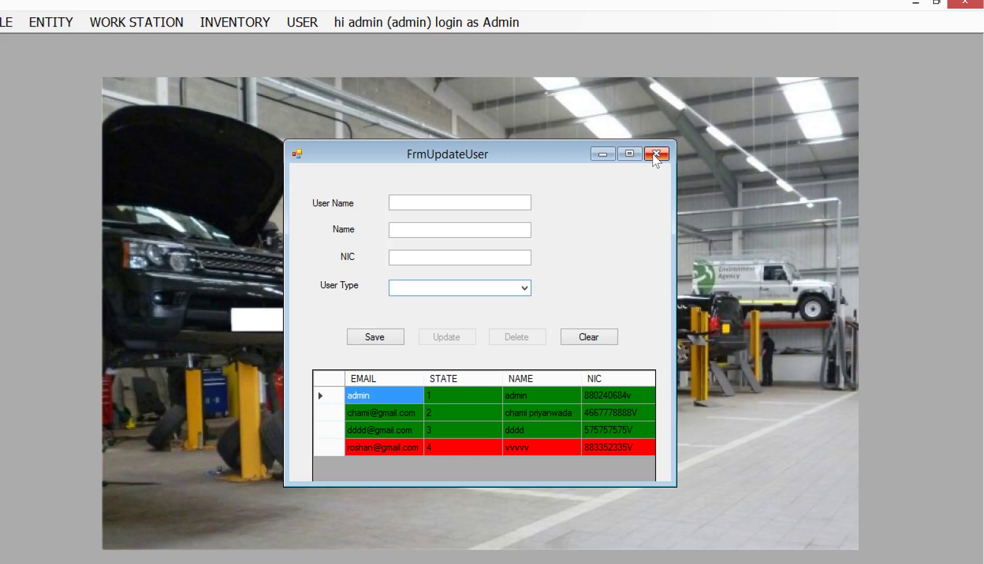
Browse the admin and the other three users' details in the user grid.
{"action": "left_click", "coordinate": [321, 397]}
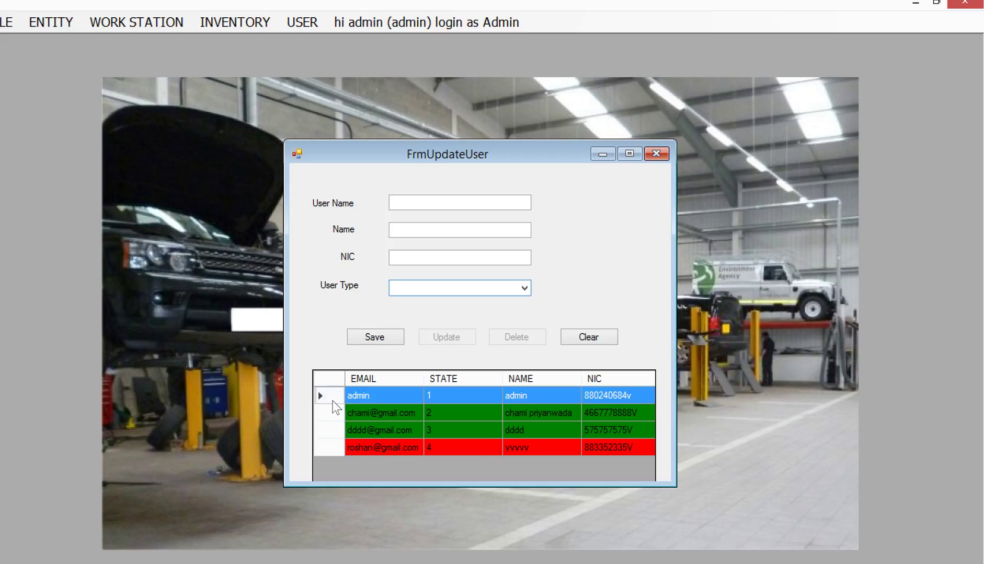
{"action": "left_click", "coordinate": [334, 413]}
{"action": "left_click", "coordinate": [335, 430]}
{"action": "left_click", "coordinate": [334, 447]}
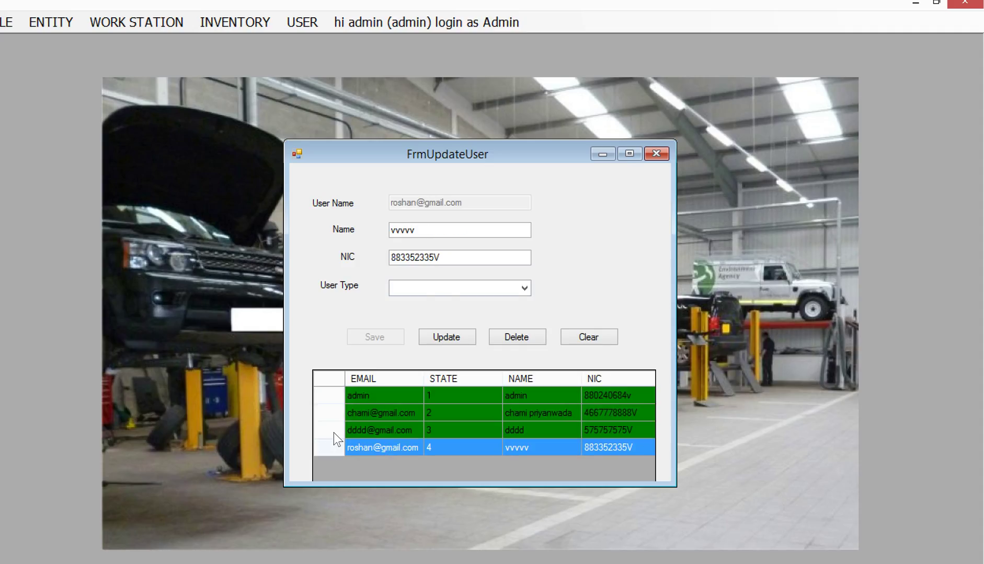
{"action": "left_click", "coordinate": [333, 430]}
Close the user registration form and log out via FILE > LOGOUT.
{"action": "left_click", "coordinate": [656, 155]}
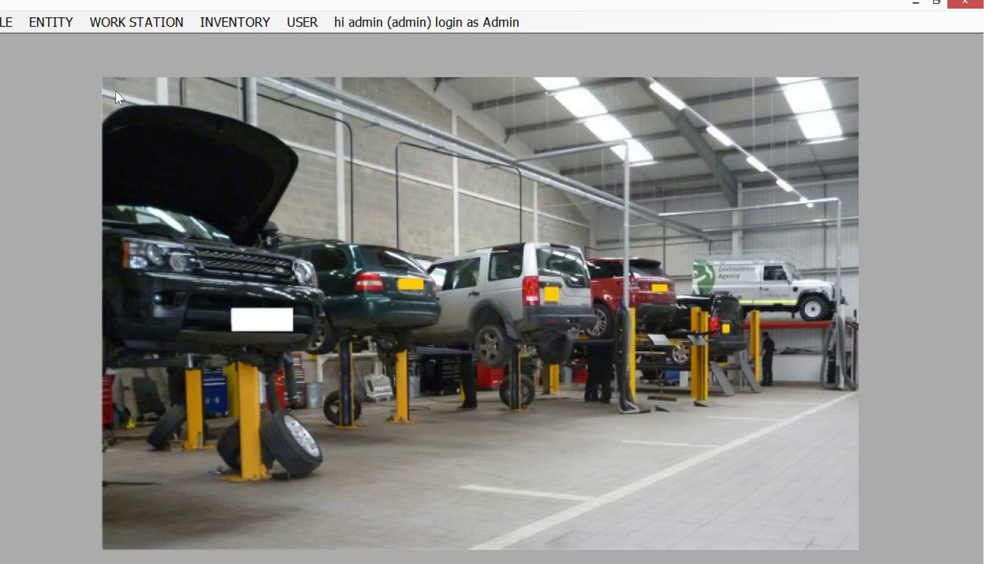
{"action": "left_click", "coordinate": [9, 25]}
{"action": "left_click", "coordinate": [41, 41]}
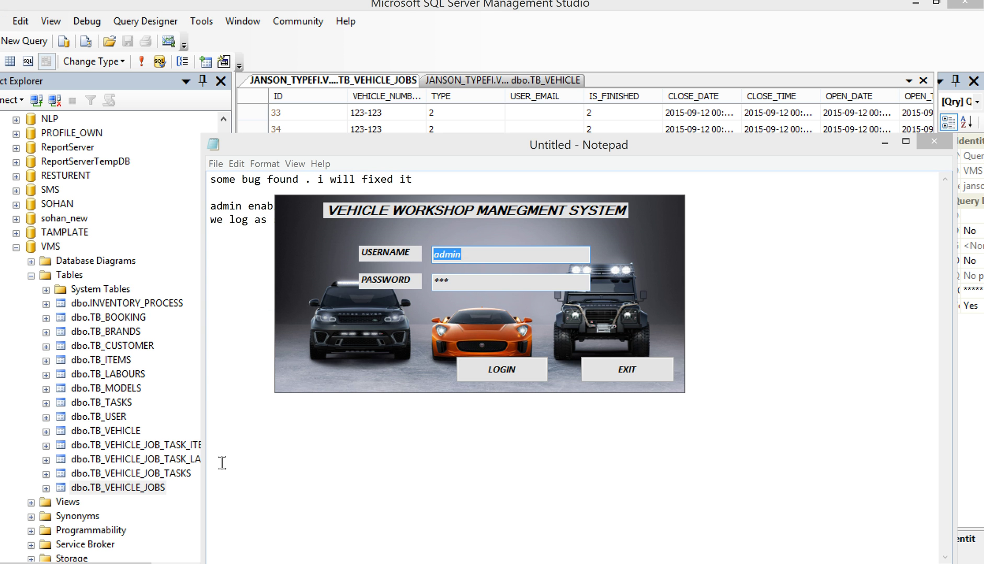
{"action": "left_click", "coordinate": [510, 368]}
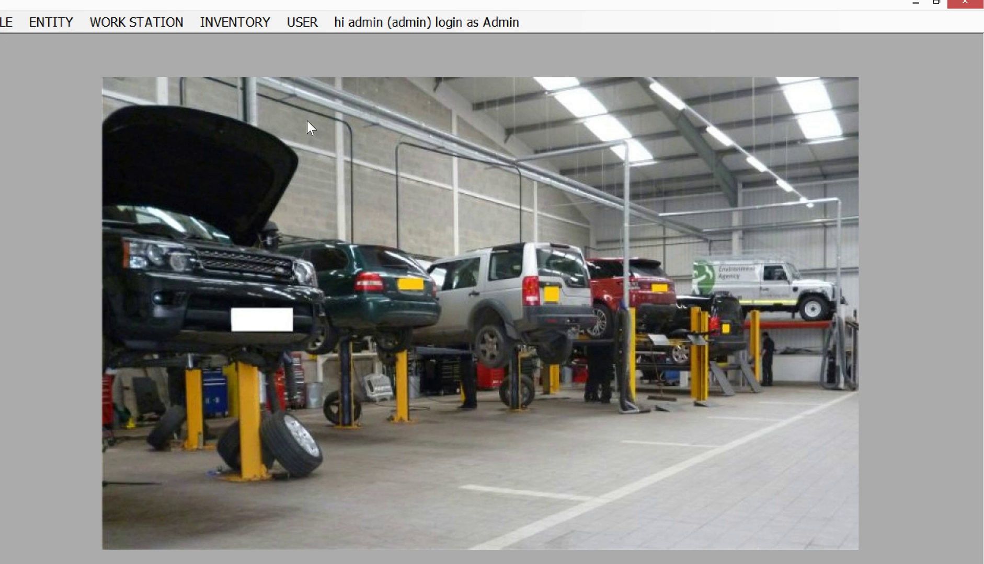
{"action": "left_click", "coordinate": [311, 30]}
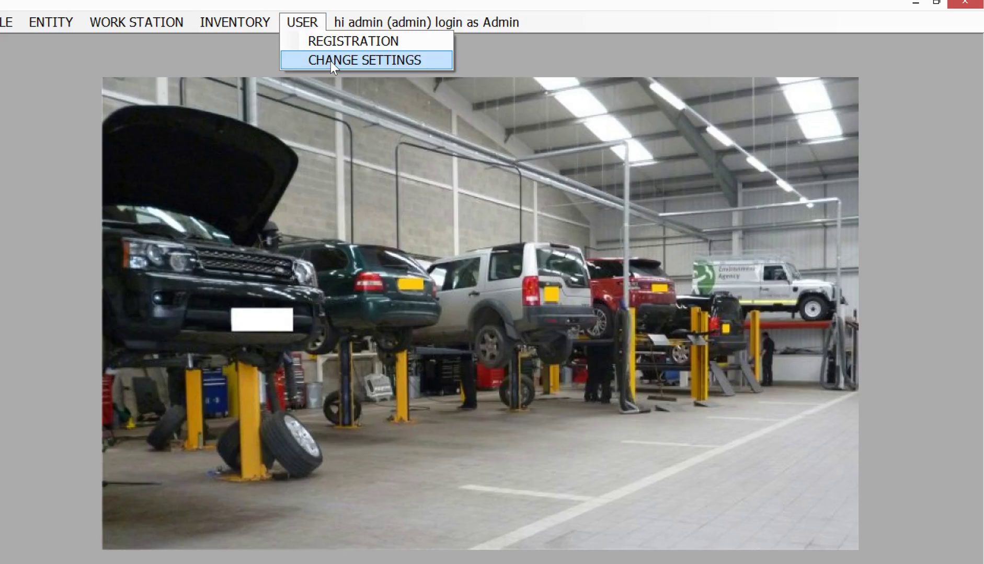
{"action": "left_click", "coordinate": [330, 42]}
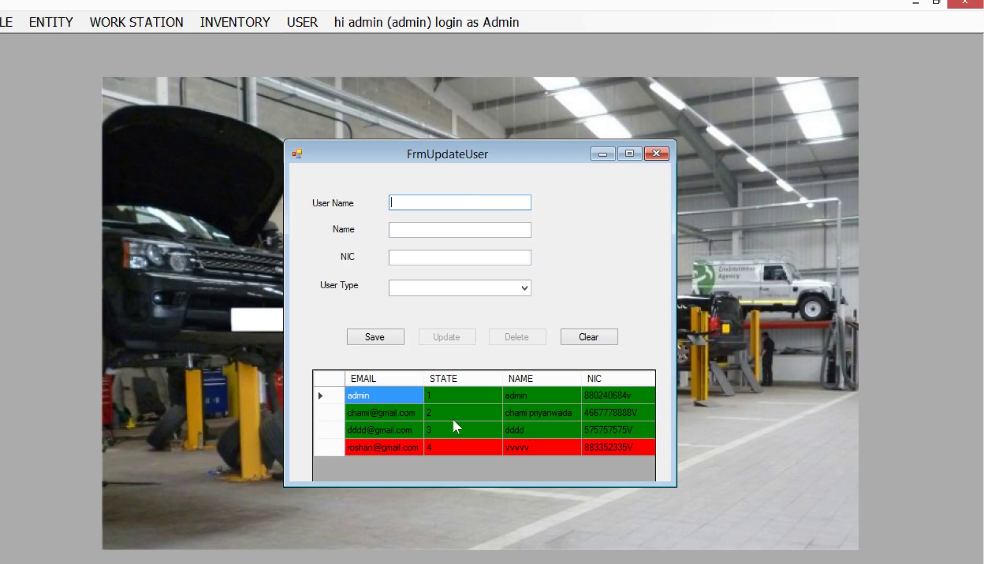
{"action": "left_click", "coordinate": [406, 414]}
{"action": "left_click", "coordinate": [406, 414]}
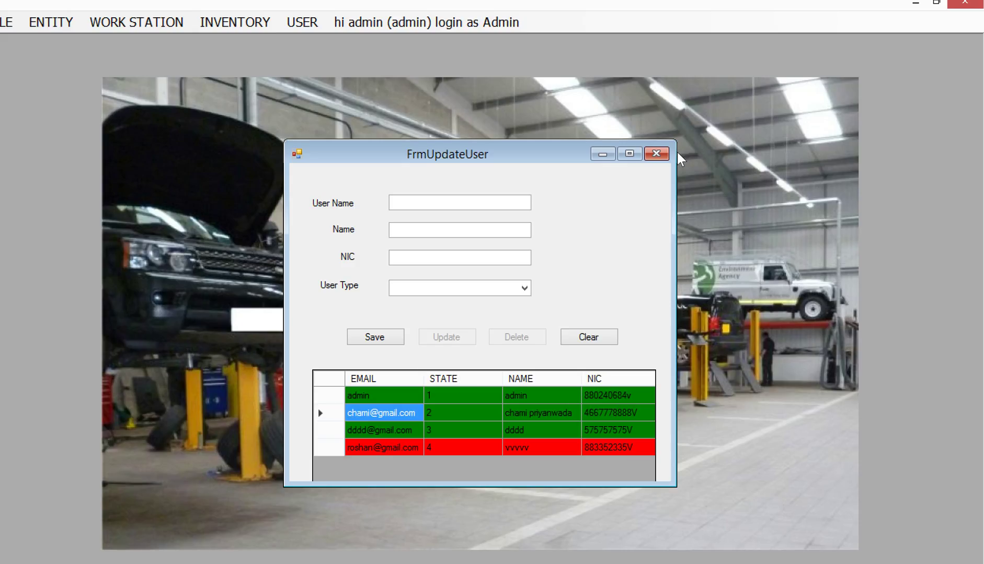
{"action": "left_click", "coordinate": [595, 154]}
{"action": "left_click", "coordinate": [16, 26]}
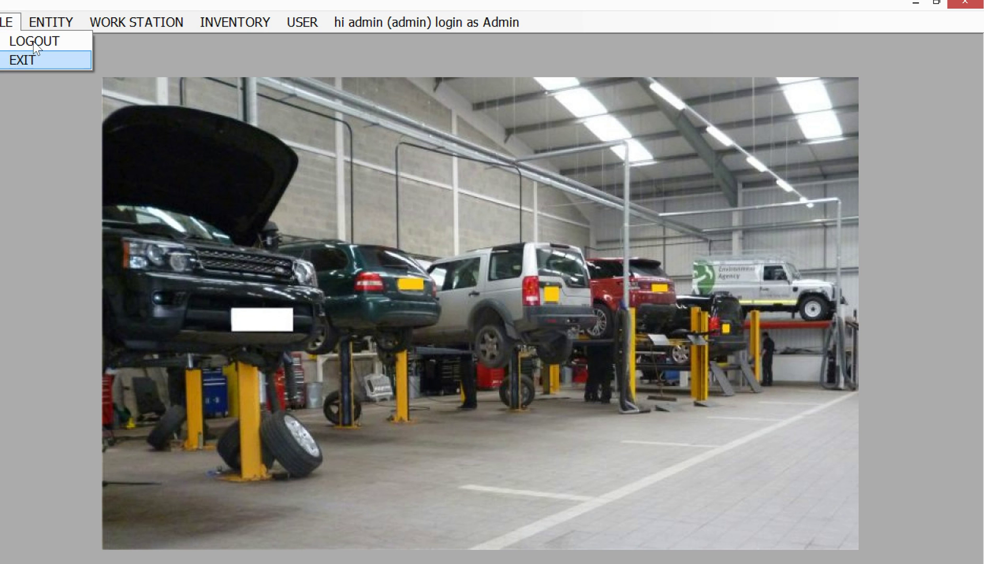
{"action": "left_click", "coordinate": [22, 59]}
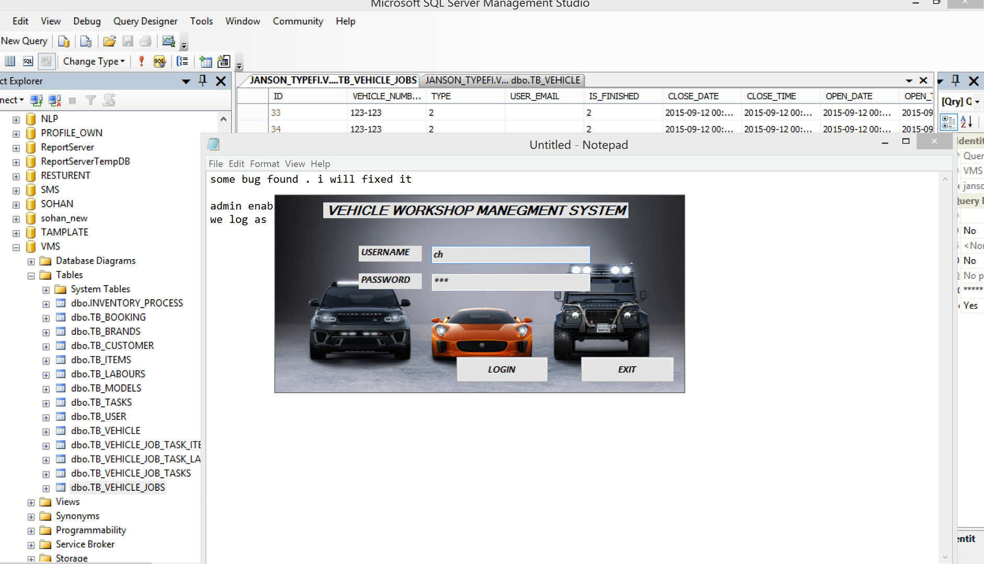
Log in as the stock keeper using their e-mail username.
{"action": "left_click", "coordinate": [509, 368]}
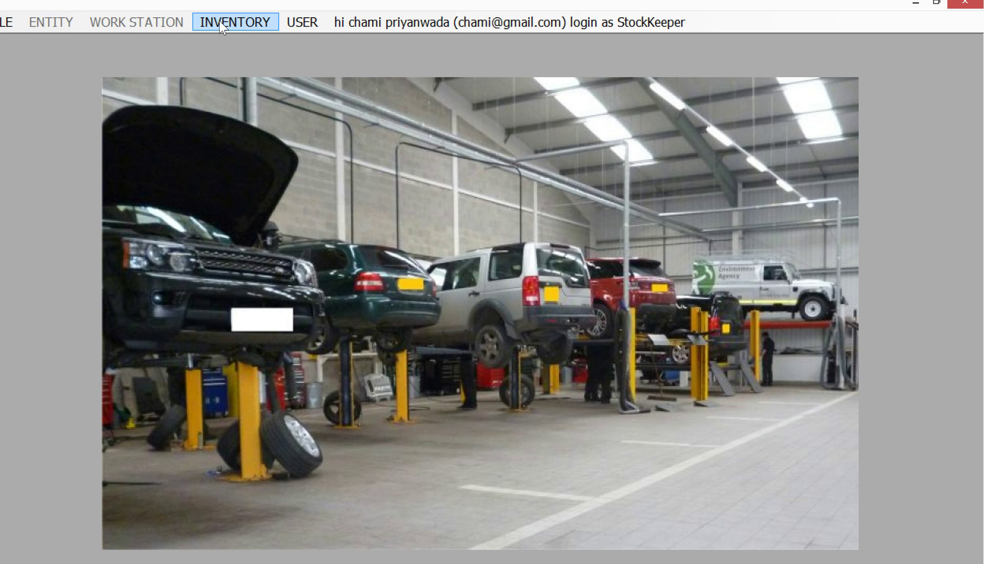
{"action": "left_click", "coordinate": [301, 20]}
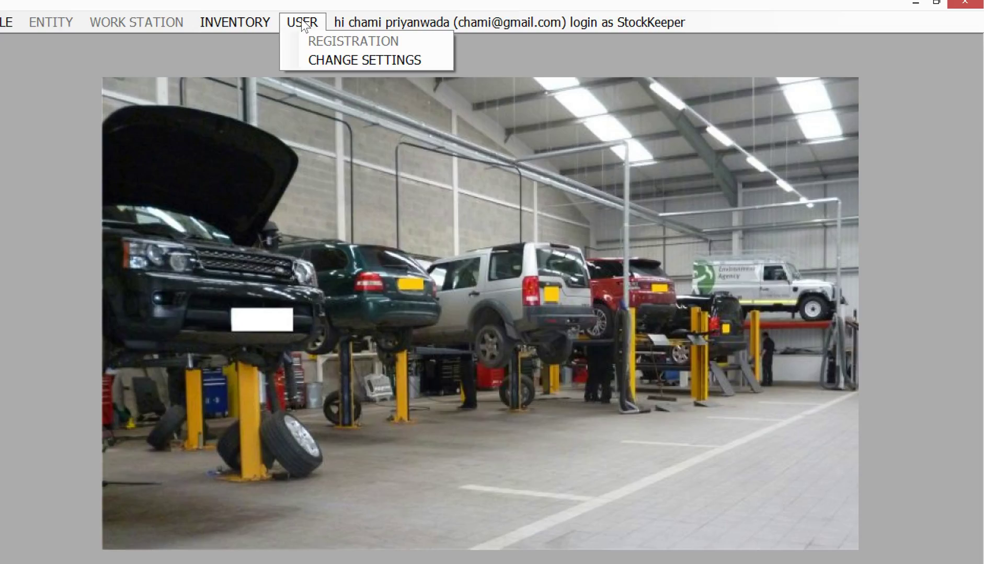
{"action": "left_click", "coordinate": [340, 61]}
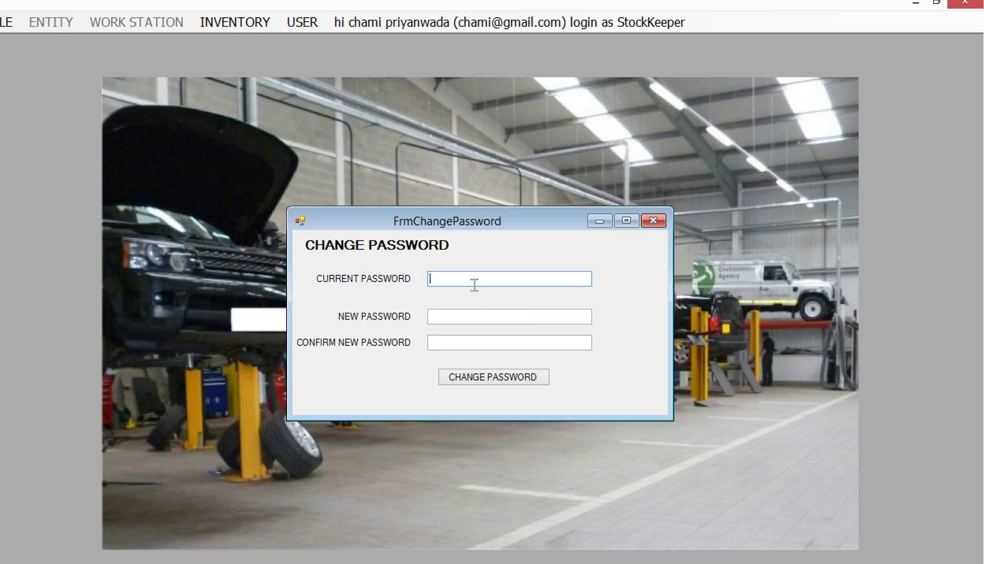
Change the stock keeper's password, confirm with Yes, and dismiss the success message.
{"action": "type", "text": "***"}
{"action": "left_click", "coordinate": [474, 320]}
{"action": "type", "text": "****"}
{"action": "left_click", "coordinate": [479, 344]}
{"action": "type", "text": "**"}
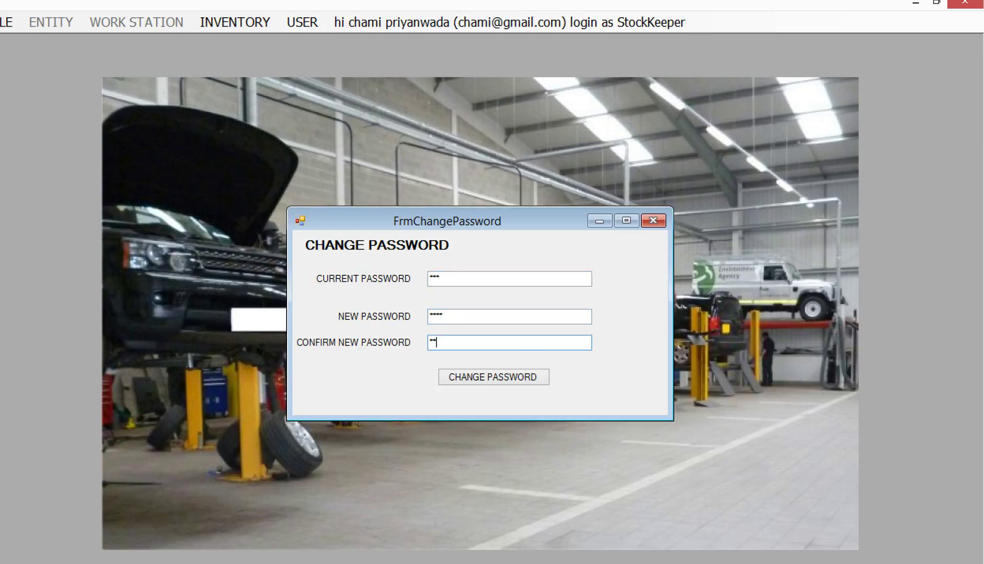
{"action": "type", "text": "**"}
{"action": "left_click", "coordinate": [486, 377]}
{"action": "left_click", "coordinate": [463, 358]}
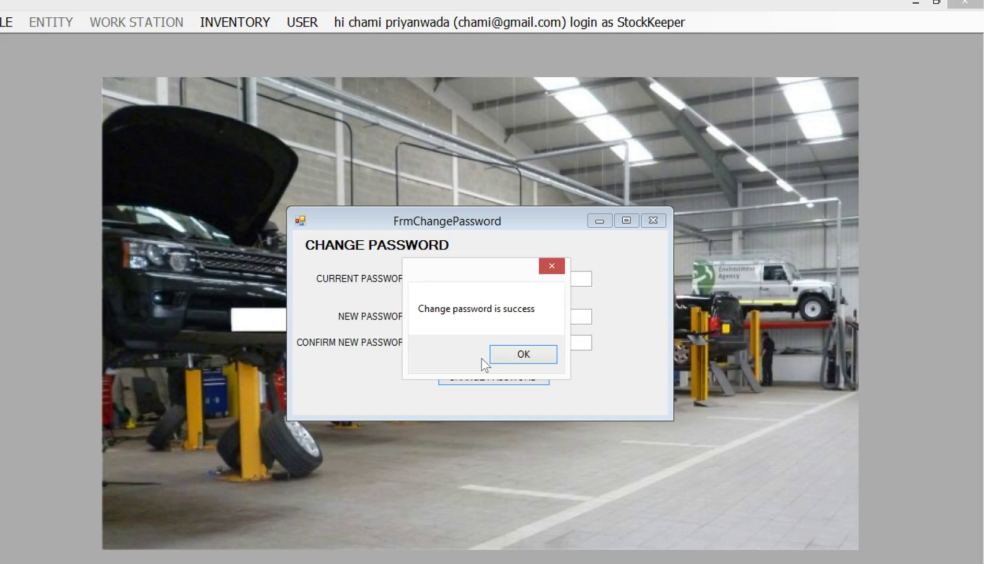
{"action": "left_click", "coordinate": [504, 358]}
Change the stock keeper's password a second time and confirm it.
{"action": "left_click", "coordinate": [473, 285]}
{"action": "type", "text": "****"}
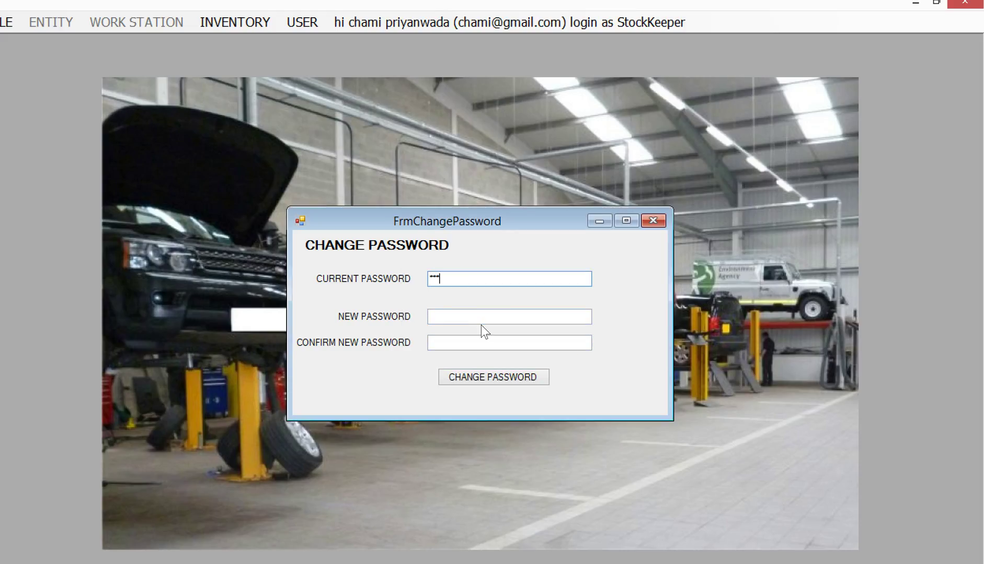
{"action": "left_click", "coordinate": [478, 322]}
{"action": "type", "text": "***"}
{"action": "left_click", "coordinate": [490, 351]}
{"action": "type", "text": "***"}
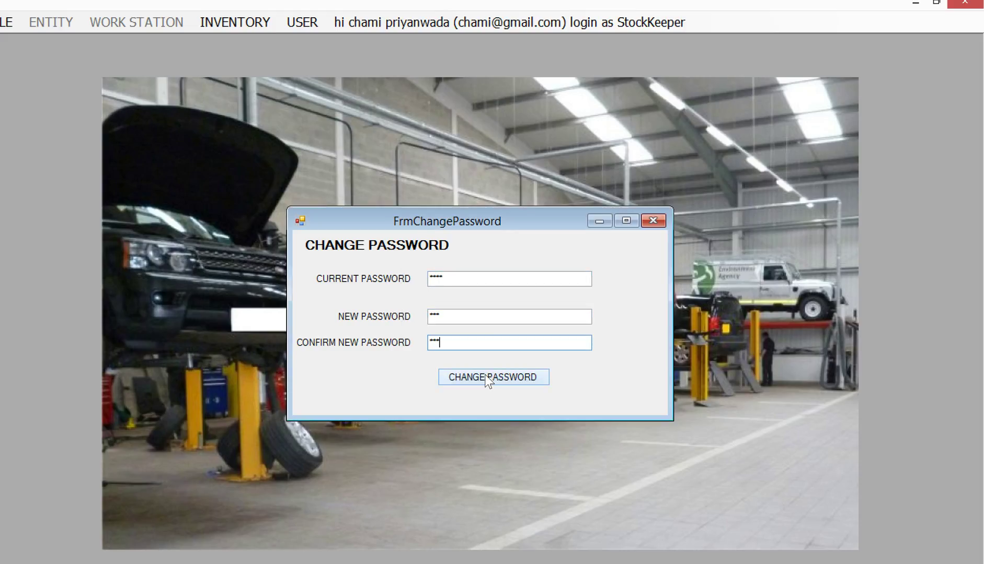
{"action": "left_click", "coordinate": [485, 376]}
{"action": "left_click", "coordinate": [461, 358]}
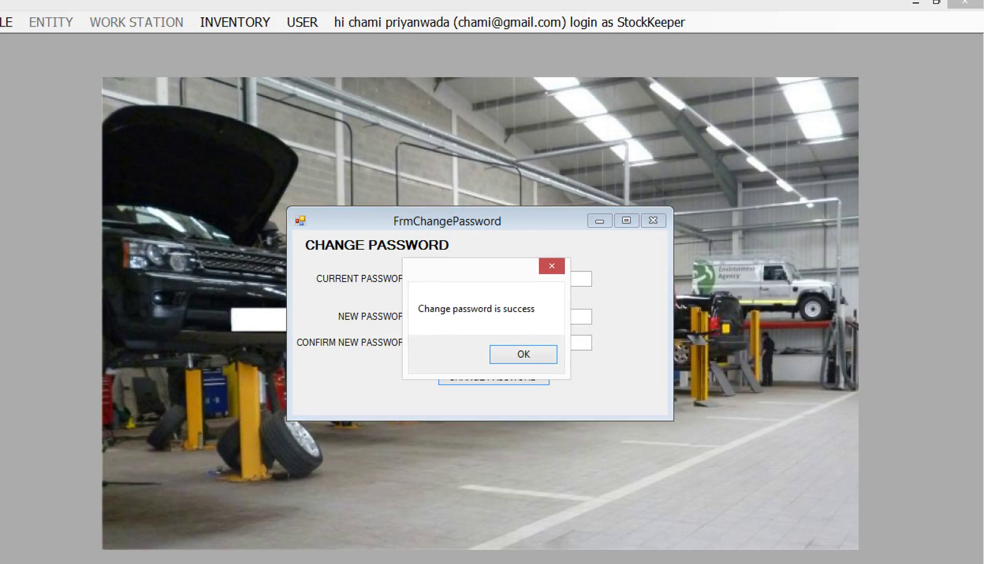
{"action": "key", "text": "alt+Tab"}
Append '-> only inverntory and change password tab' to the stock keeper line, then minimize Notepad.
{"action": "type", "text": "-"}
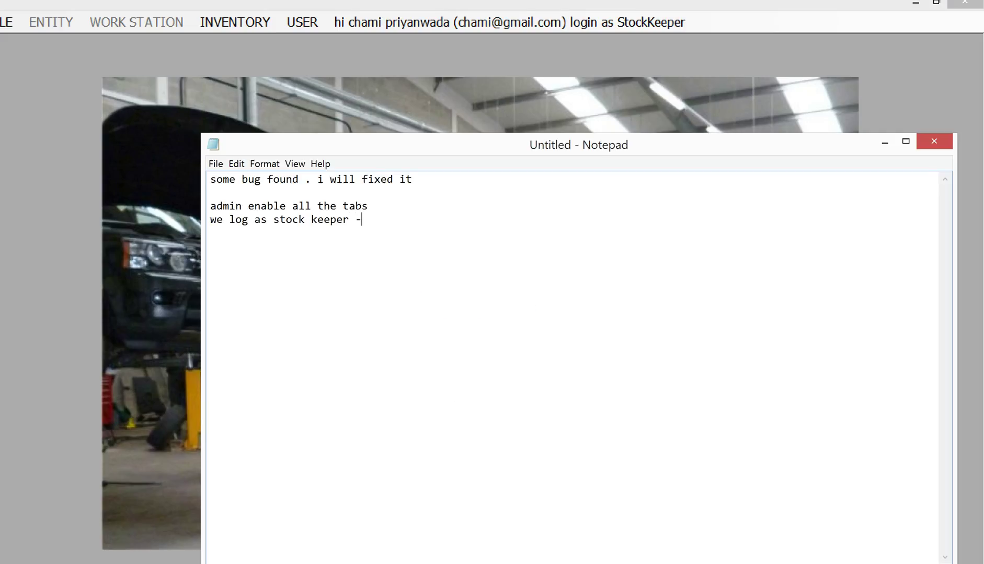
{"action": "type", "text": "> only inverntory a"}
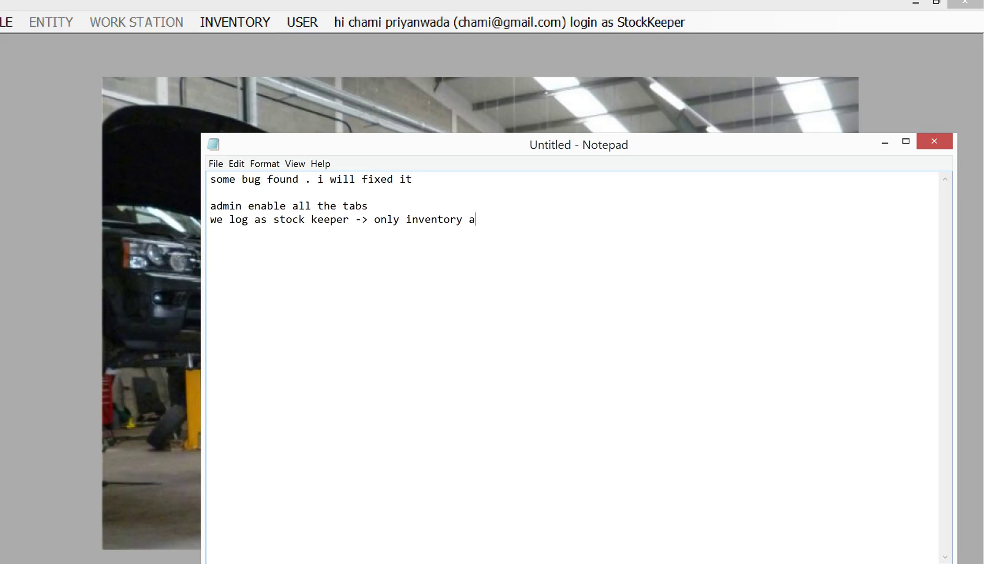
{"action": "type", "text": "nd change password tab"}
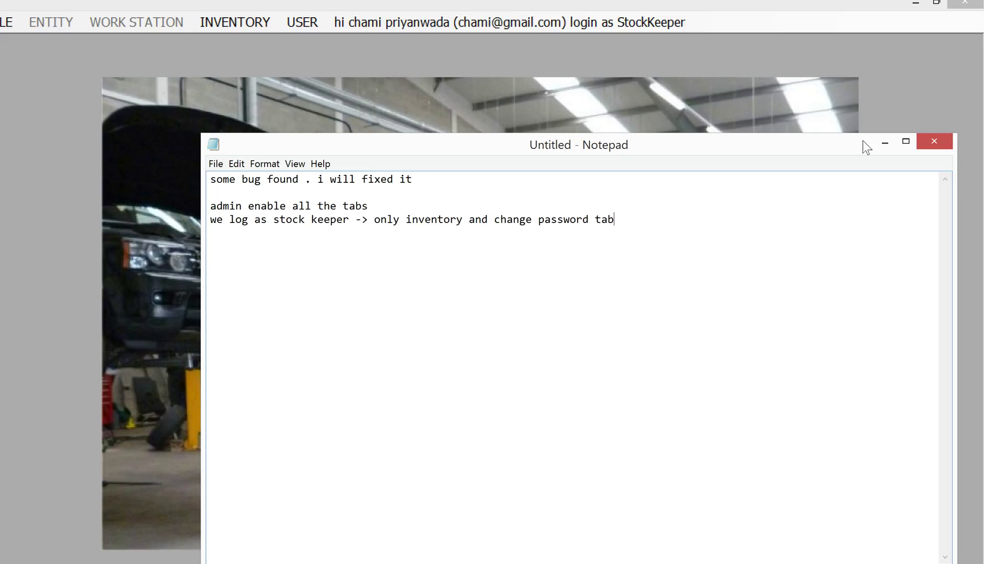
{"action": "left_click", "coordinate": [884, 142]}
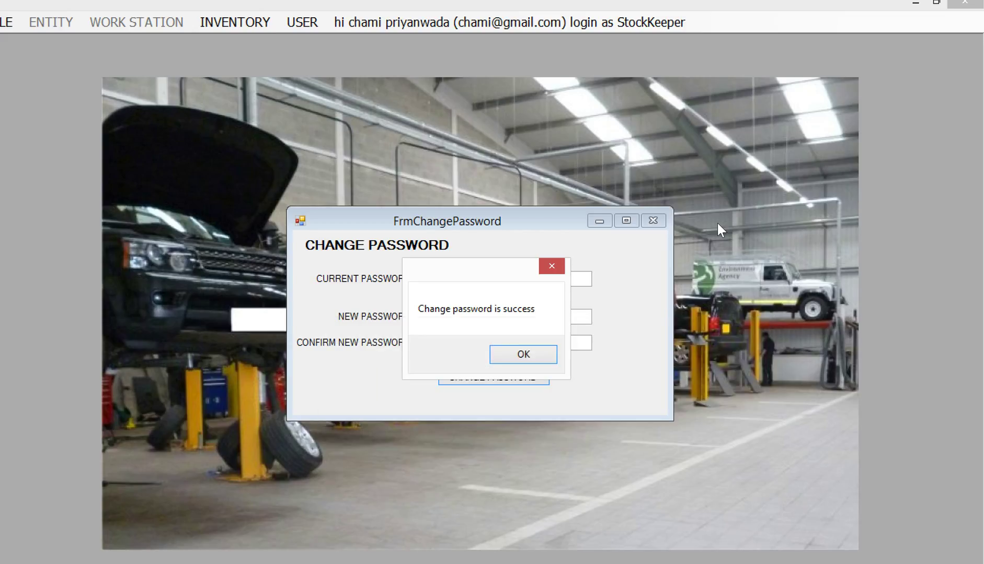
Close the password dialogs, log out of the stock keeper session, and log in as admin.
{"action": "left_click", "coordinate": [549, 359]}
{"action": "left_click", "coordinate": [653, 220]}
{"action": "left_click", "coordinate": [10, 25]}
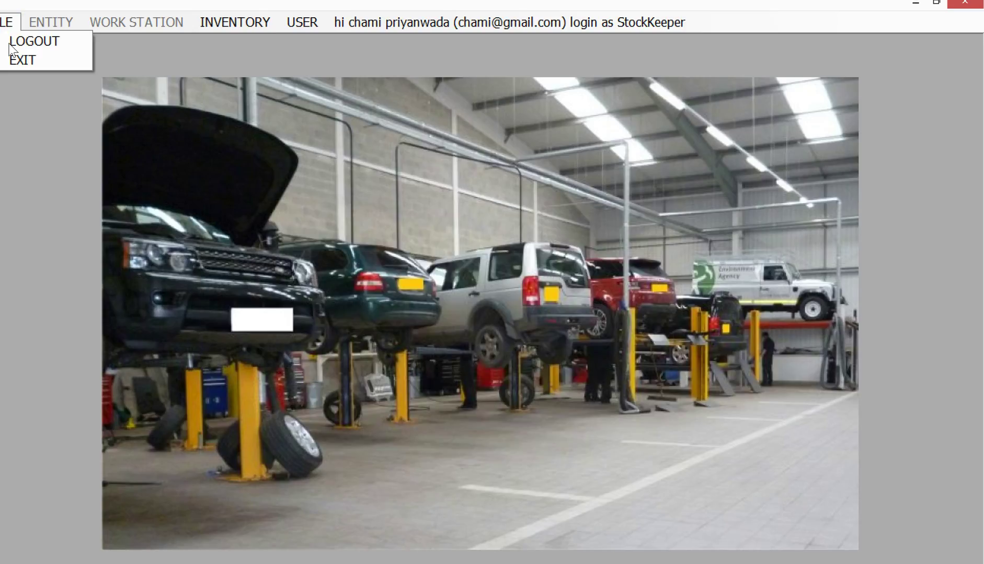
{"action": "left_click", "coordinate": [11, 45]}
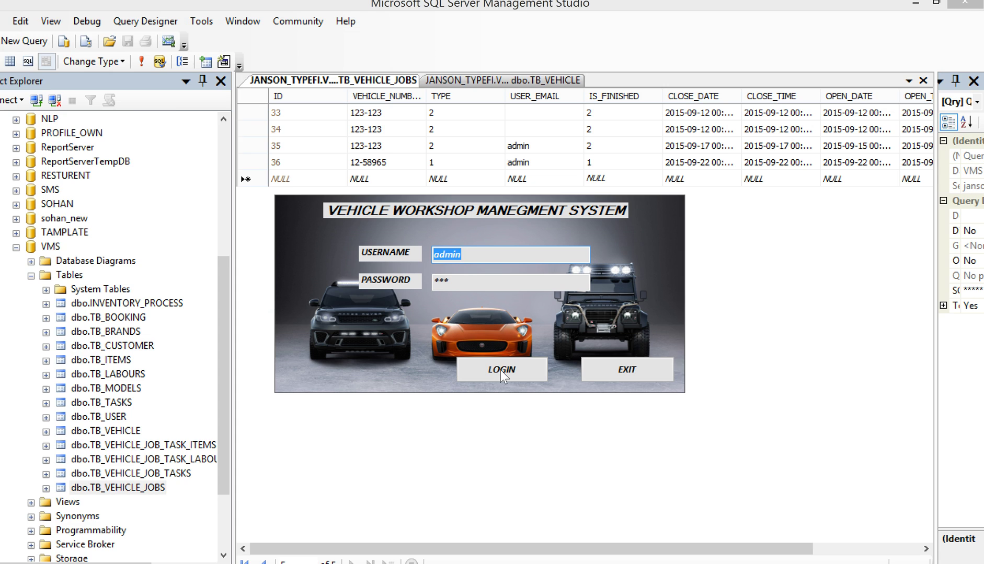
{"action": "left_click", "coordinate": [500, 370]}
Verify the admin can open the inventory and change password forms, closing each.
{"action": "left_click", "coordinate": [243, 21]}
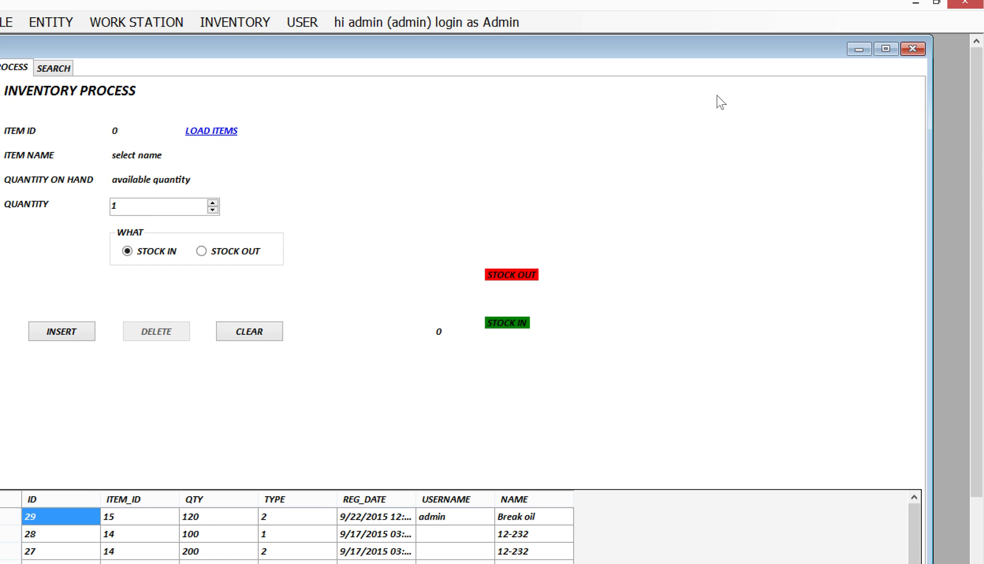
{"action": "left_click", "coordinate": [916, 51]}
{"action": "left_click", "coordinate": [294, 21]}
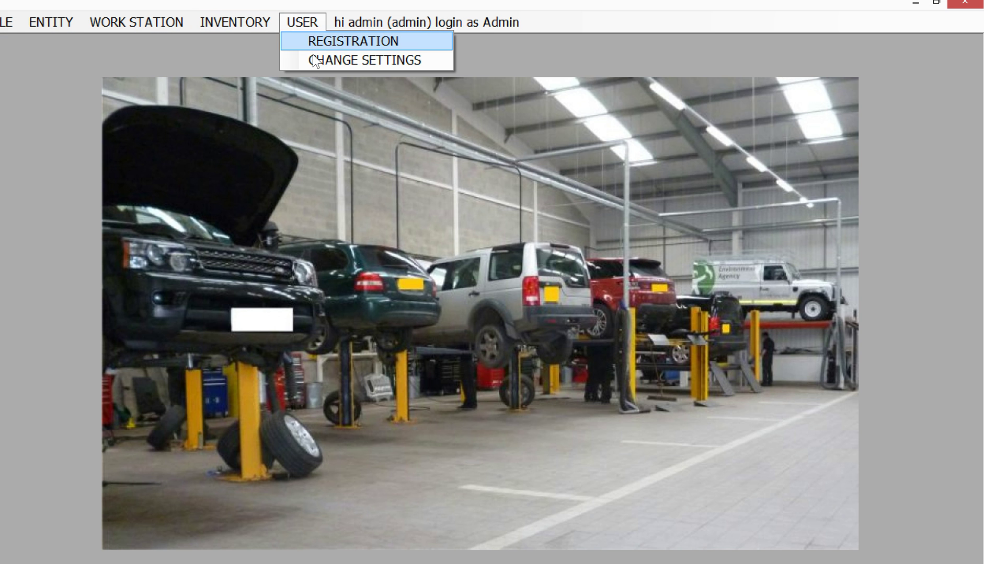
{"action": "left_click", "coordinate": [312, 59]}
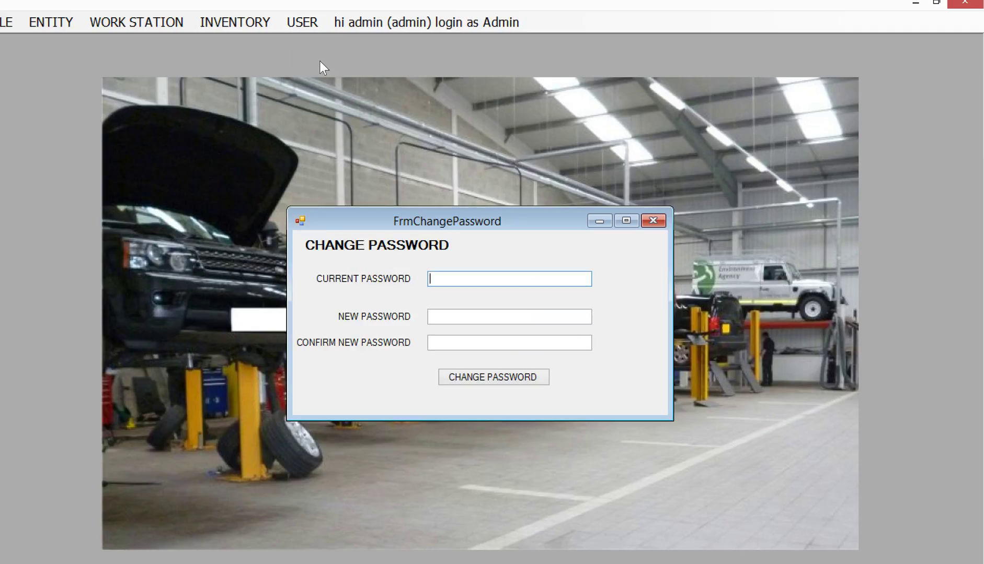
{"action": "left_click", "coordinate": [654, 221]}
Open user registration, select the manager account's row, close it, and log out of admin.
{"action": "left_click", "coordinate": [308, 22]}
{"action": "left_click", "coordinate": [307, 38]}
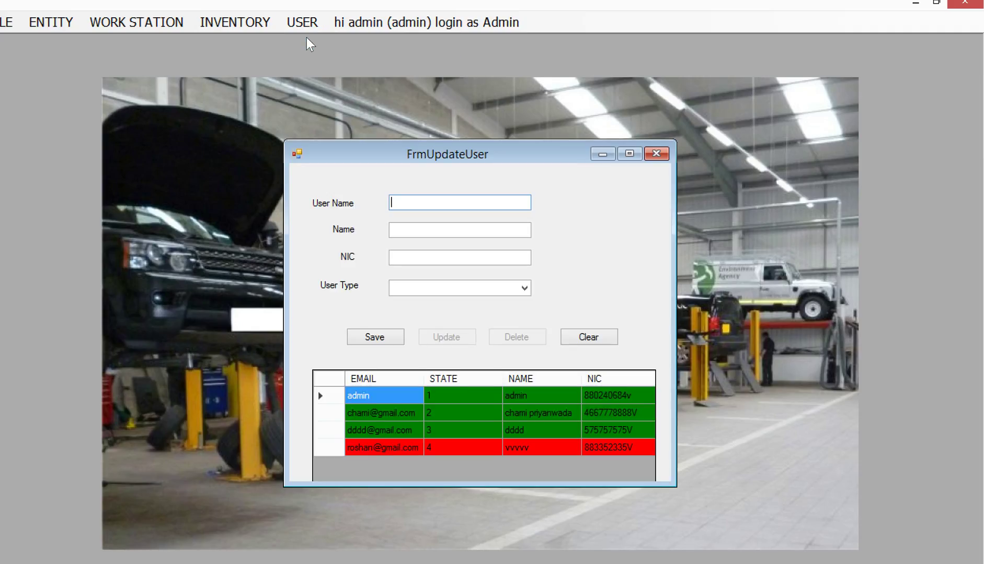
{"action": "left_click", "coordinate": [396, 431]}
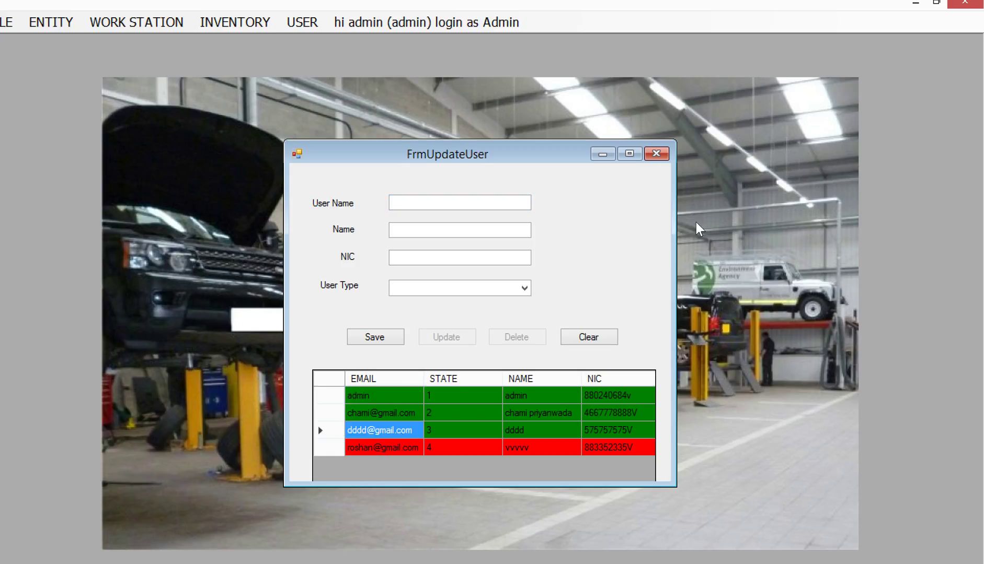
{"action": "left_click", "coordinate": [656, 153]}
{"action": "left_click", "coordinate": [9, 22]}
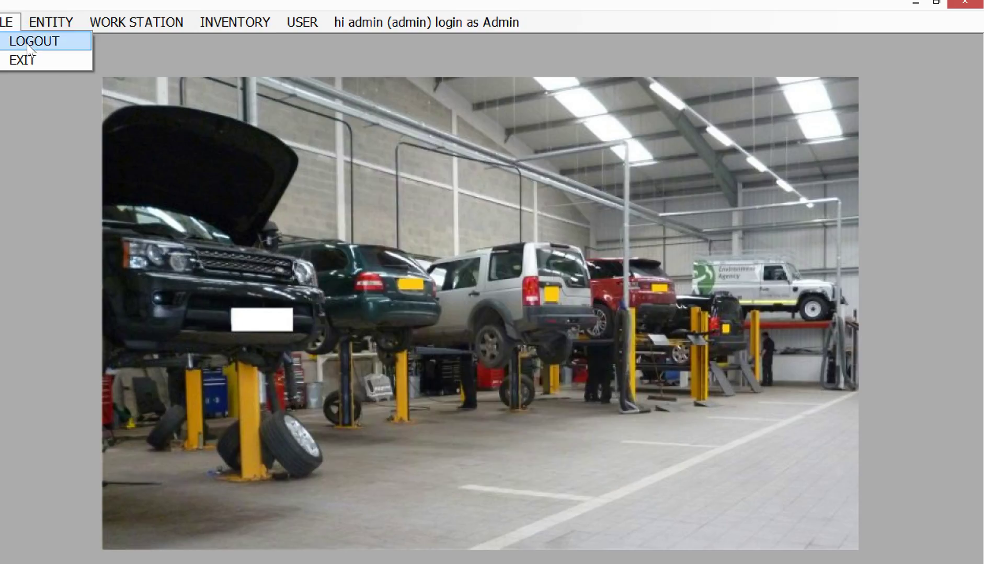
{"action": "left_click", "coordinate": [28, 43]}
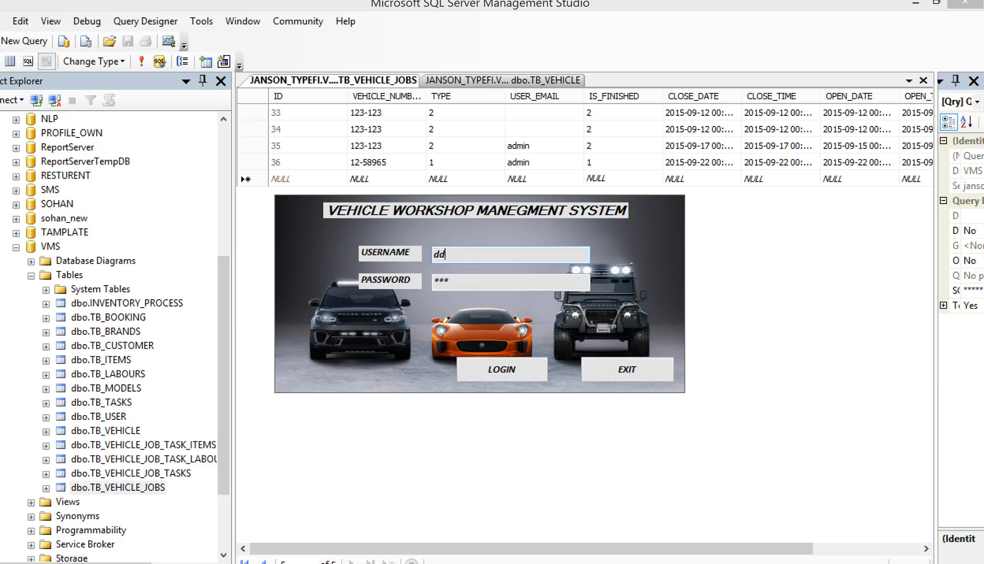
Attempt a manager login with an e-mail username and dismiss the invalid-inputs error.
{"action": "left_click", "coordinate": [527, 377]}
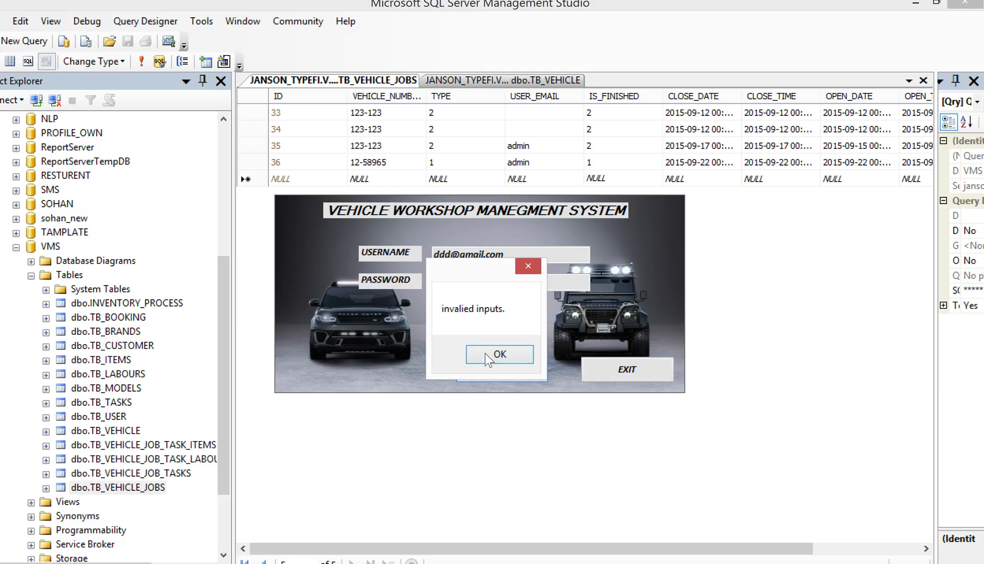
{"action": "key", "text": "Return"}
Add a 'd' to fix the manager username, log in, and start a new Notepad line.
{"action": "left_click_drag", "start_coordinate": [479, 290], "coordinate": [444, 291]}
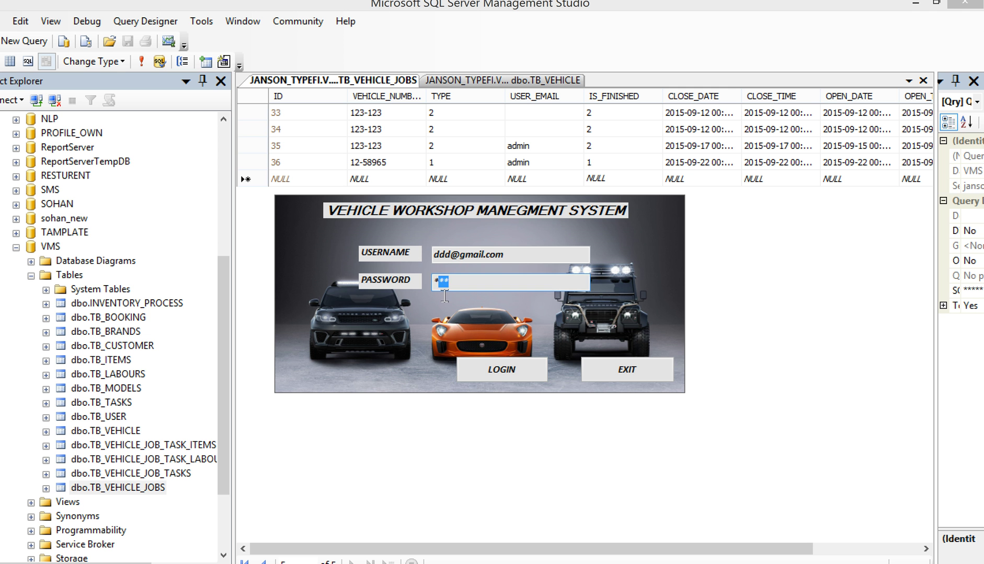
{"action": "left_click", "coordinate": [451, 259]}
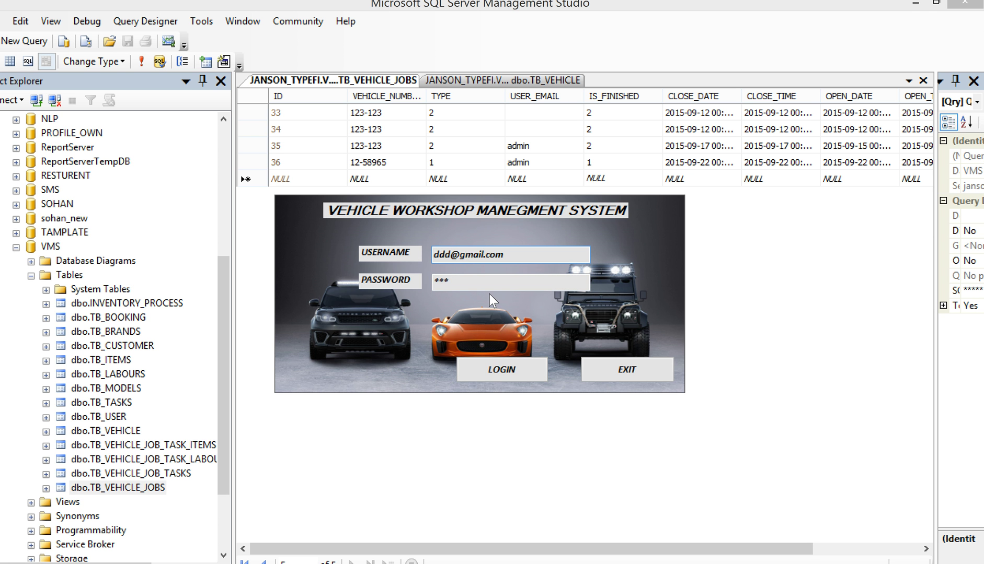
{"action": "type", "text": "d"}
{"action": "left_click", "coordinate": [503, 366]}
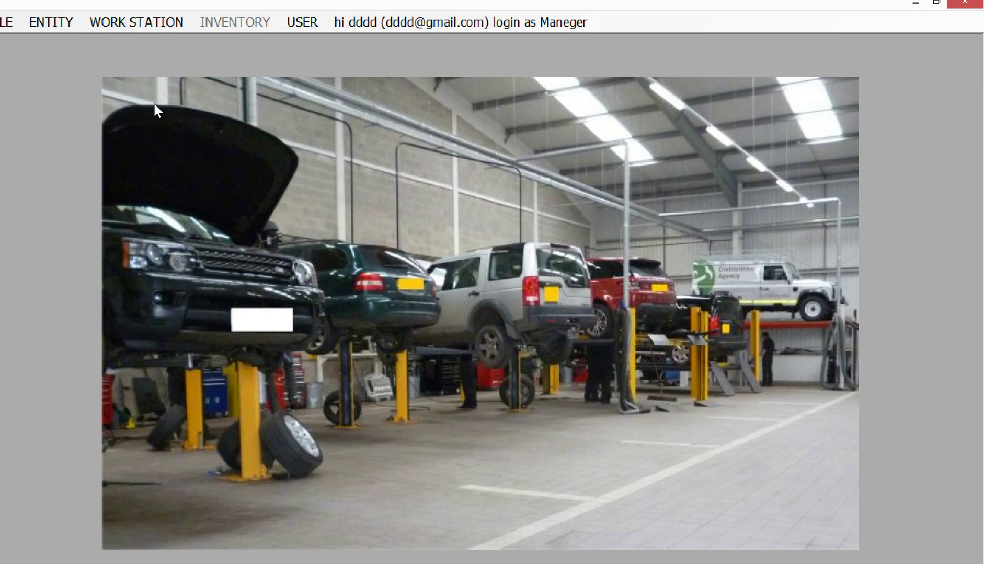
{"action": "key", "text": "alt+Tab"}
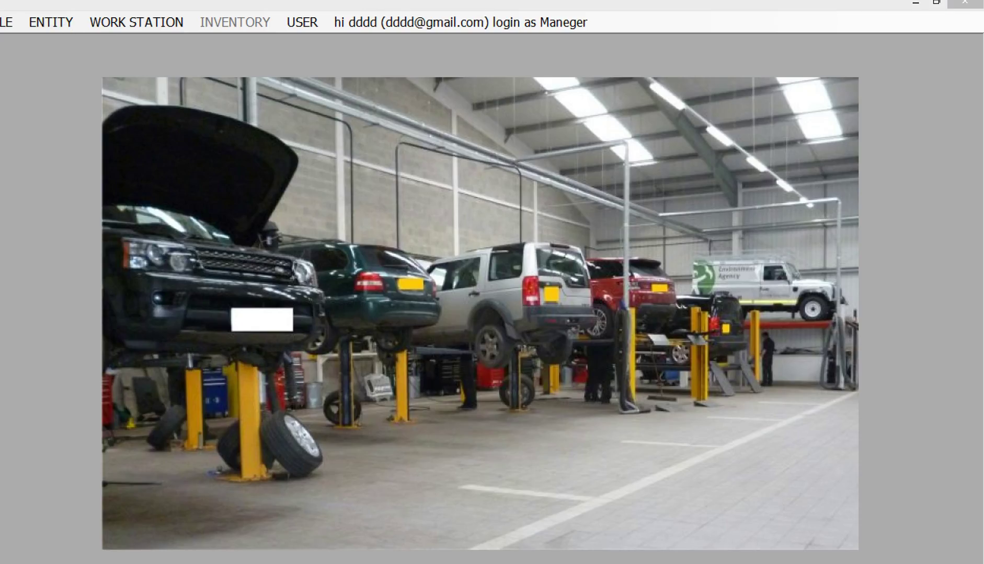
{"action": "key", "text": "Return"}
{"action": "key", "text": "Return"}
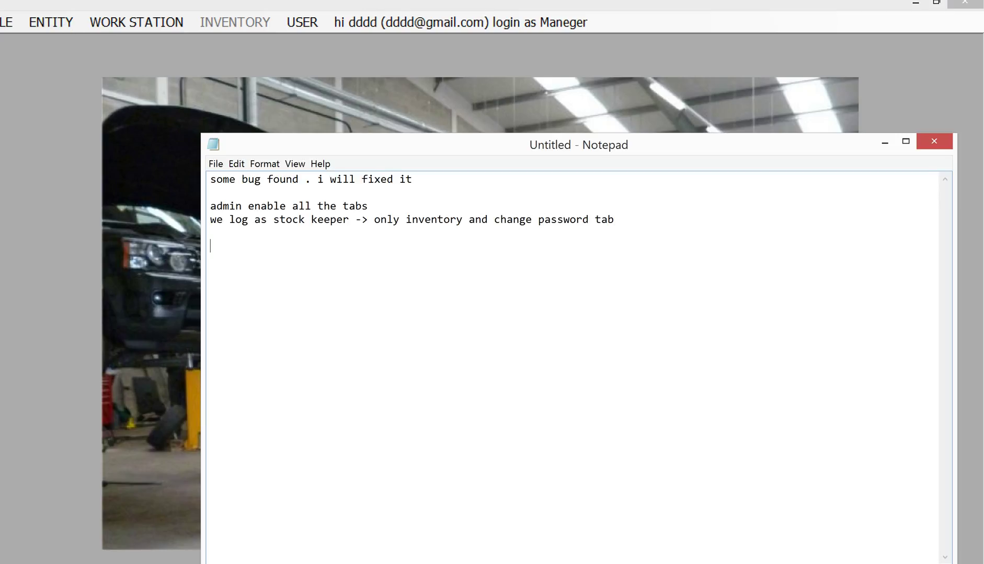
Type the manager note 'maneget cant invalve to stock'.
{"action": "type", "text": "maneget"}
{"action": "type", "text": " cant inva"}
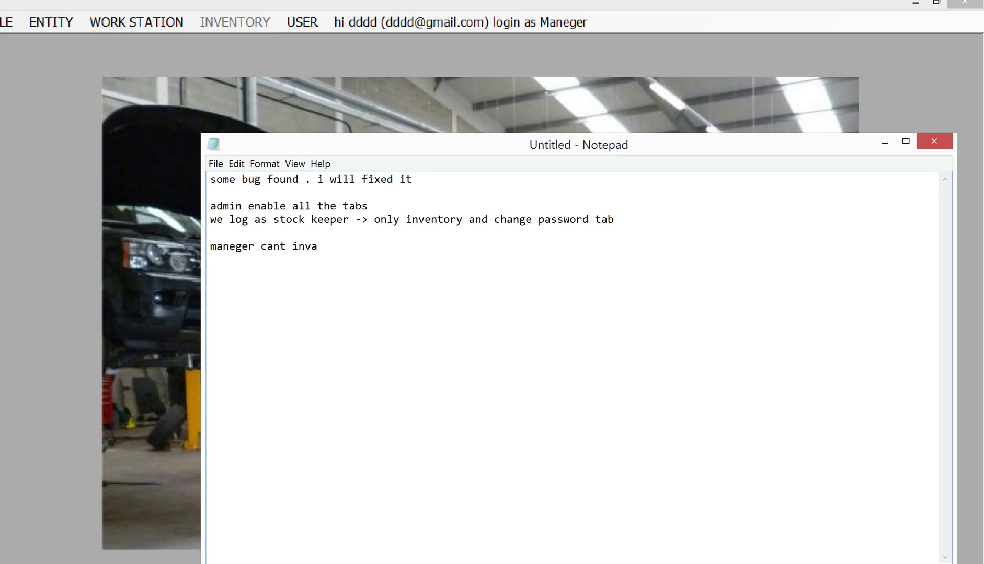
{"action": "type", "text": "lve to sto"}
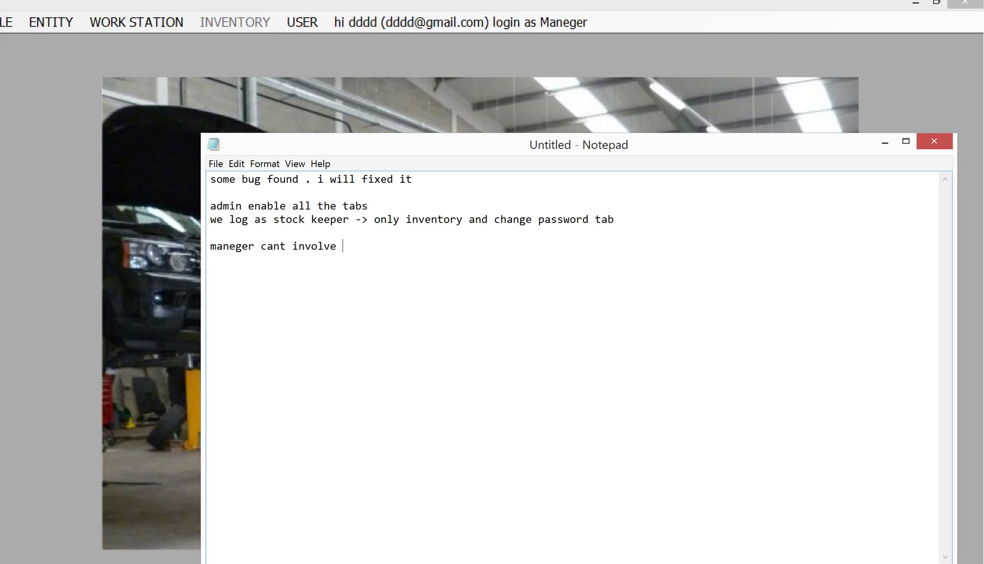